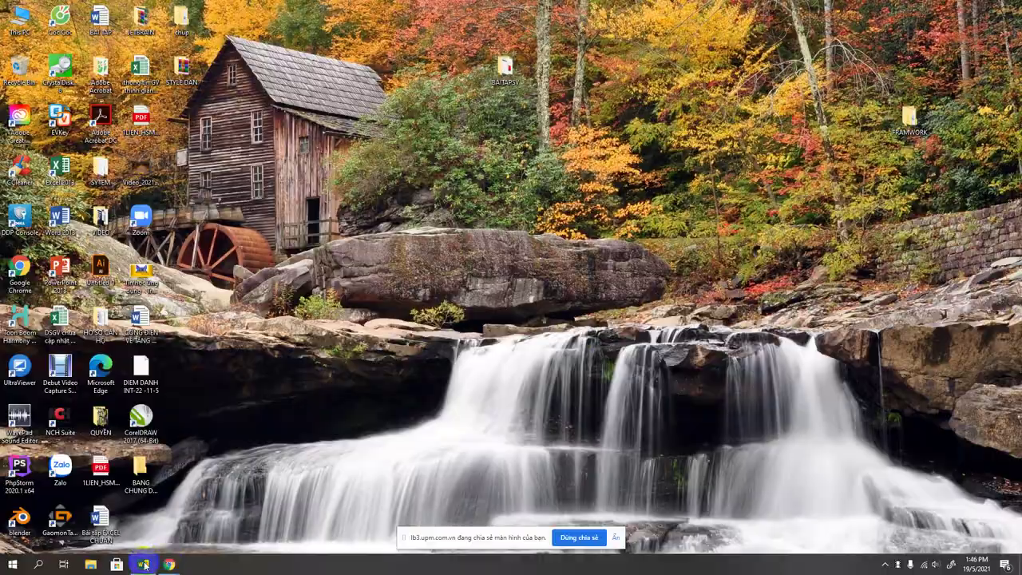
Step: Restore Word, create a blank Document1, and maximize its window to fill the screen
click(144, 563)
click(21, 72)
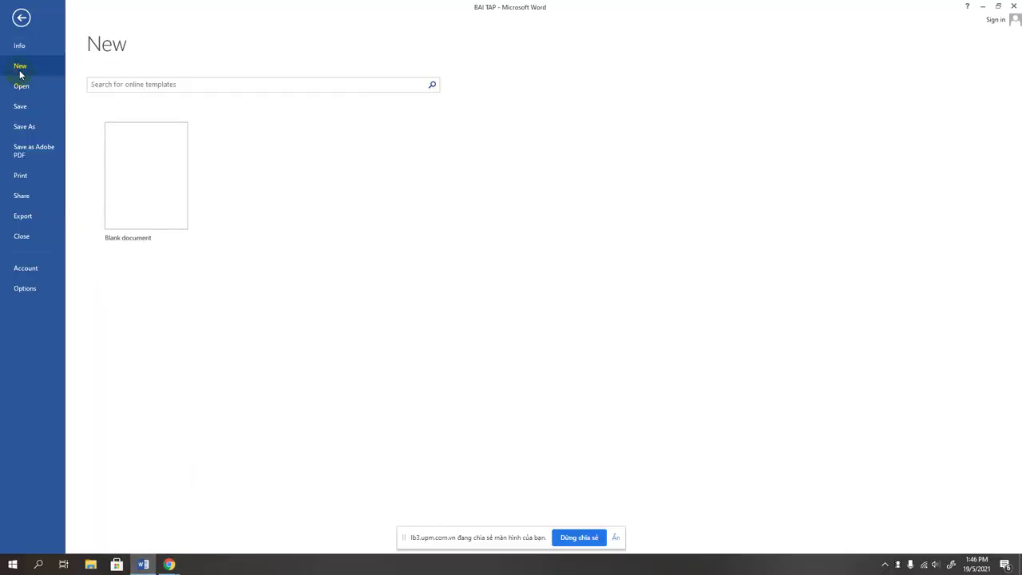
click(151, 192)
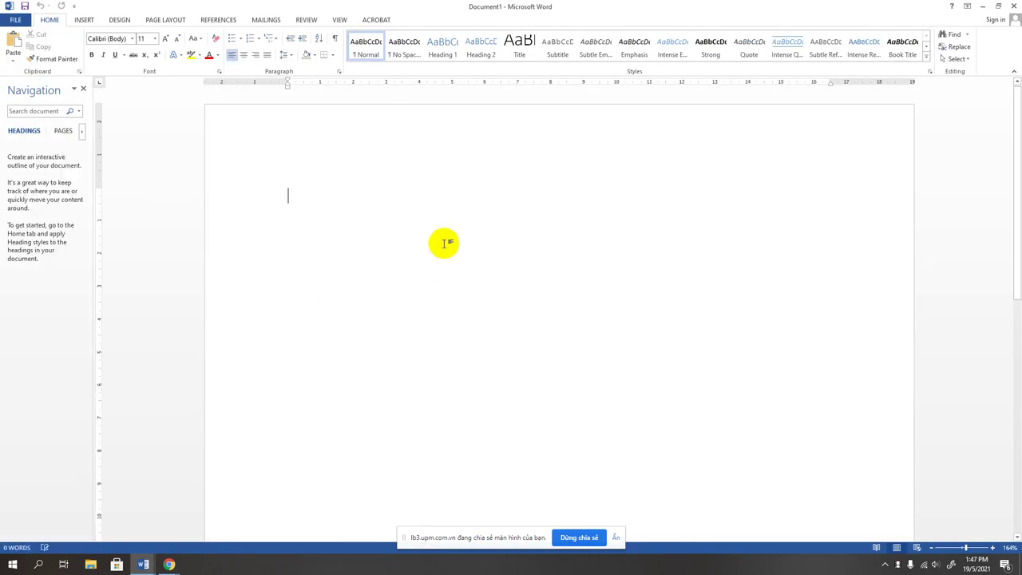
drag(418, 3, 407, 143)
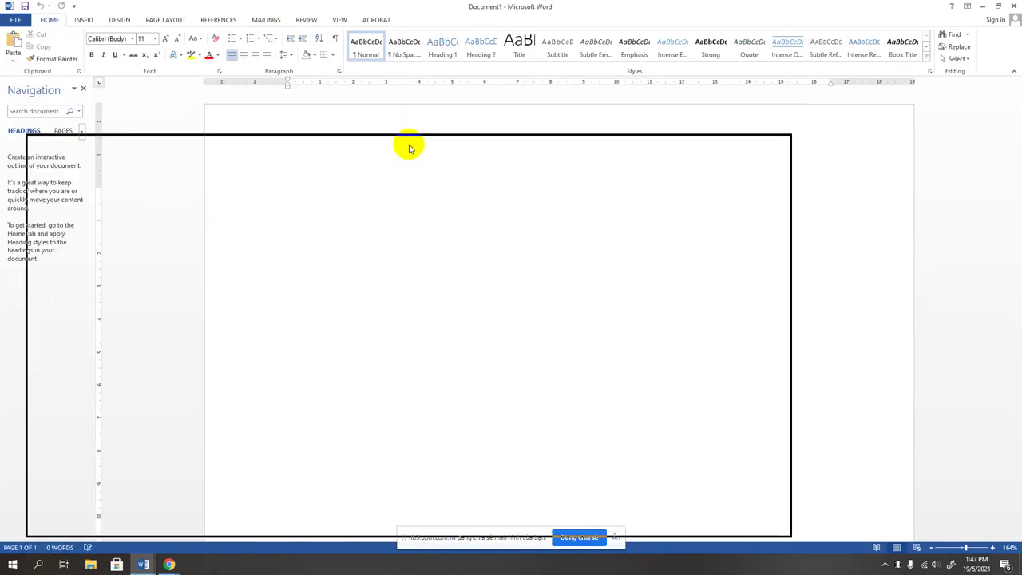
click(394, 14)
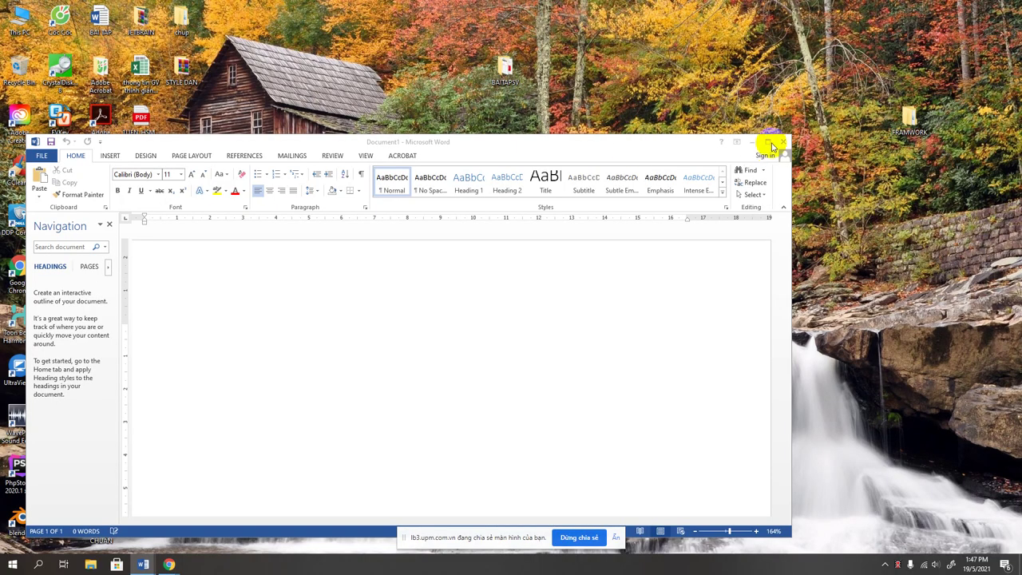
click(768, 142)
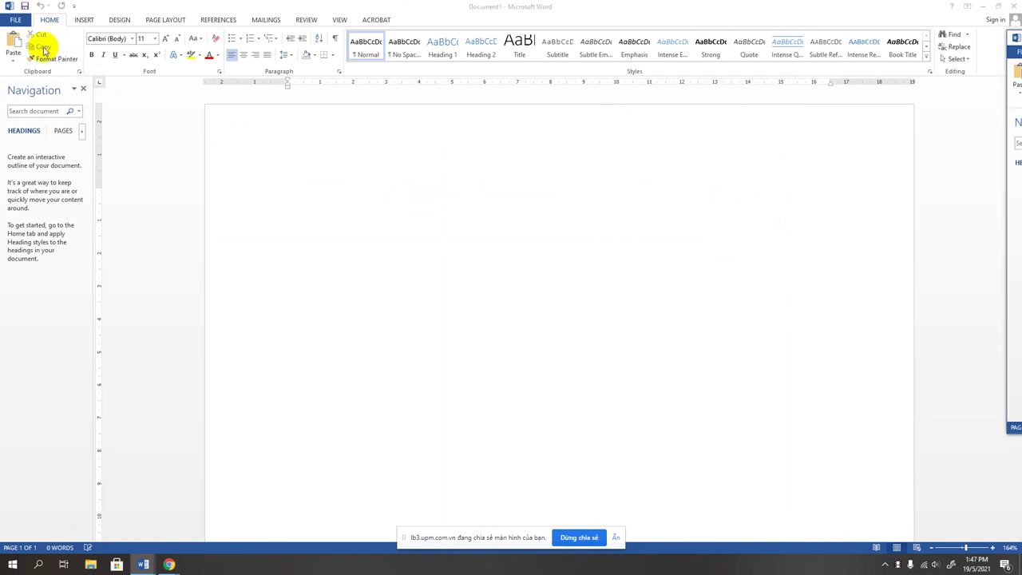
click(16, 22)
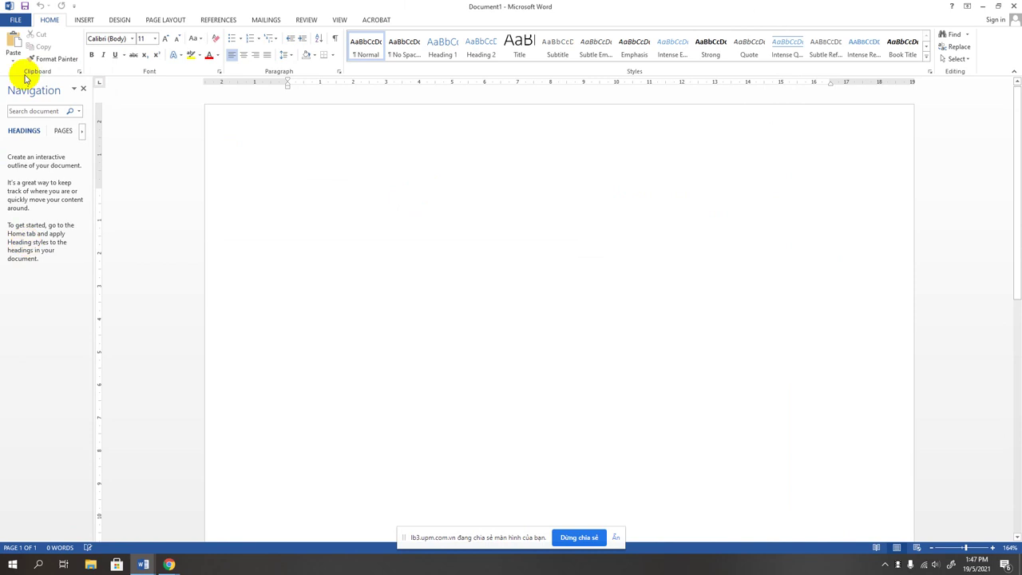
click(18, 21)
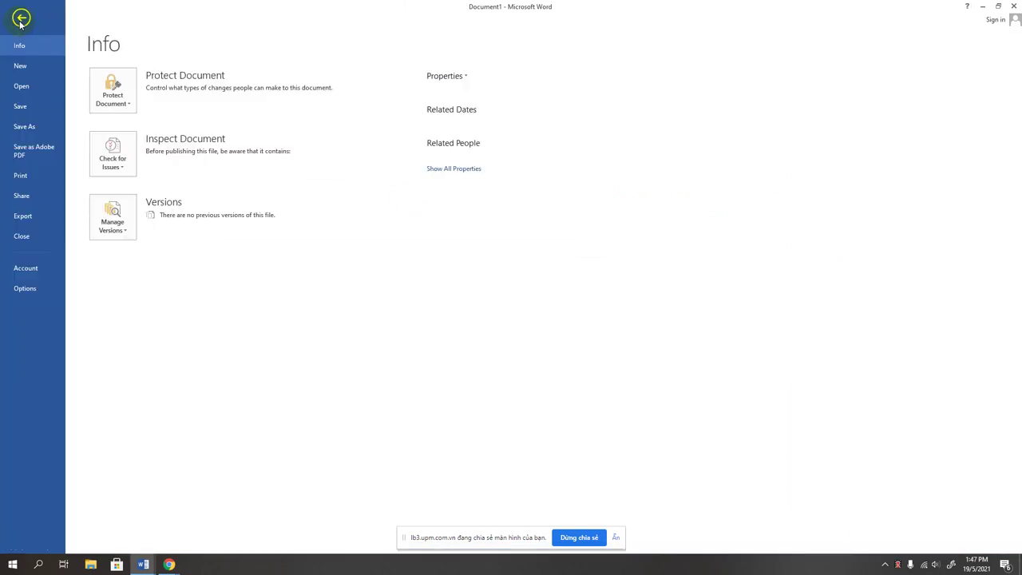
click(24, 289)
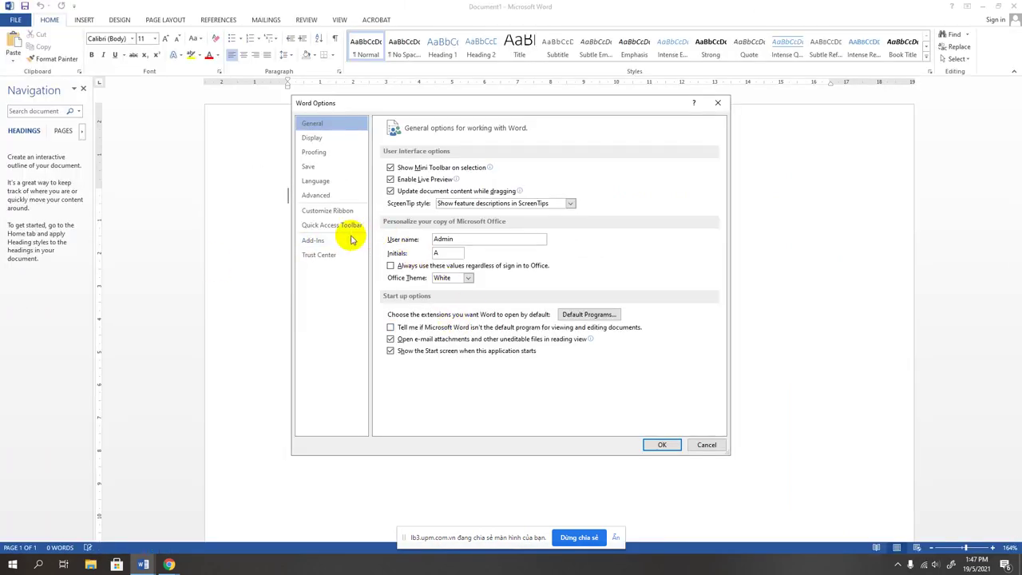
click(318, 201)
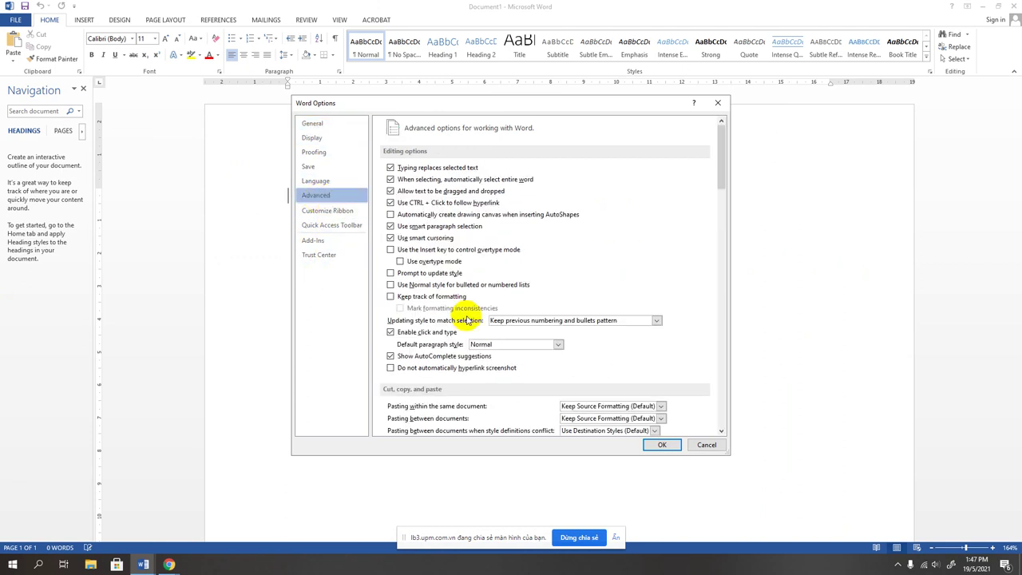
scroll(547, 350, down, 3)
scroll(549, 349, down, 3)
scroll(558, 349, down, 5)
scroll(558, 344, down, 4)
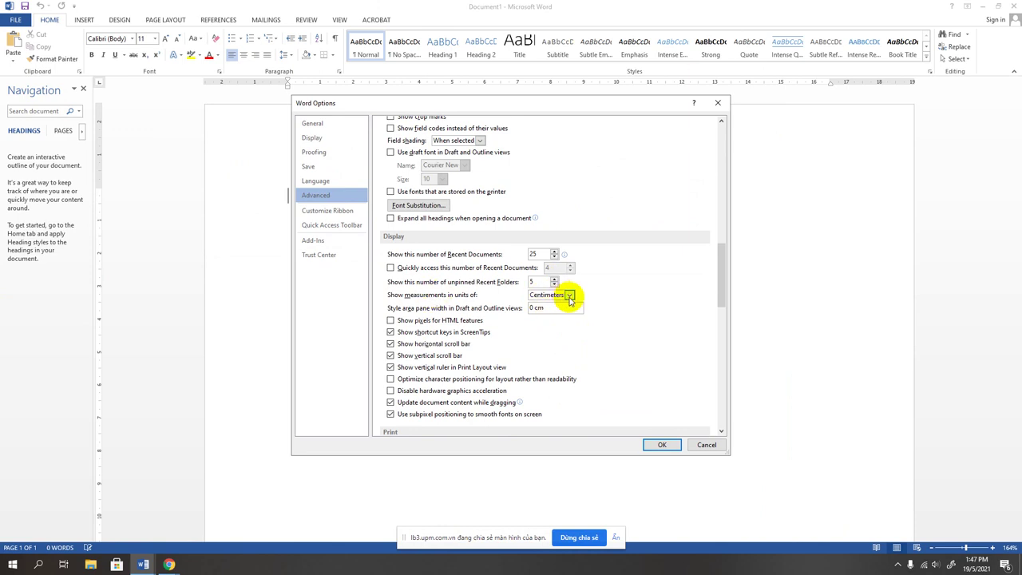
click(662, 445)
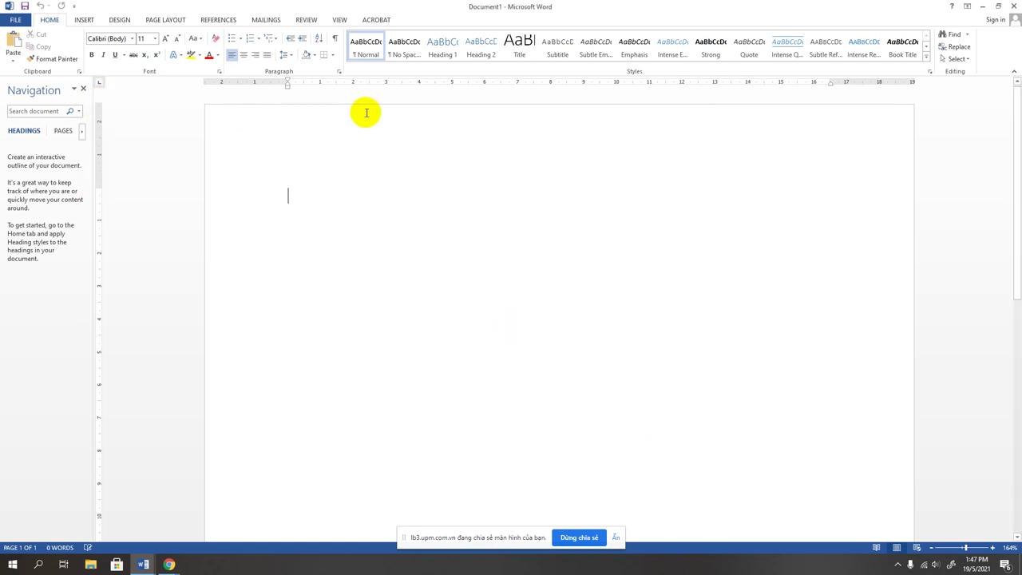
click(339, 19)
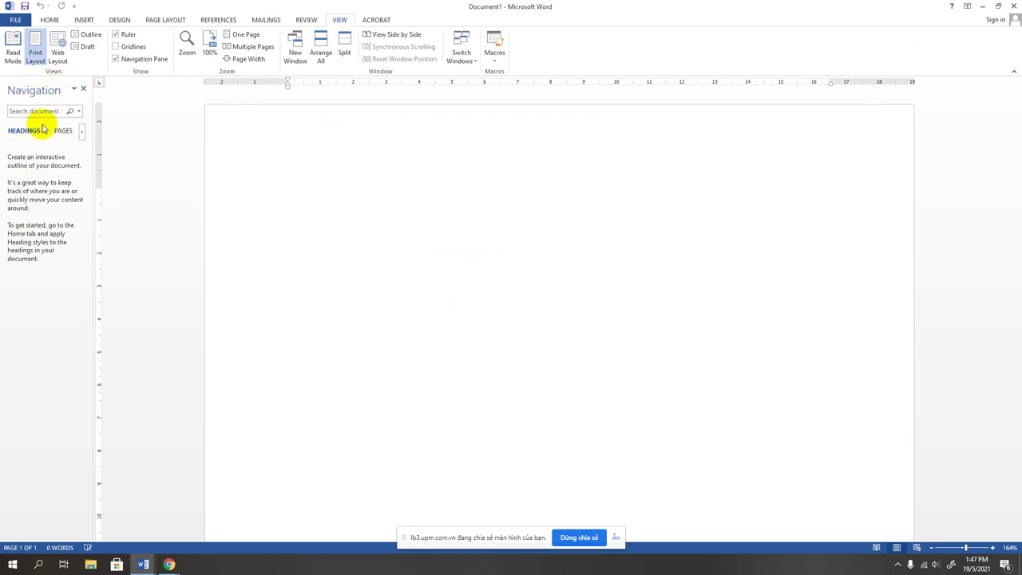
click(114, 59)
click(115, 59)
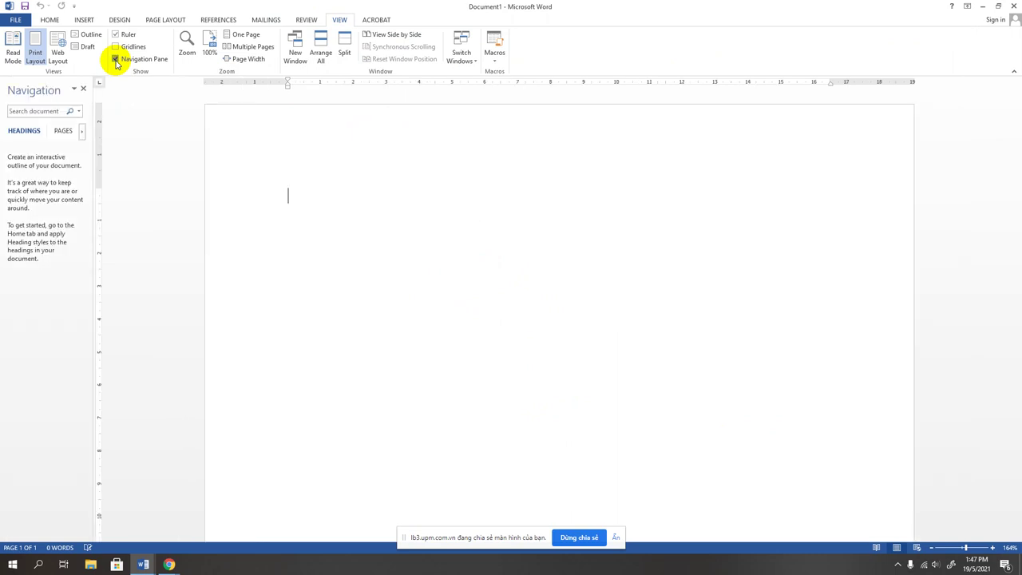
click(115, 59)
click(115, 59)
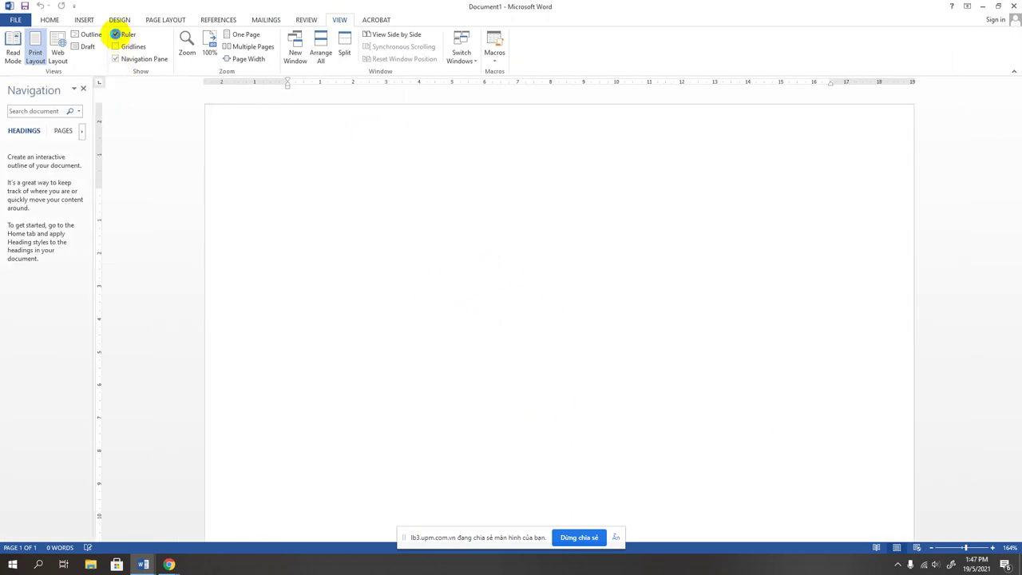
click(115, 35)
click(115, 34)
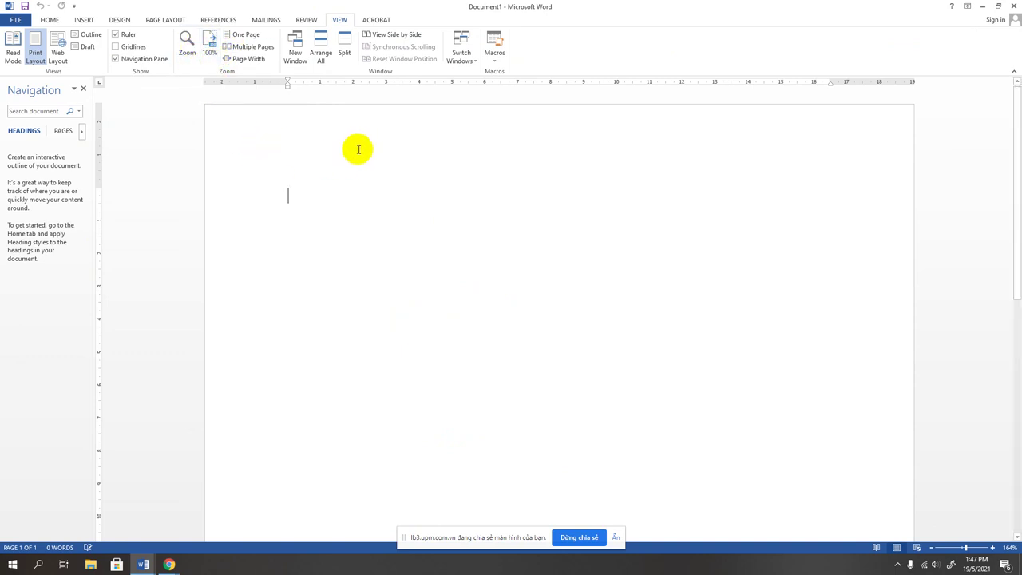
Step: Give the blank page Letter paper size and Normal 2.54 cm margins
click(50, 20)
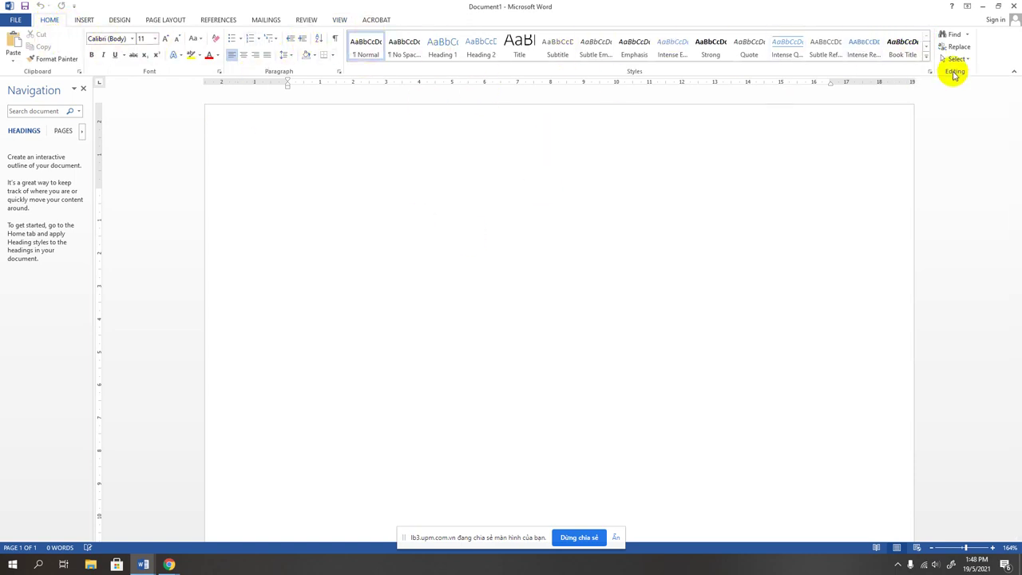
click(83, 22)
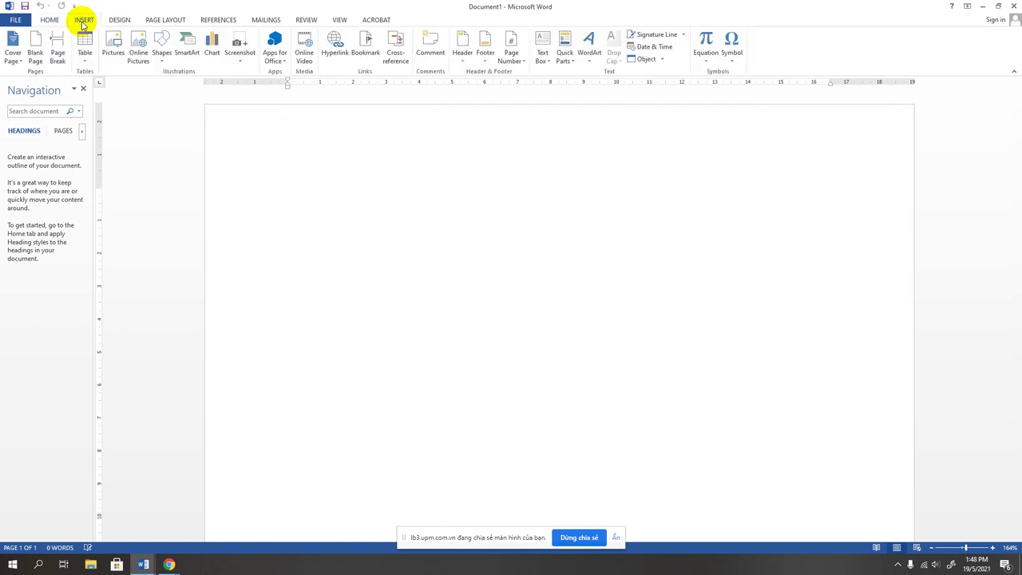
click(162, 21)
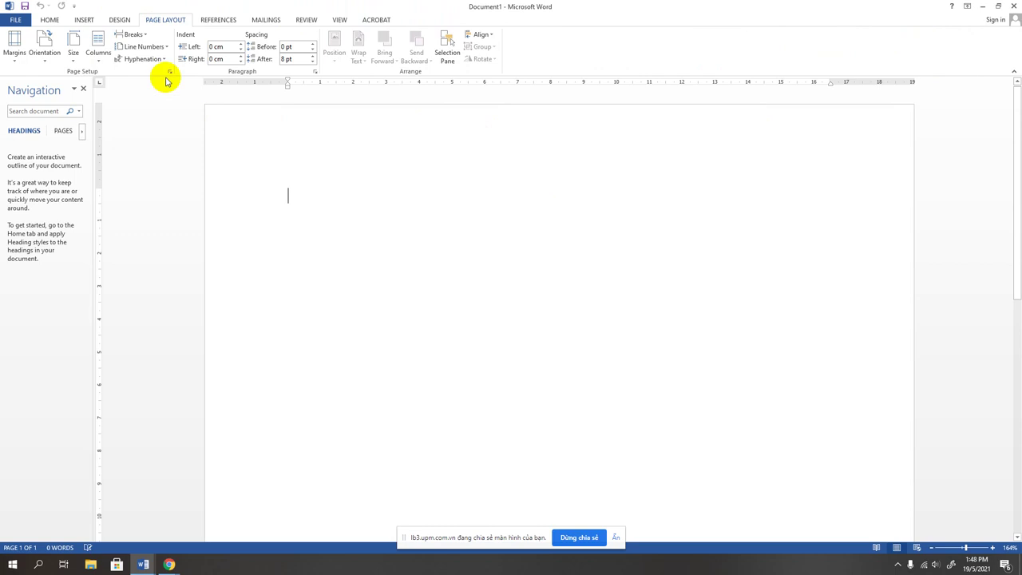
click(73, 50)
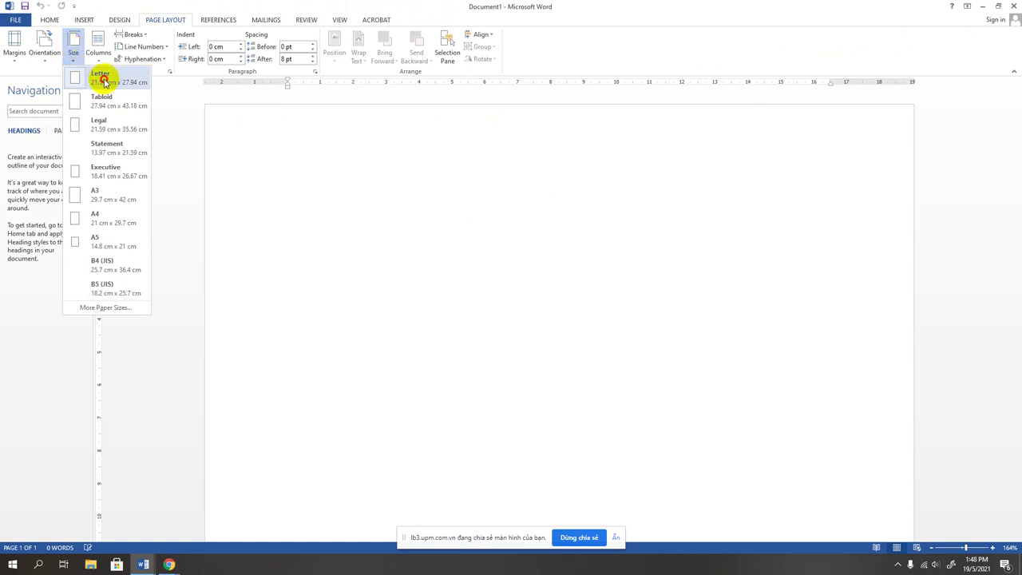
click(103, 80)
click(13, 48)
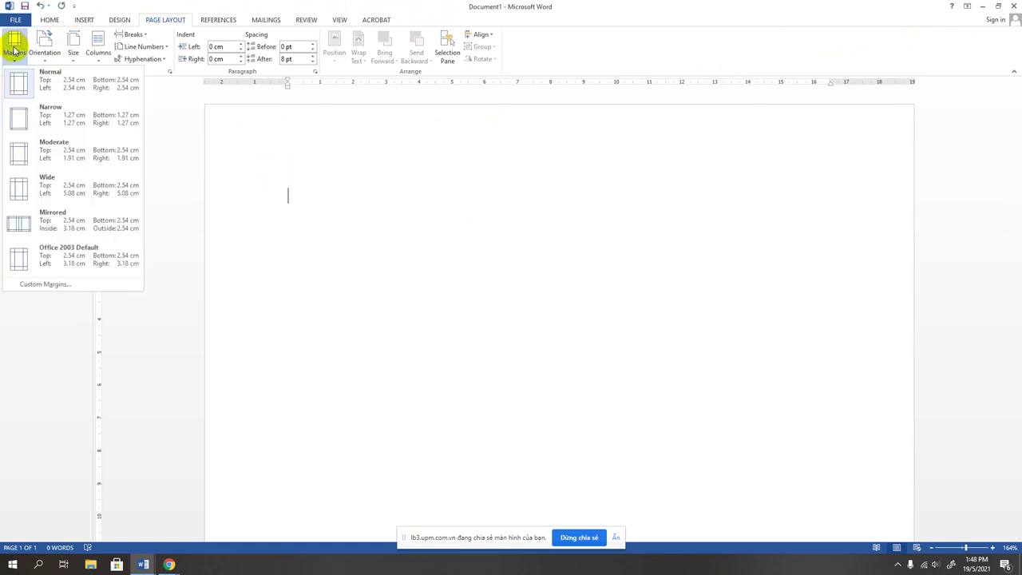
click(22, 86)
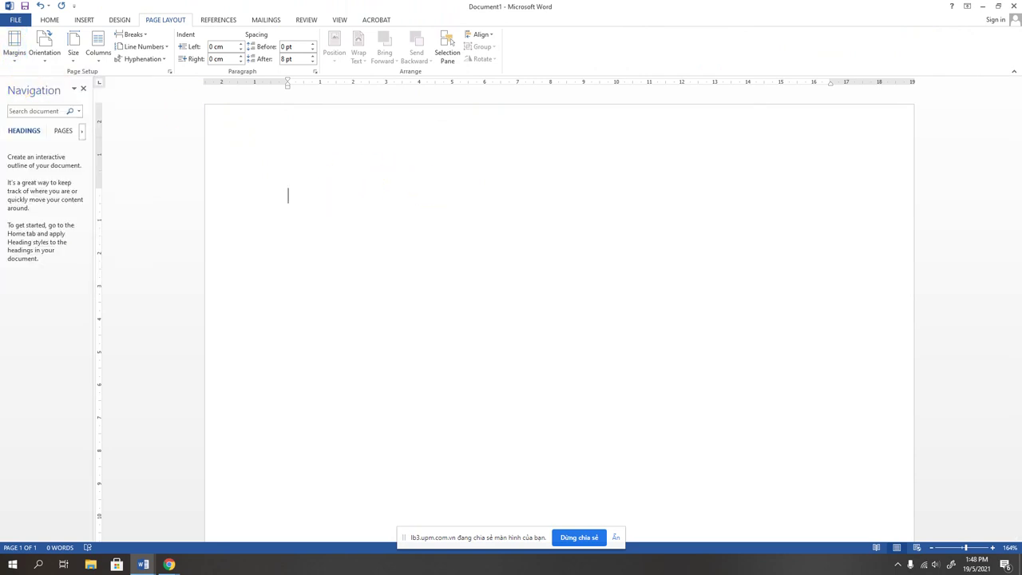
key(ctrl+n)
click(391, 212)
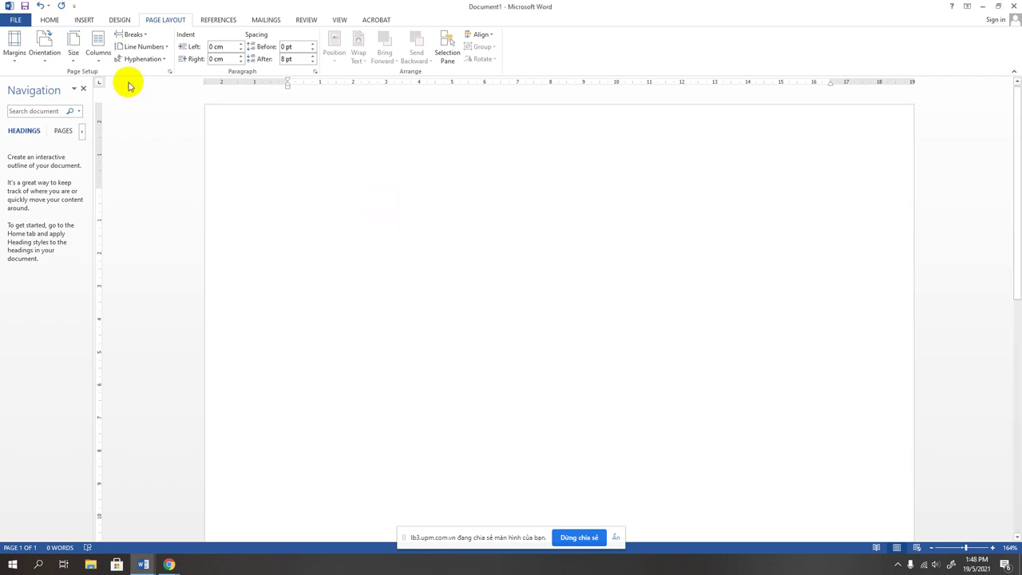
click(83, 19)
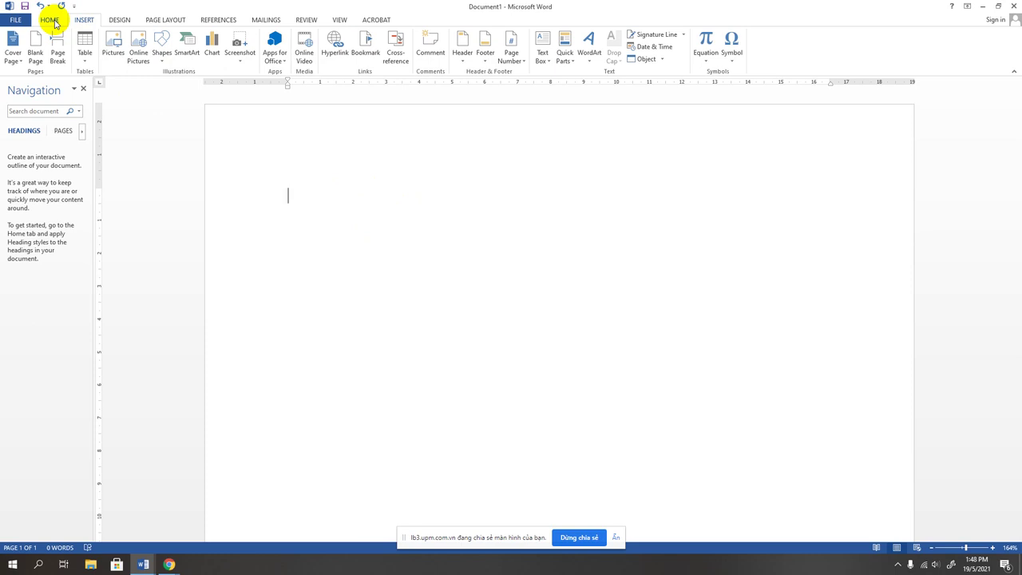
Step: Insert a two-column, one-row table and set the font to Times New Roman
click(52, 21)
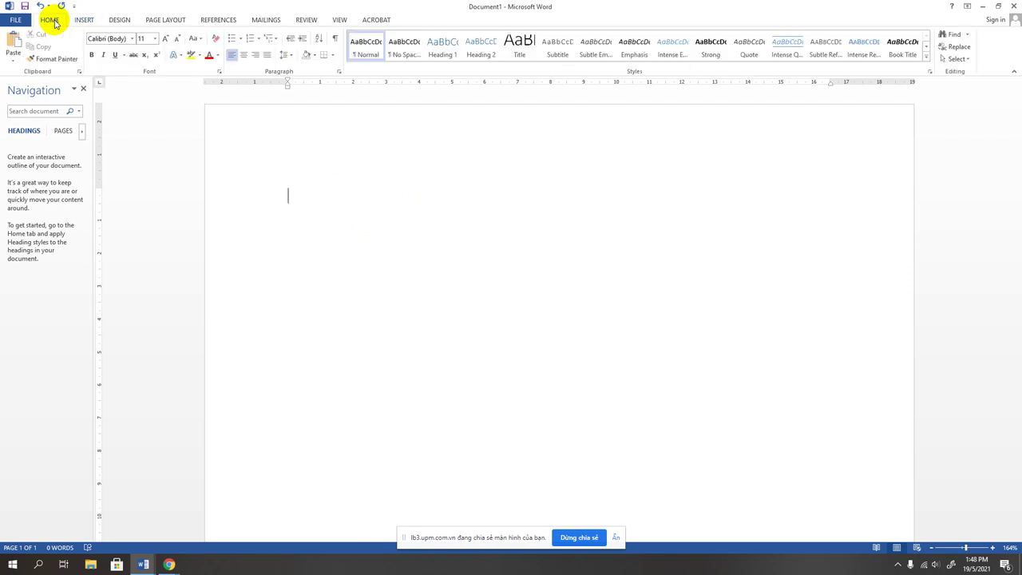
click(83, 19)
click(88, 44)
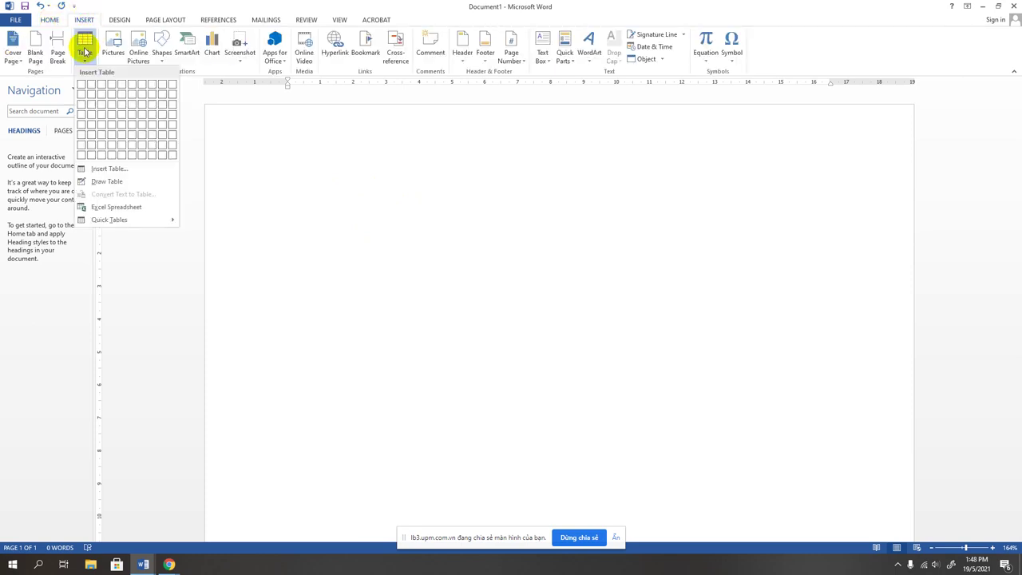
click(89, 85)
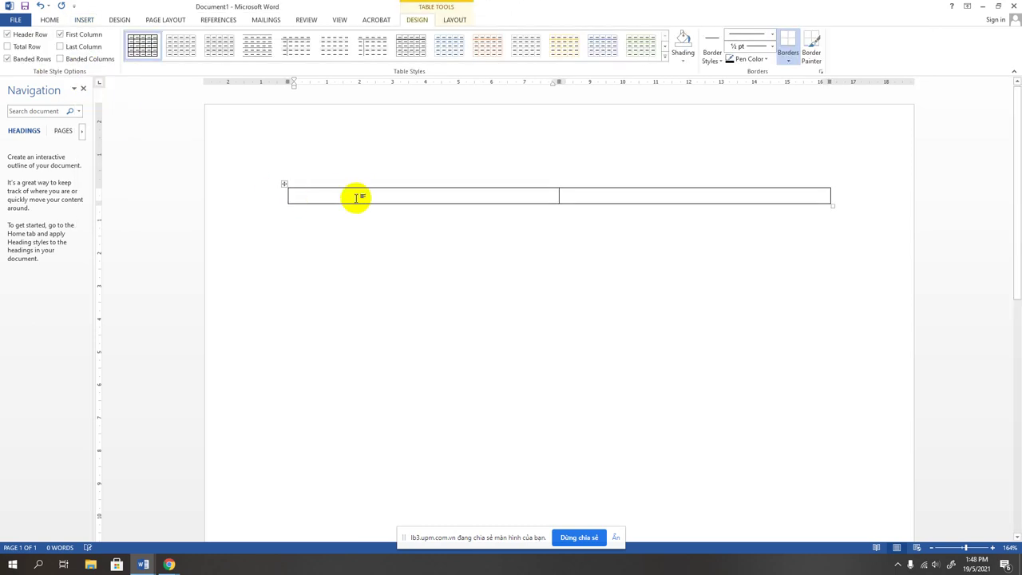
click(53, 19)
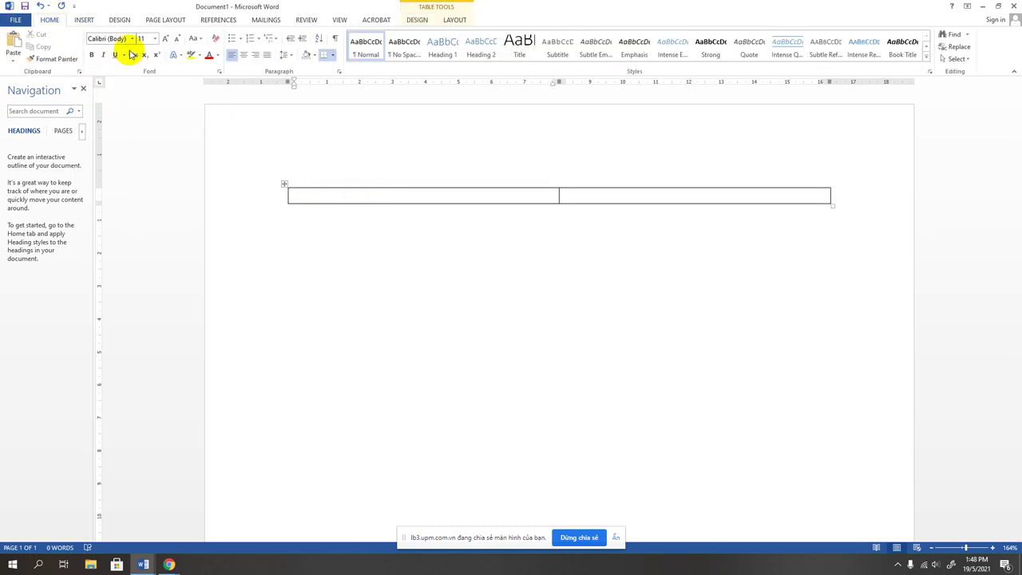
click(131, 41)
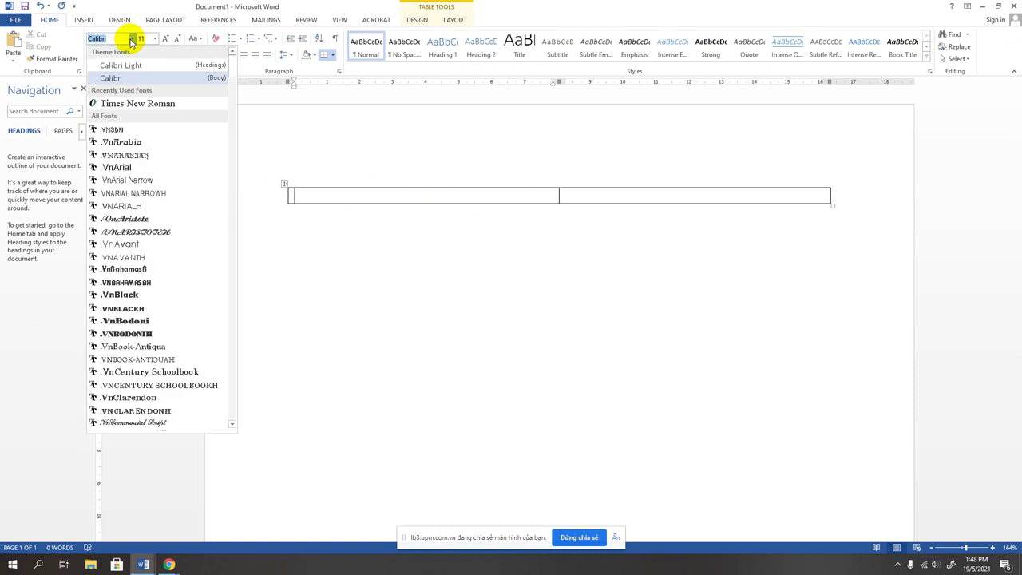
click(136, 104)
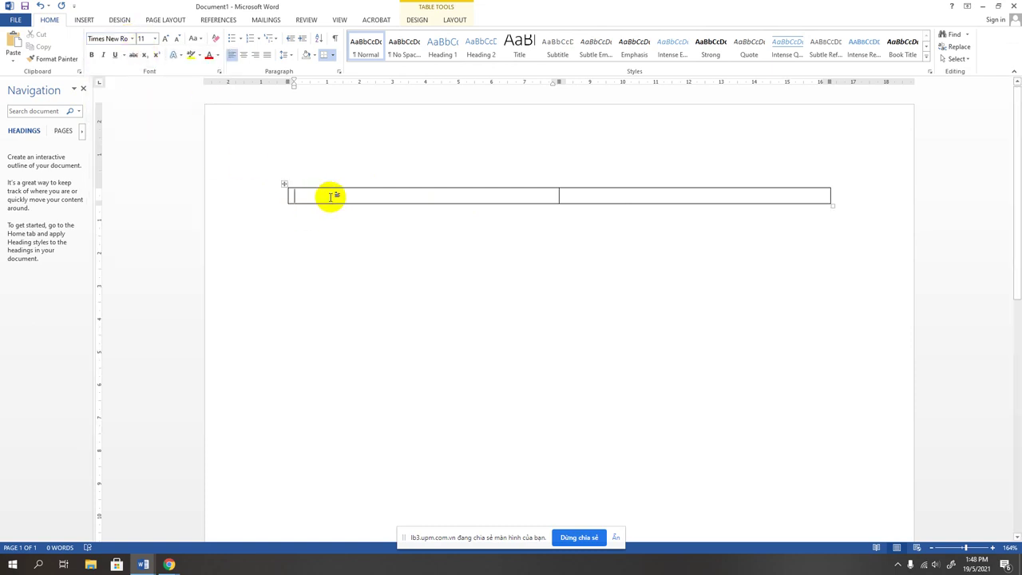
Step: Type the university name and KHOA ĐÔNG PHƯƠNG HỌC in the left cell, adding blank lines below
text(D)
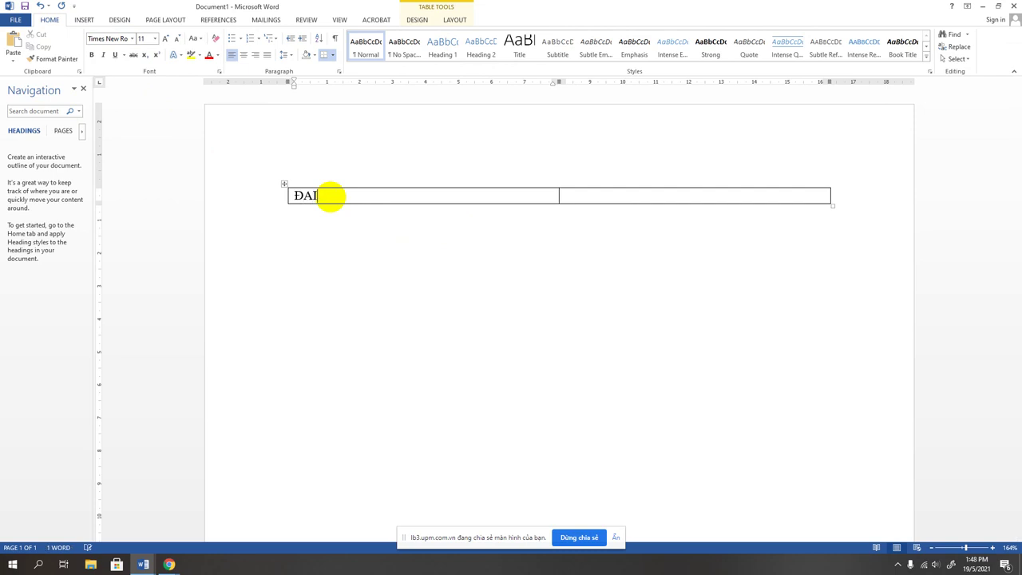
text(HOC)
text(OA HO)
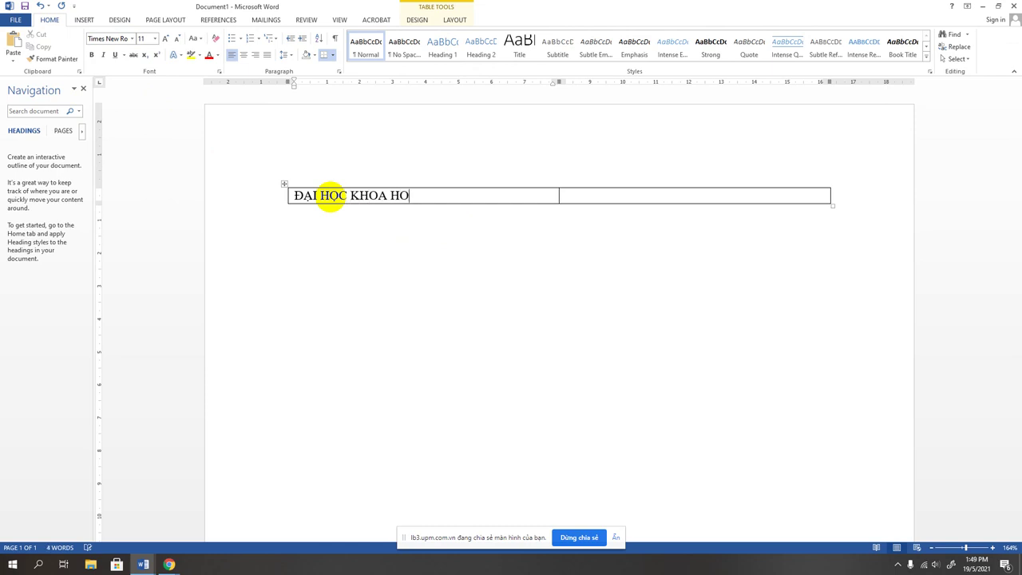
text(XA)
text( H)
text(& N)
text(HÂN)
text(VA)
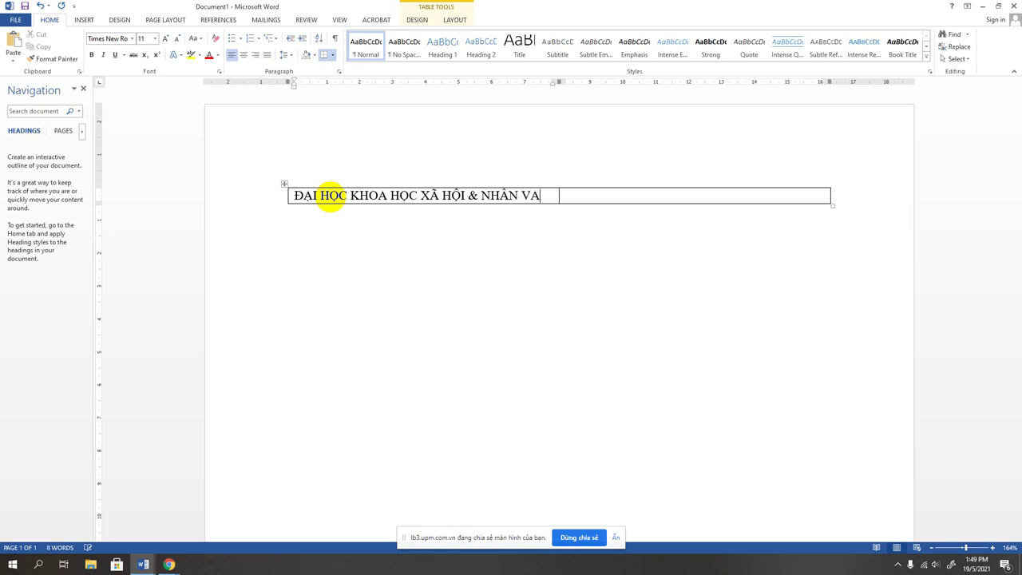
text(ĂN)
key(Return)
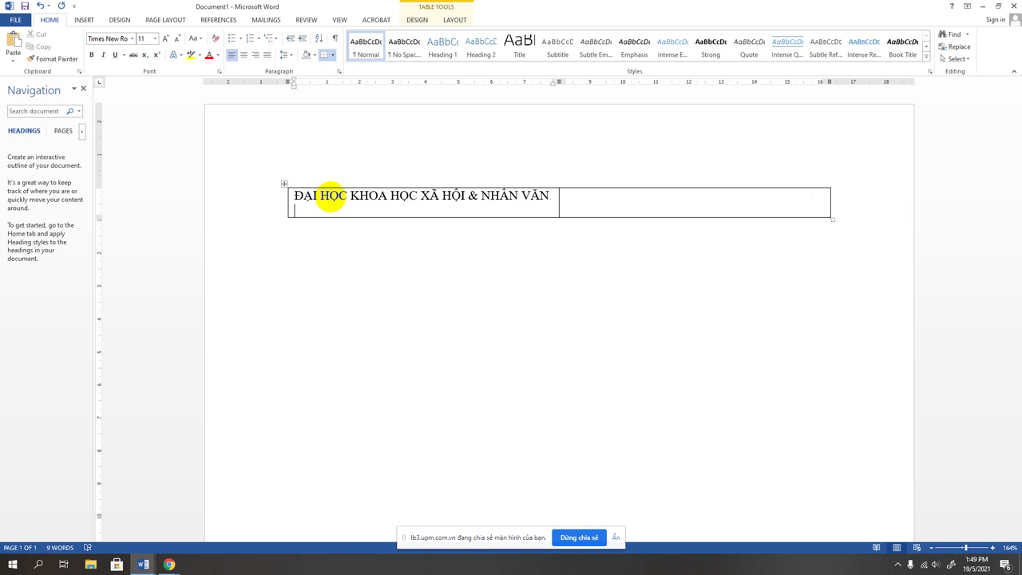
text(KHOA ĐONG)
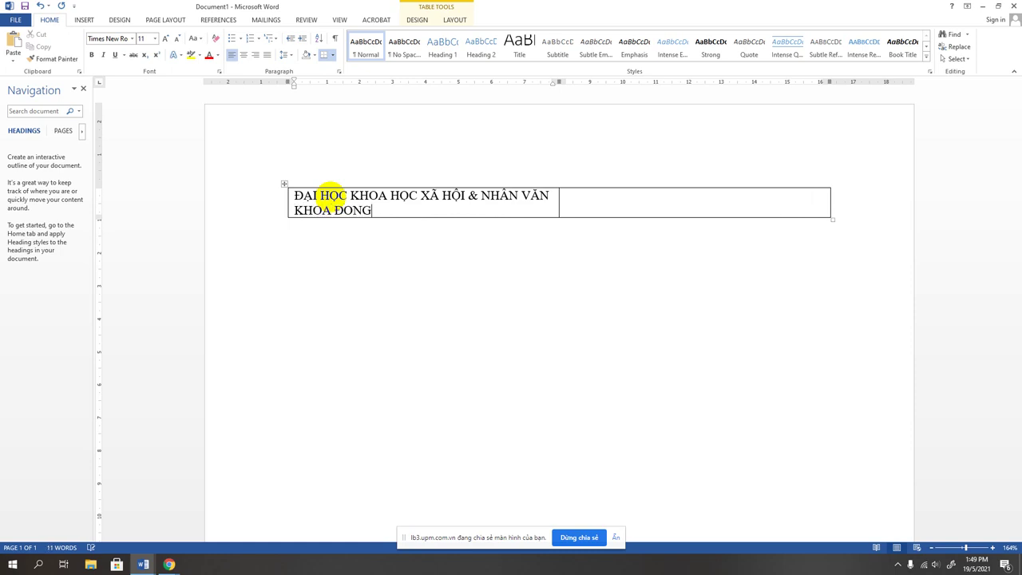
key(BackSpace)
text(HƯƠNG HỌC)
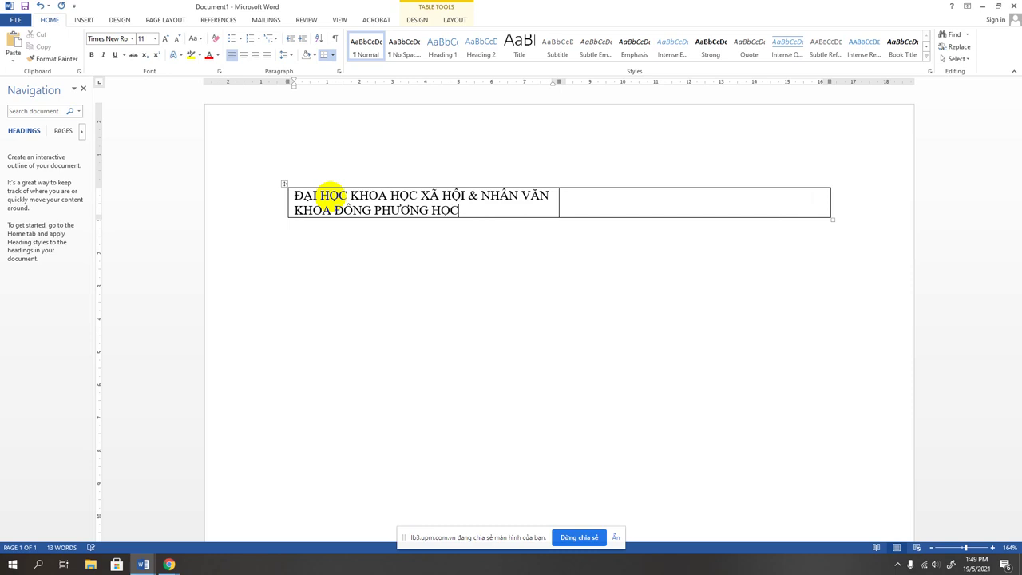
key(Return)
key(Return)
key(Return)
text(Sô:     /NQ-…(3)…)
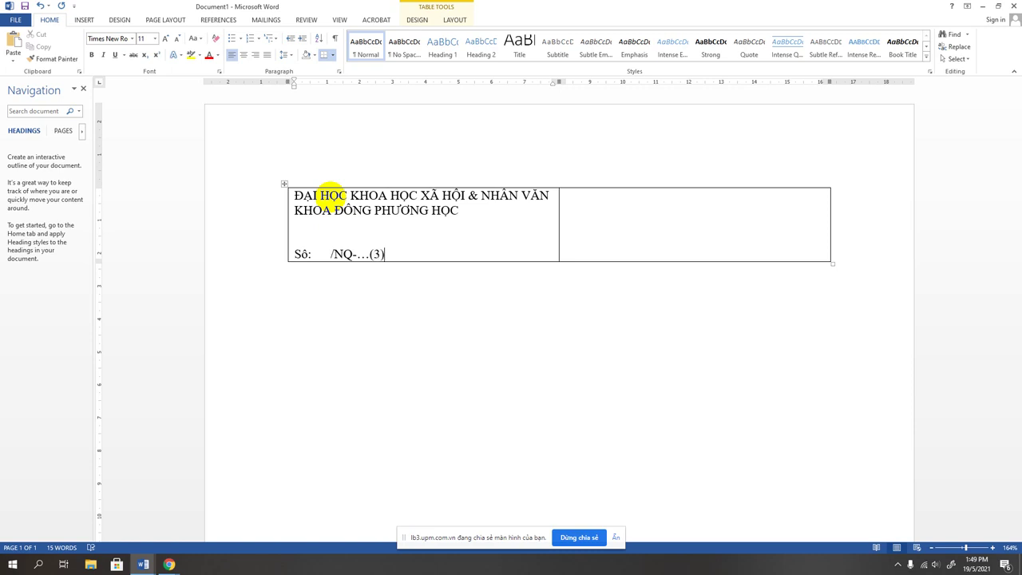
Step: Centre the left cell's text, bold its two header lines, and widen the left column slightly
click(410, 259)
drag(411, 259, 296, 197)
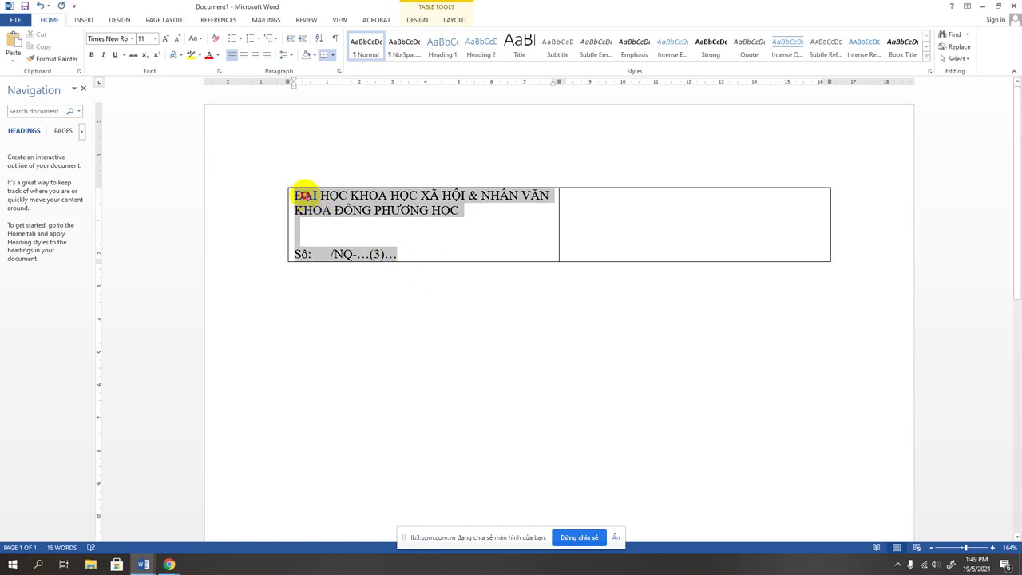
click(243, 55)
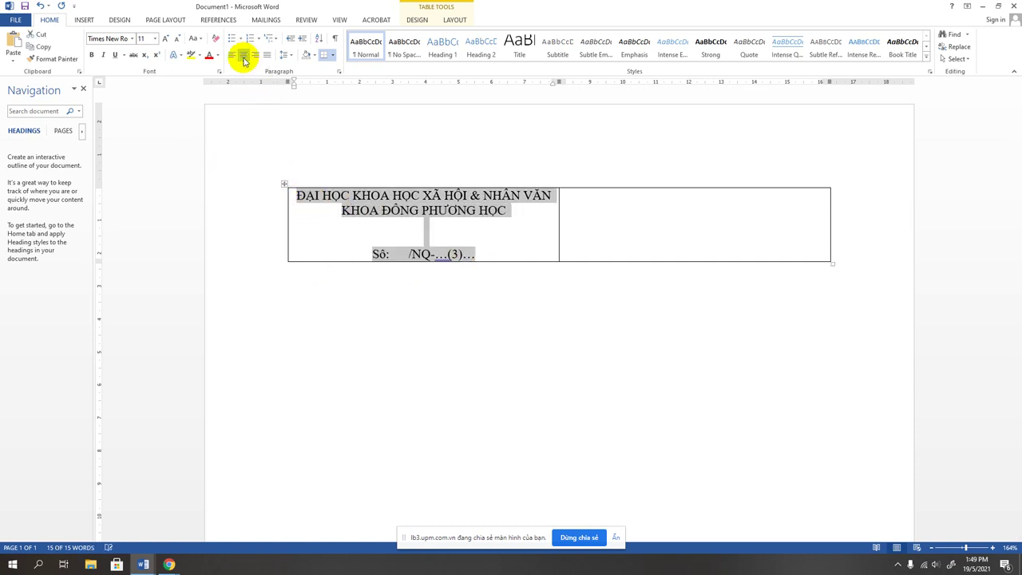
click(527, 223)
drag(512, 210, 295, 195)
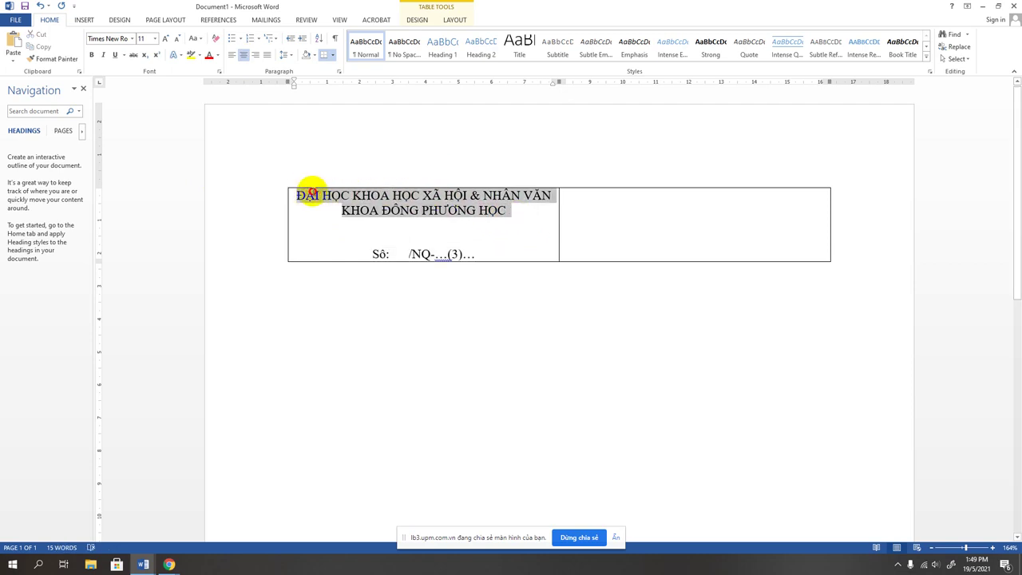
click(91, 54)
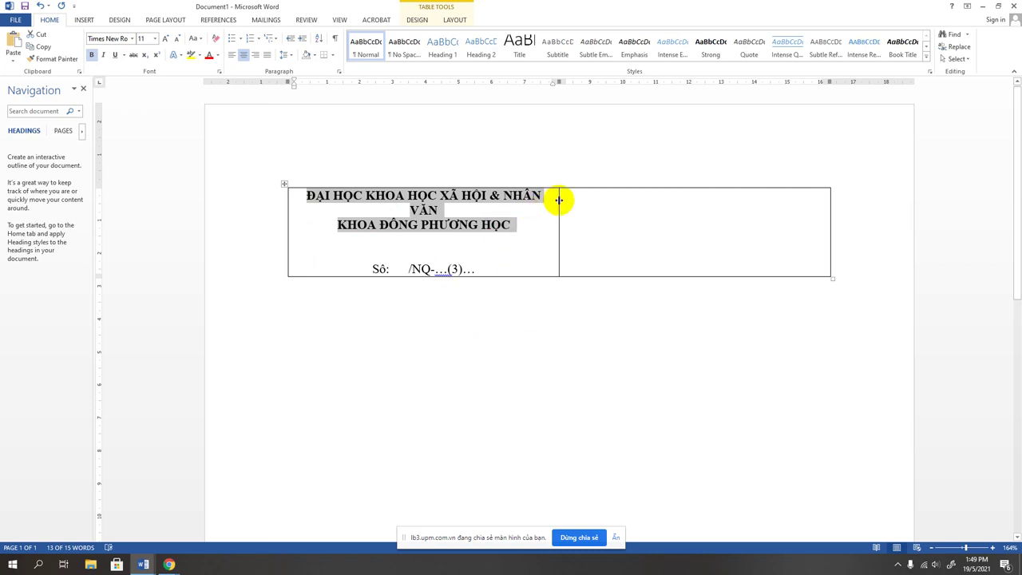
drag(559, 199, 564, 200)
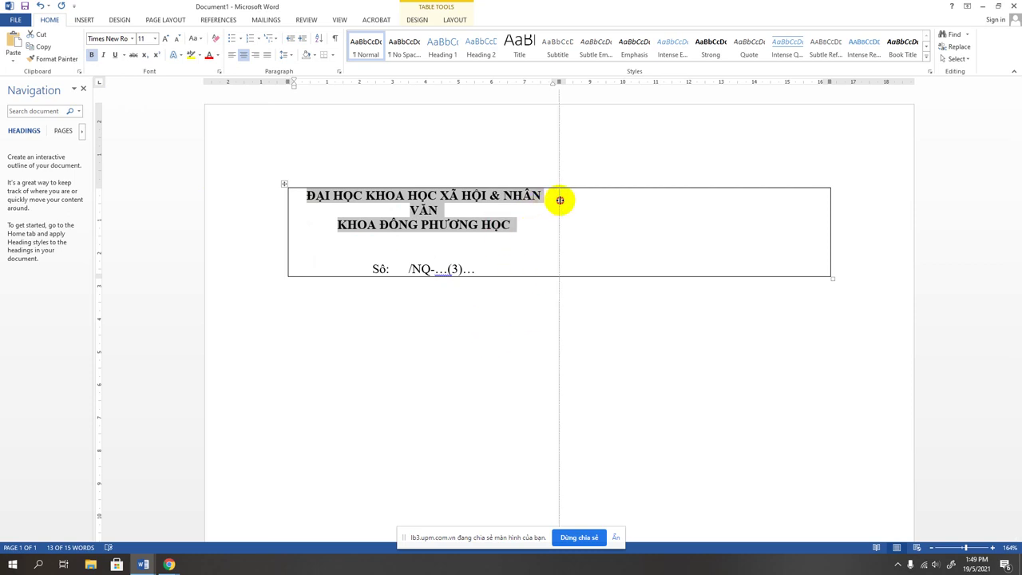
click(617, 221)
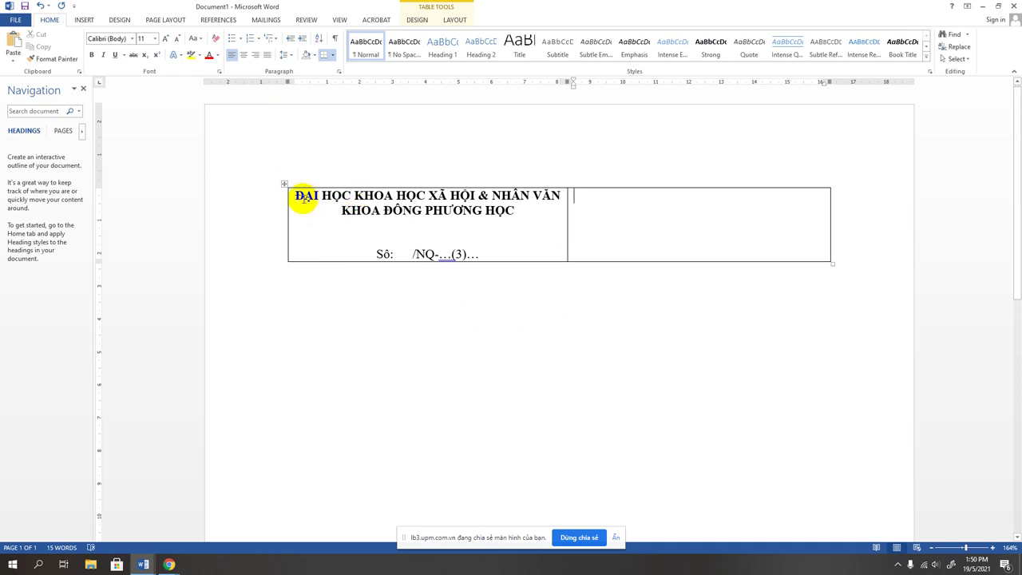
Step: Set the university and faculty name lines to font size 10
click(291, 198)
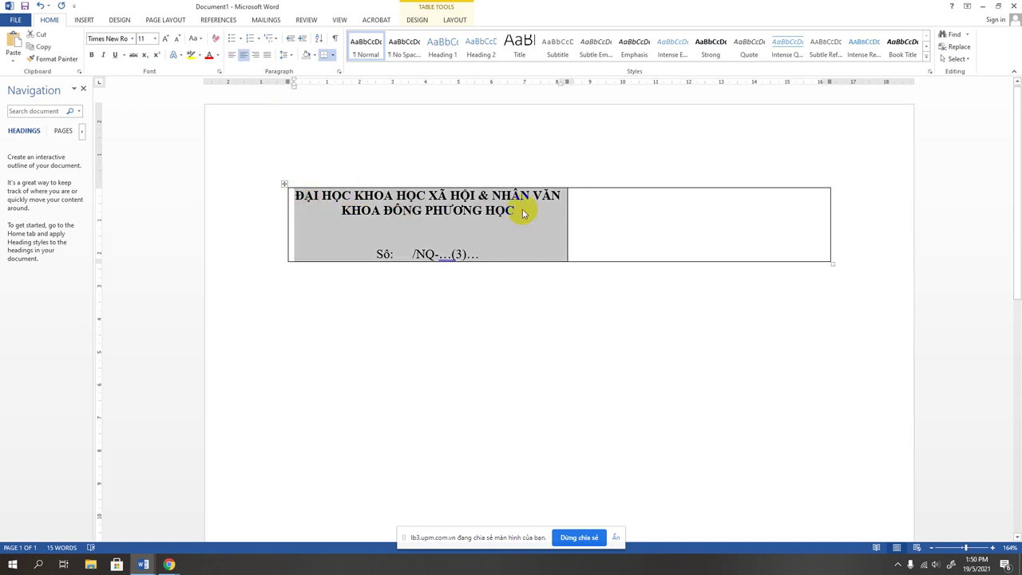
drag(517, 213, 293, 195)
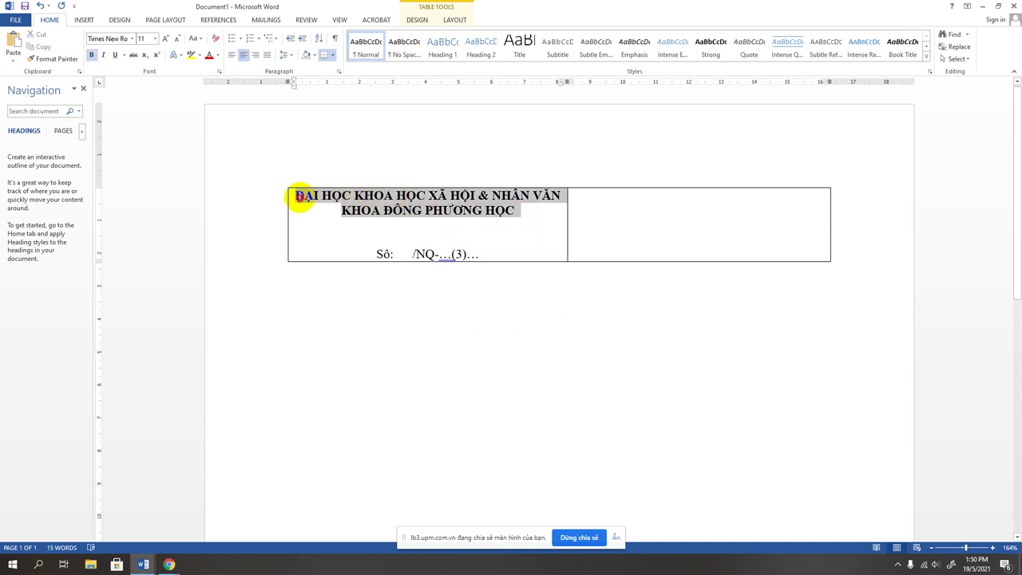
click(155, 40)
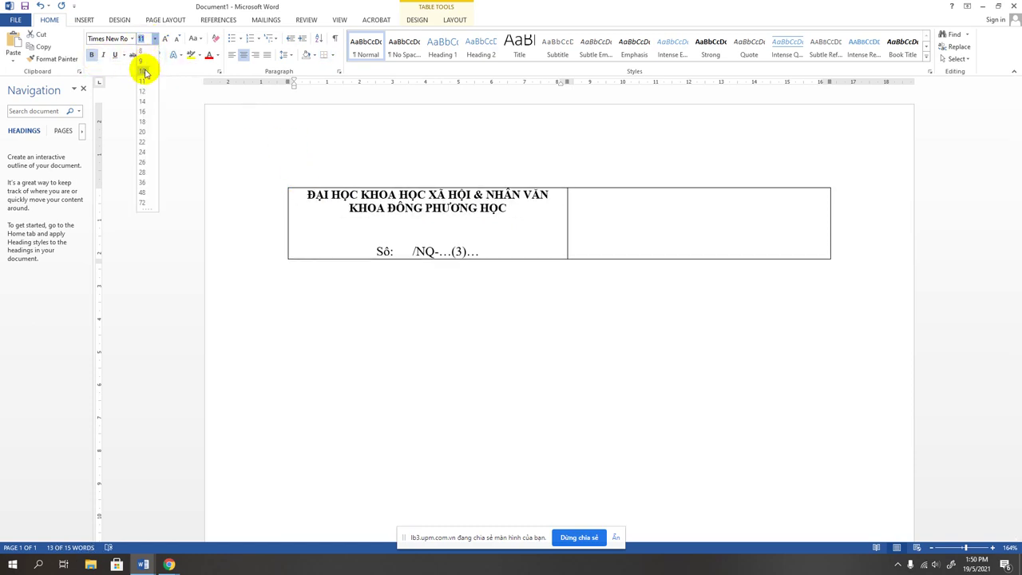
click(145, 72)
Step: Type CỘNG HOÀ XÃ HỘI CHỦ NGHĨA VIỆT NAM in the right cell, with Độc lập –Tự do –Hạnh Phúc below
click(624, 201)
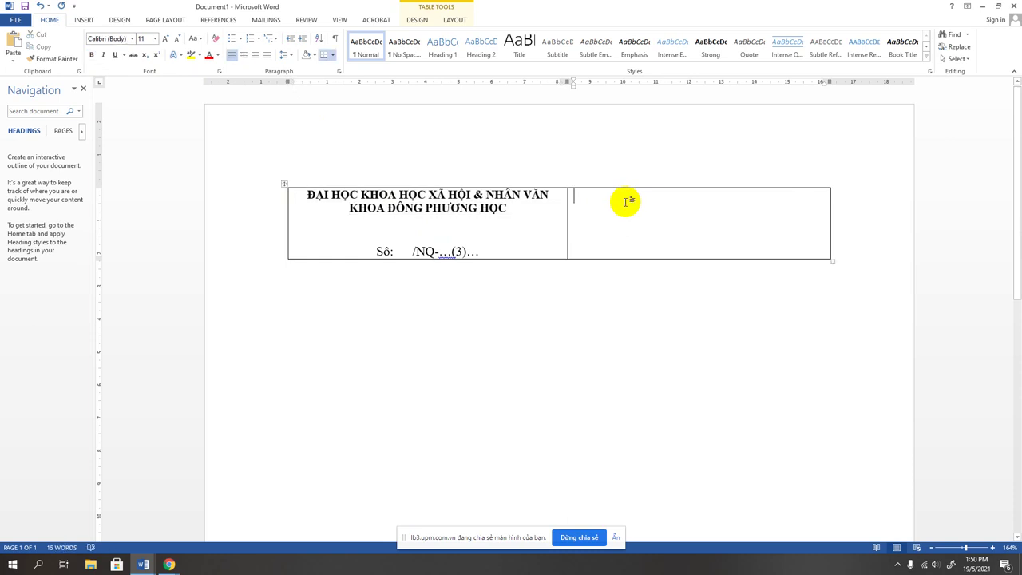
text(CO)
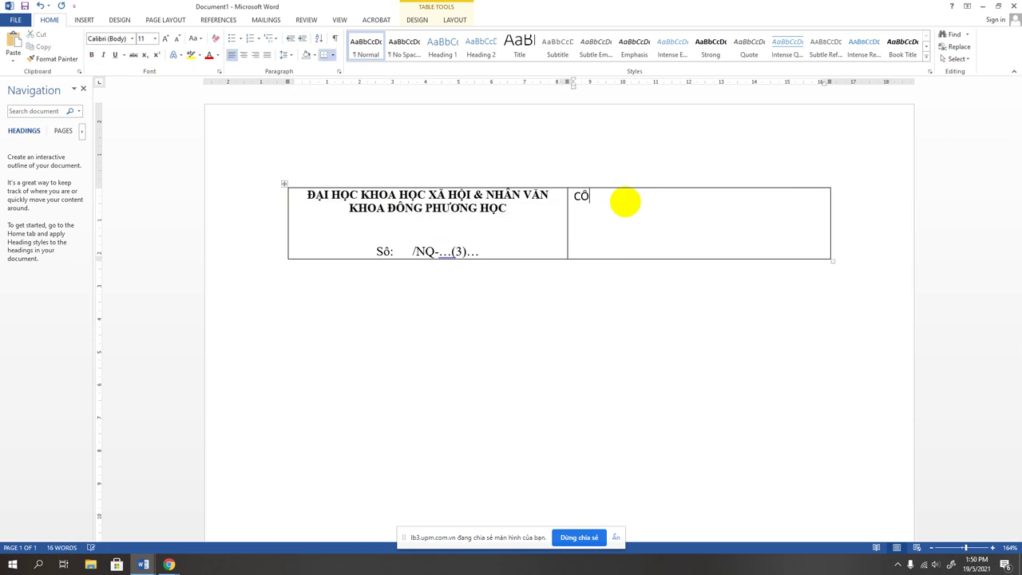
text(NG HOA)
text( XÃ HỘI C)
text(HÔICH)
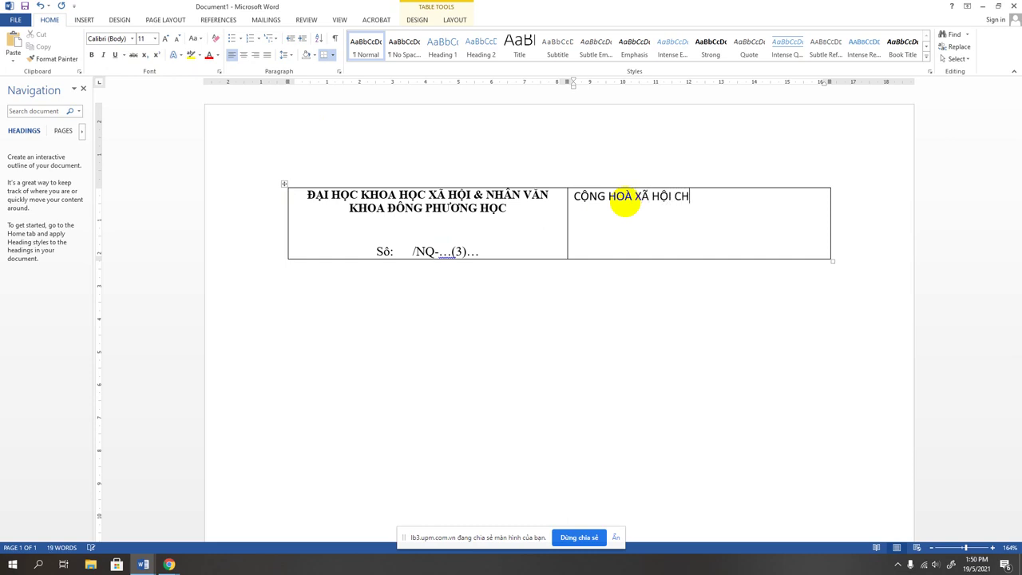
text(Ủ NGHIA)
text( VIỆT )
text(B)
key(BackSpace)
text(NAM)
key(Return)
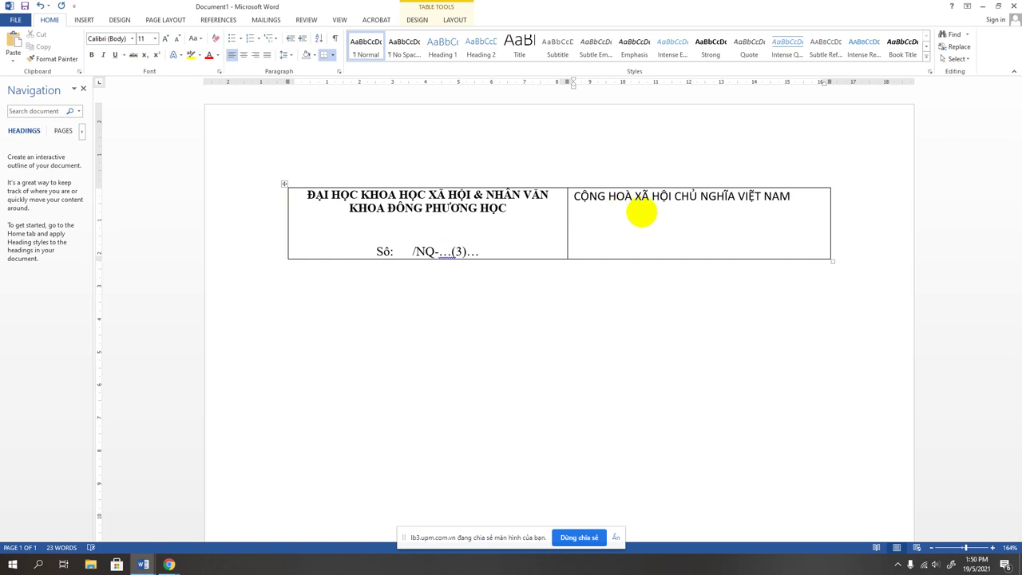
text(D)
text(ộc )
text(la)
text(pj)
text( -)
text(Tự d)
text(o)
text(-H)
text(ạ)
text(nh Ph)
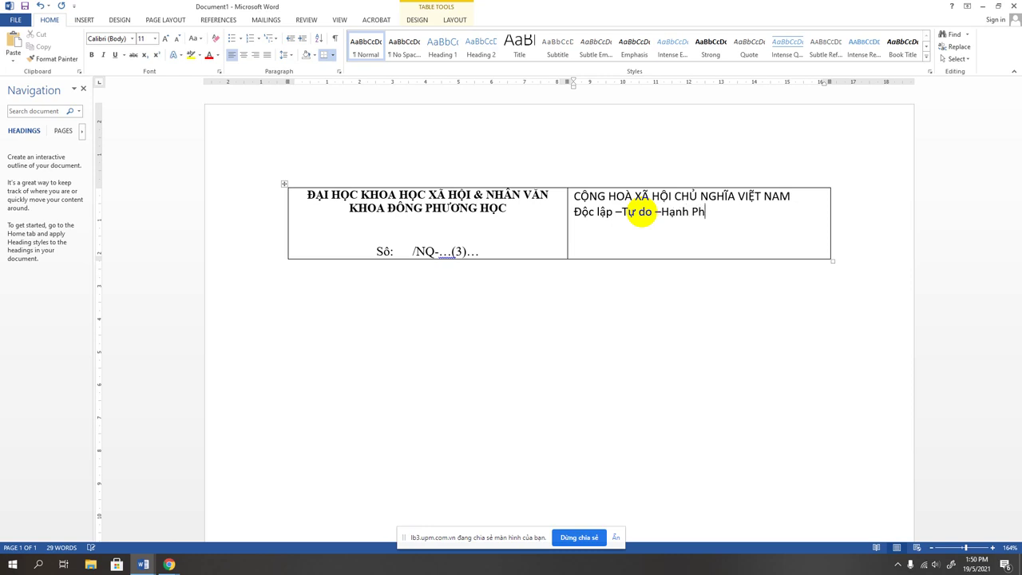
text(úc)
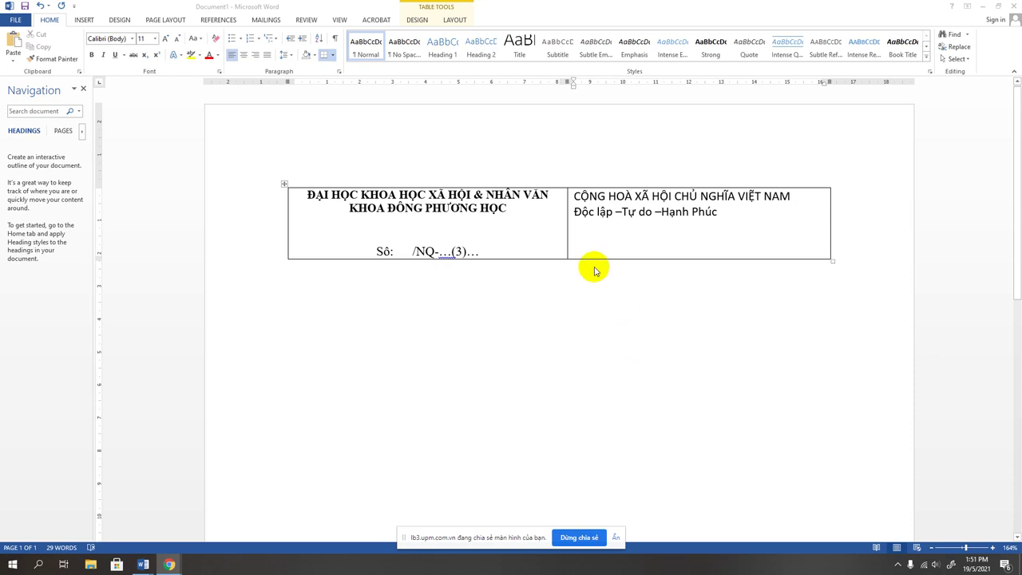
click(620, 225)
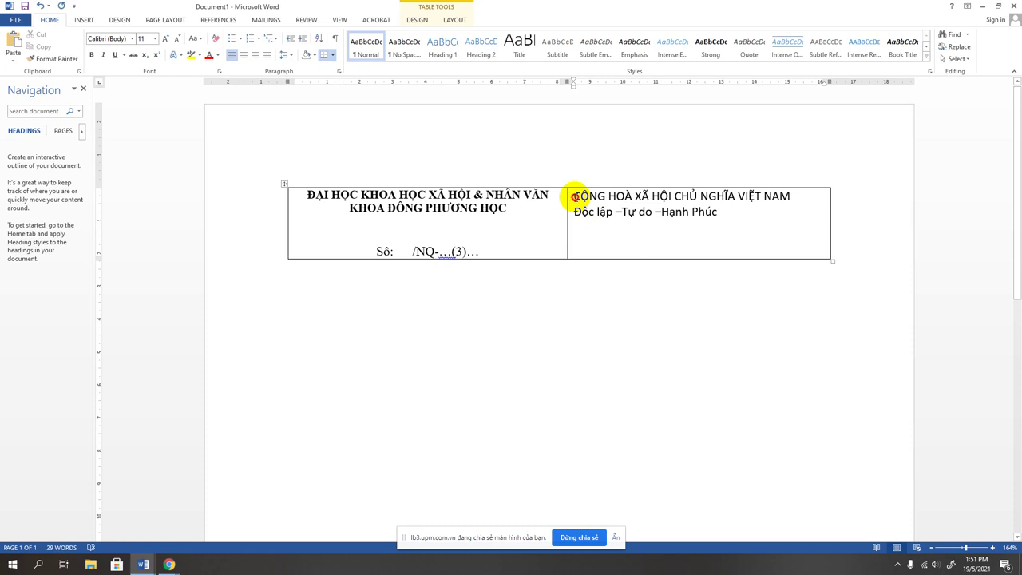
drag(575, 197, 719, 209)
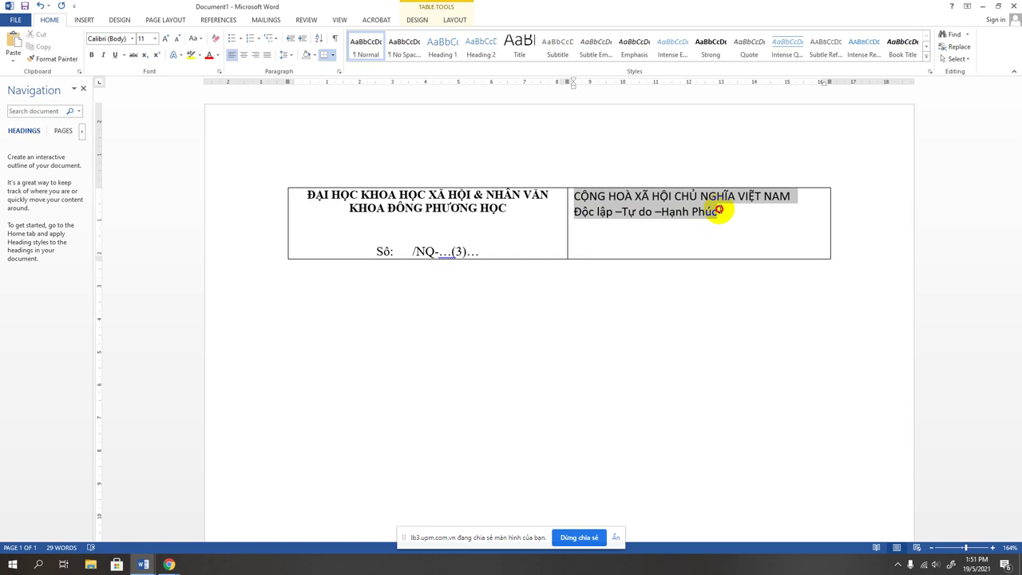
click(625, 213)
drag(574, 195, 719, 216)
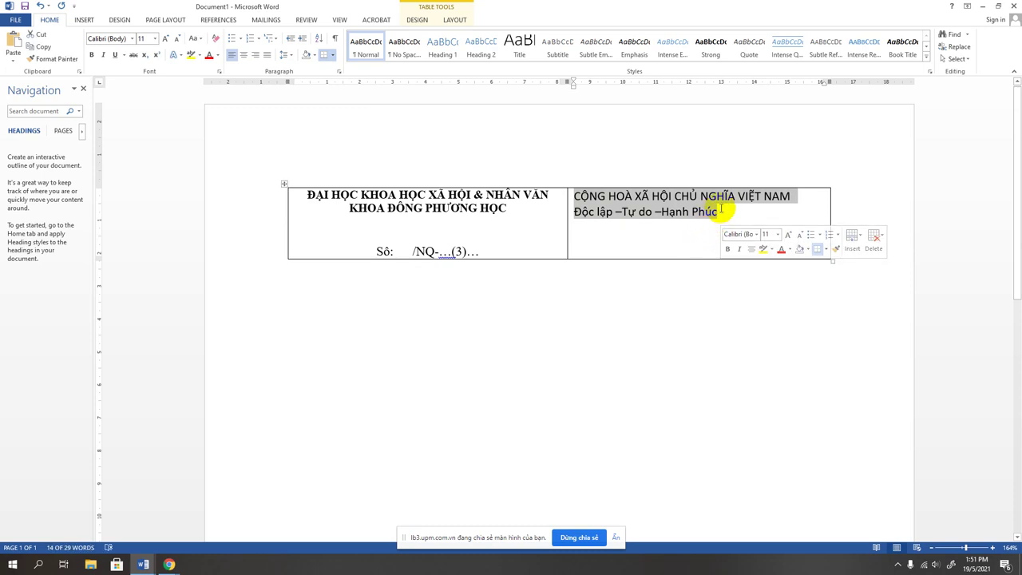
drag(723, 212, 578, 201)
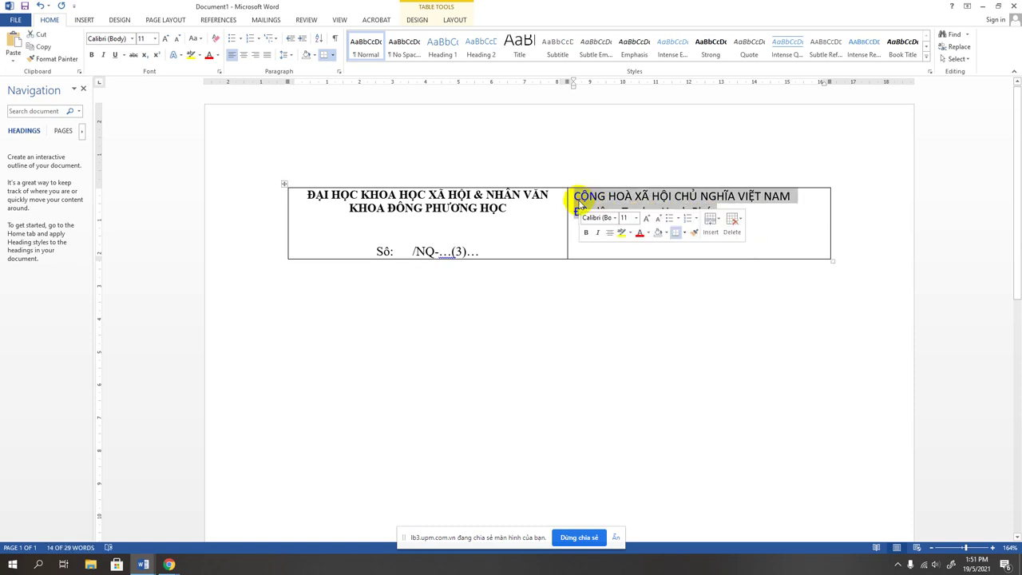
click(771, 217)
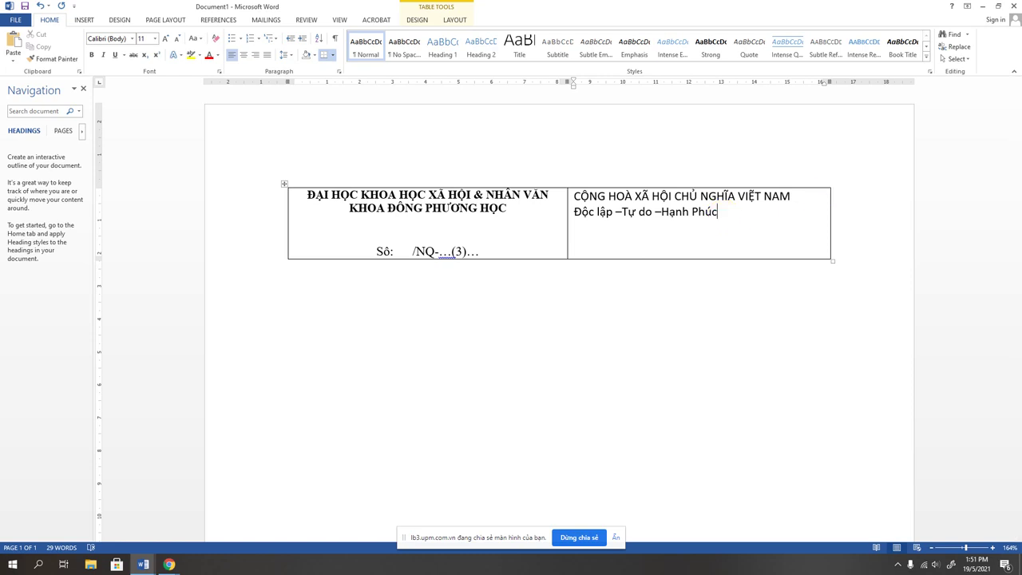
Step: Centre the right cell's two lines and set them in Times New Roman
click(733, 217)
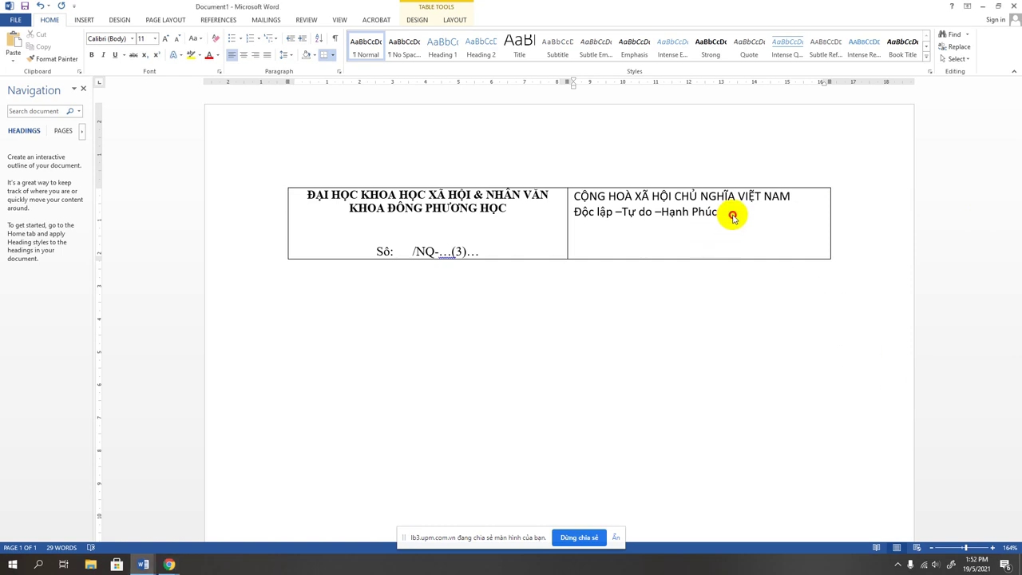
drag(733, 217, 577, 198)
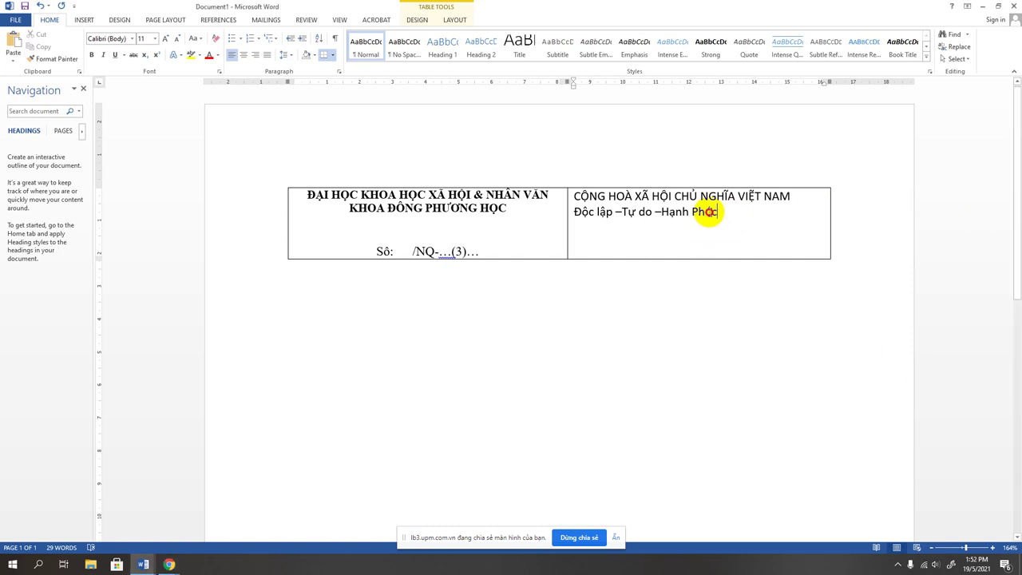
click(242, 55)
click(133, 38)
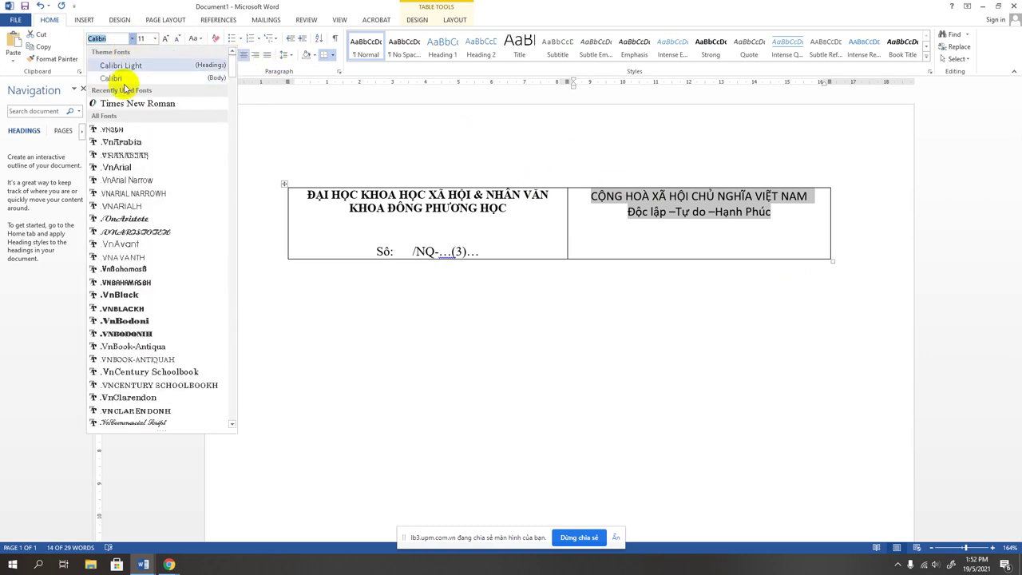
click(128, 102)
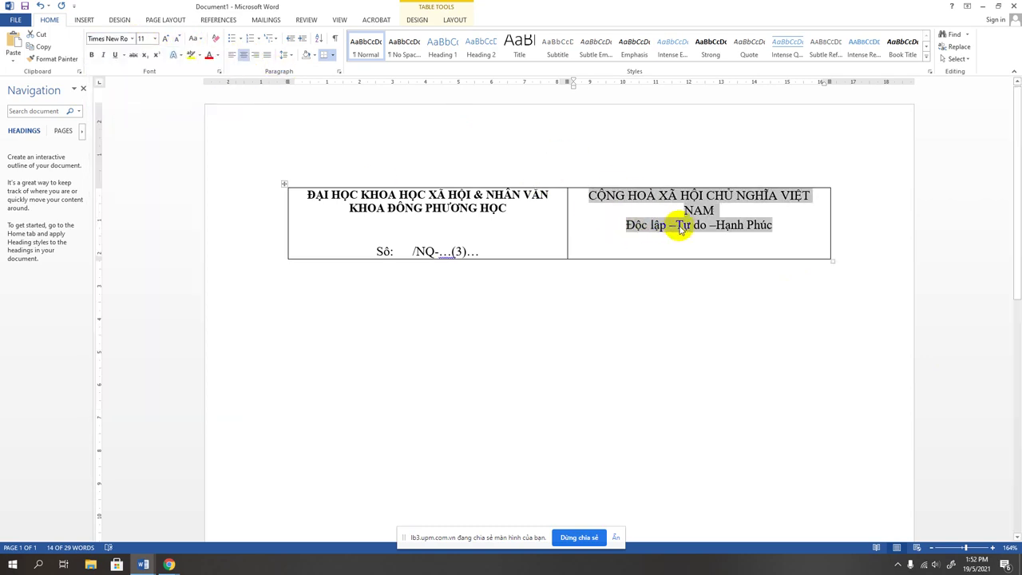
click(741, 210)
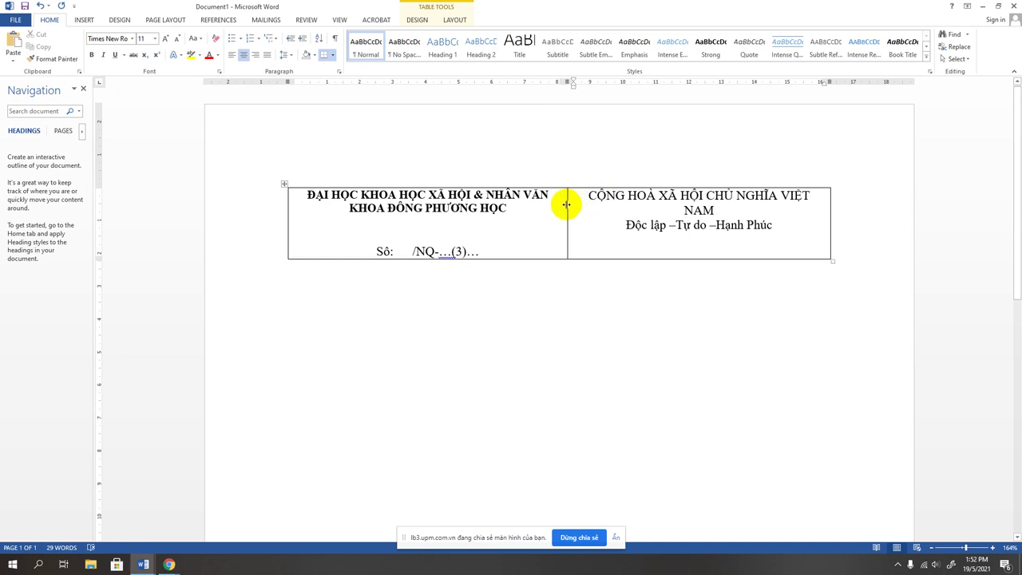
Step: Narrow the left column slightly and bold the CỘNG HOÀ XÃ HỘI CHỦ NGHĨA VIỆT NAM line
drag(566, 204, 559, 204)
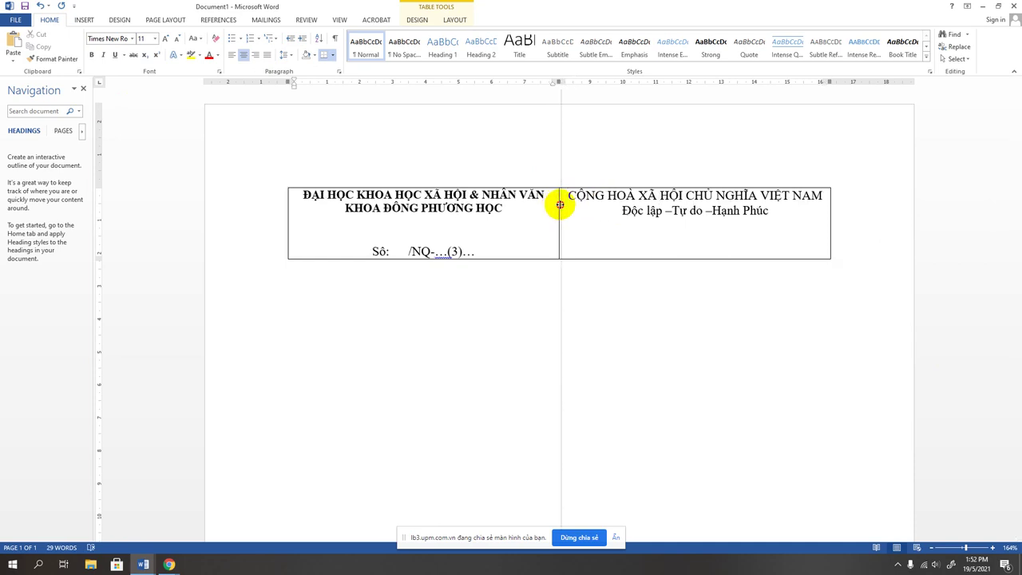
drag(769, 210, 622, 210)
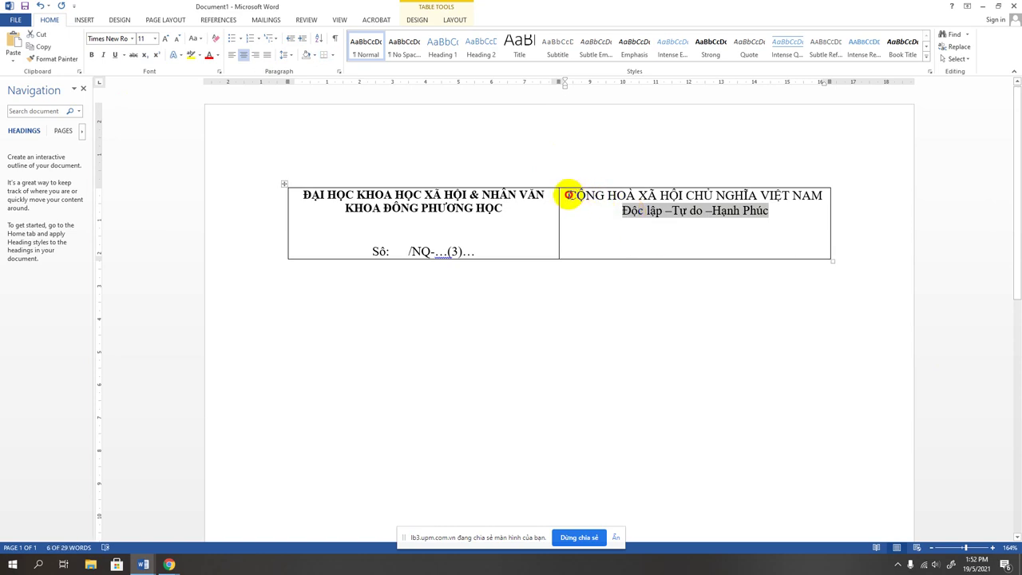
drag(568, 194, 824, 194)
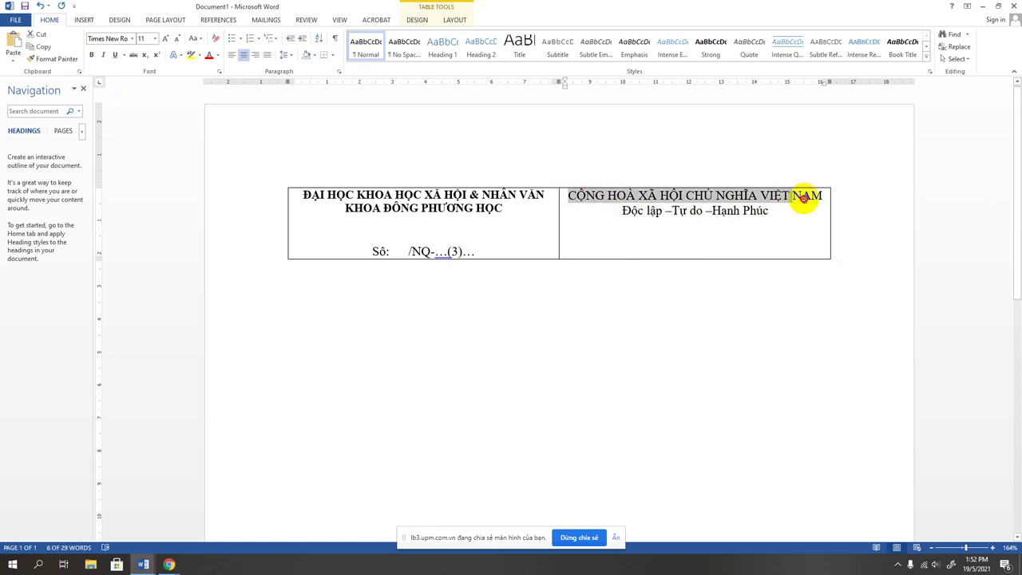
click(91, 56)
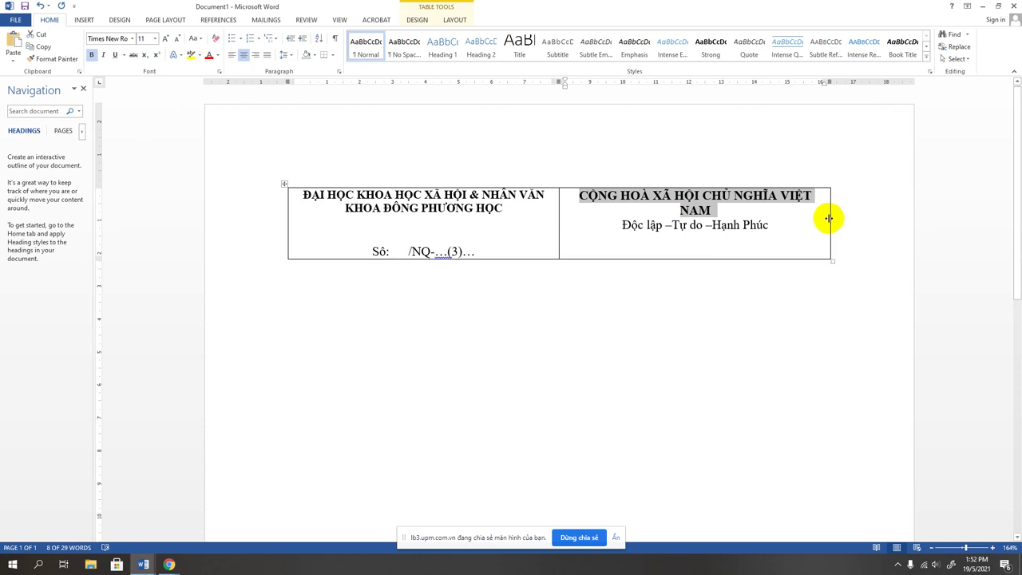
Step: Widen the table so the national title fits one line, and bold the Độc lập –Tự do –Hạnh Phúc motto
drag(830, 217, 839, 217)
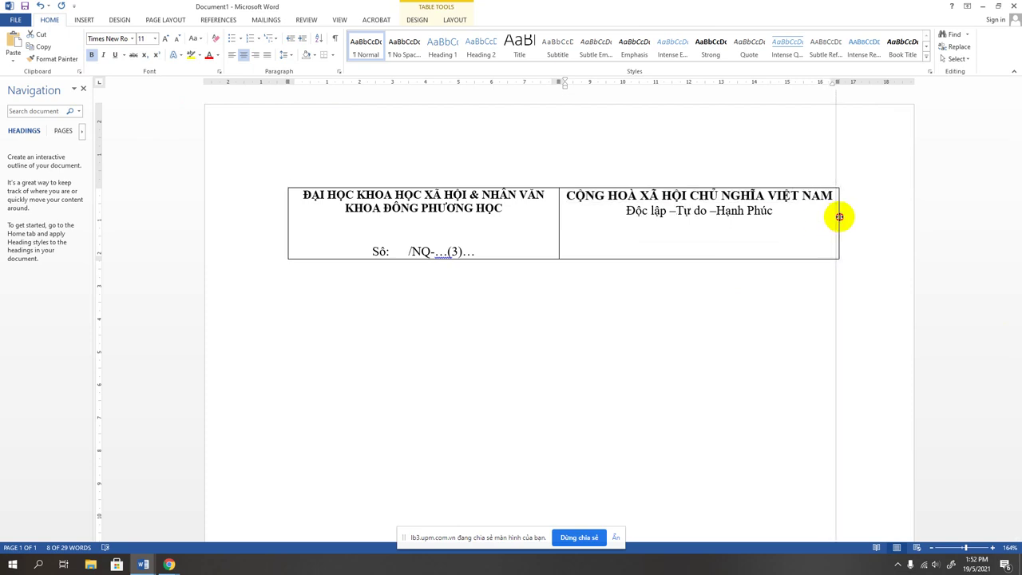
click(791, 217)
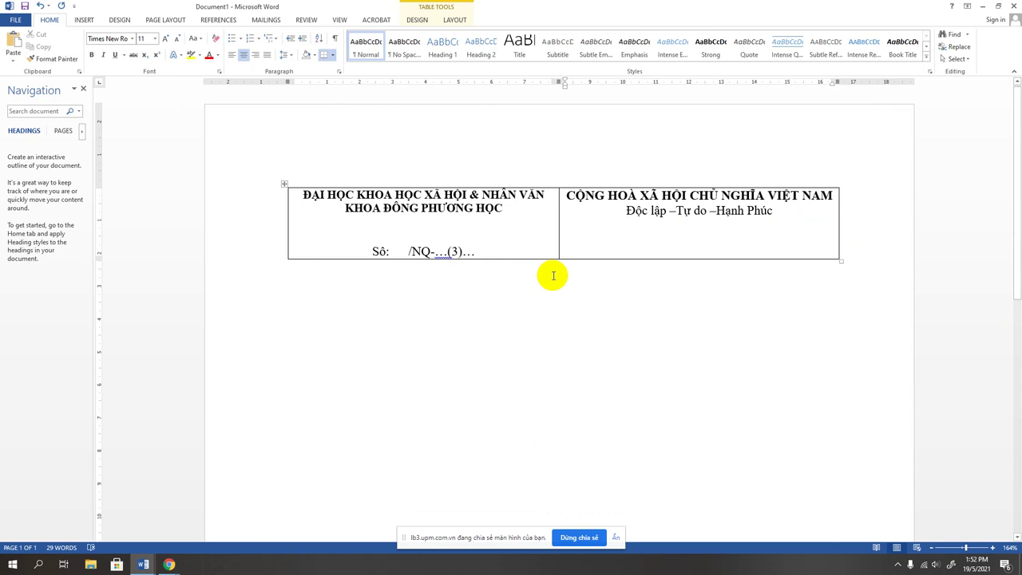
drag(614, 213, 647, 212)
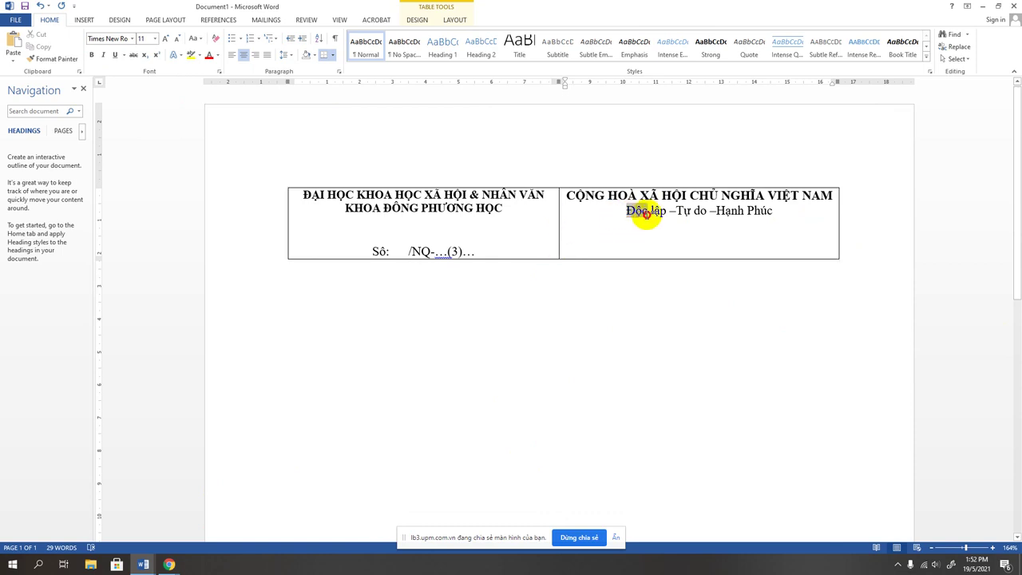
click(898, 564)
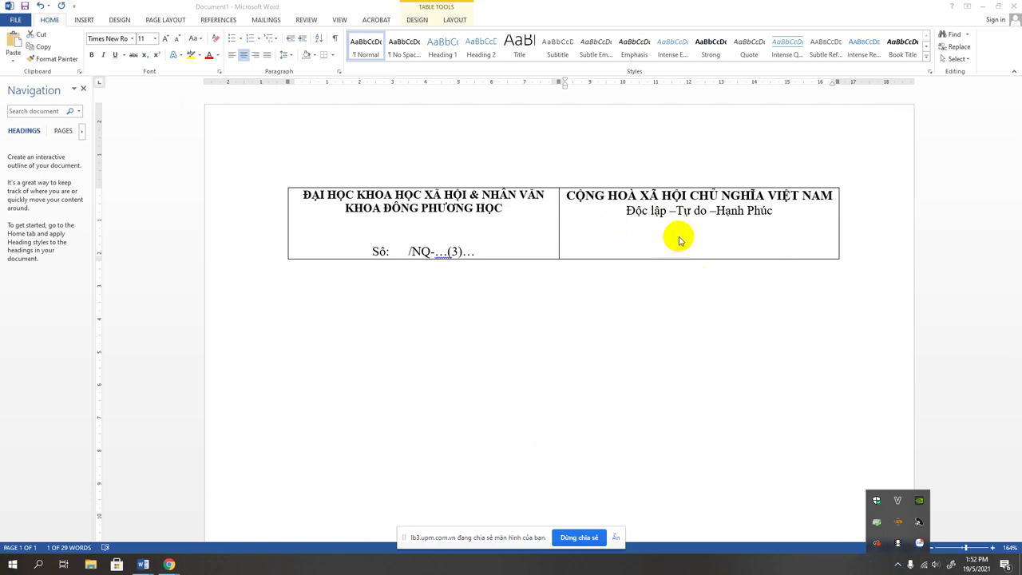
click(779, 212)
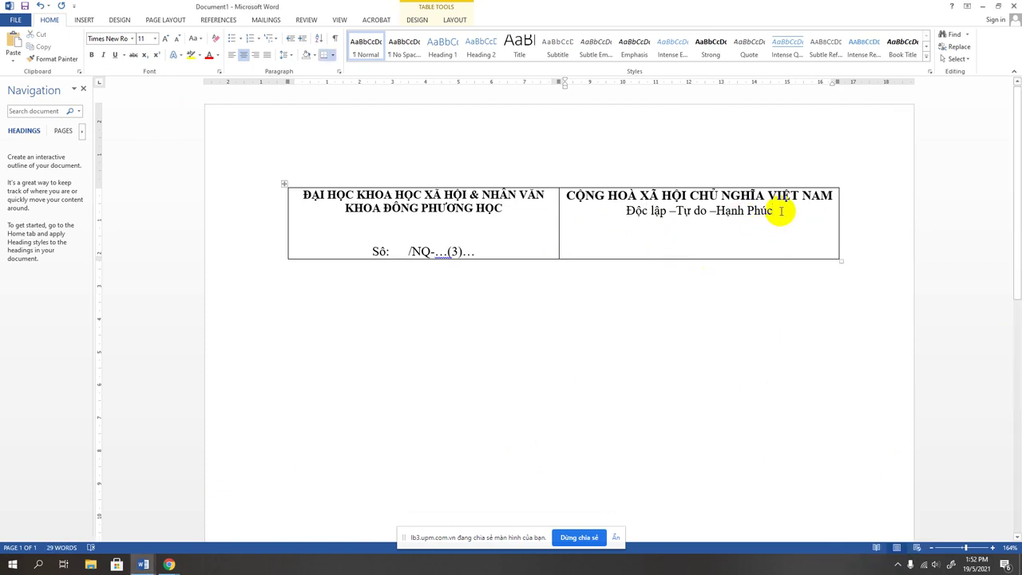
drag(781, 211, 635, 224)
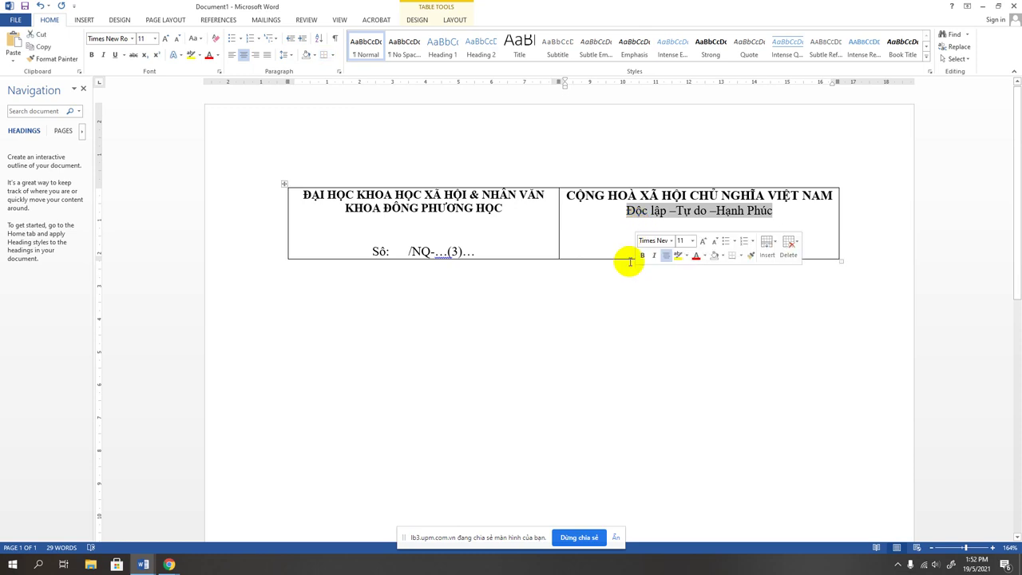
click(92, 55)
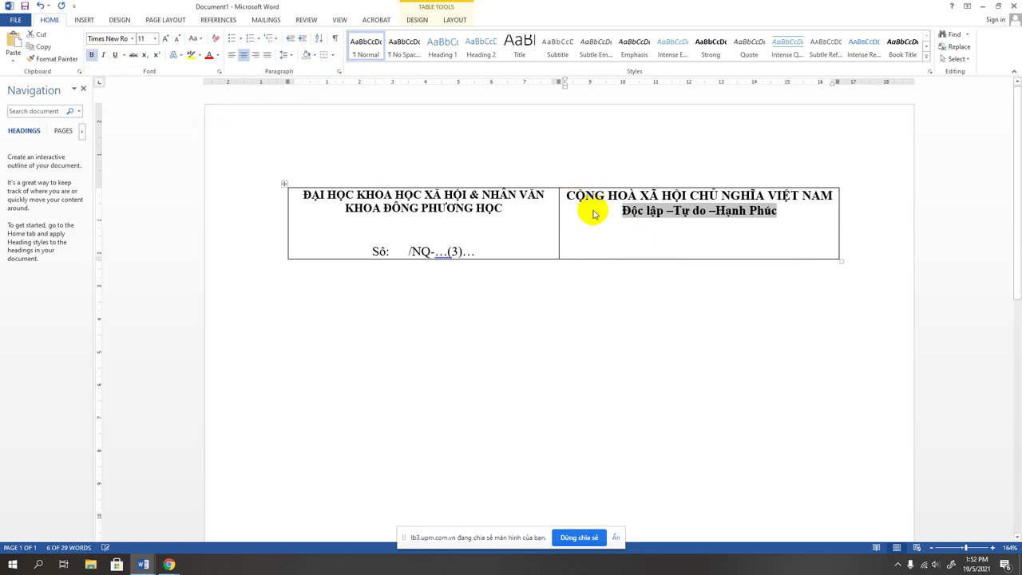
click(612, 242)
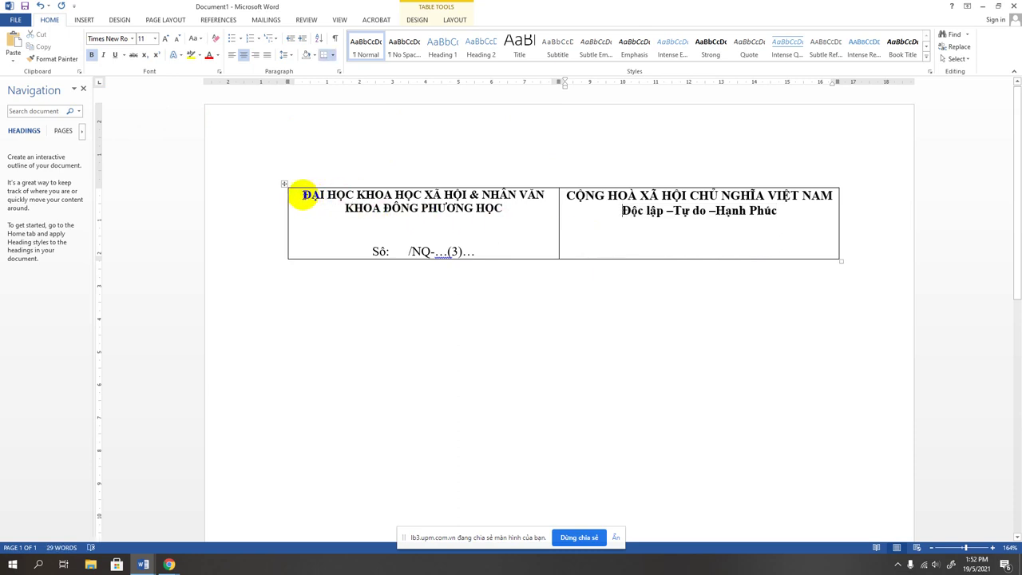
Step: Select the whole header row and enter Multiple line spacing of 1.3 in the Paragraph dialog
drag(303, 196, 677, 212)
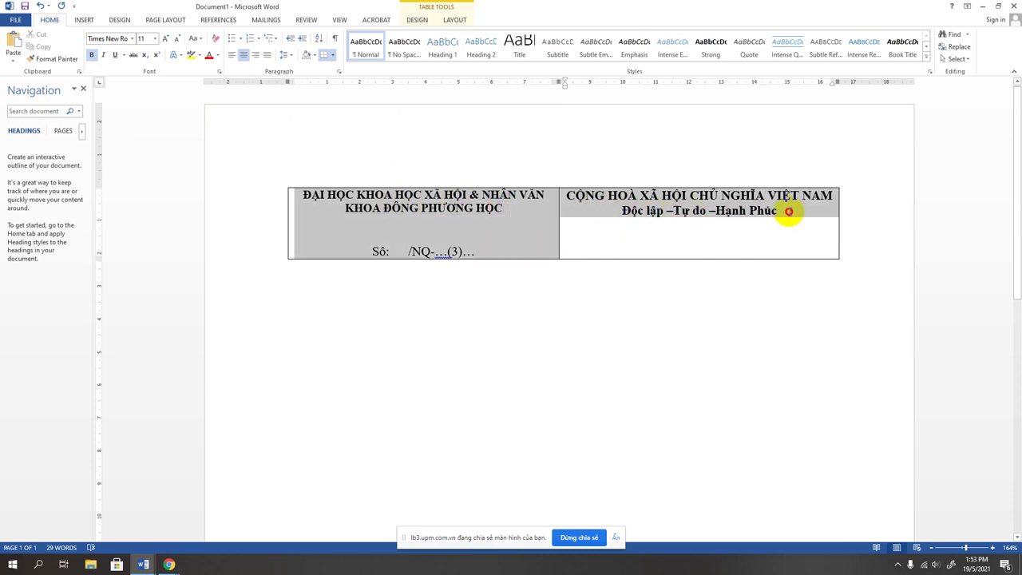
drag(789, 209, 742, 236)
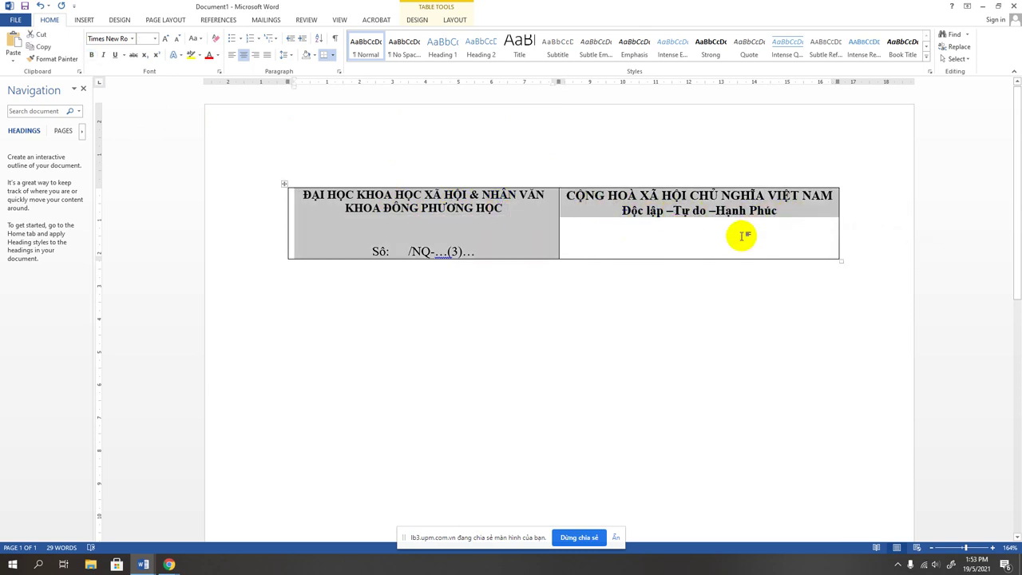
click(339, 72)
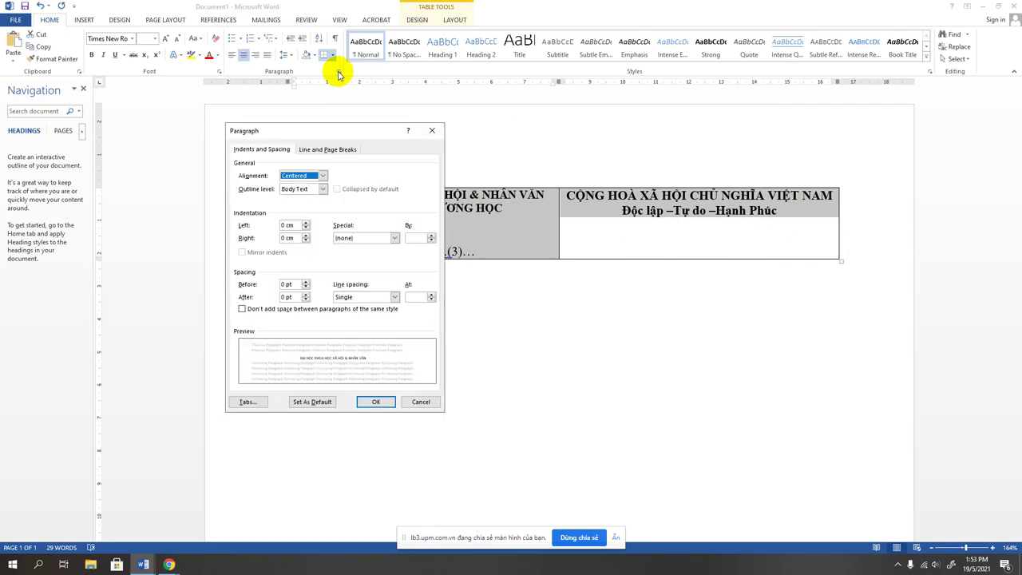
click(416, 296)
text(1.3)
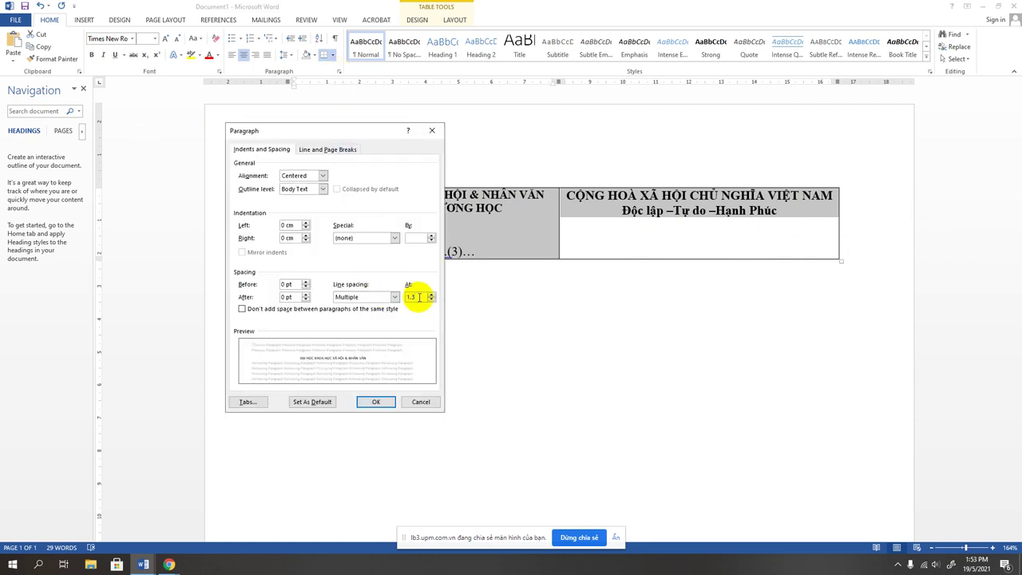
click(289, 297)
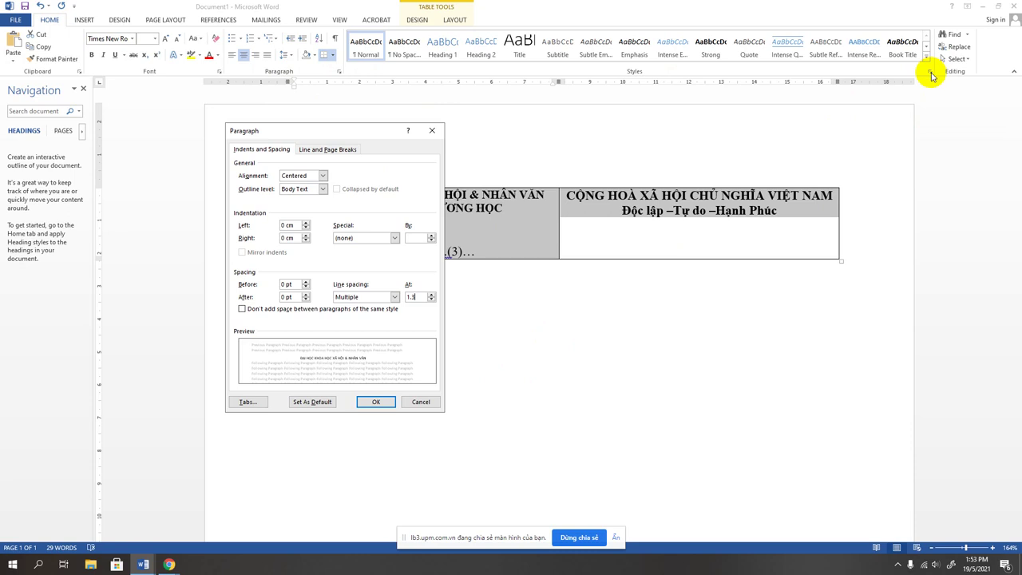
Step: Apply the 1.3 line spacing, dismiss the SmartArt chooser, and pick the straight Line shape
click(374, 401)
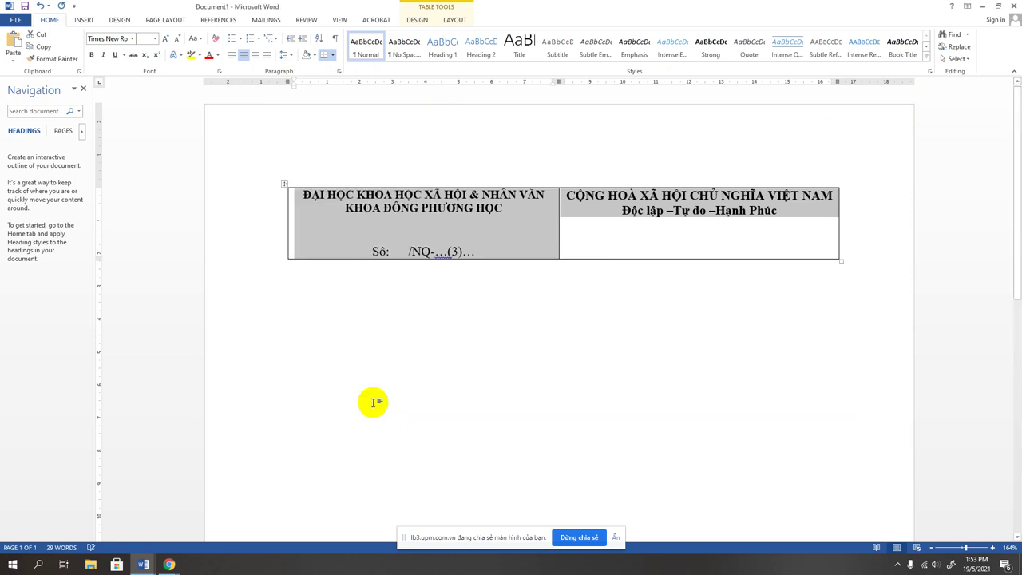
click(642, 257)
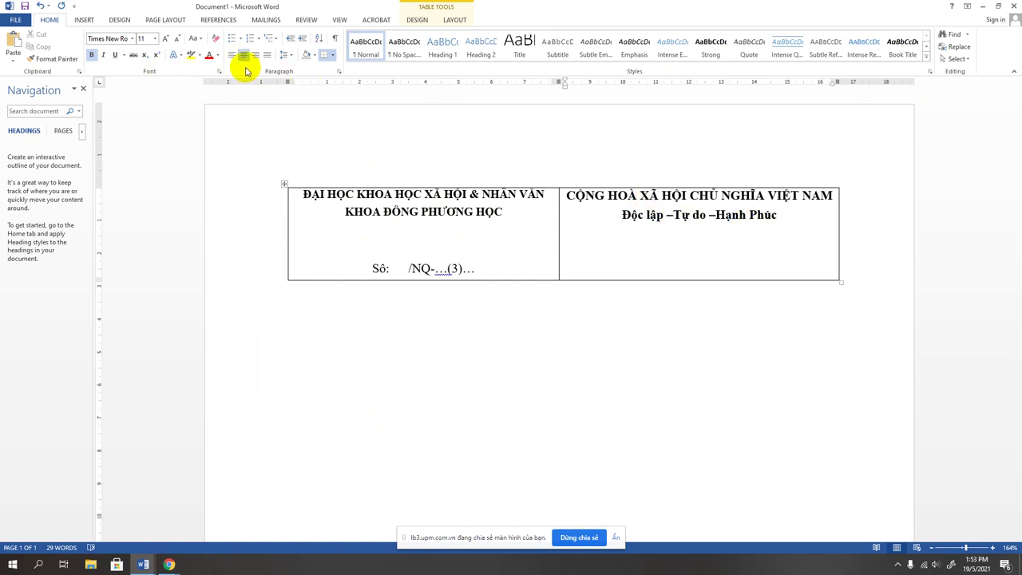
click(82, 20)
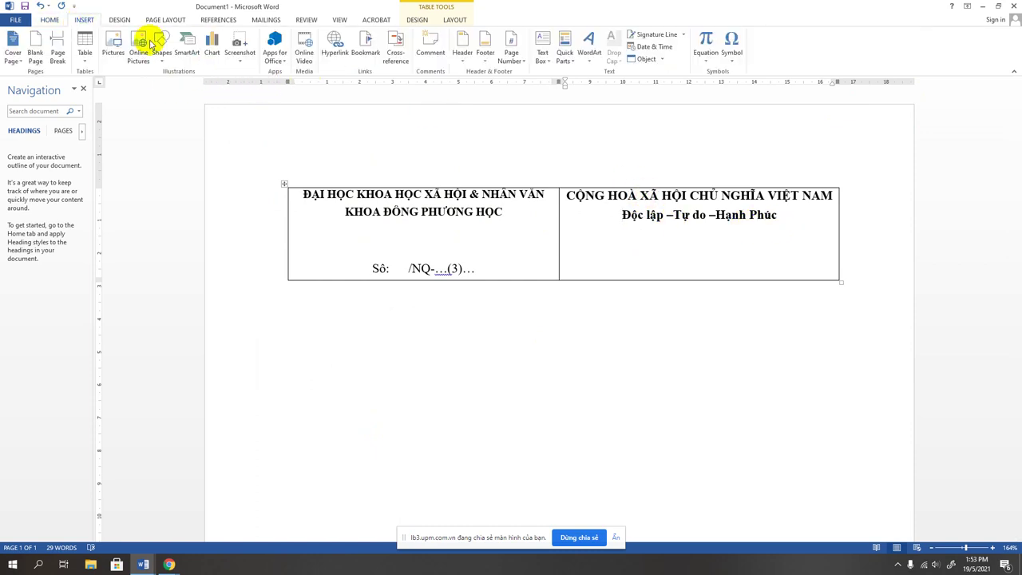
click(187, 50)
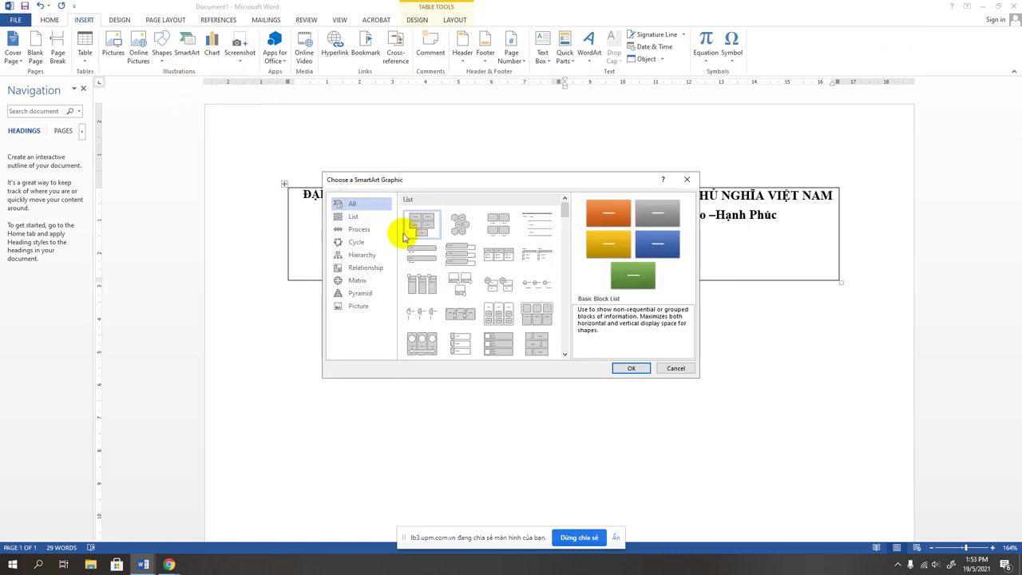
click(687, 179)
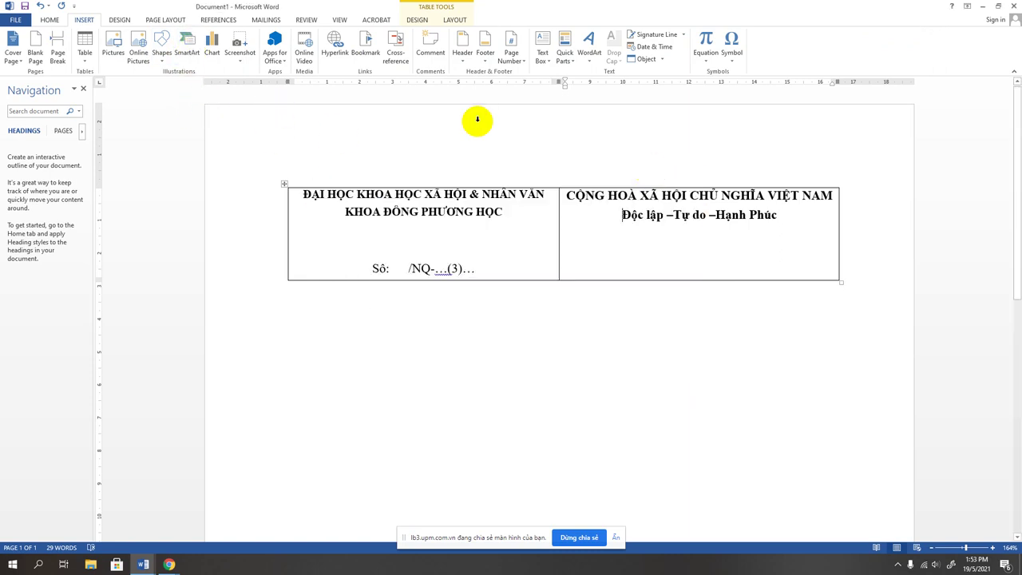
click(167, 57)
click(164, 90)
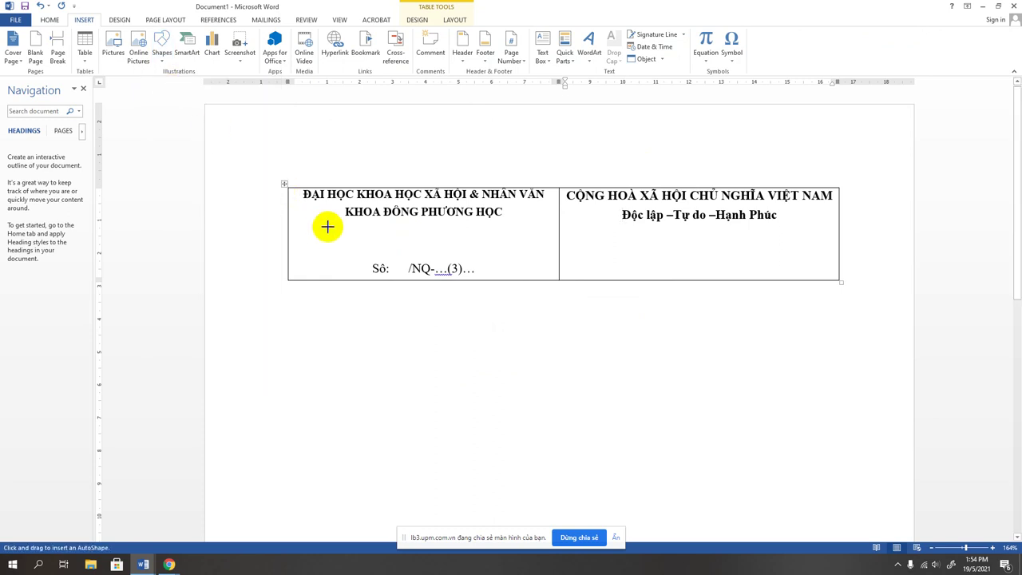
Step: Draw a line under KHOA ĐÔNG PHƯƠNG HỌC and format it black at 1 pt
drag(315, 225, 530, 223)
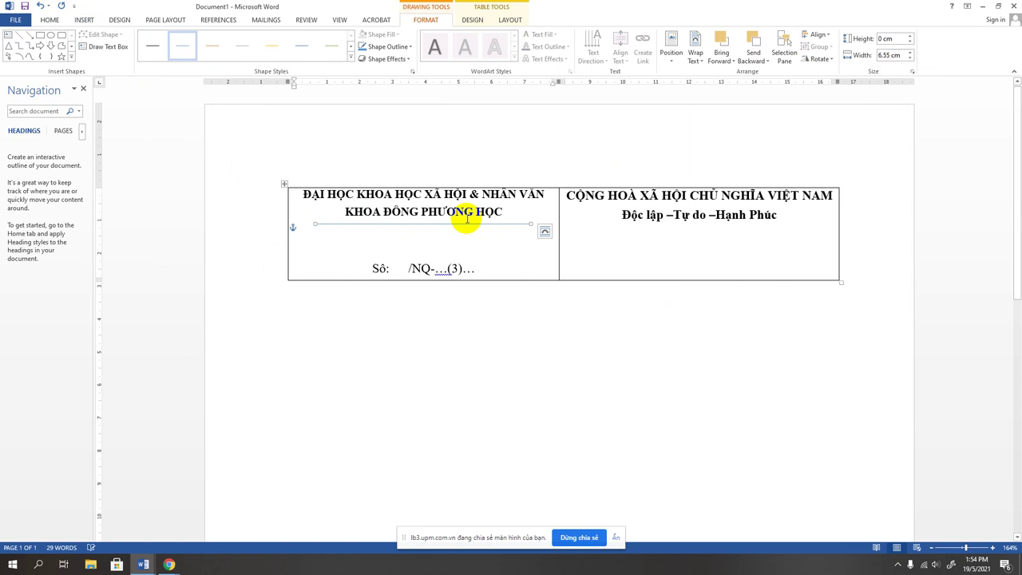
right_click(419, 225)
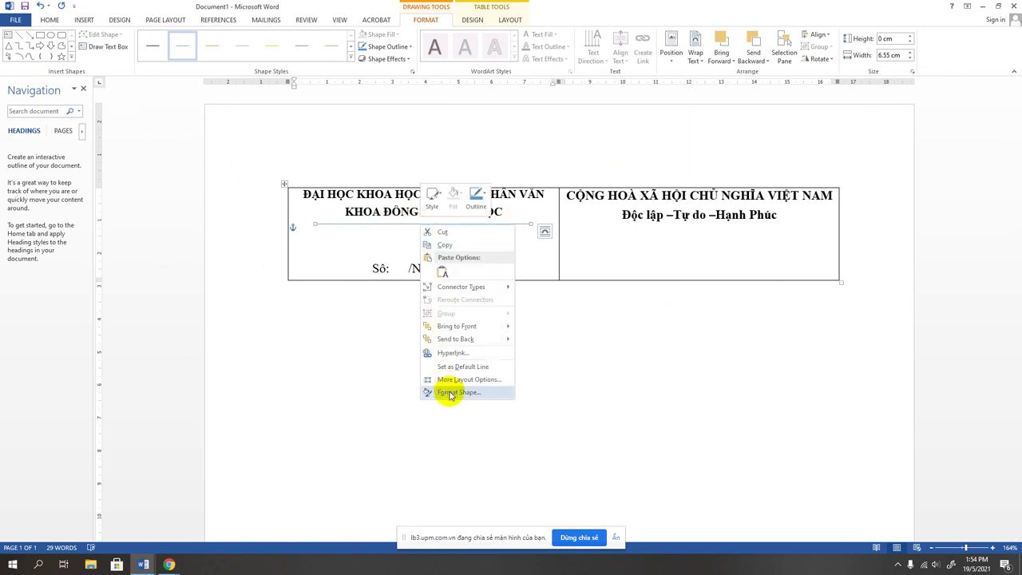
click(450, 393)
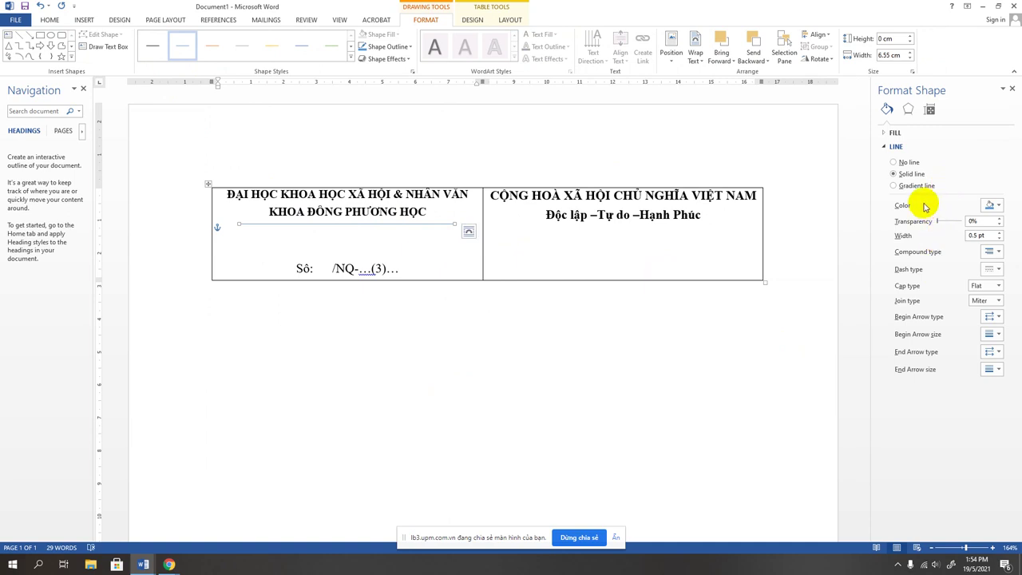
click(1000, 208)
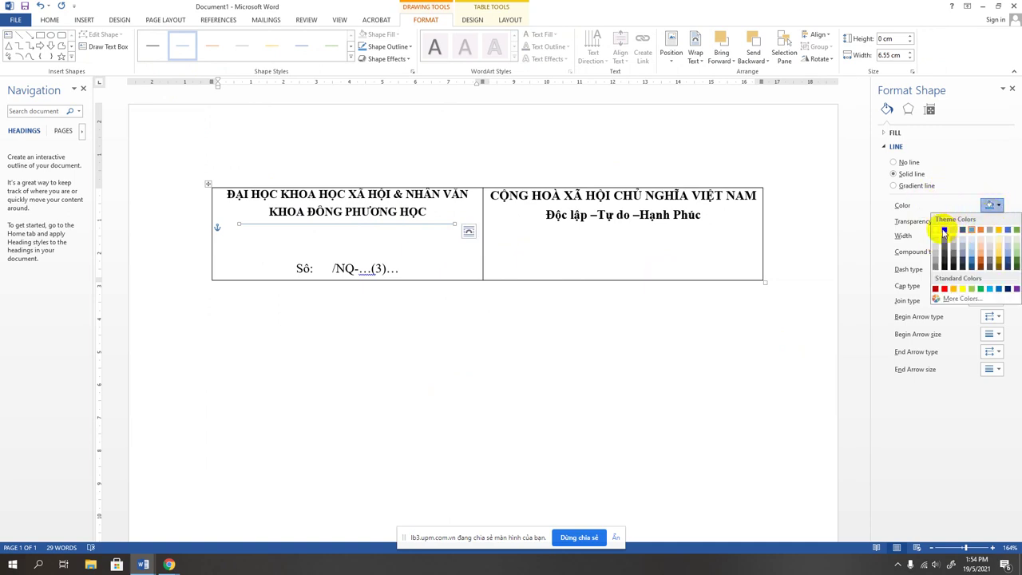
click(942, 231)
click(998, 233)
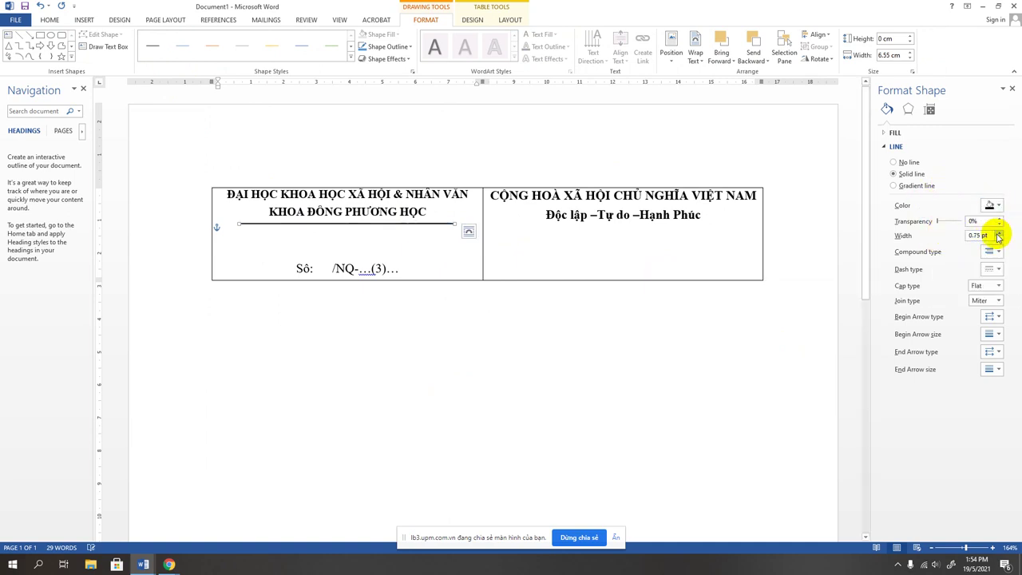
click(997, 233)
click(540, 349)
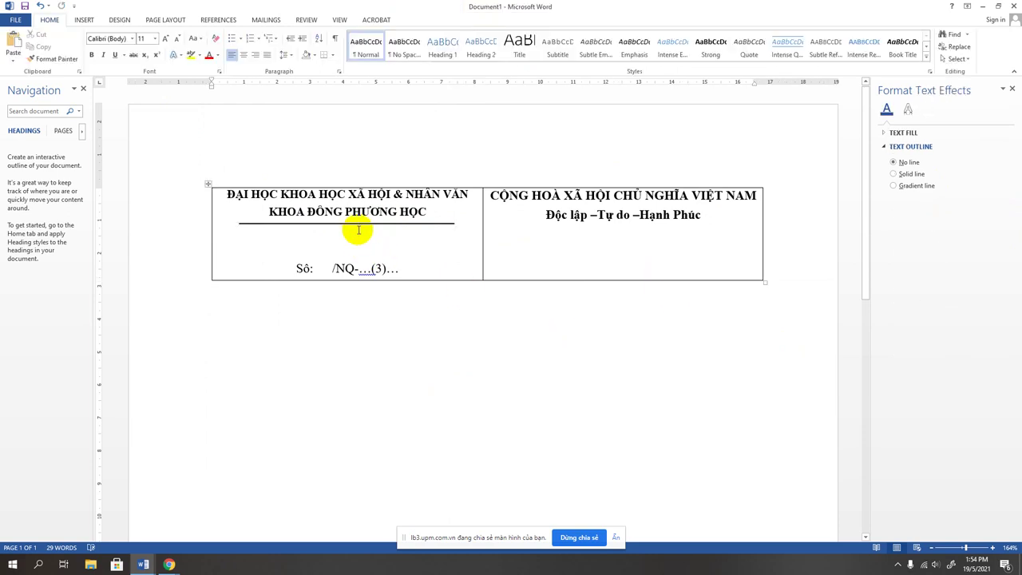
Step: Shorten that line from both ends and place a copy beneath the motto
click(356, 222)
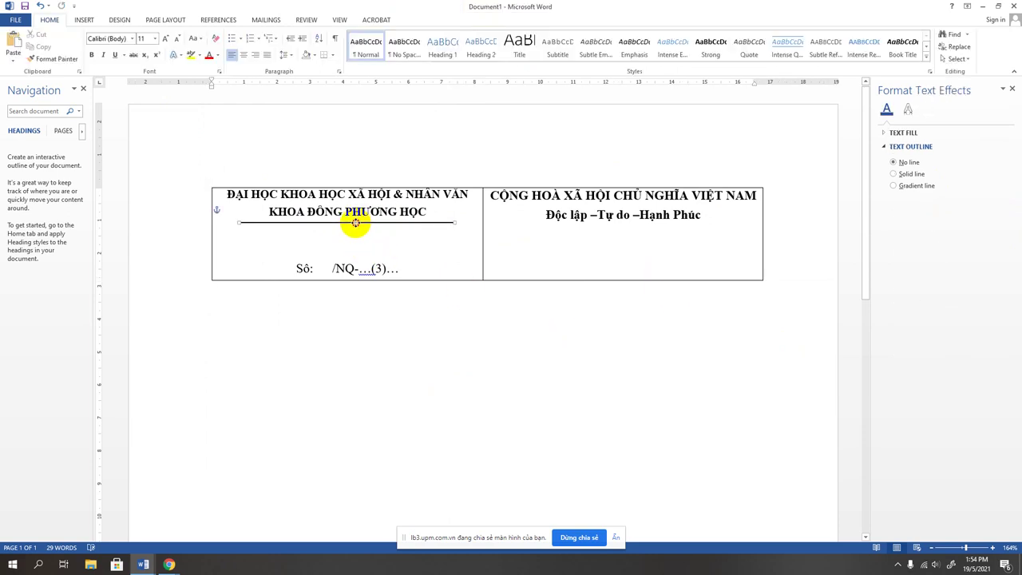
click(451, 222)
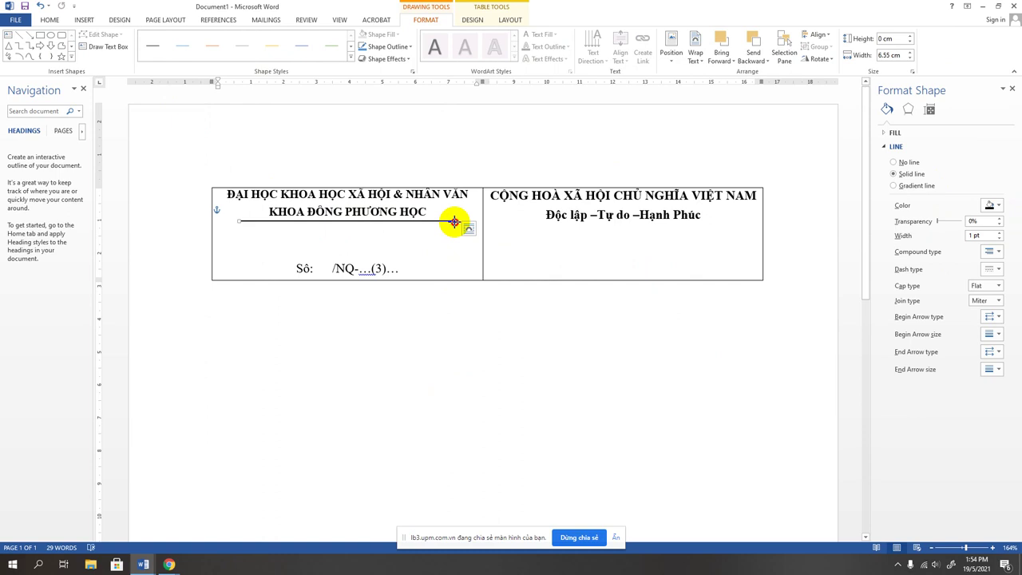
drag(453, 222, 438, 222)
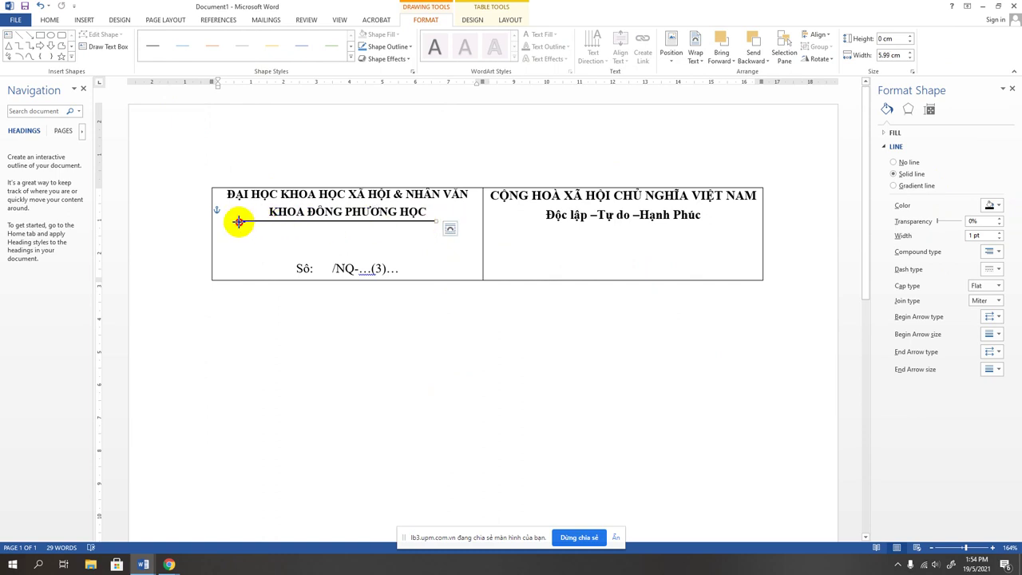
drag(239, 222, 259, 220)
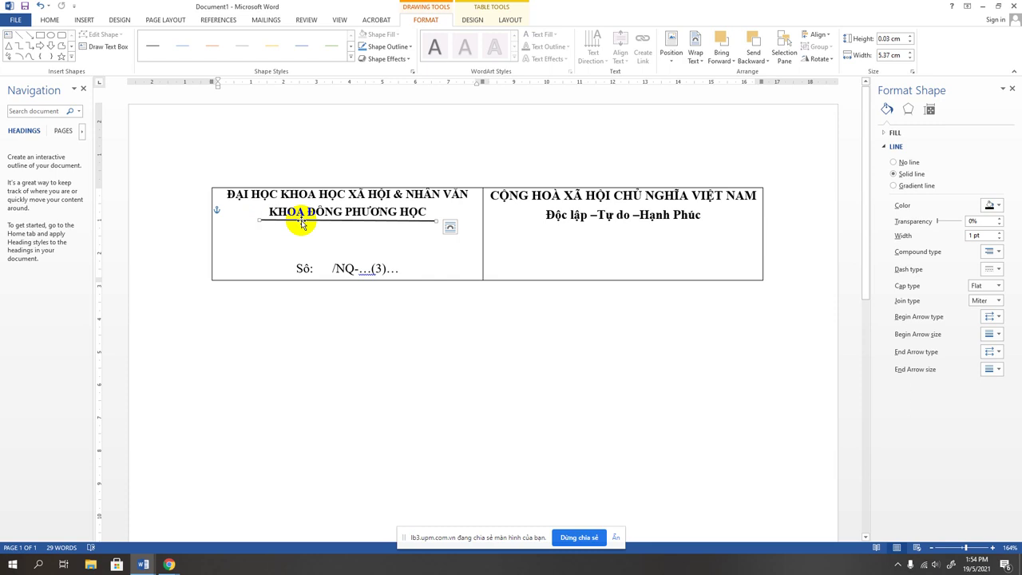
mouse_move(302, 223)
ctrl+mouse_down()
mouse_move(606, 233)
mouse_move(556, 217)
ctrl+mouse_up()
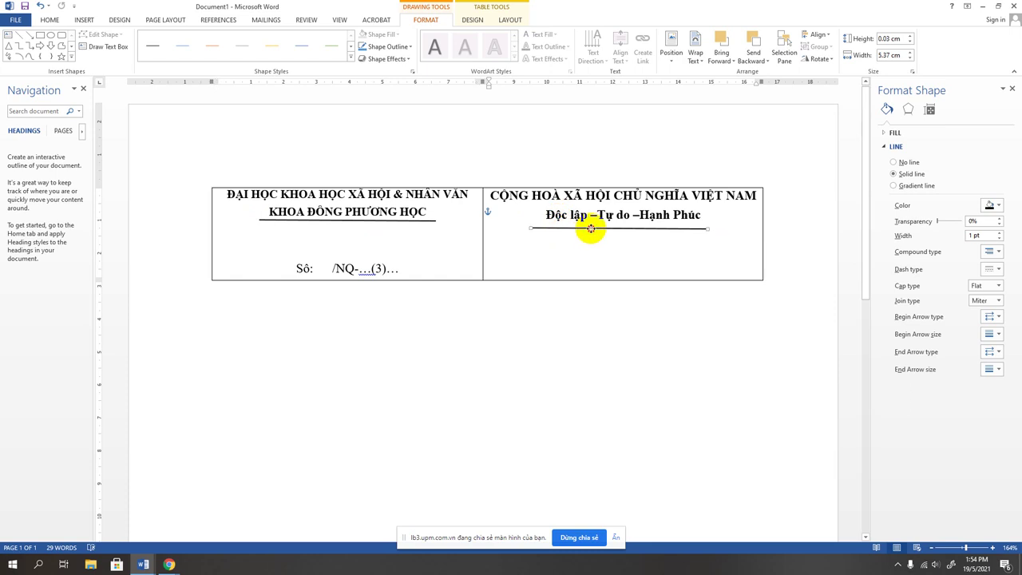
drag(591, 230, 591, 225)
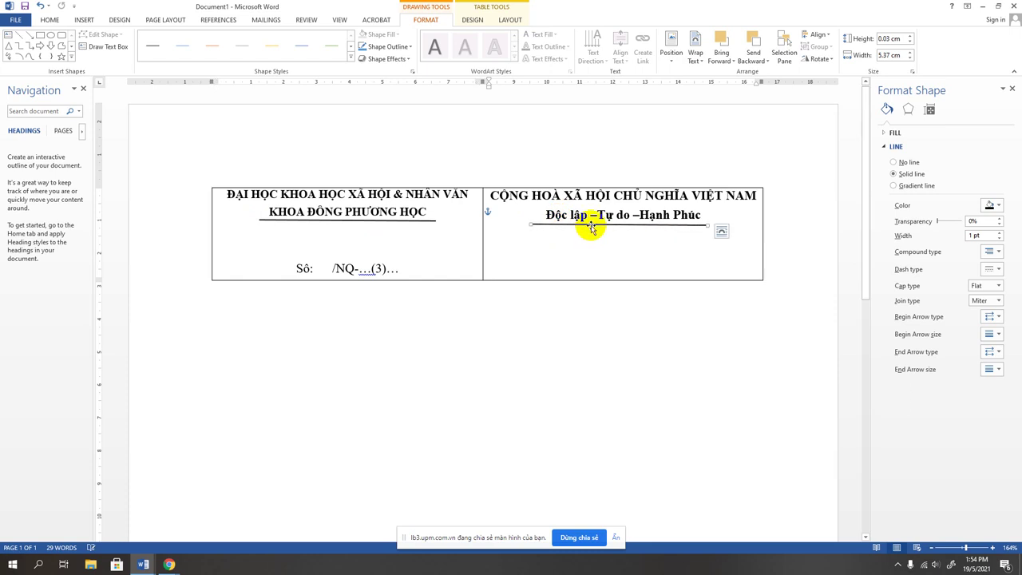
Step: Add an empty line below the motto in the right cell, then move below the table
click(719, 230)
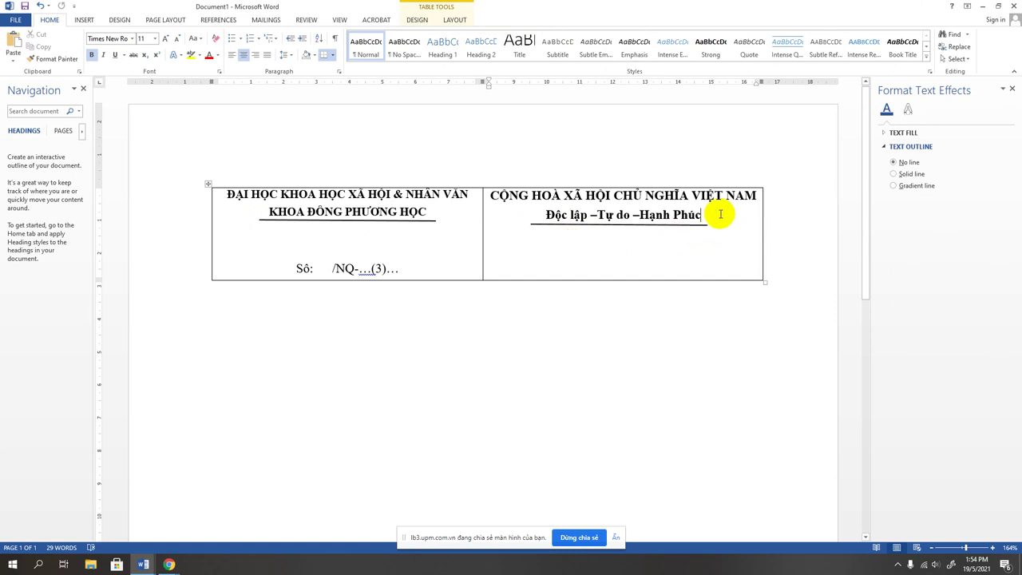
key(Return)
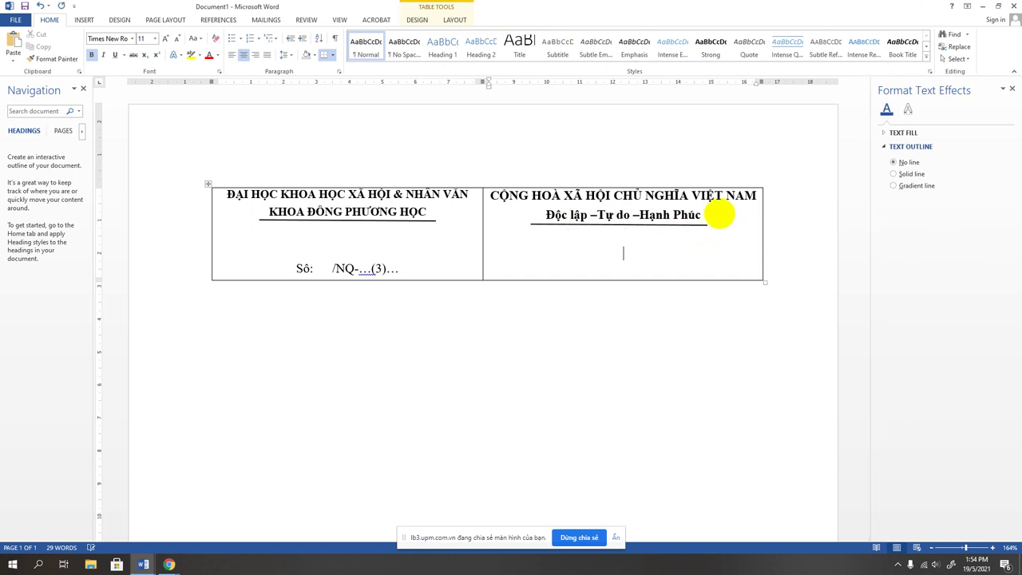
key(Return)
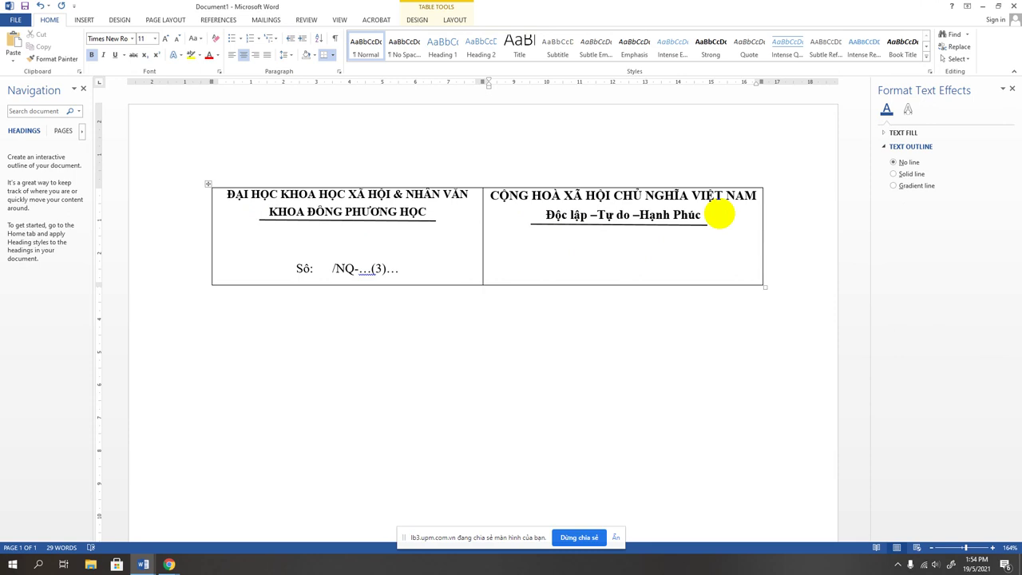
key(ctrl+space)
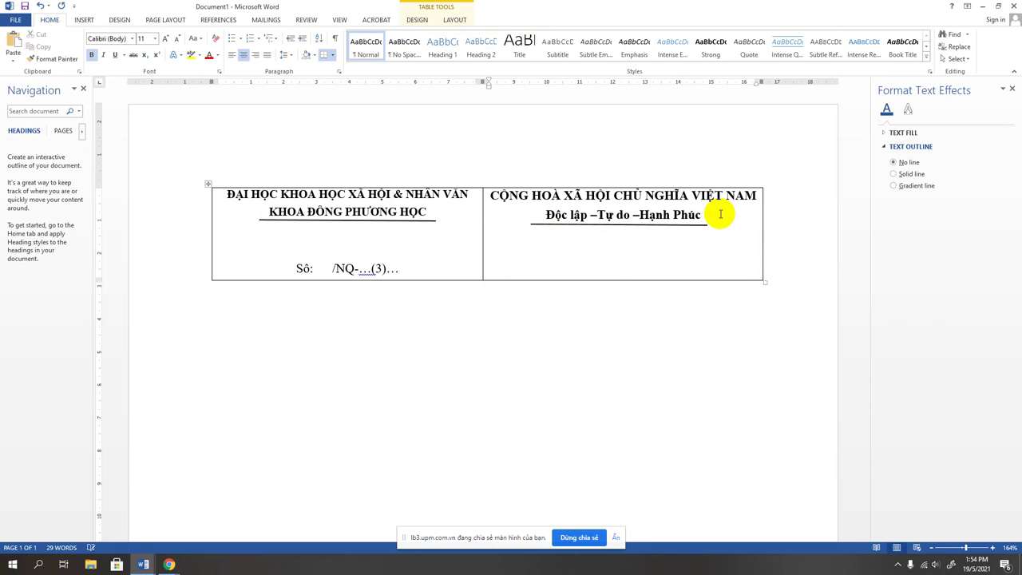
key(Down)
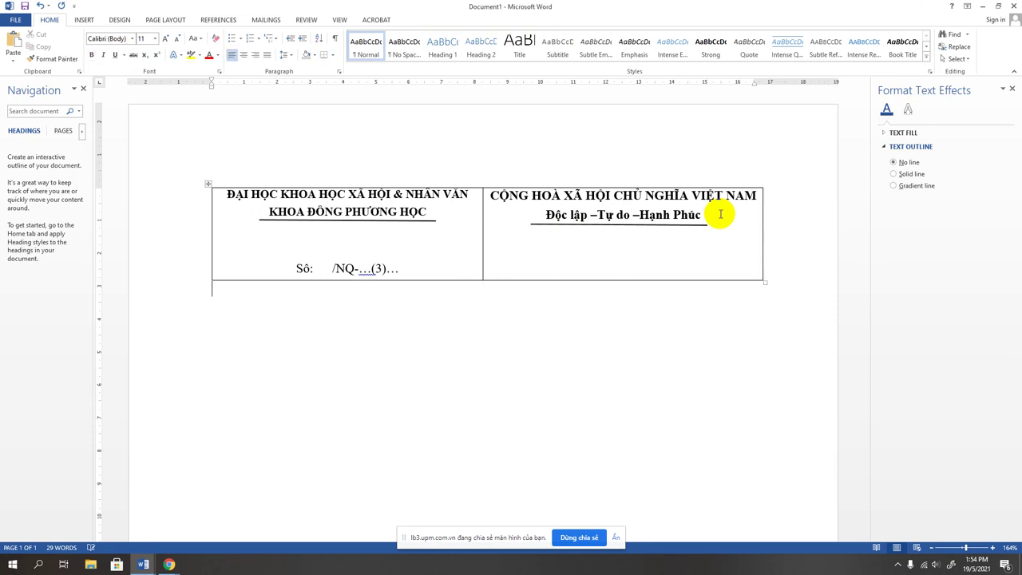
Step: Type the date line '.....(4)....,ngày tháng năm 2021' on the empty line of the right header cell
click(613, 263)
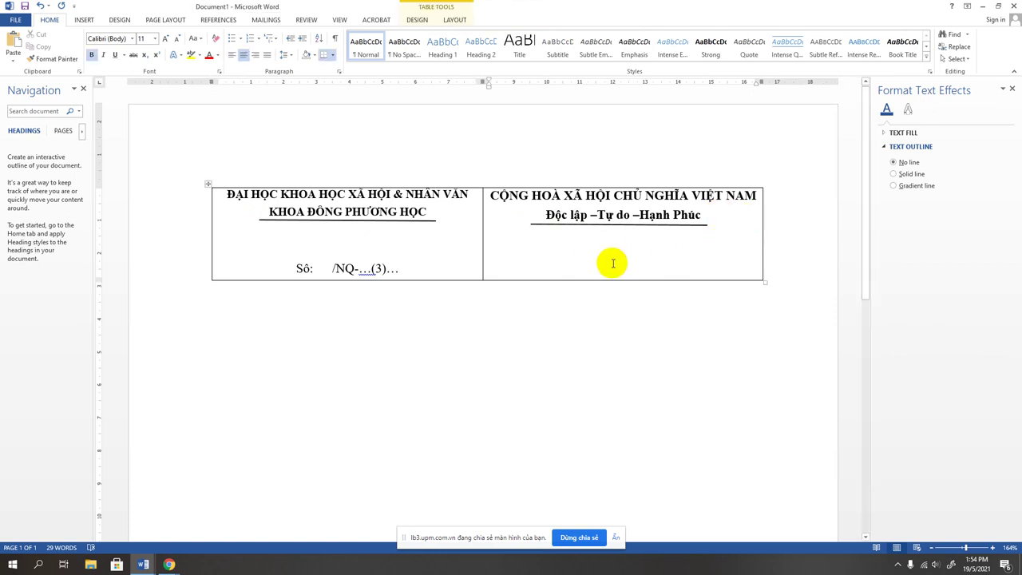
text(....)
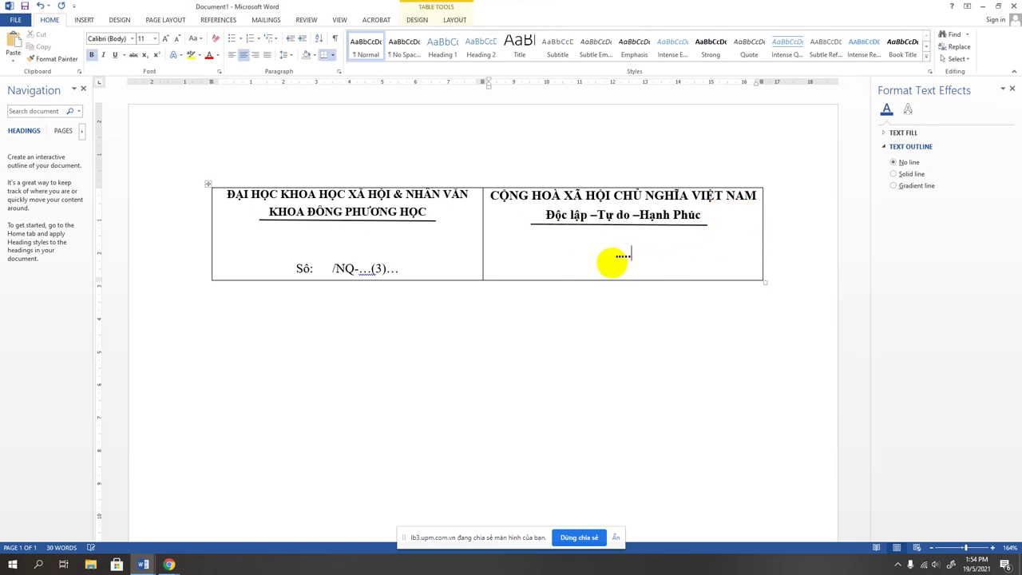
text((4)
text())
text(....)
text(,)
text(ngay)
text( tha)
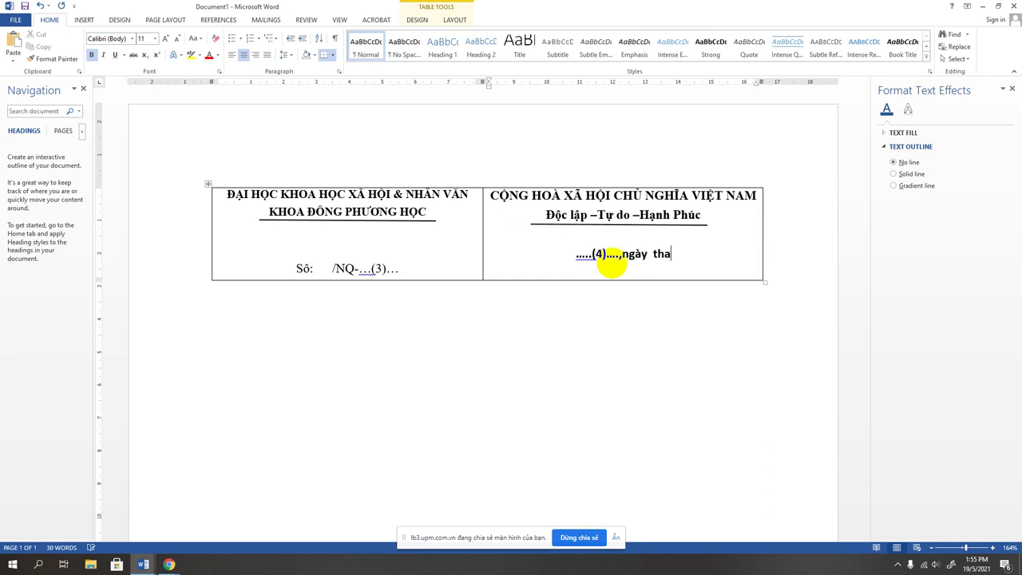
key(BackSpace)
text(áng)
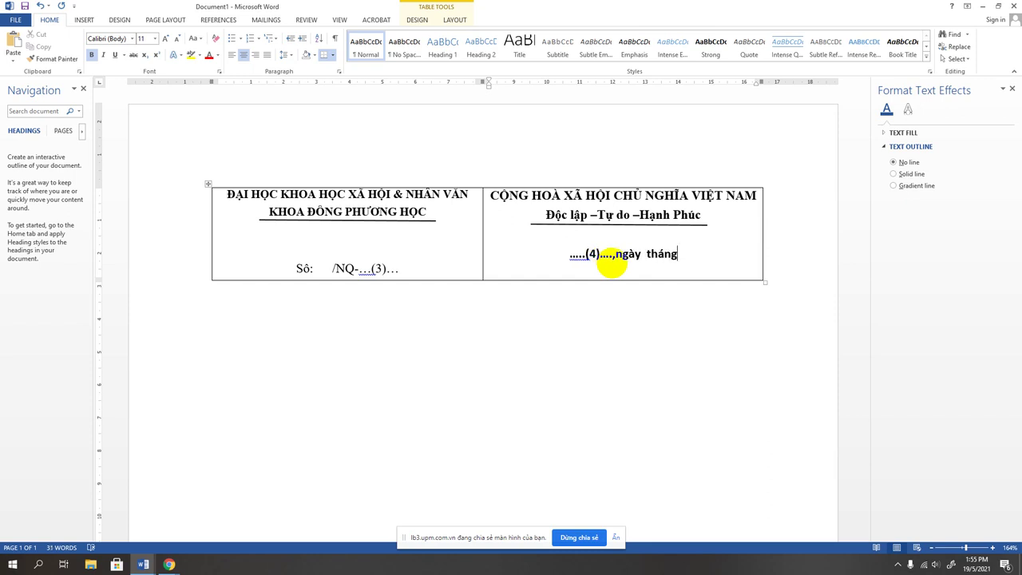
text(N)
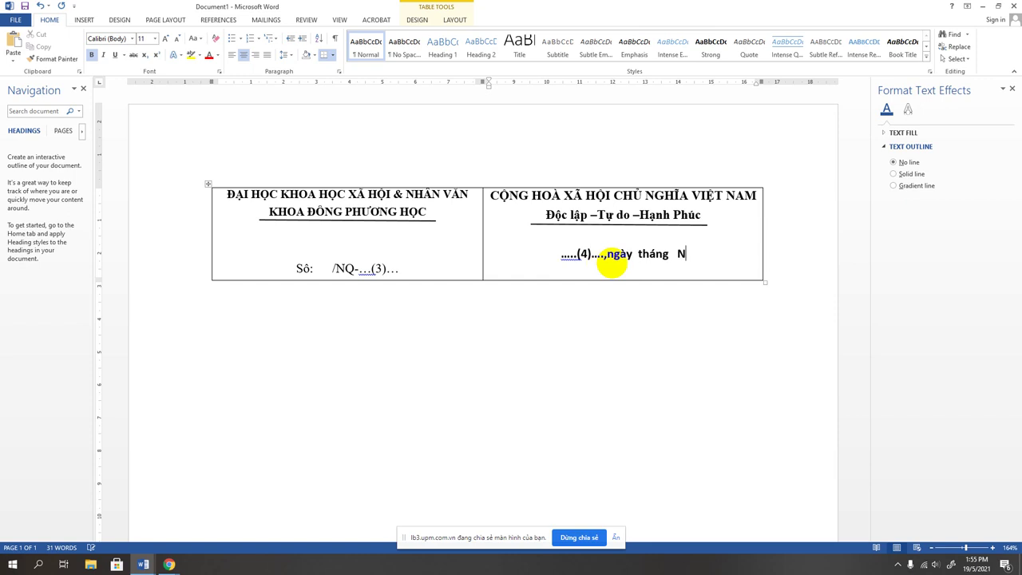
text(ăm)
key(BackSpace)
key(BackSpace)
key(BackSpace)
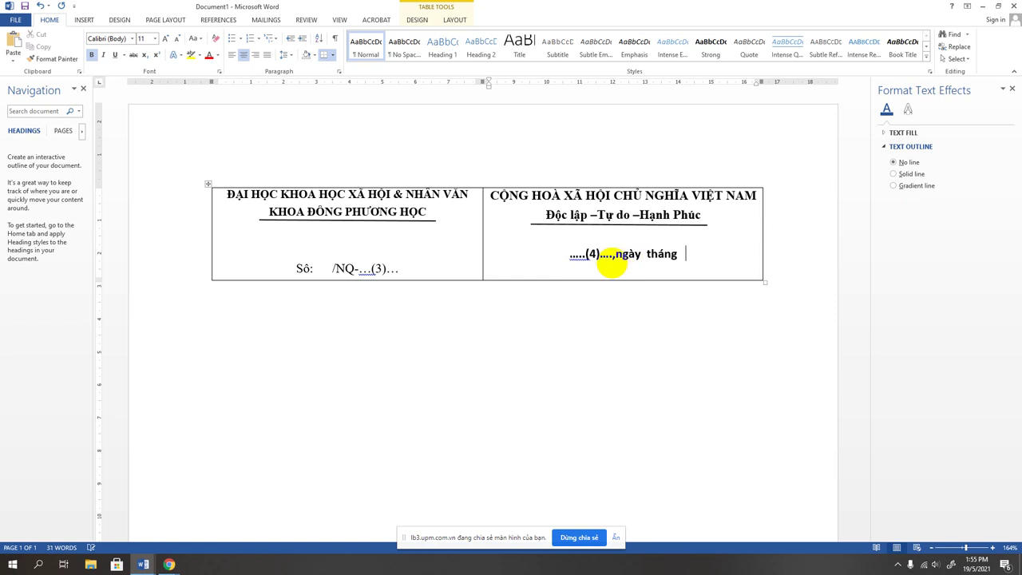
text(năm )
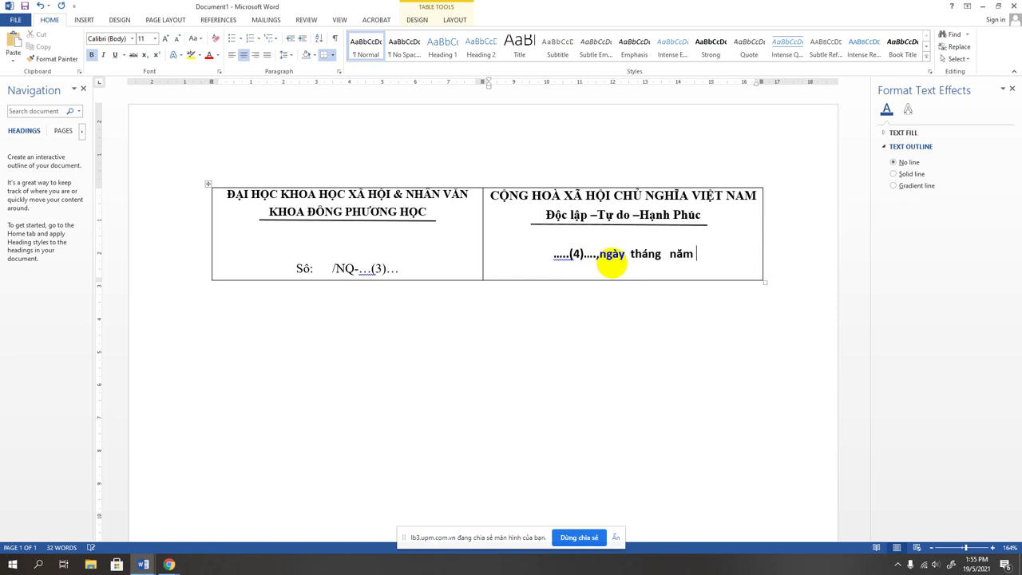
text(2021)
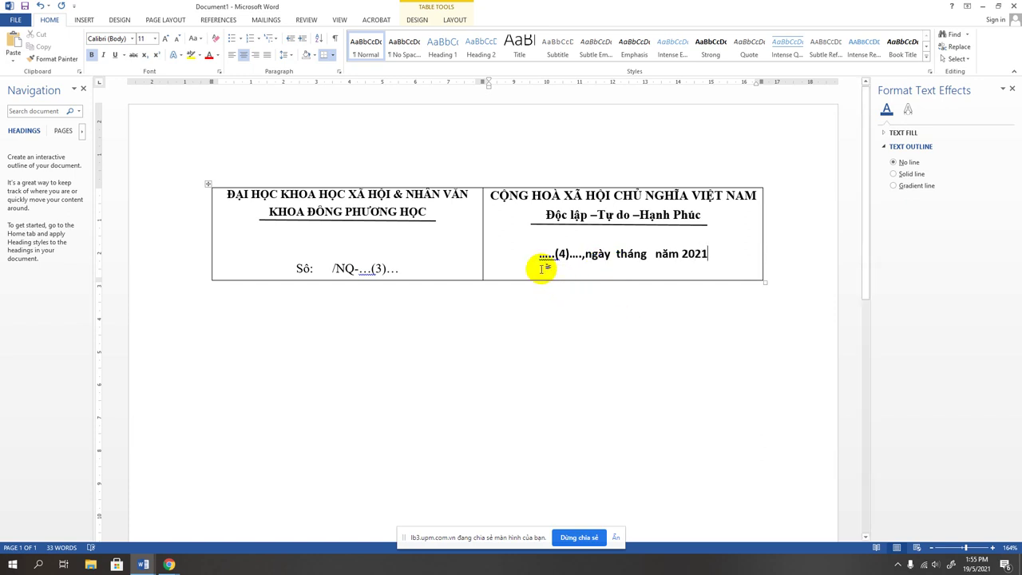
Step: Make the date line italic and not bold, and push it down one line
drag(521, 257, 709, 254)
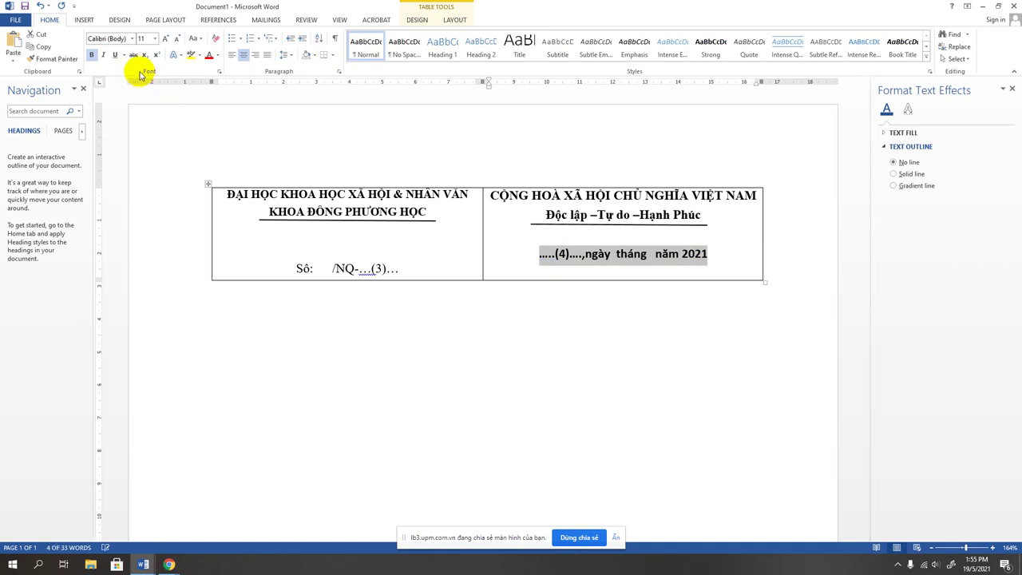
click(91, 55)
click(520, 343)
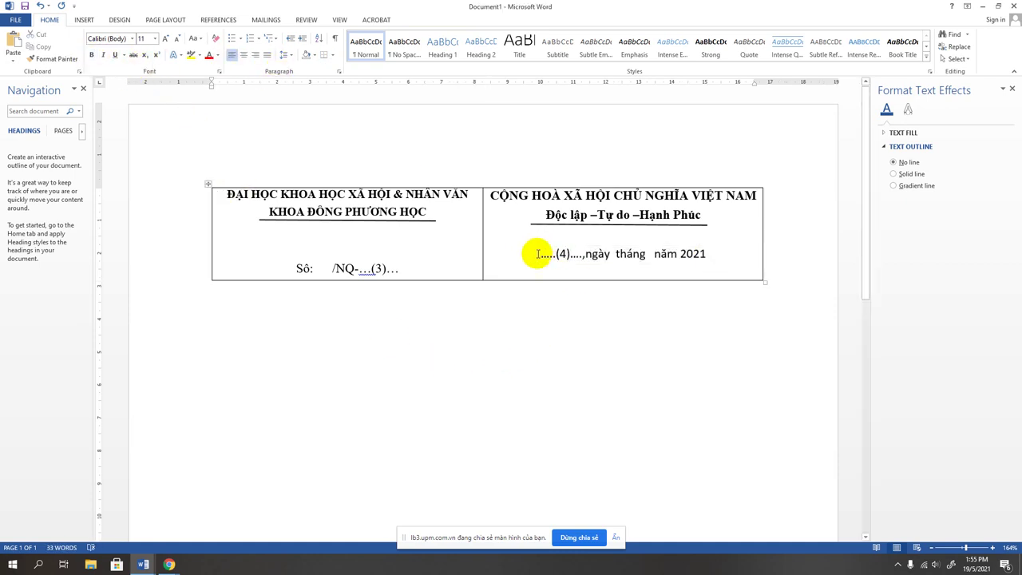
drag(535, 254, 719, 253)
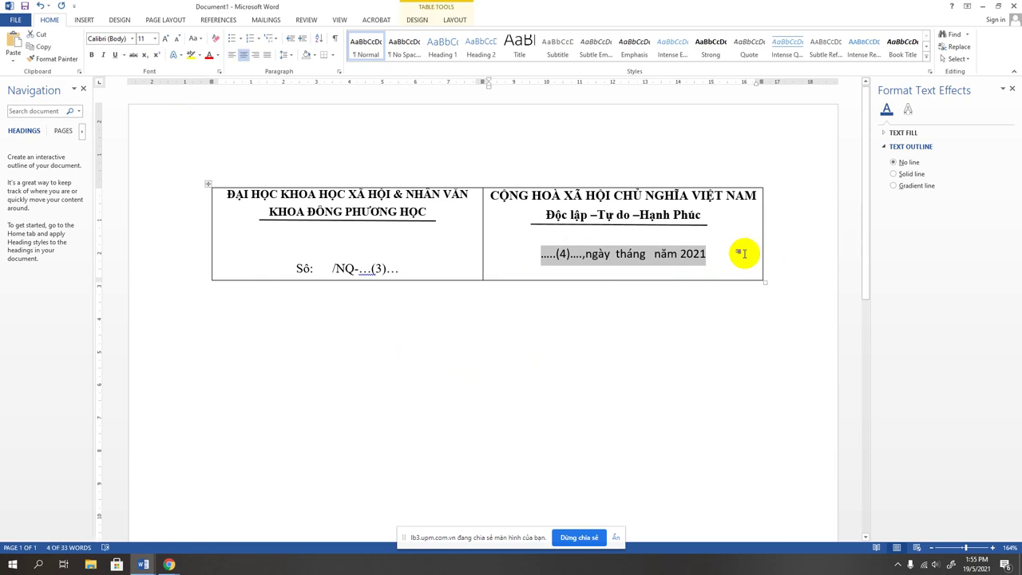
key(ctrl+i)
click(539, 254)
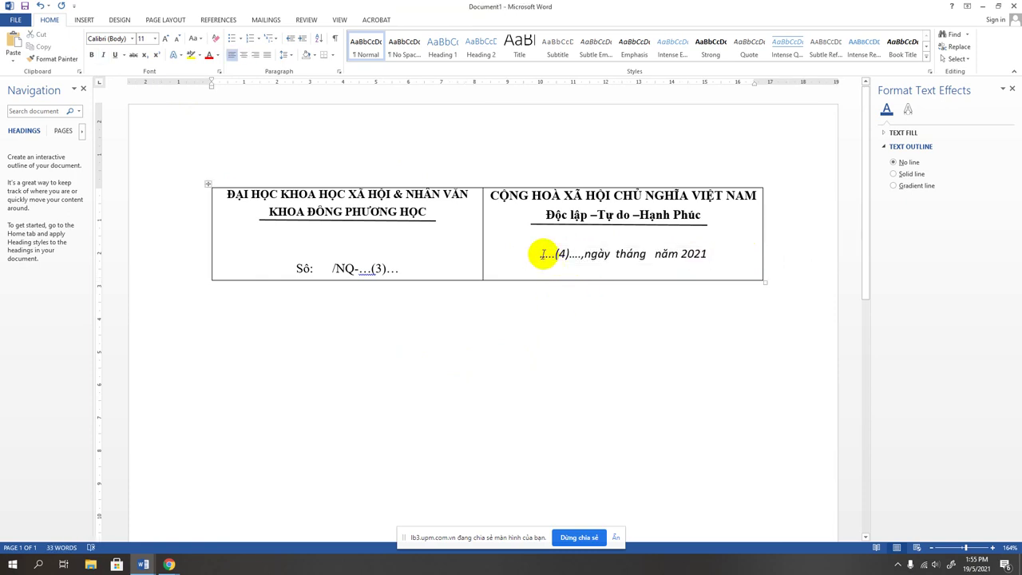
key(Return)
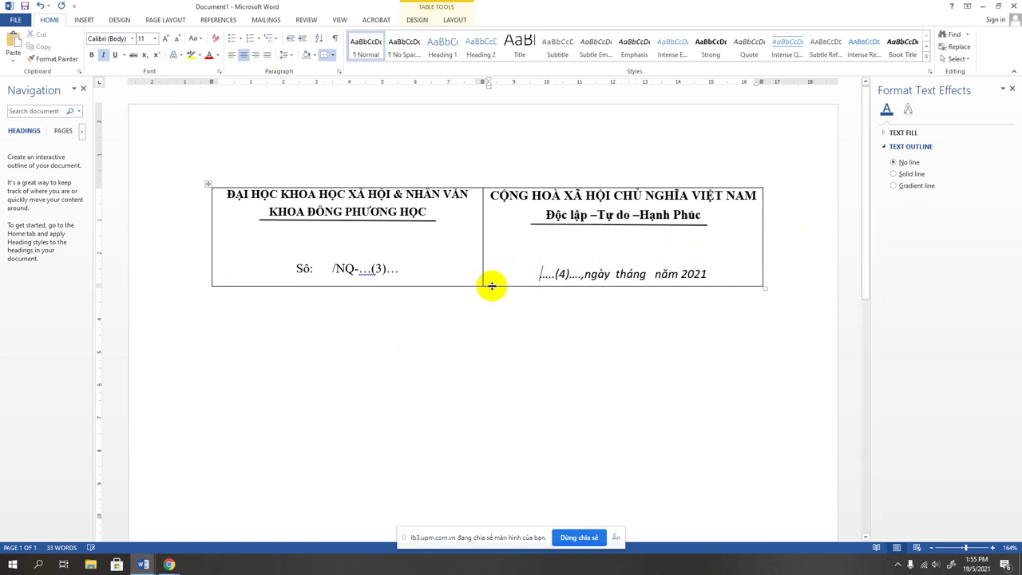
Step: Delete the blank lines above the Số line and above the date line in the header cells
click(375, 243)
key(BackSpace)
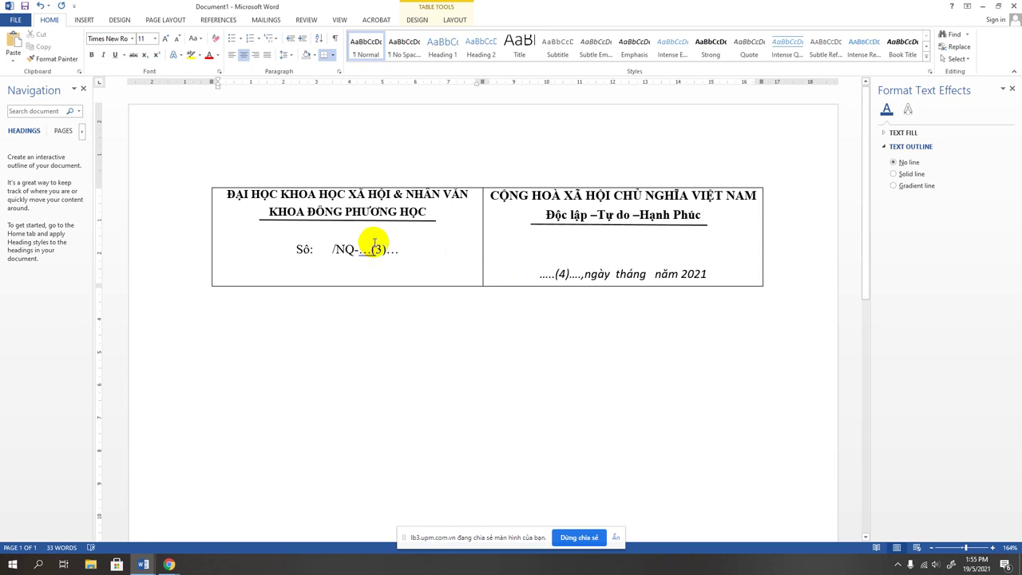
click(566, 250)
key(BackSpace)
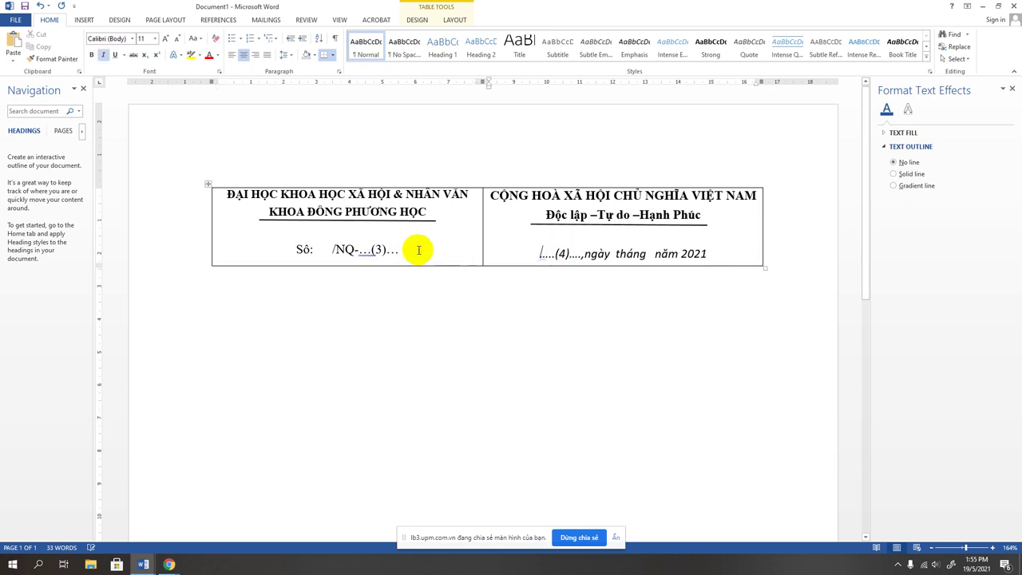
drag(403, 250, 289, 250)
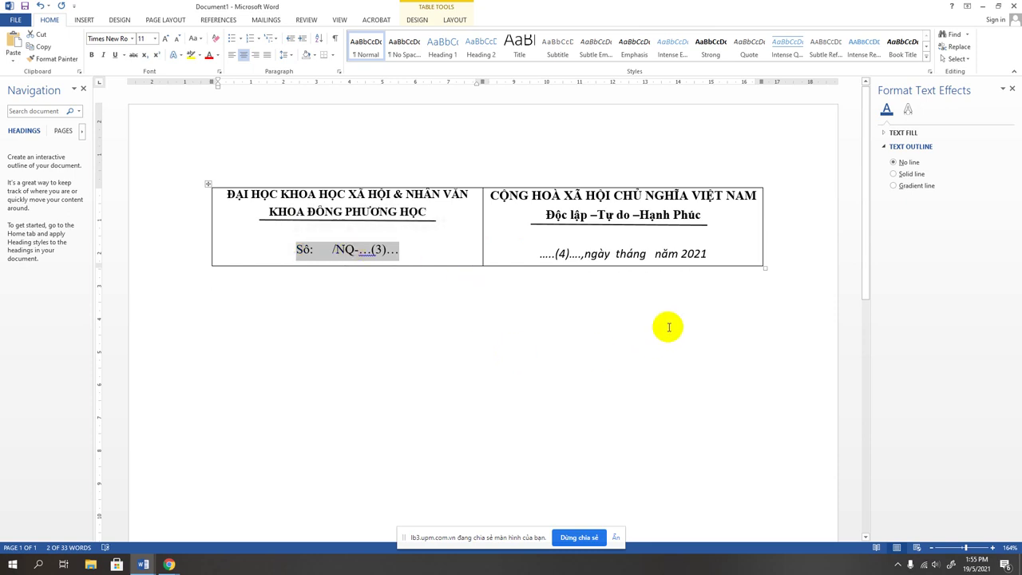
Step: Increase the font size of the 'Độc lập – Tự do – Hạnh phúc' motto line
click(607, 224)
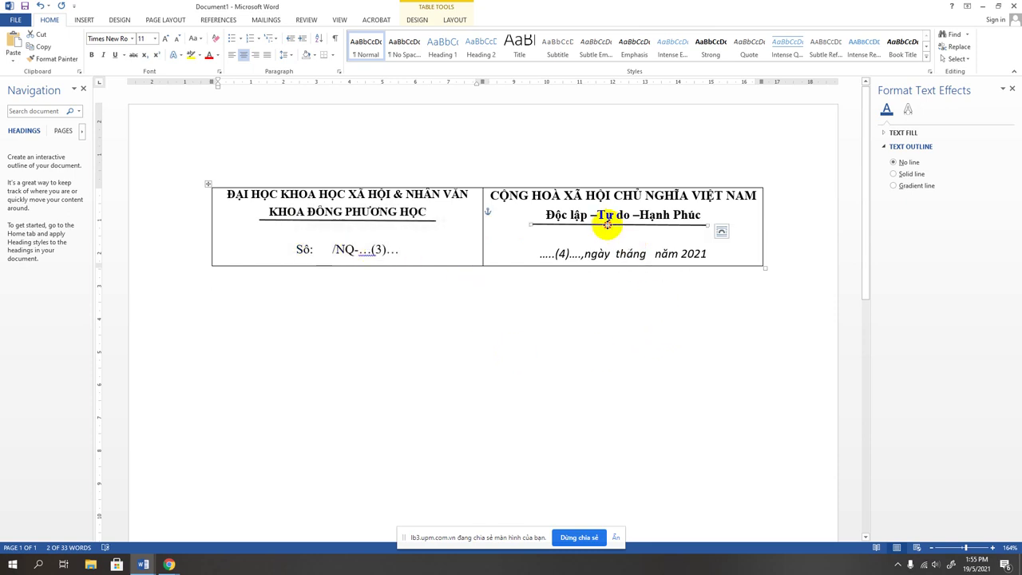
triple_click(605, 216)
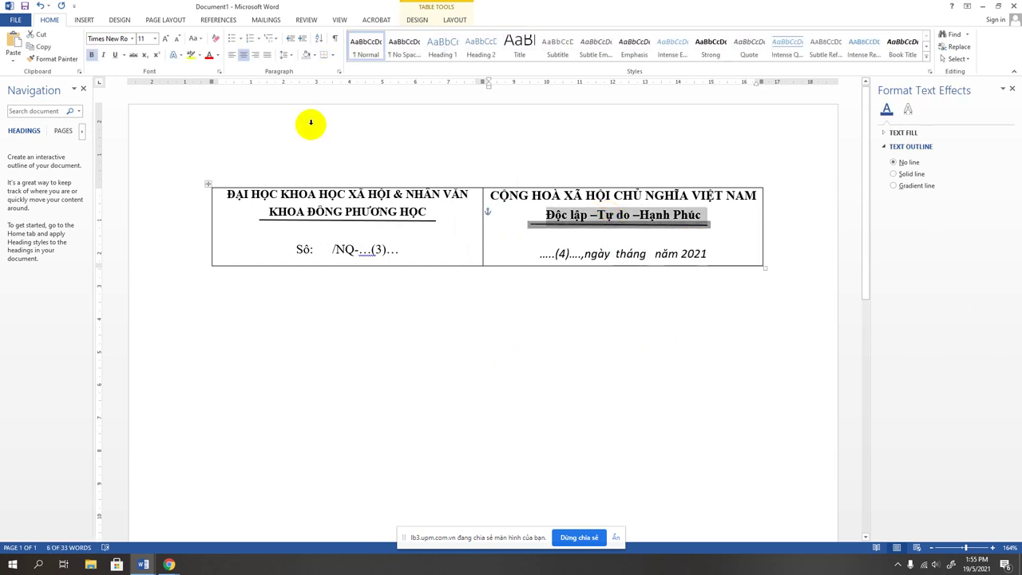
click(154, 38)
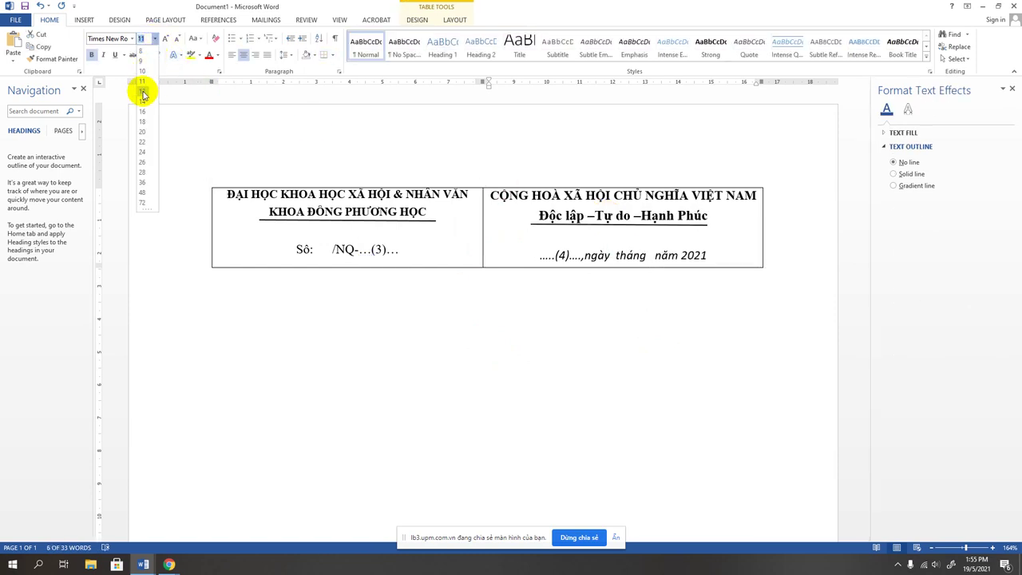
click(143, 94)
click(628, 322)
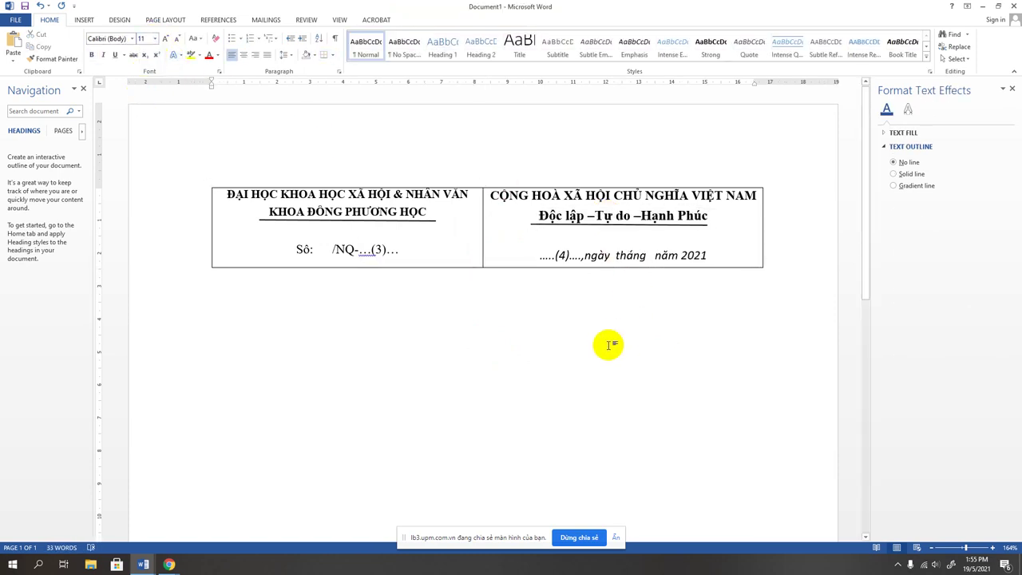
Step: Apply No Border to the whole header table so no lines remain around it
click(210, 187)
right_click(211, 188)
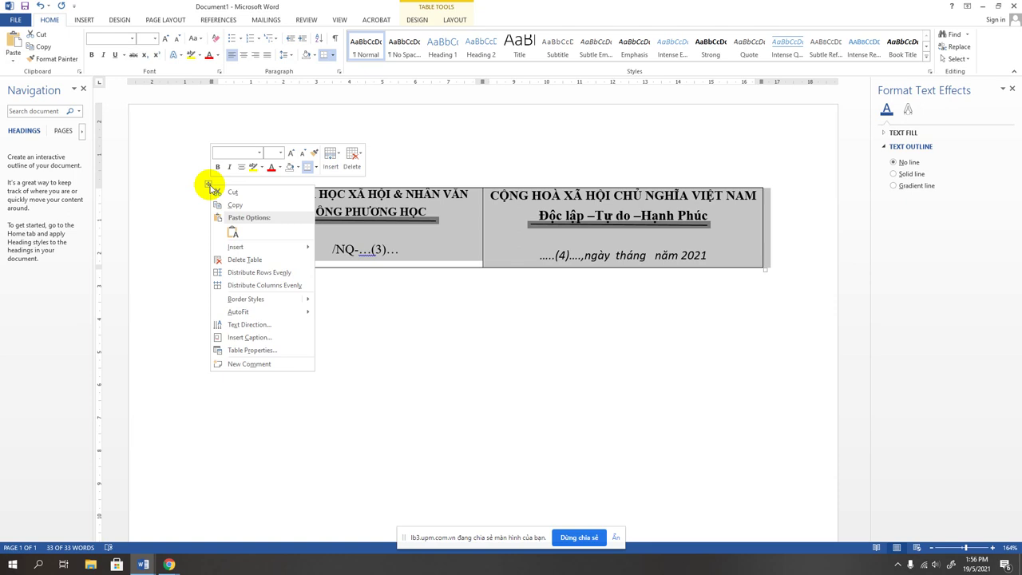
mouse_move(256, 250)
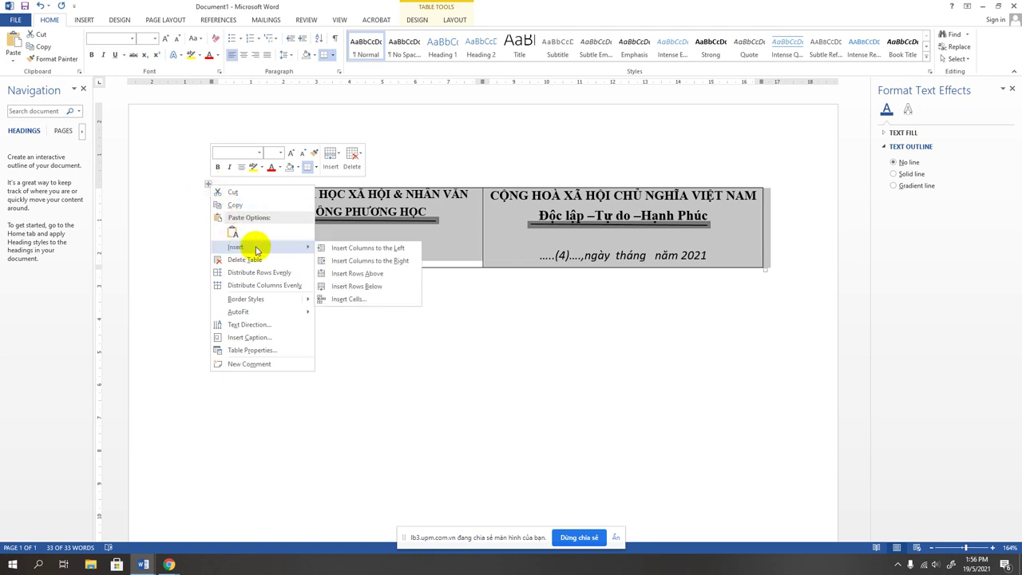
click(314, 166)
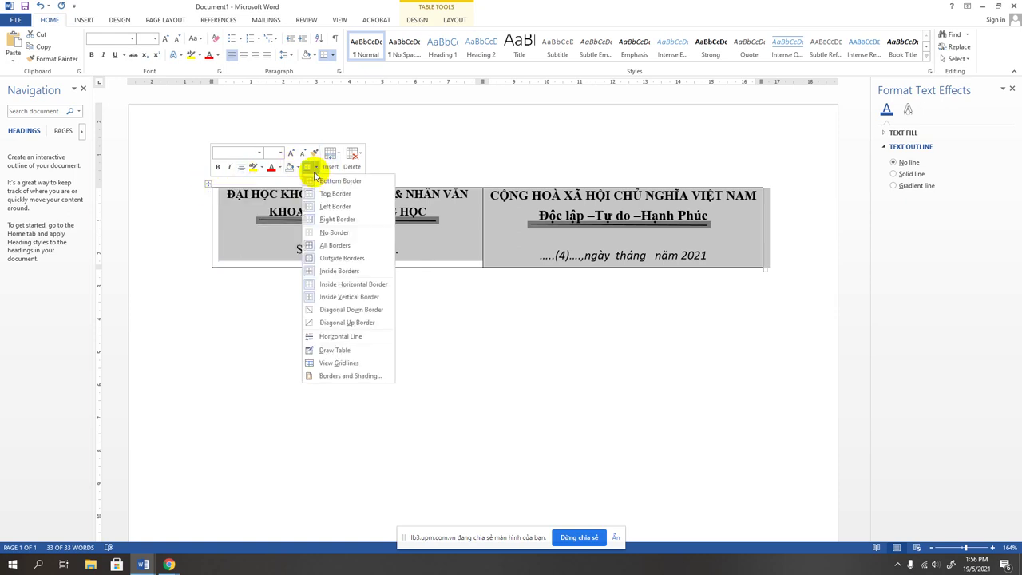
click(313, 233)
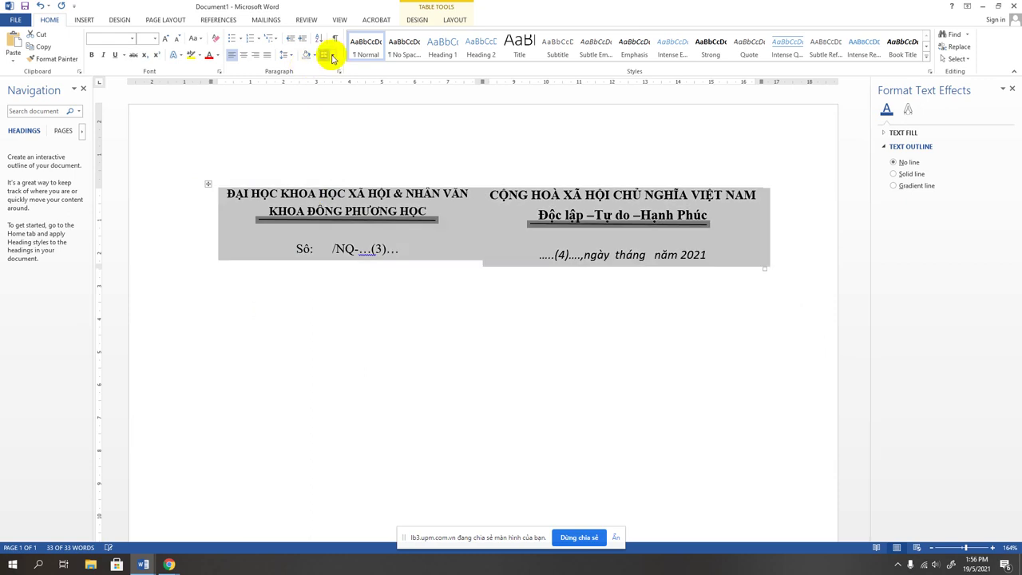
click(299, 324)
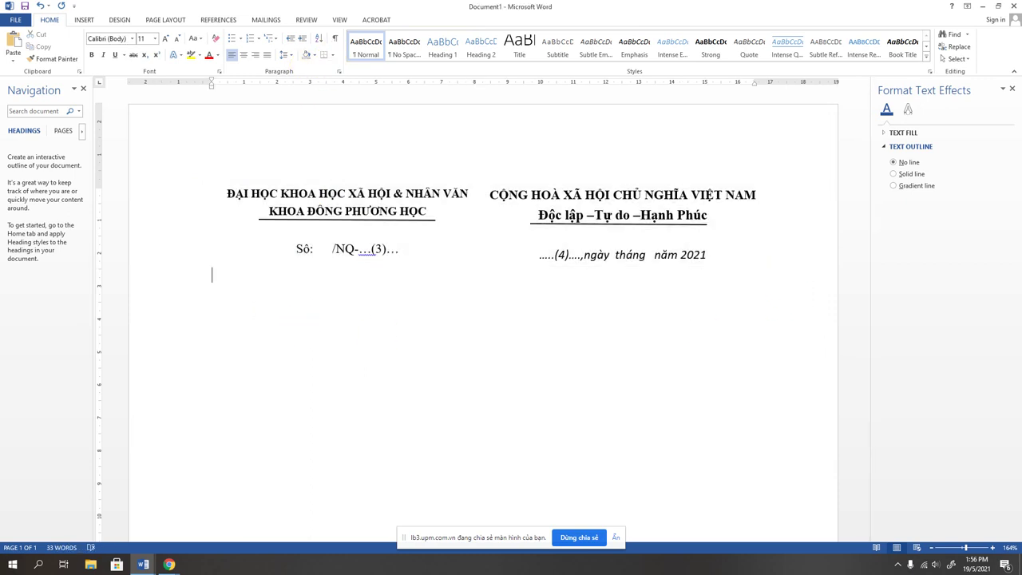
click(732, 259)
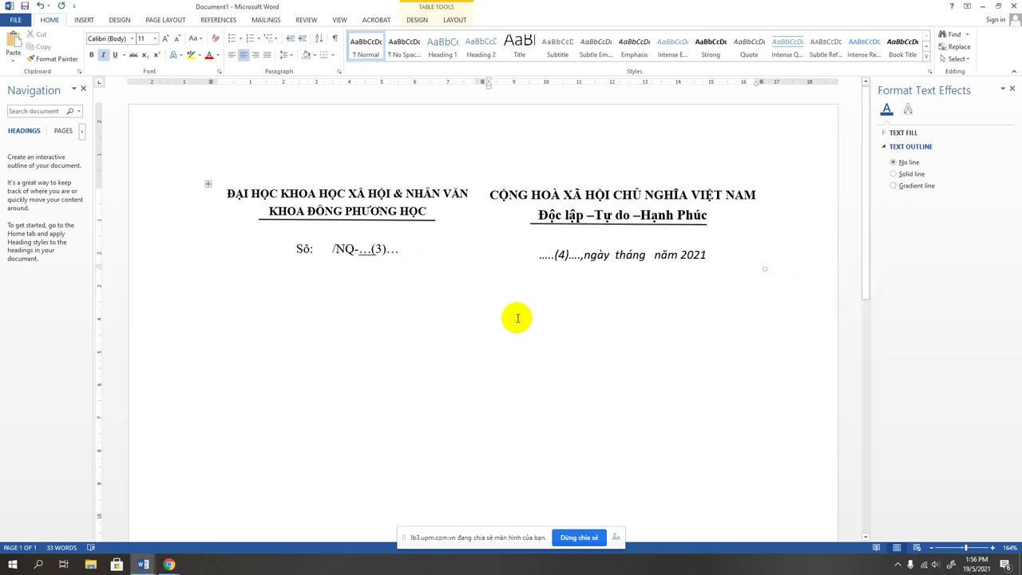
Step: Add the centred title 'NGHỊ QUYẾT' below the table in Times New Roman 14 pt, then start a new line
key(Down)
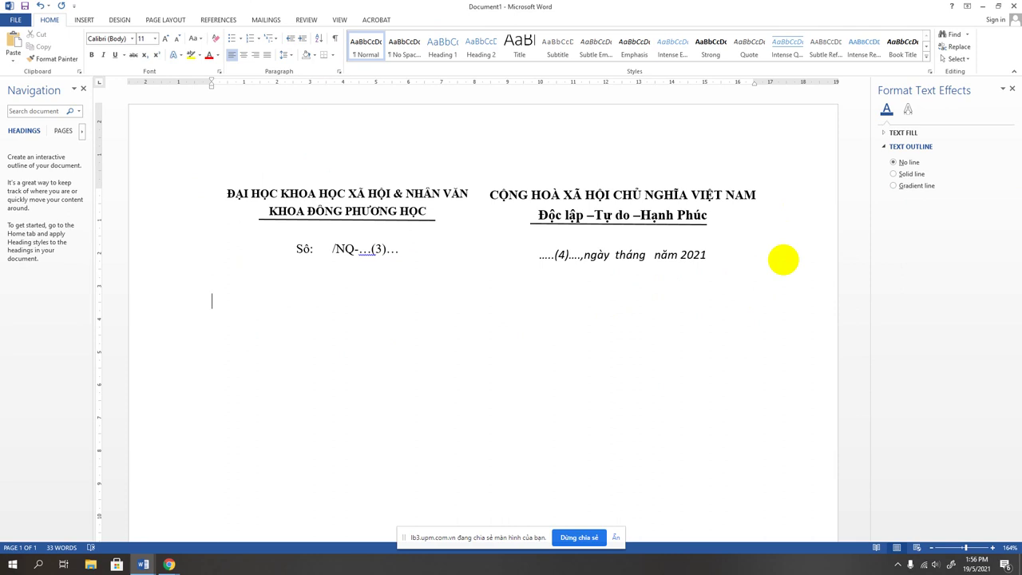
key(ctrl+e)
text(GH)
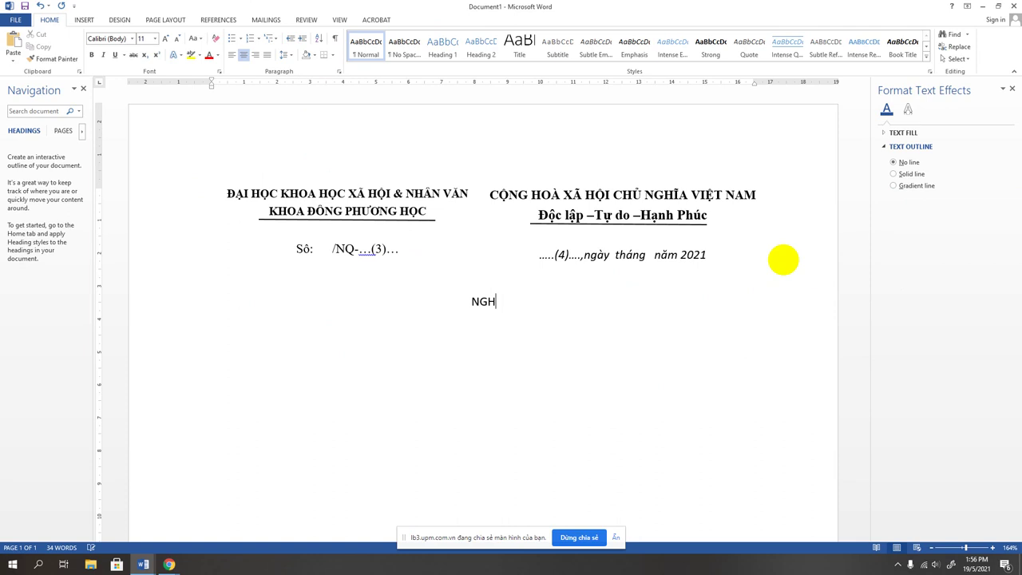
text(Ị QUYÊ)
text(ẾT)
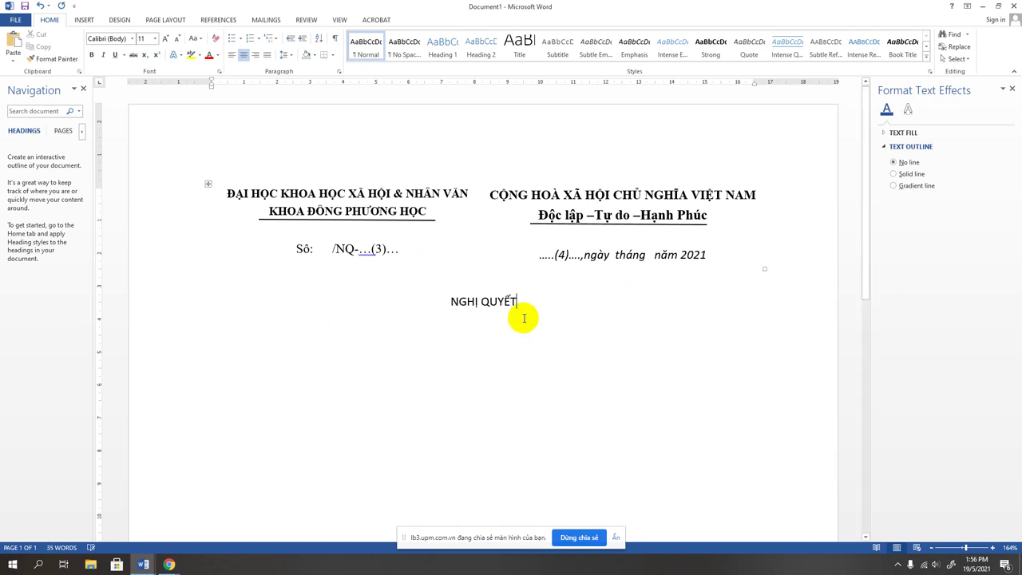
drag(521, 302, 450, 302)
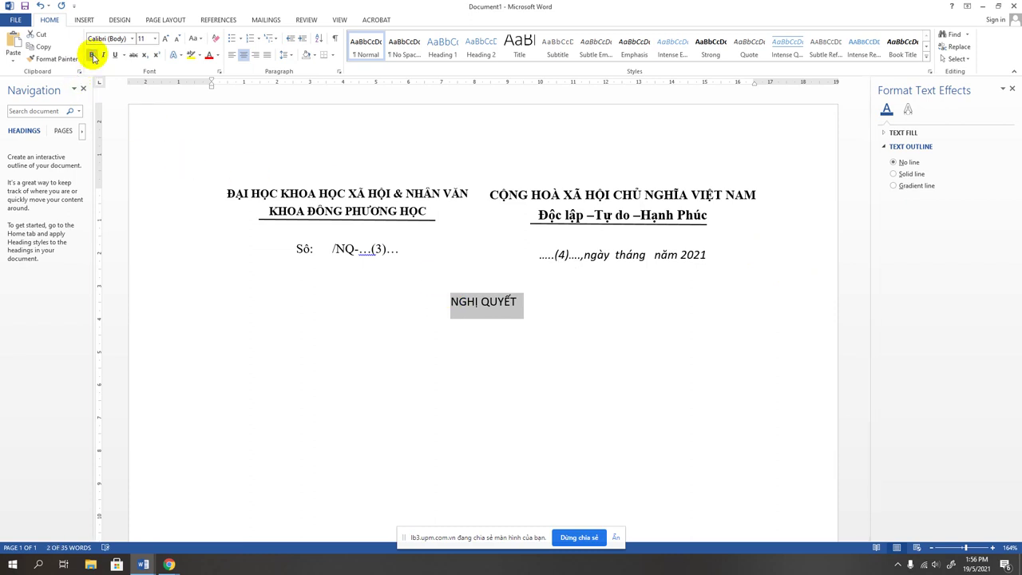
click(133, 39)
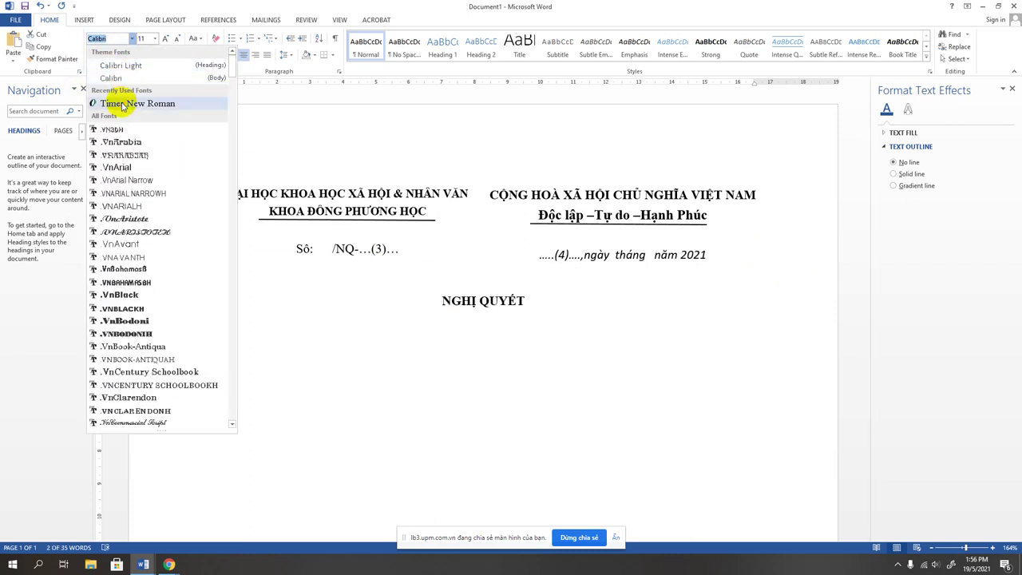
click(136, 103)
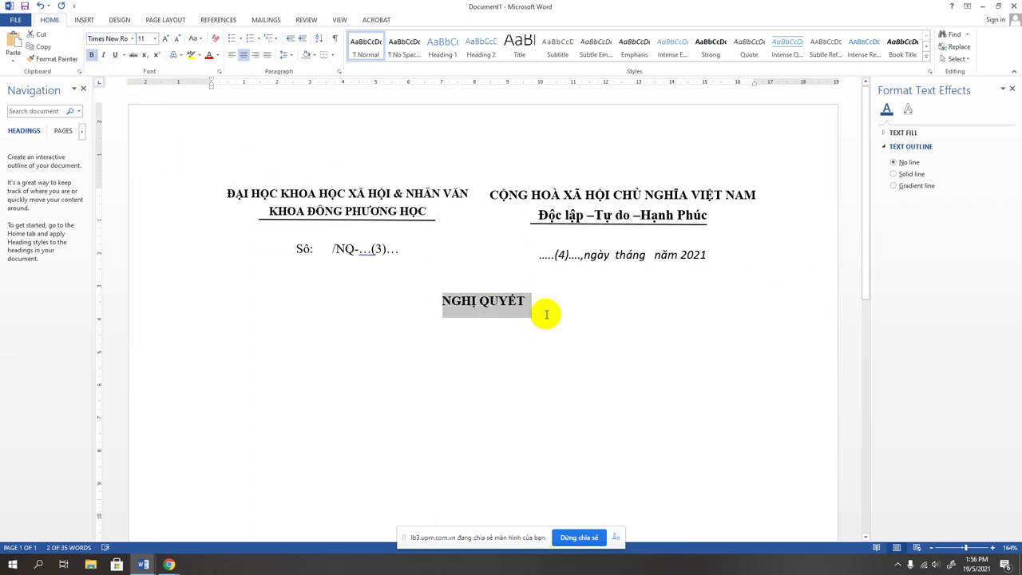
key(ctrl+shift+period)
key(ctrl+shift+period)
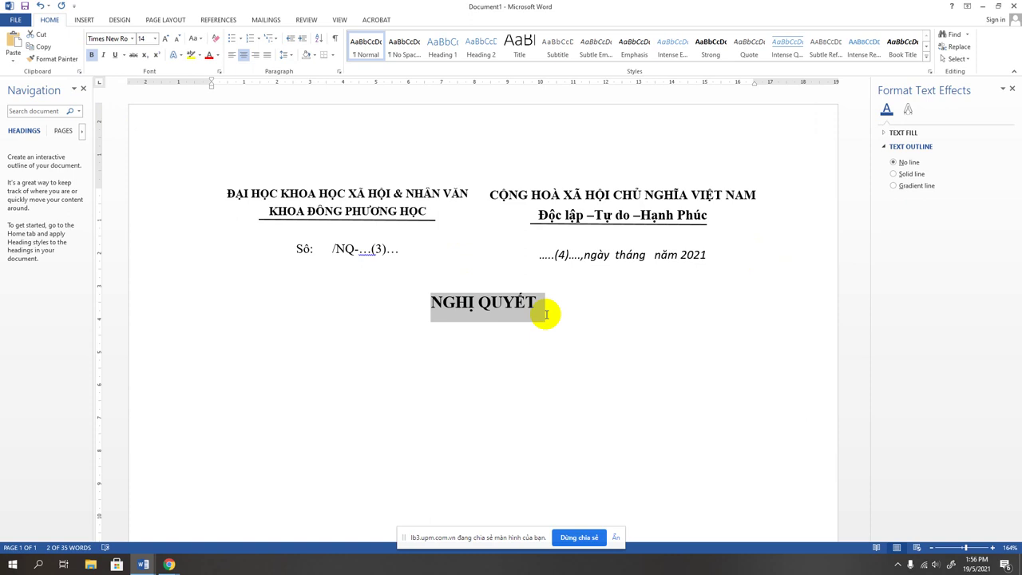
click(568, 314)
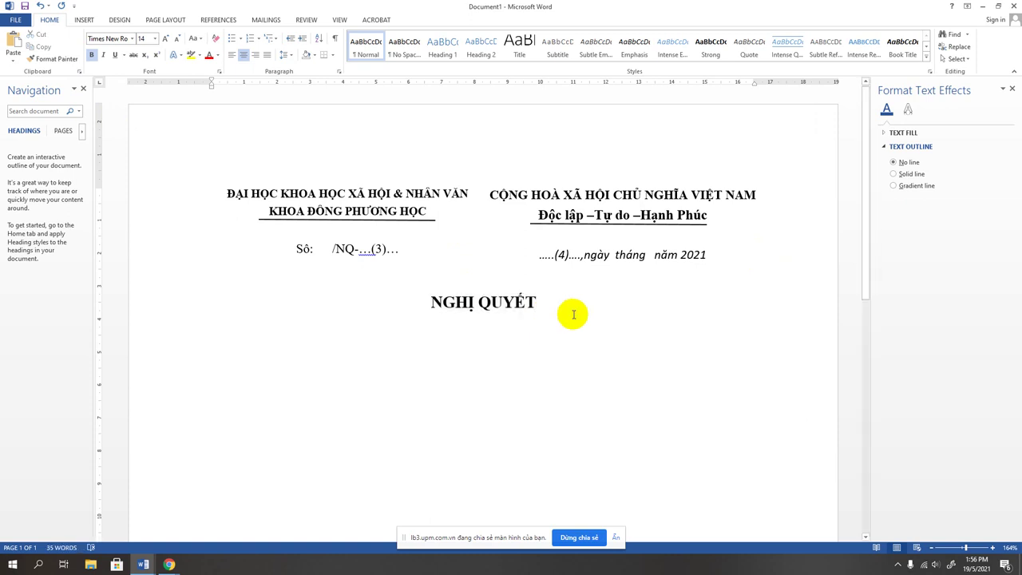
key(Return)
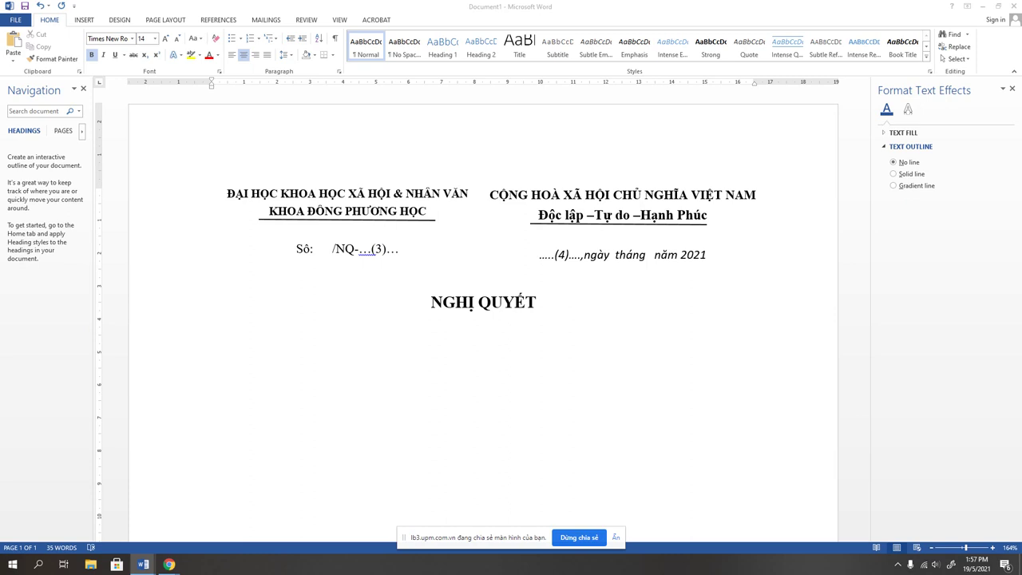
Step: Type the centred placeholder '..................(5)....................' on the line beneath the title
click(550, 303)
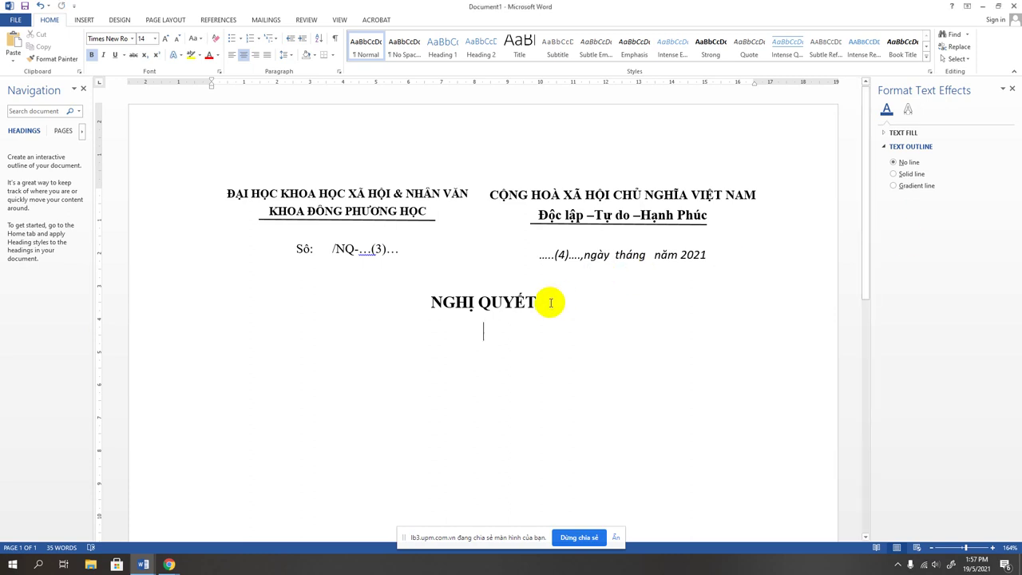
text(.............)
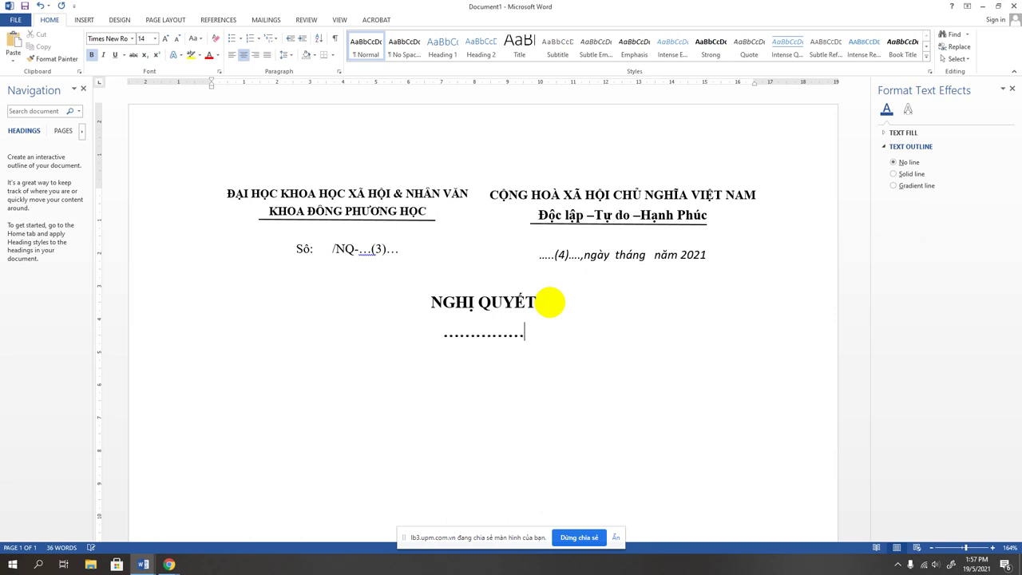
text(.....)
text(()
text(5)...)
text(...............)
text(..)
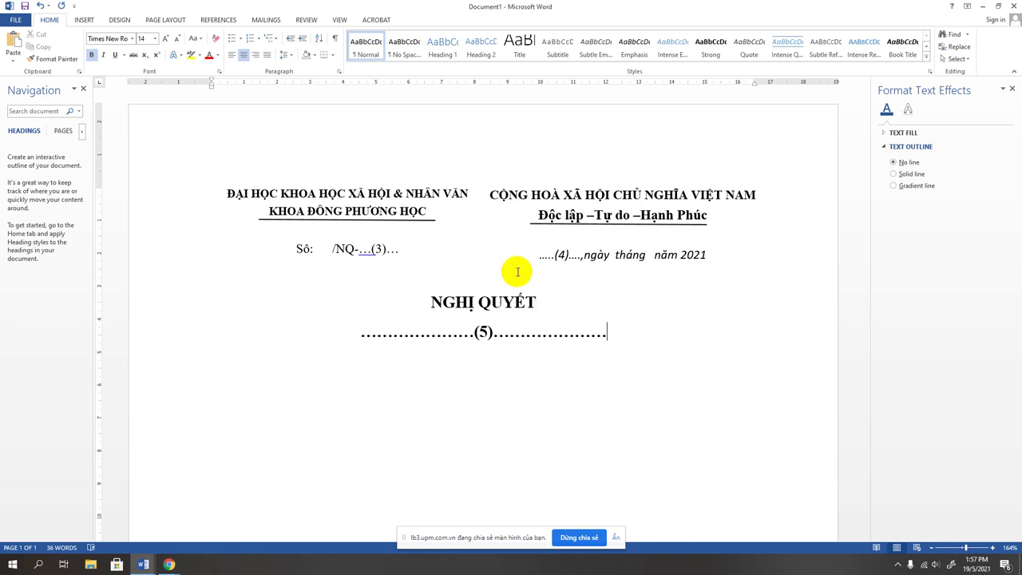
Step: Copy the short underline from under KHOA ĐÔNG PHƯƠNG HỌC to beneath the (5) line
click(321, 219)
mouse_move(321, 219)
mouse_down()
mouse_move(464, 358)
mouse_move(469, 347)
mouse_up()
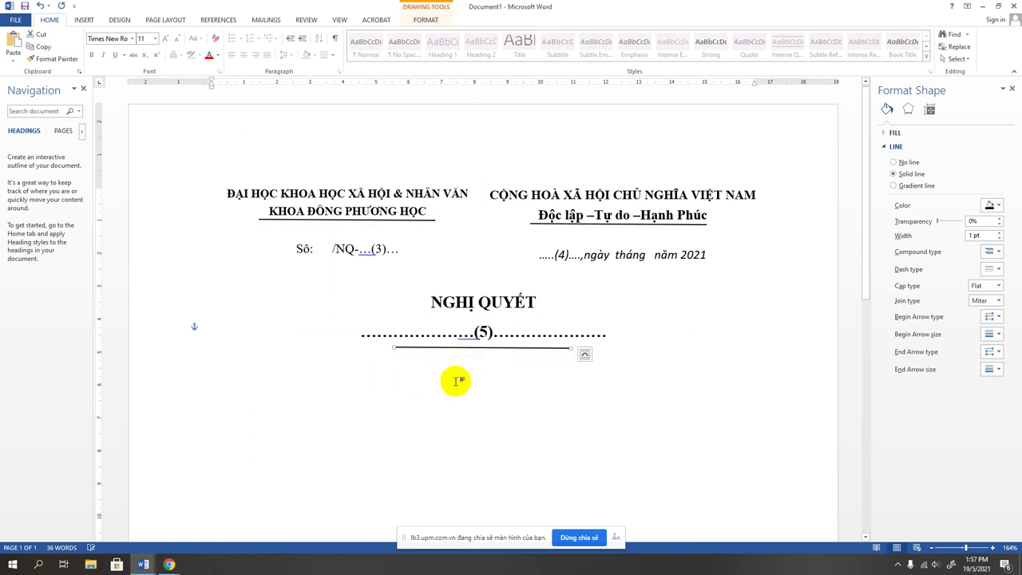
click(614, 359)
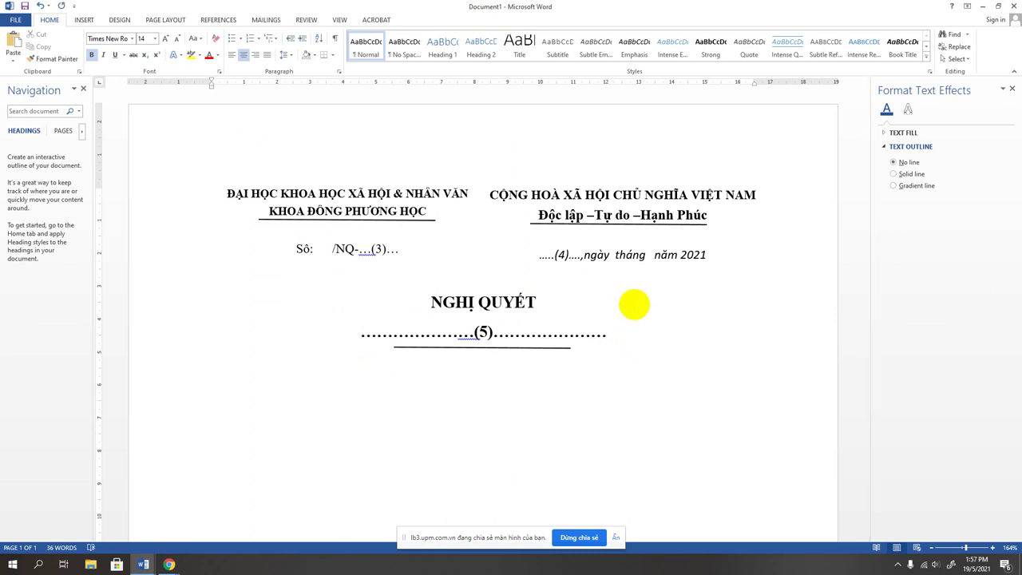
Step: Begin typing the next heading 'THẨM' on the centred line below the rule
text(THAA)
text(MR)
key(BackSpace)
key(BackSpace)
key(BackSpace)
key(BackSpace)
text(AA)
key(BackSpace)
Step: Complete the subtitle 'THẨM QUYỀN BAN HÀNH' and start a left-aligned line below it
click(898, 565)
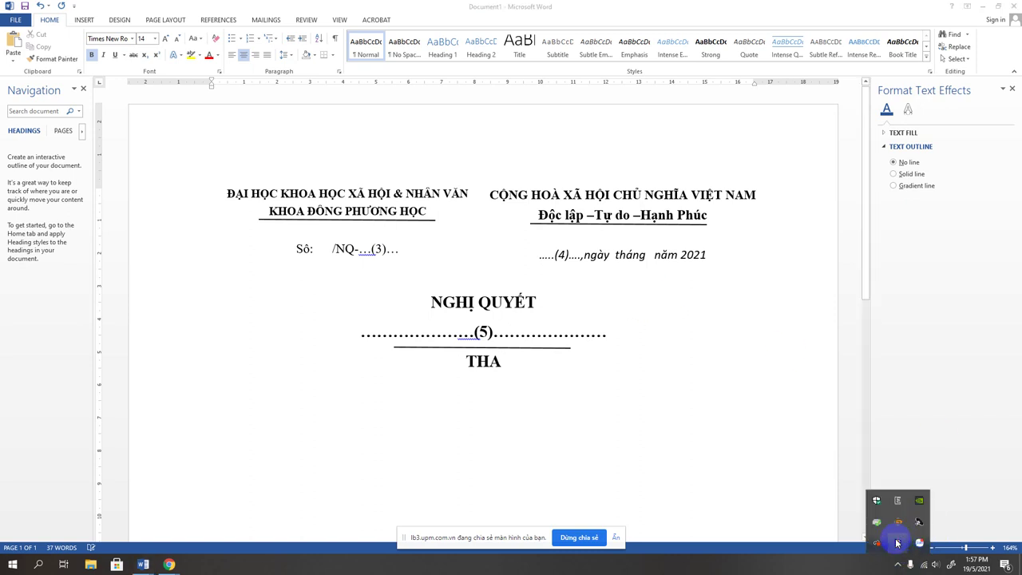
click(508, 362)
key(BackSpace)
text(AAM)
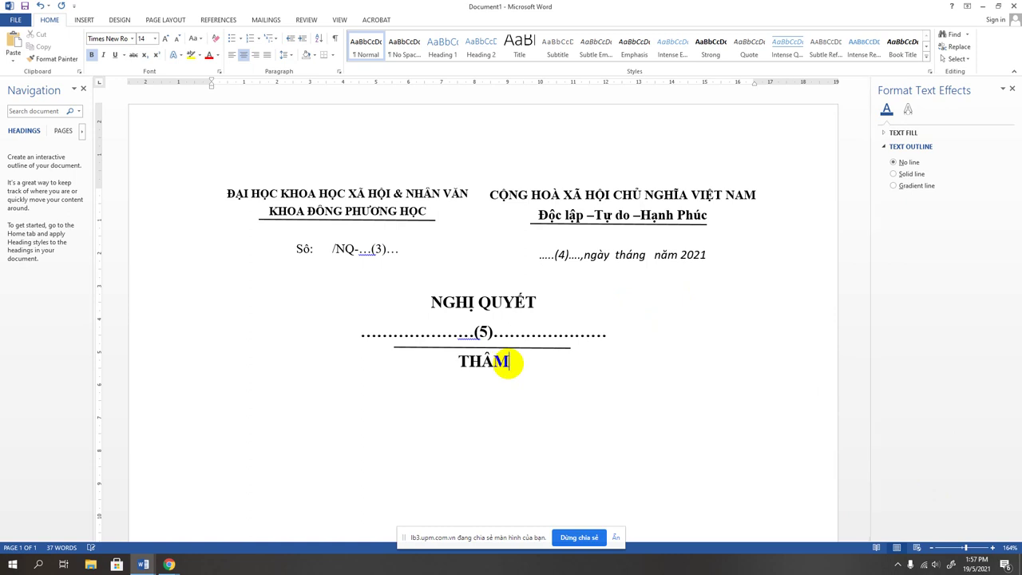
text( QUYEN )
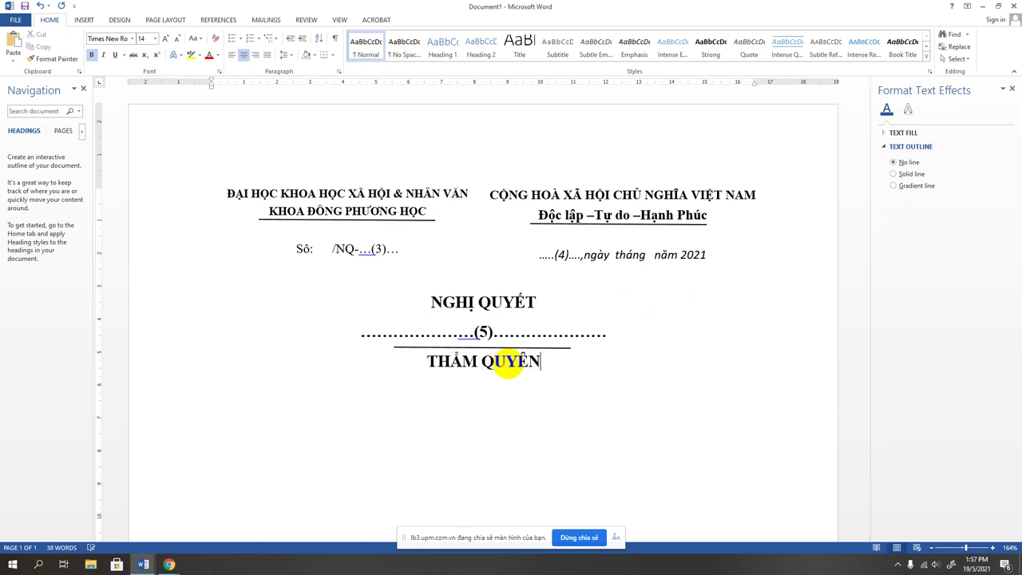
text(BAN HANH)
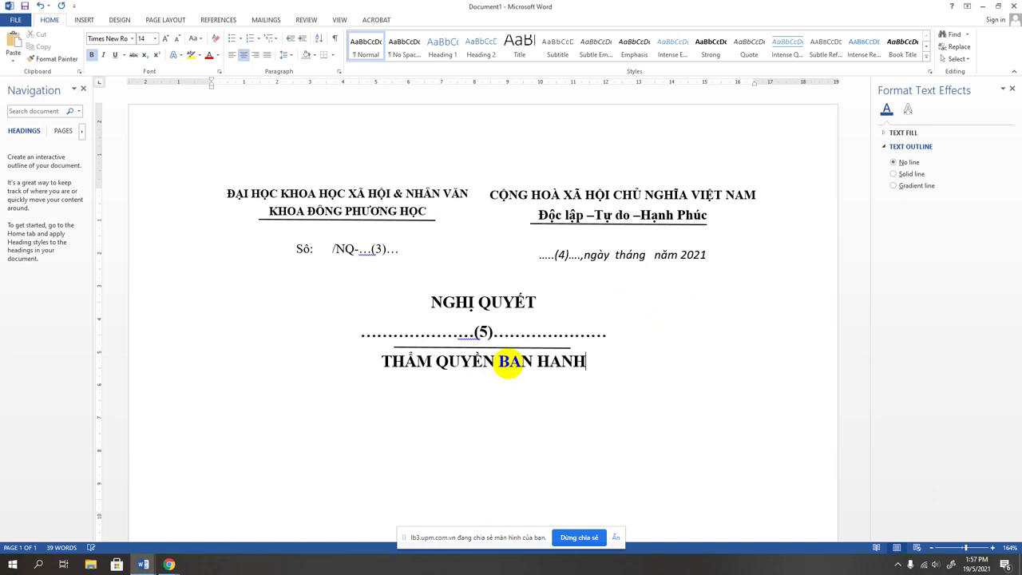
key(Return)
key(ctrl+l)
text(-)
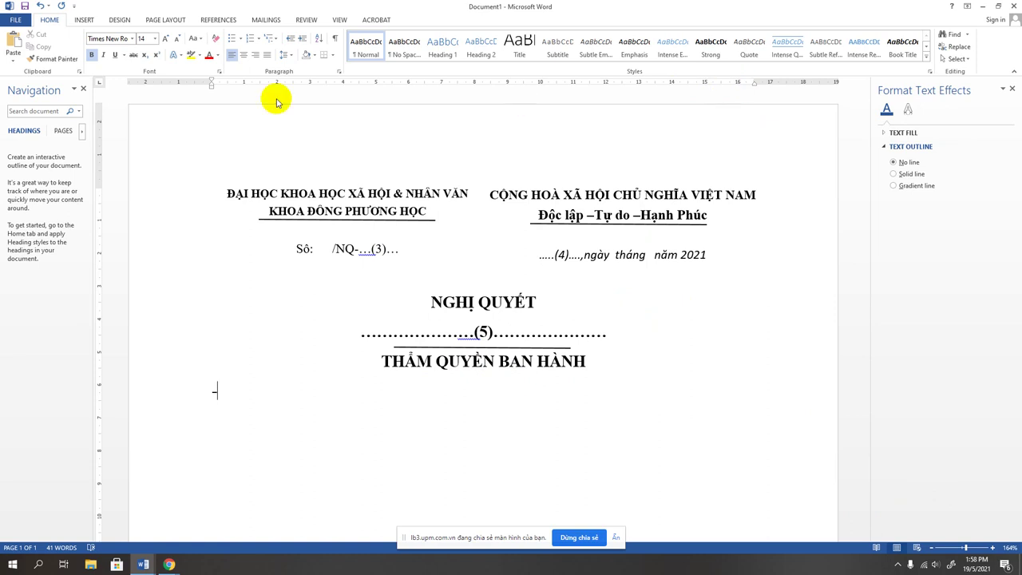
Step: Set a tab stop at 16 cm and type '-Căn cứ' in regular, unbolded 12 pt text
click(736, 83)
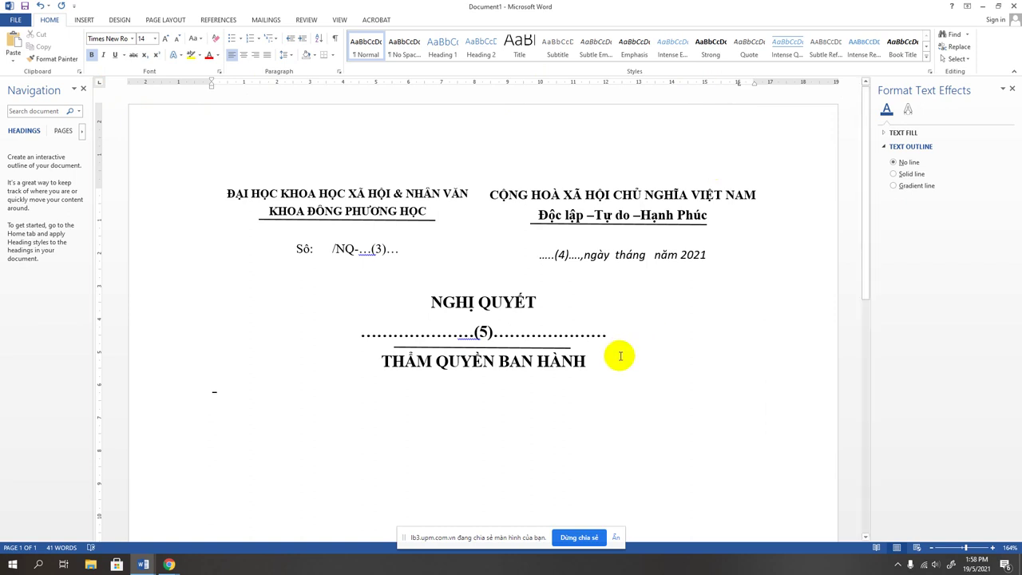
text(Căn )
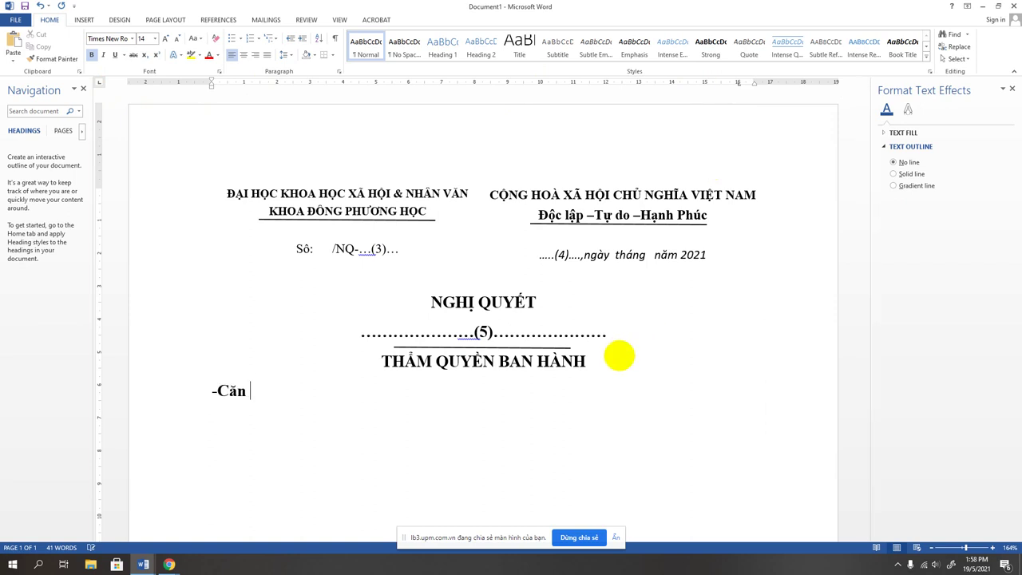
text(cứ)
key(shift+Home)
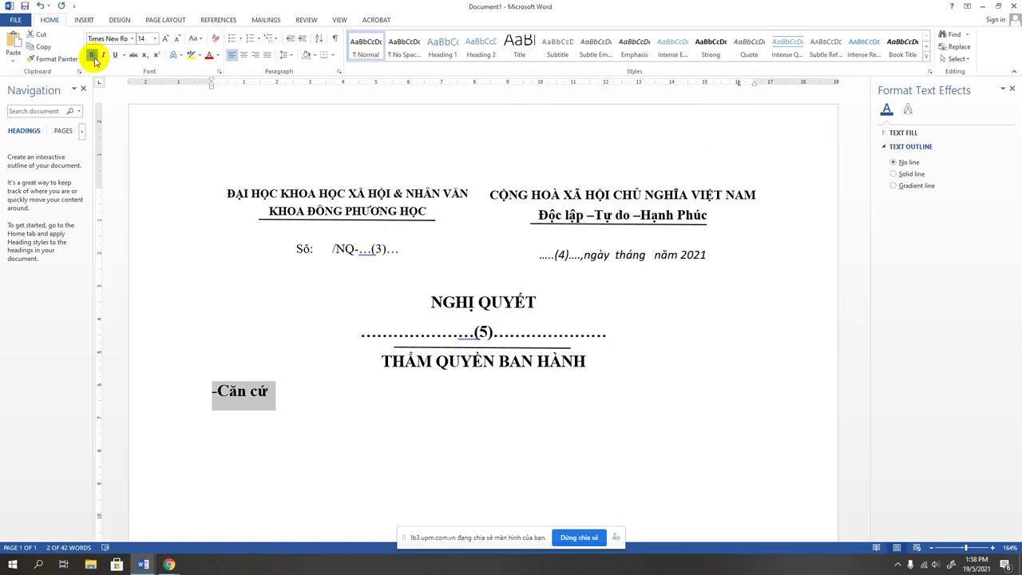
click(93, 55)
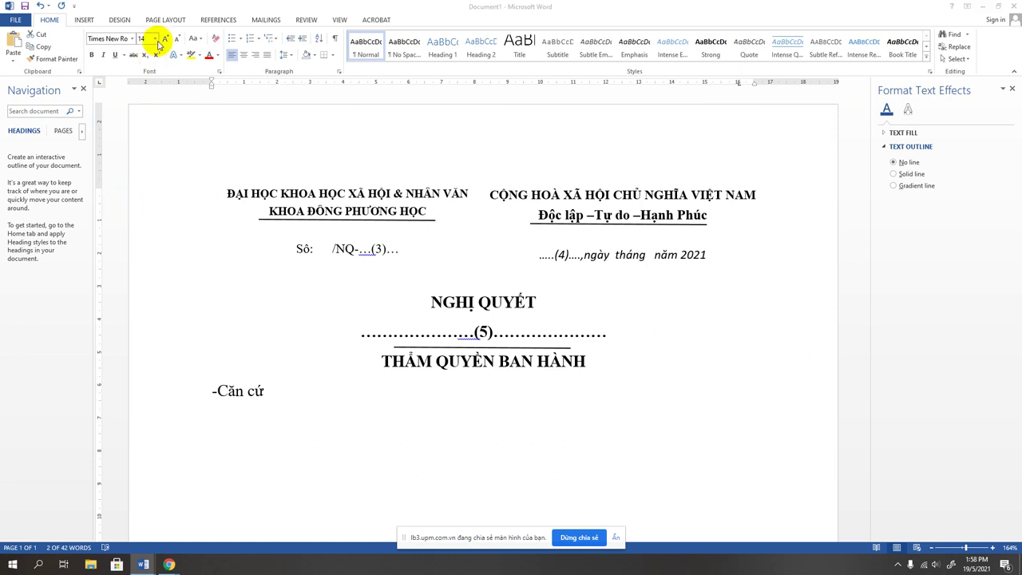
triple_click(267, 393)
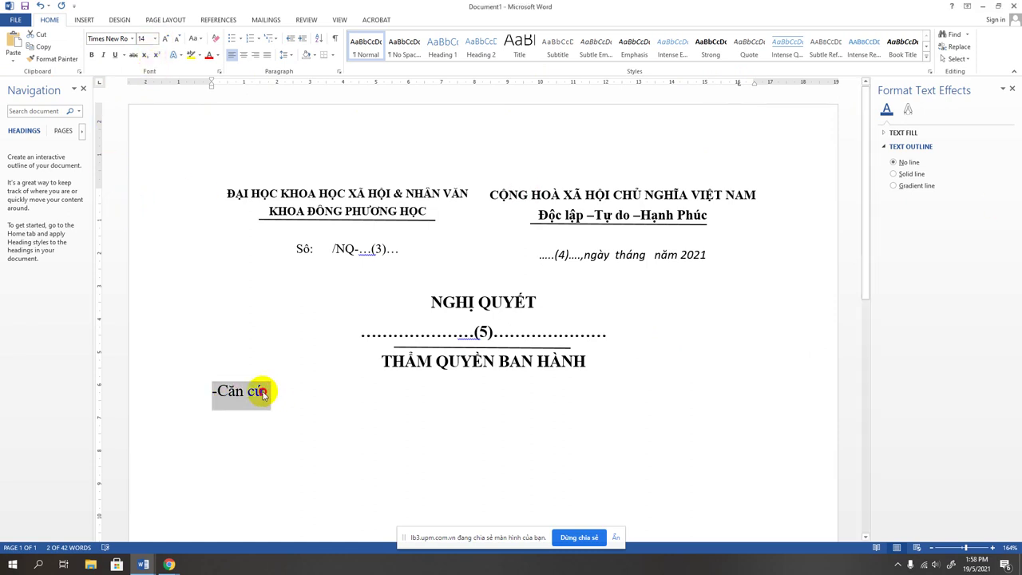
click(155, 38)
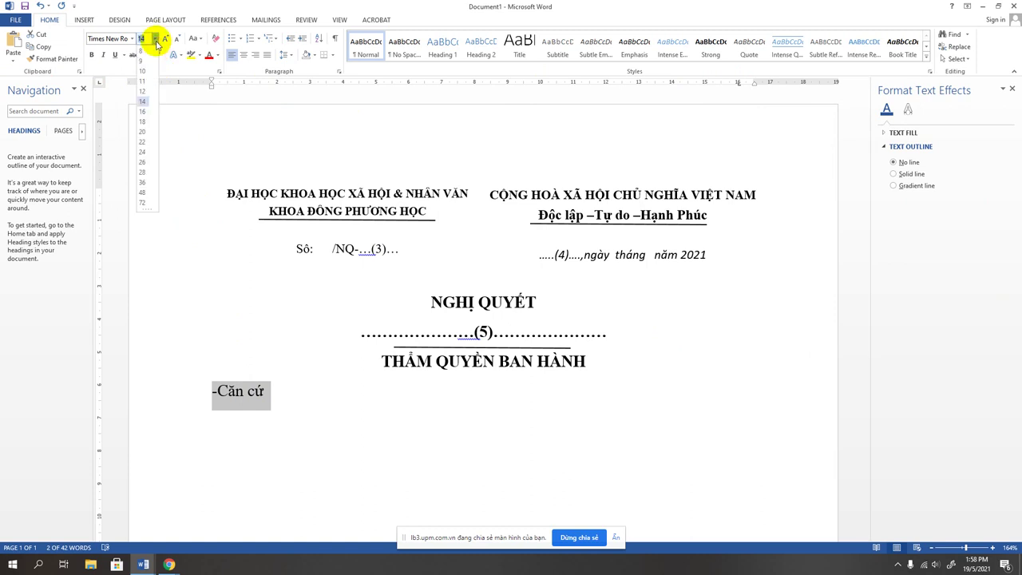
click(144, 91)
click(282, 391)
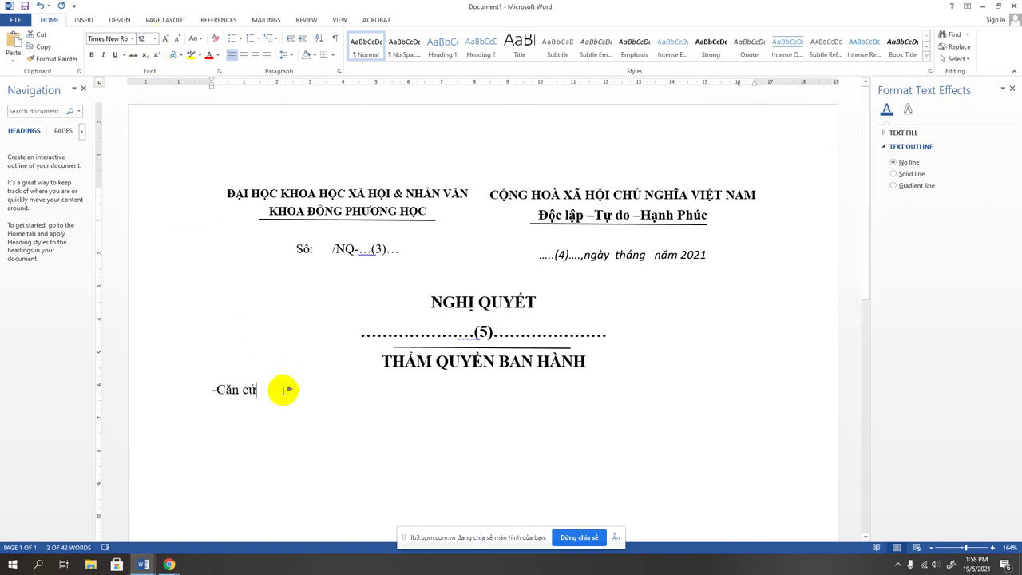
Step: Give the 16 cm tab a dotted leader, end the first line with ';', and add a second dotted 'Căn cứ' line
click(339, 72)
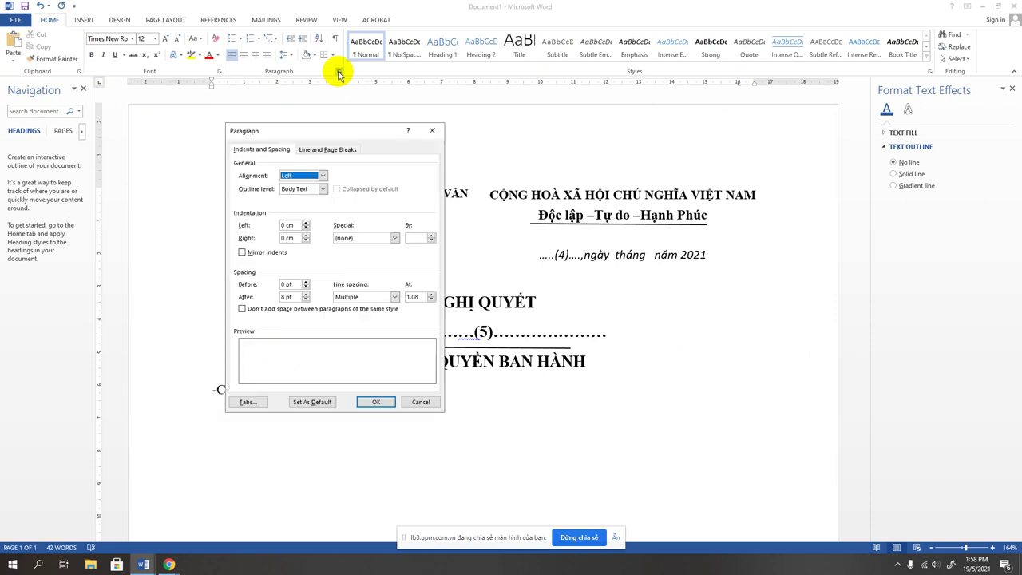
click(246, 401)
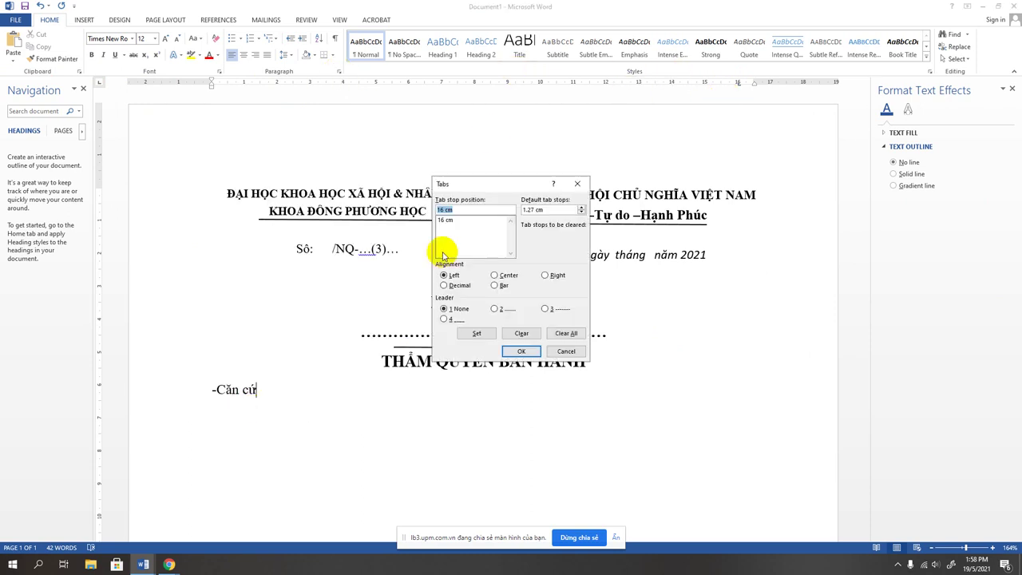
click(494, 308)
click(480, 334)
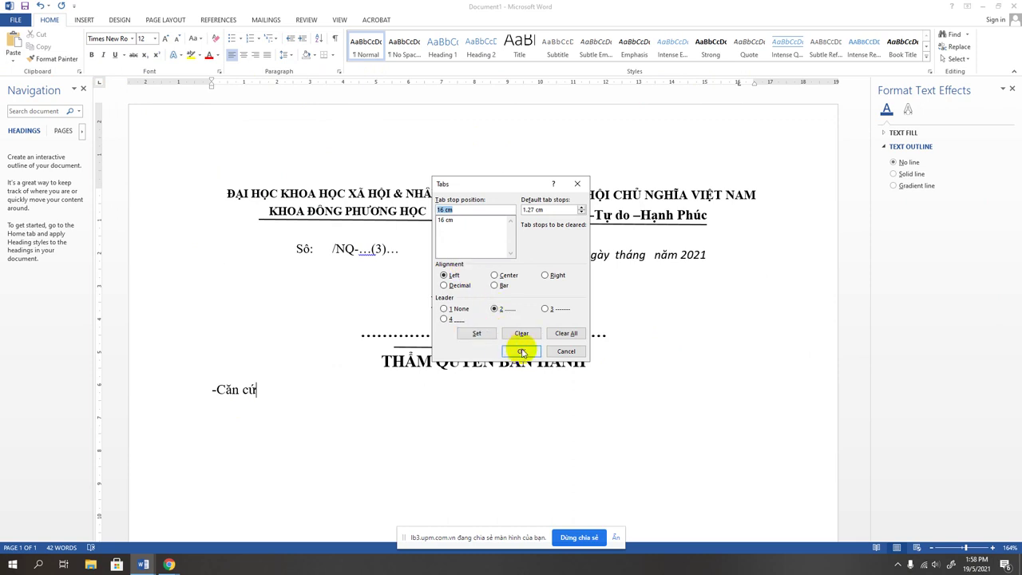
click(521, 352)
key(Tab)
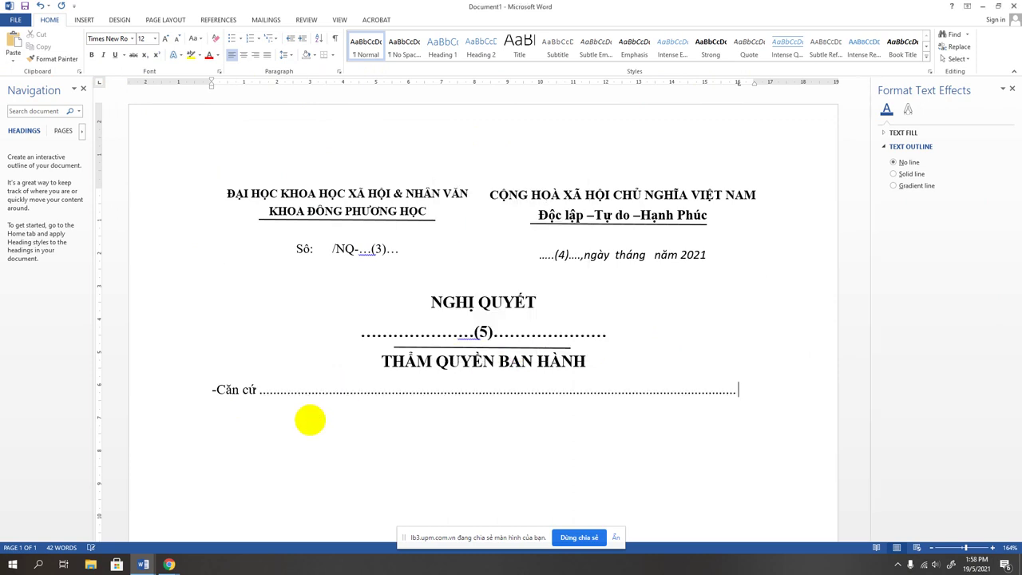
text( ;)
key(Return)
text(Ca)
text(n cứ)
key(Tab)
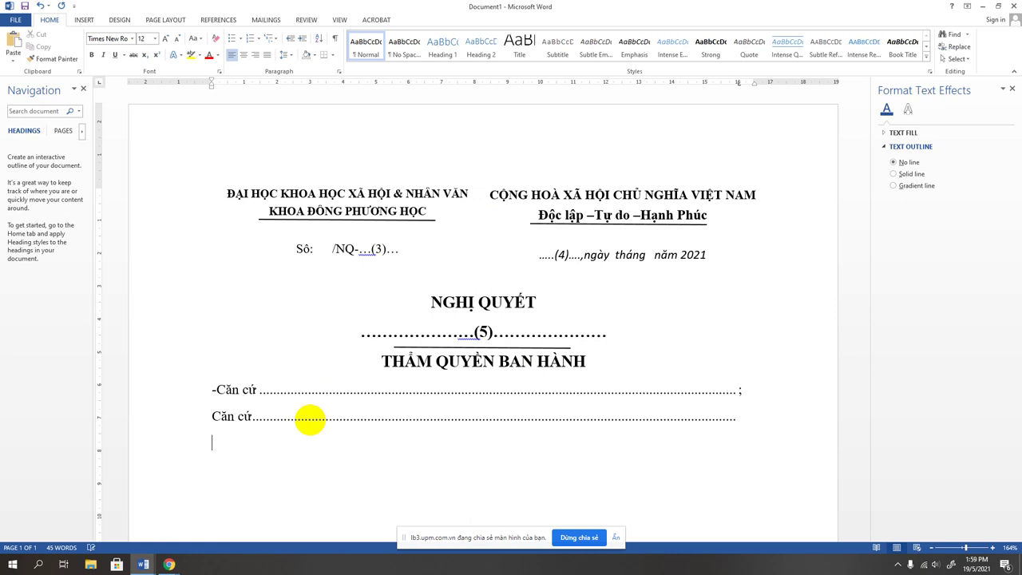
Step: Type the centred heading 'QUYẾT NGHI' below the Căn cứ lines and make it bold
scroll(323, 431, down, 3)
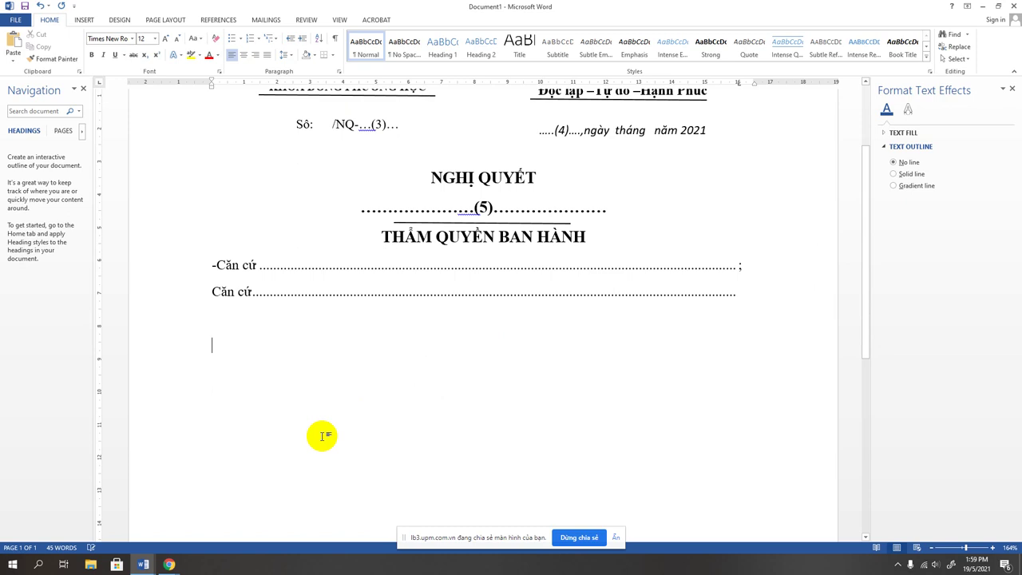
double_click(481, 334)
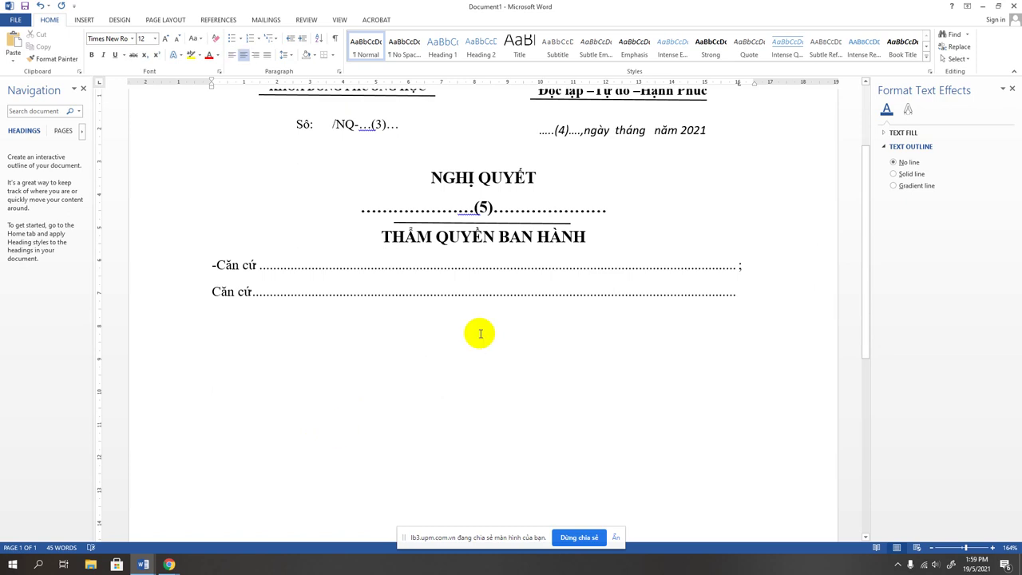
text(QUYEETS)
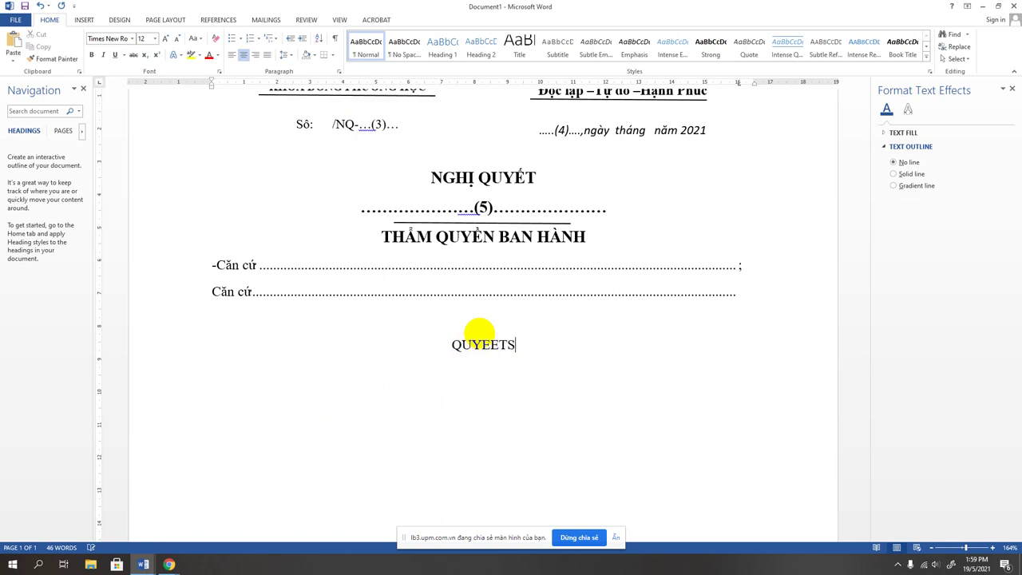
key(BackSpace)
key(BackSpace)
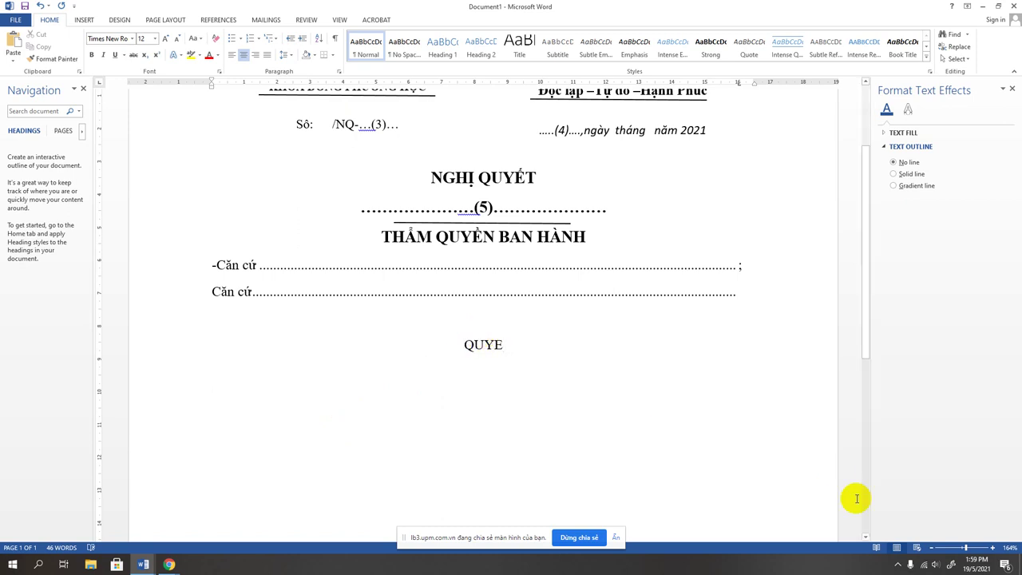
click(898, 564)
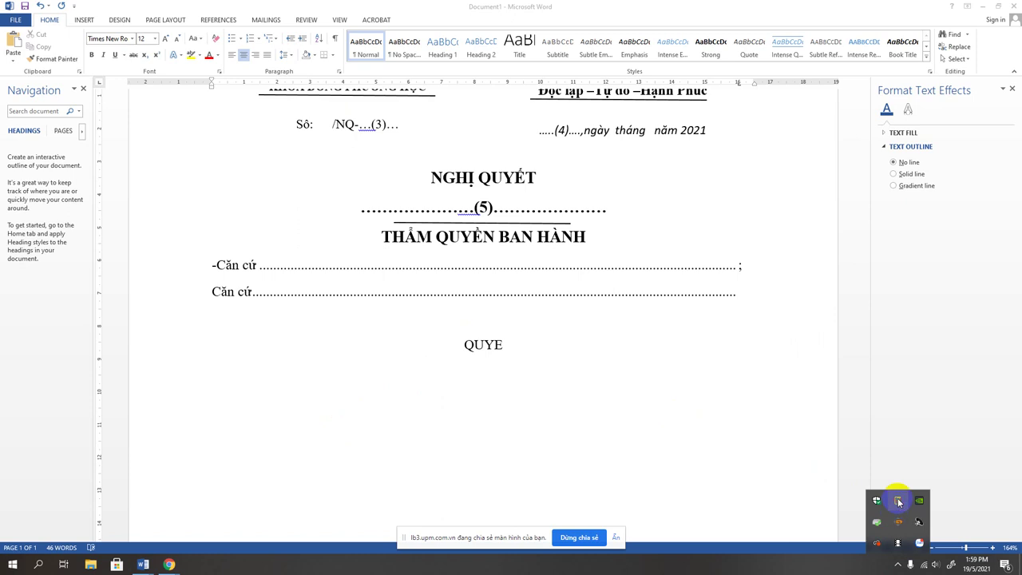
click(516, 352)
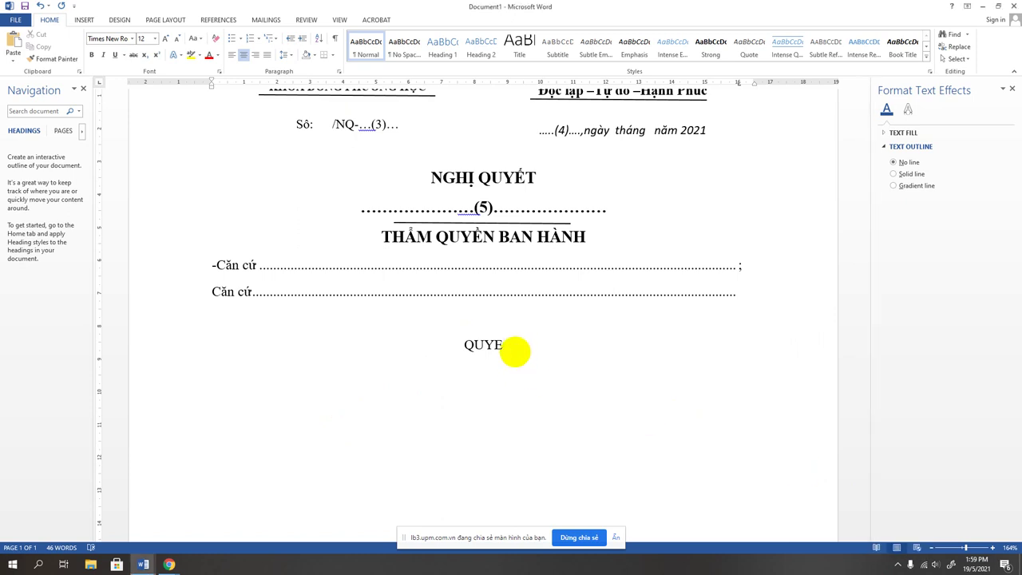
text(ẾT )
text(NGHI)
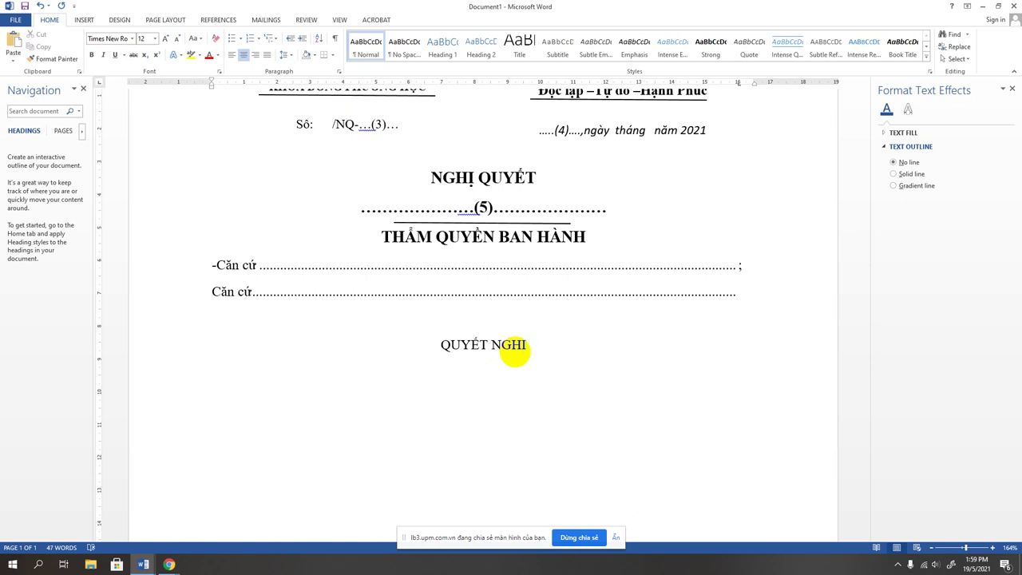
triple_click(516, 355)
key(ctrl+b)
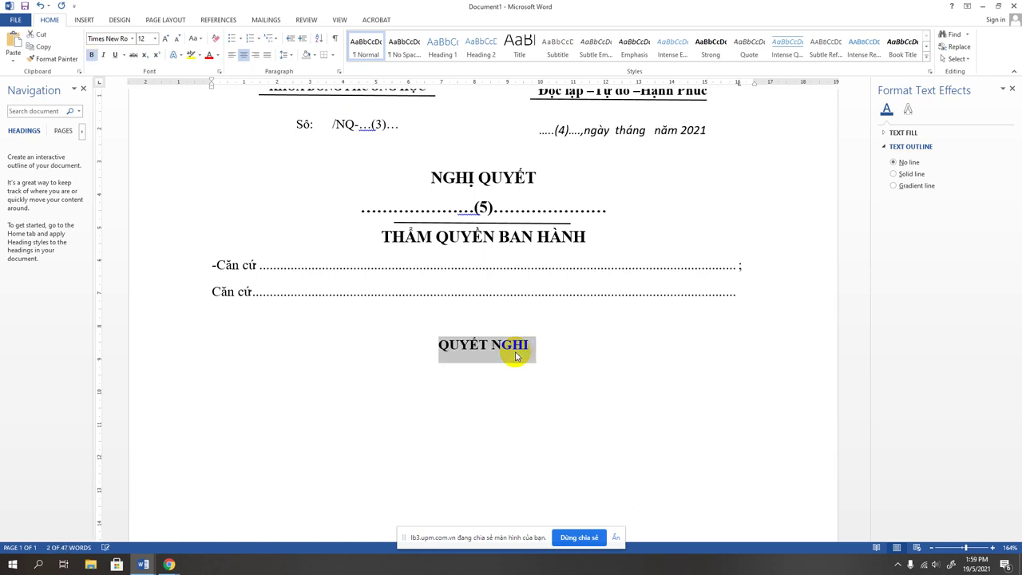
Step: Correct the heading ending to 'NGHỊ', then start a new left-aligned line below it
click(531, 344)
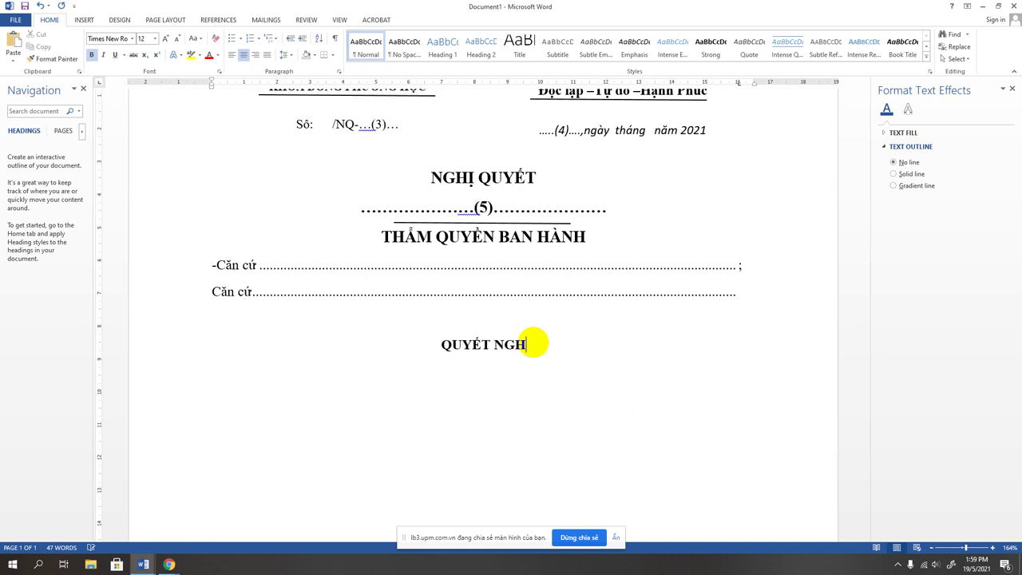
text(Ij)
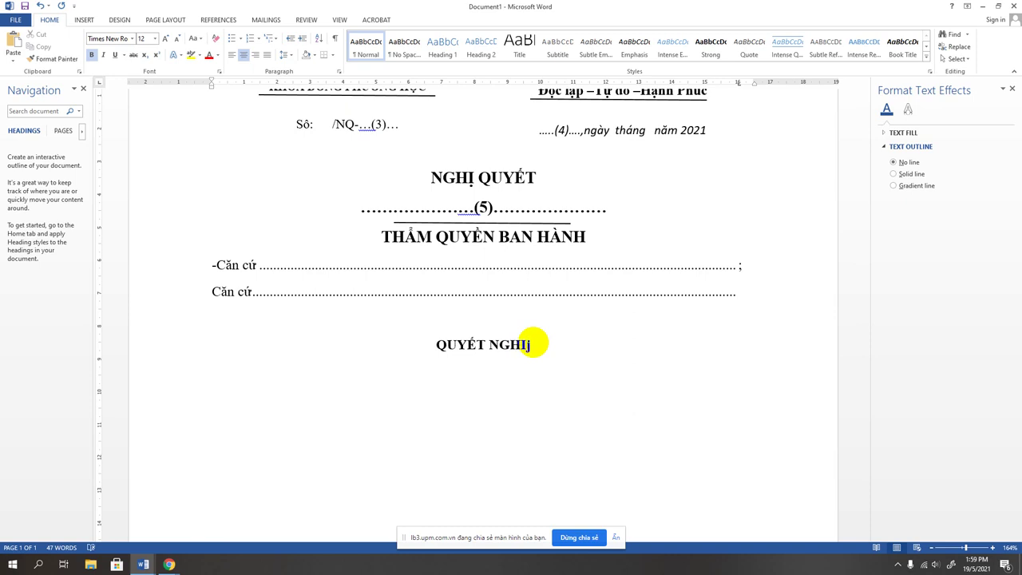
key(BackSpace)
key(BackSpace)
text(IJ)
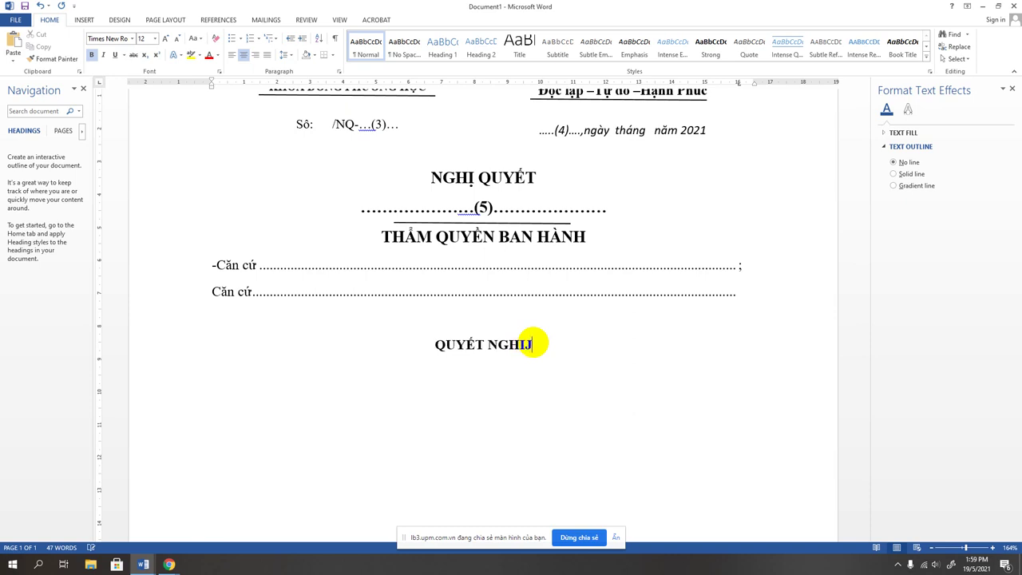
key(BackSpace)
key(BackSpace)
key(BackSpace)
key(BackSpace)
key(BackSpace)
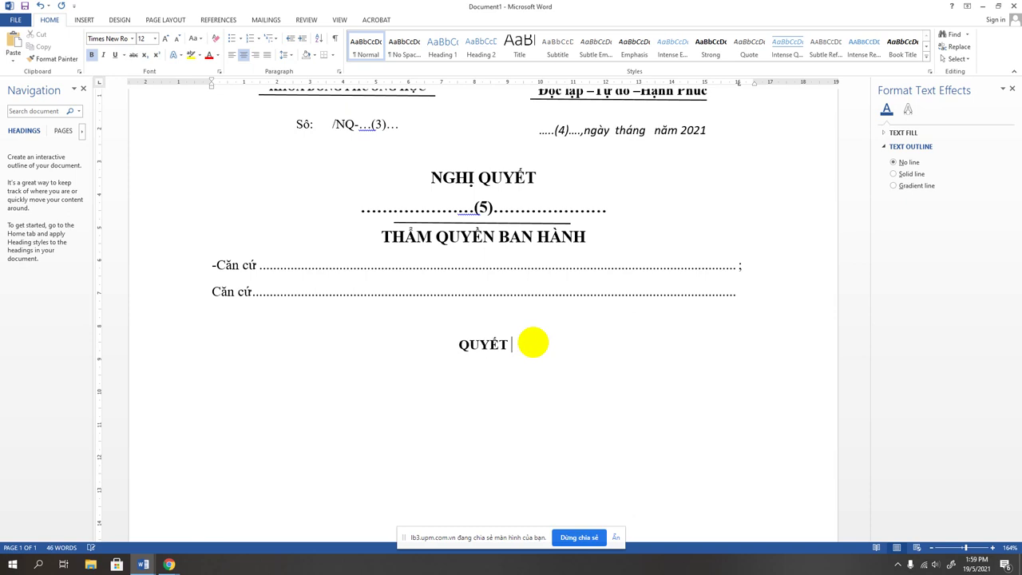
text(NGHIJ)
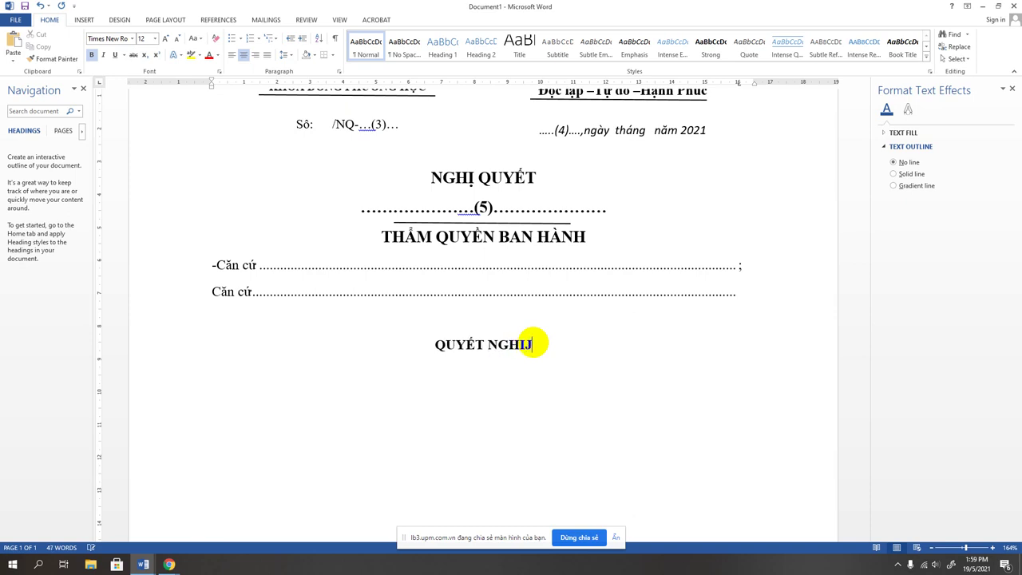
key(BackSpace)
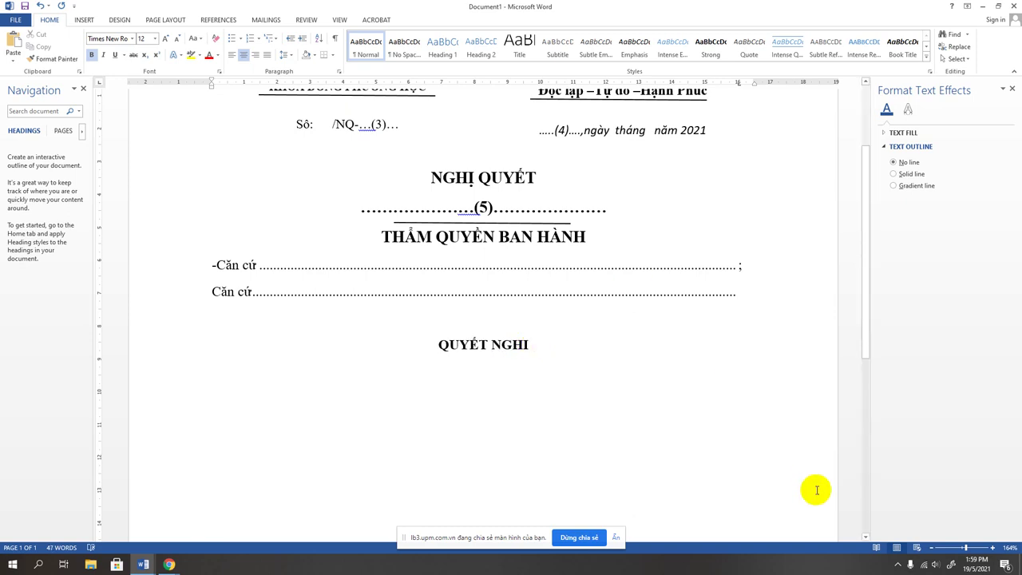
click(897, 564)
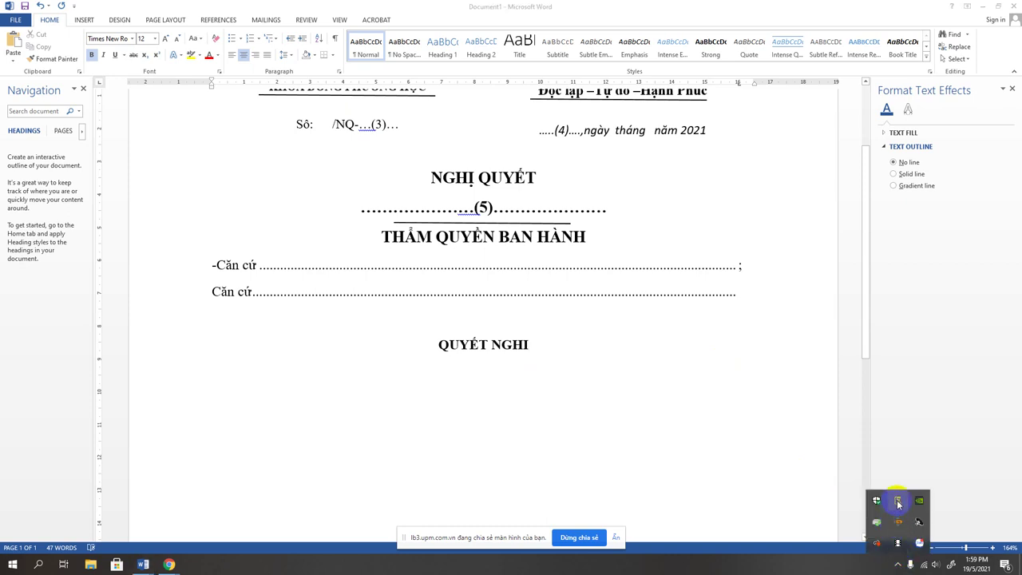
click(532, 346)
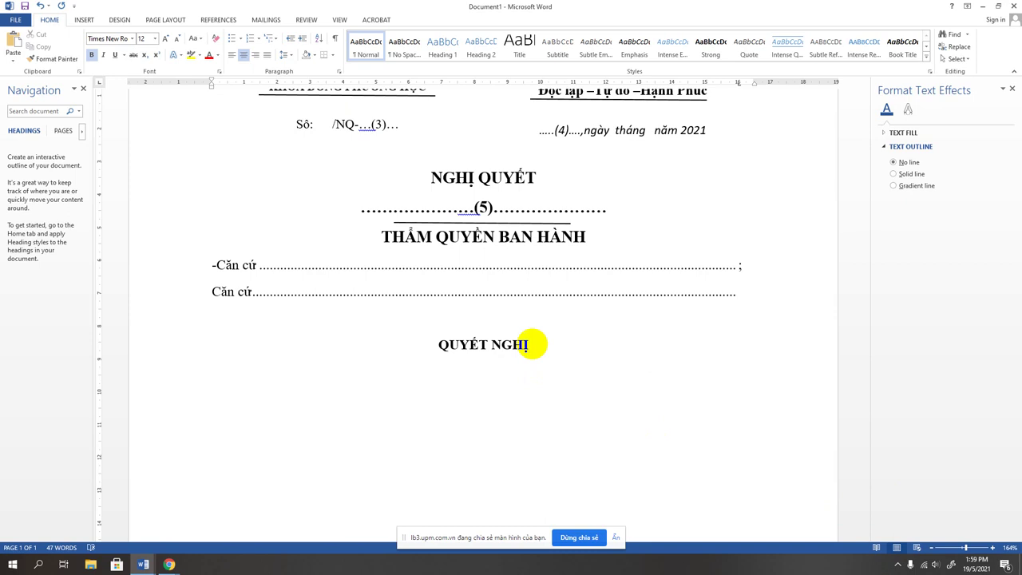
key(Return)
key(ctrl+l)
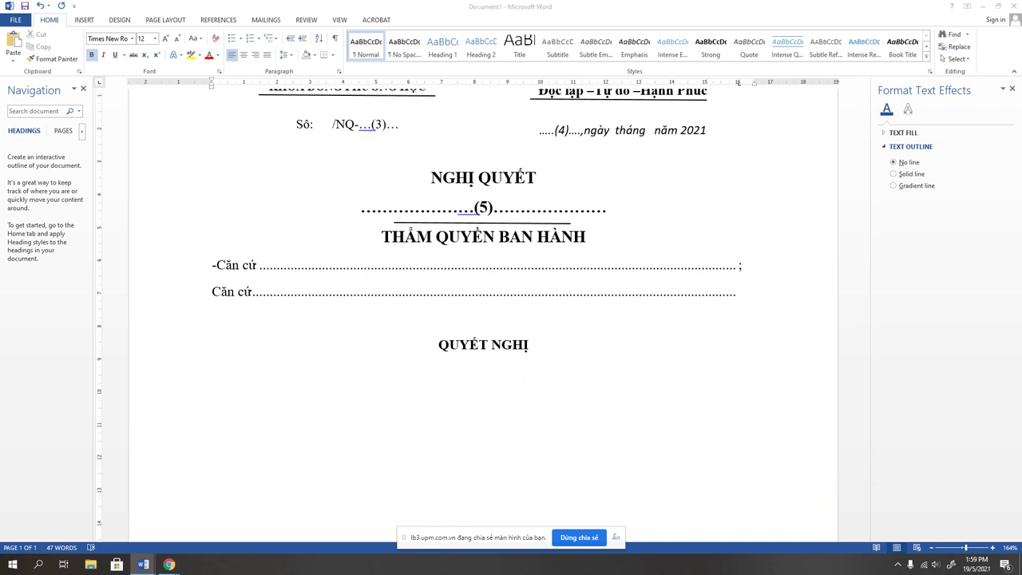
click(221, 372)
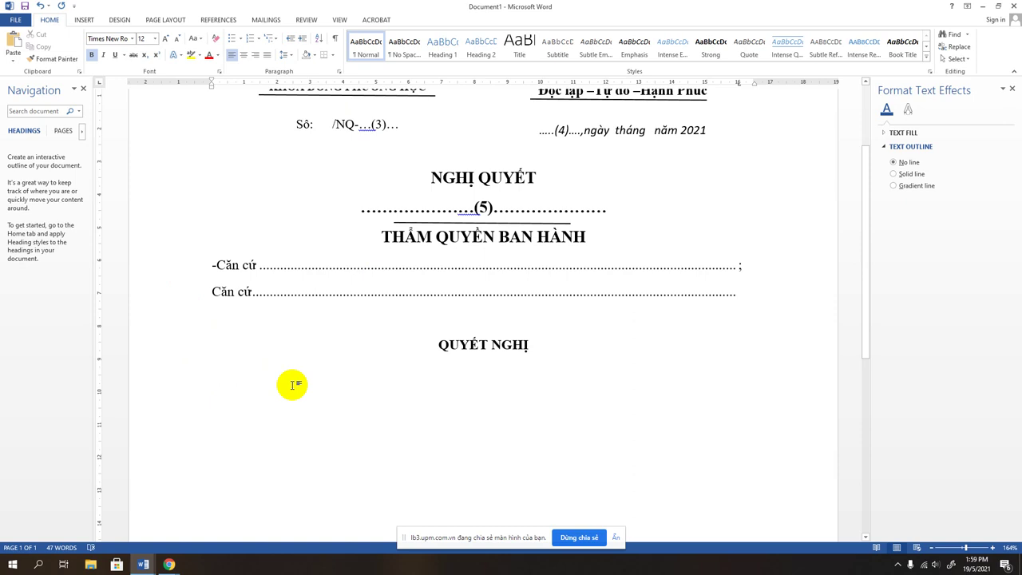
text(Đ)
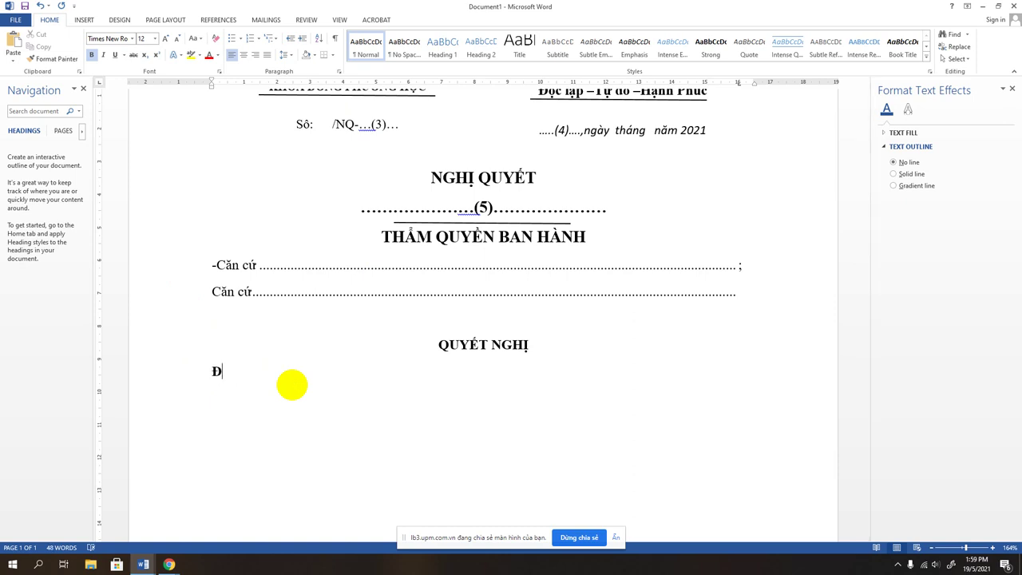
text(iề)
text(u 1)
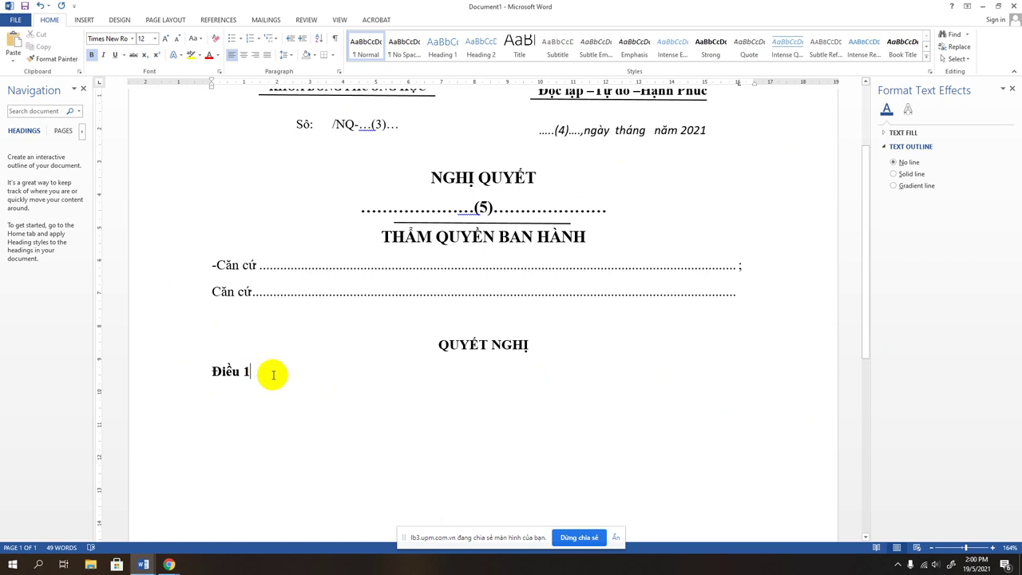
key(Tab)
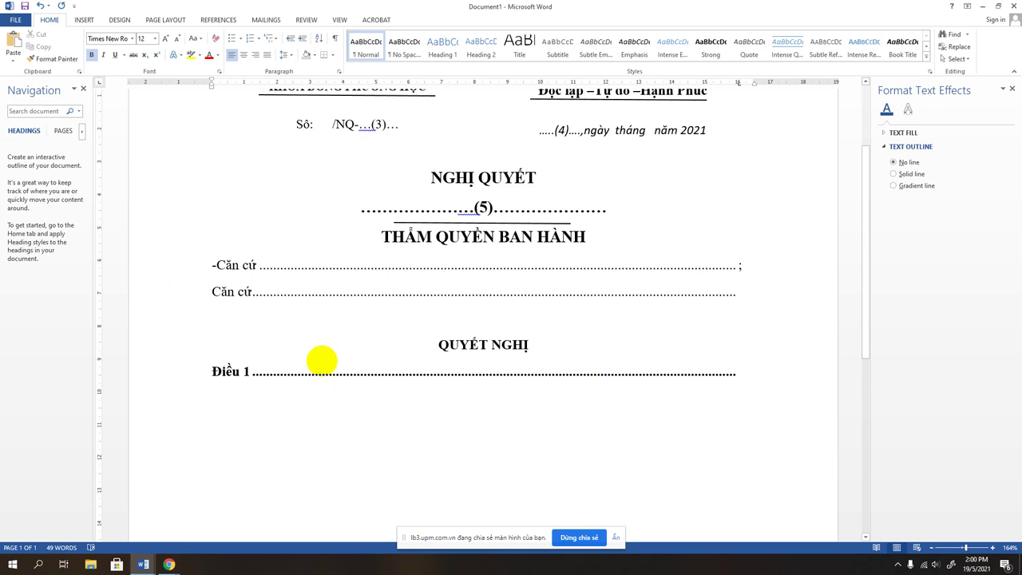
key(Return)
text(Diề)
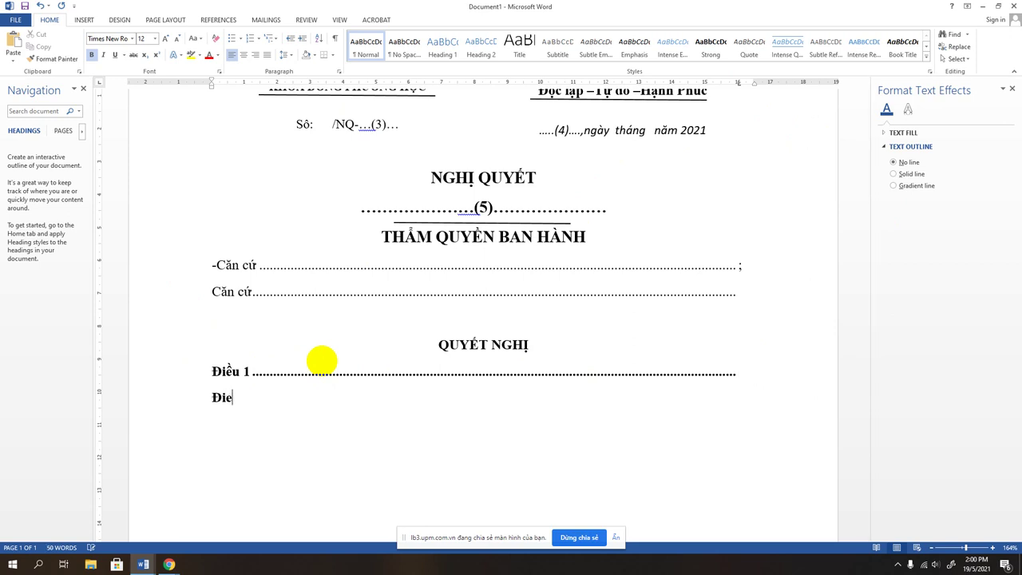
text(u2)
key(Tab)
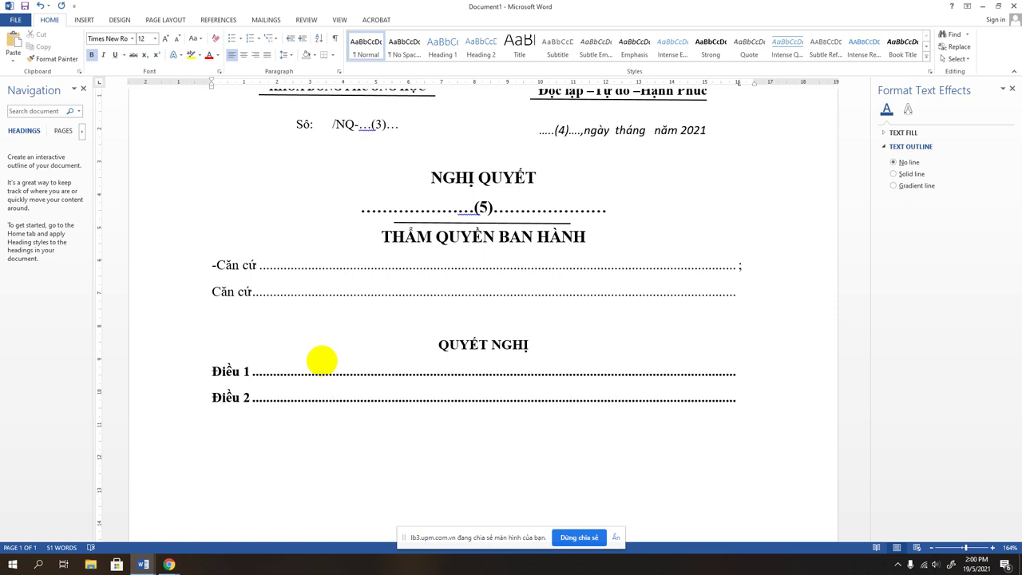
key(ctrl+z)
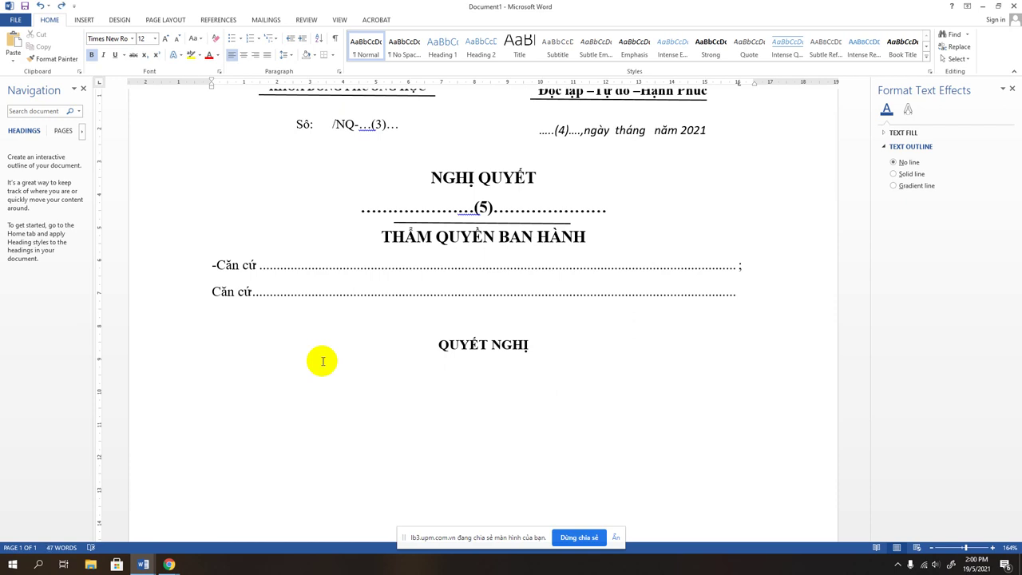
Step: Reset the empty line's formatting, left-align it, and type 'Điều 1' in Times New Roman
key(ctrl+e)
key(ctrl+space)
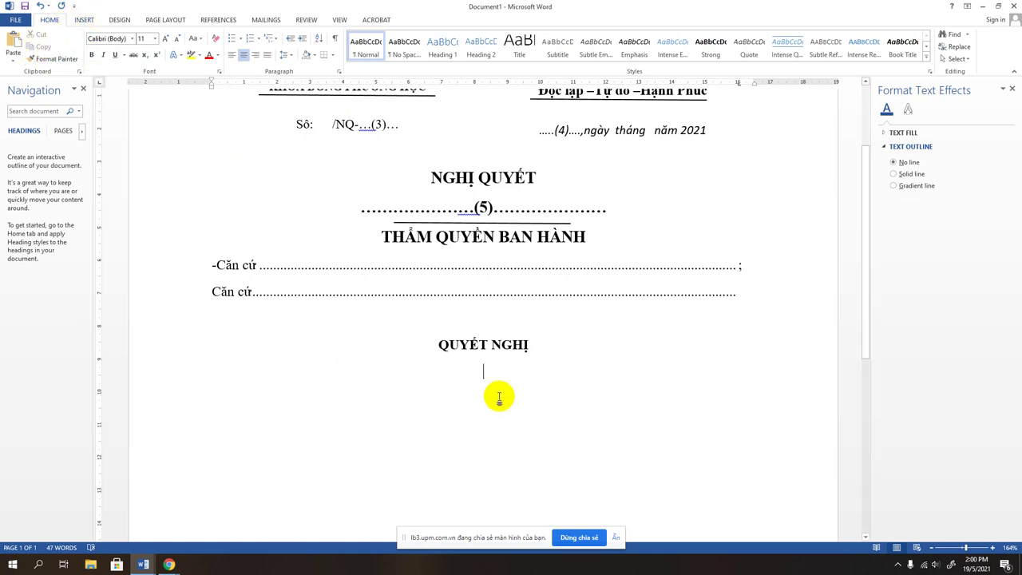
key(ctrl+l)
text(Đi)
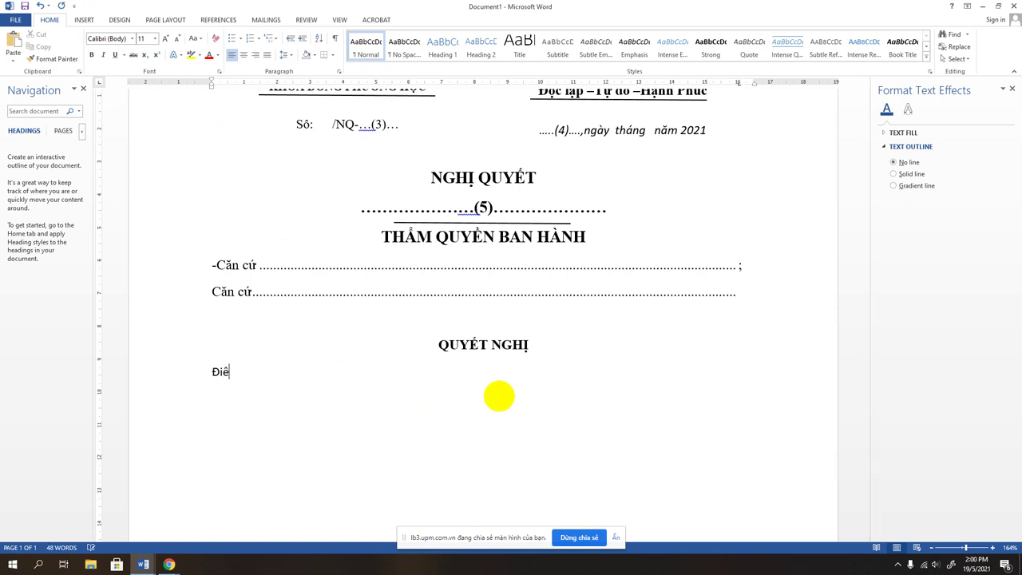
text(ều 1)
key(shift+Home)
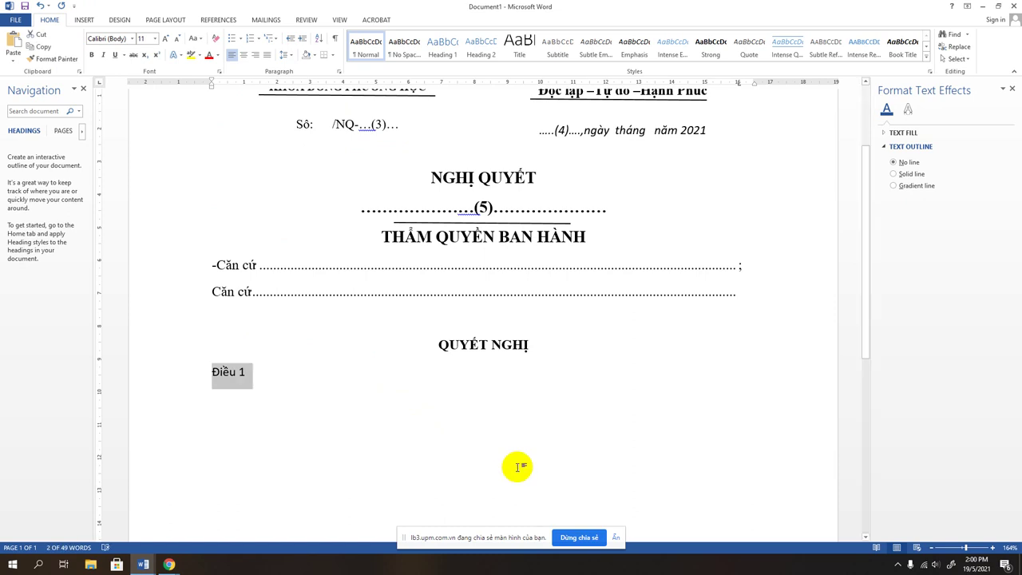
scroll(486, 444, down, 3)
scroll(487, 445, down, 3)
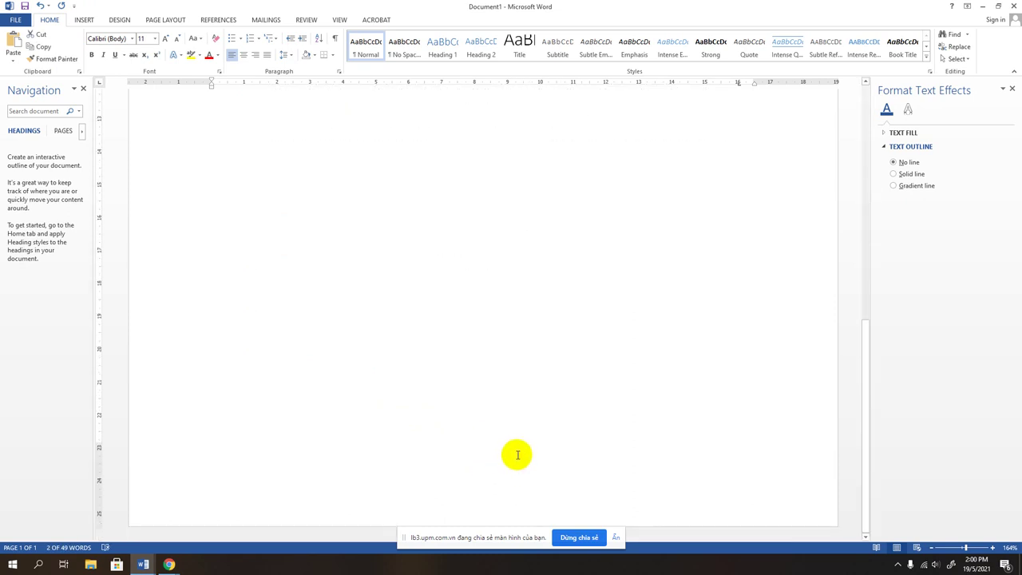
scroll(337, 296, up, 1)
scroll(337, 296, up, 4)
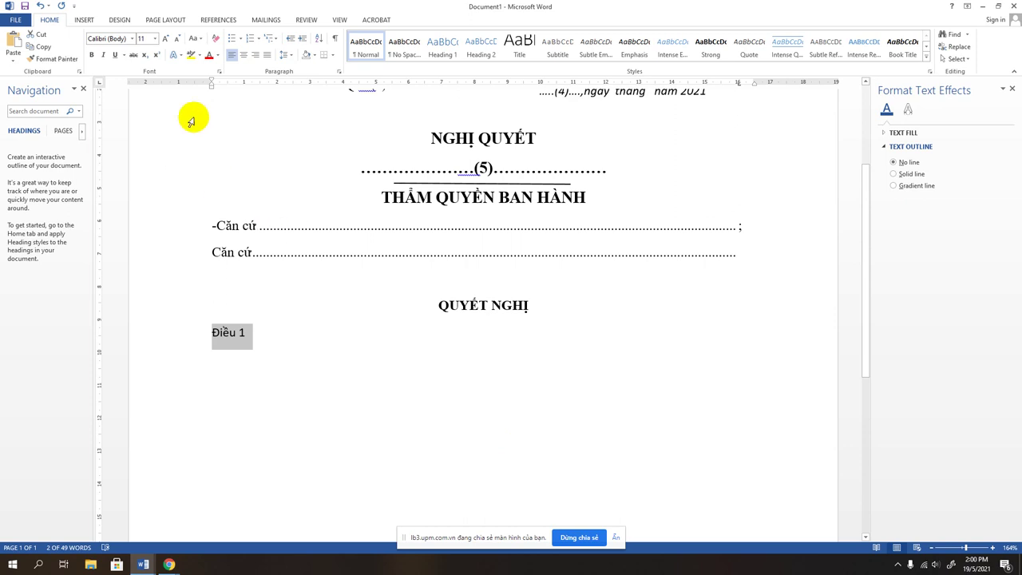
click(133, 38)
click(114, 101)
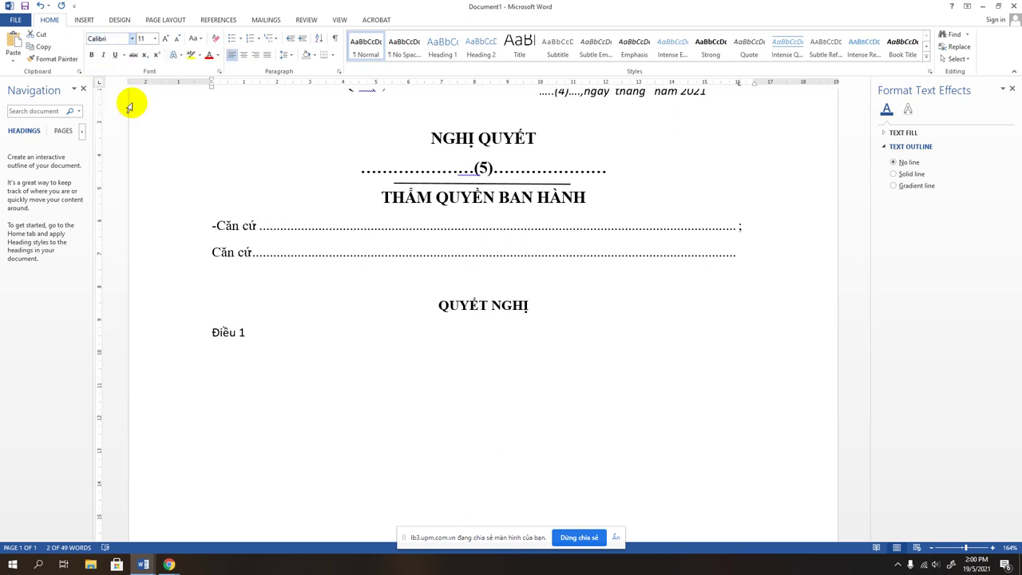
Step: Bold 'Điều 1' and fill its line and the line below with dotted leaders
click(294, 345)
drag(278, 337, 205, 333)
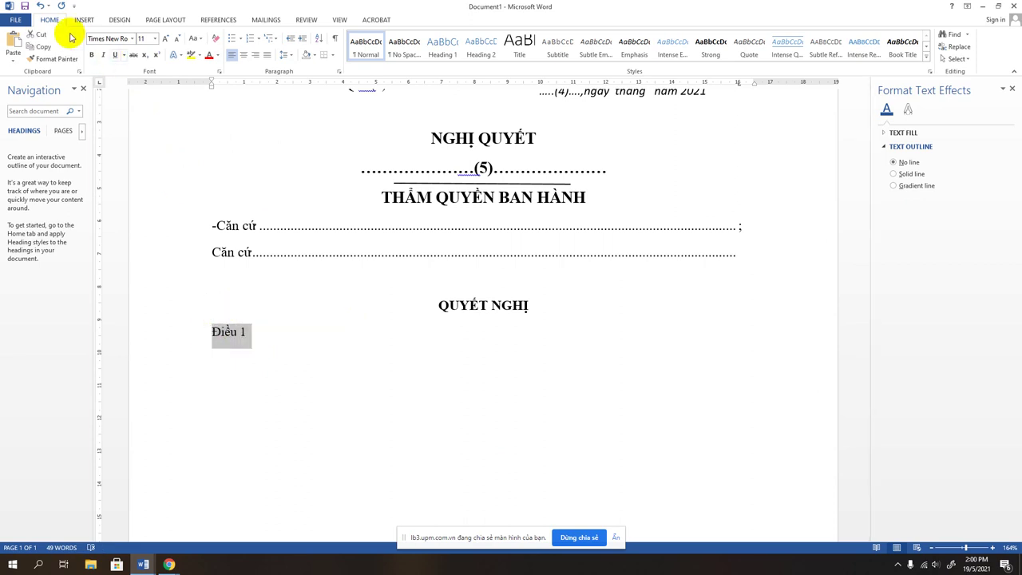
click(91, 54)
click(256, 337)
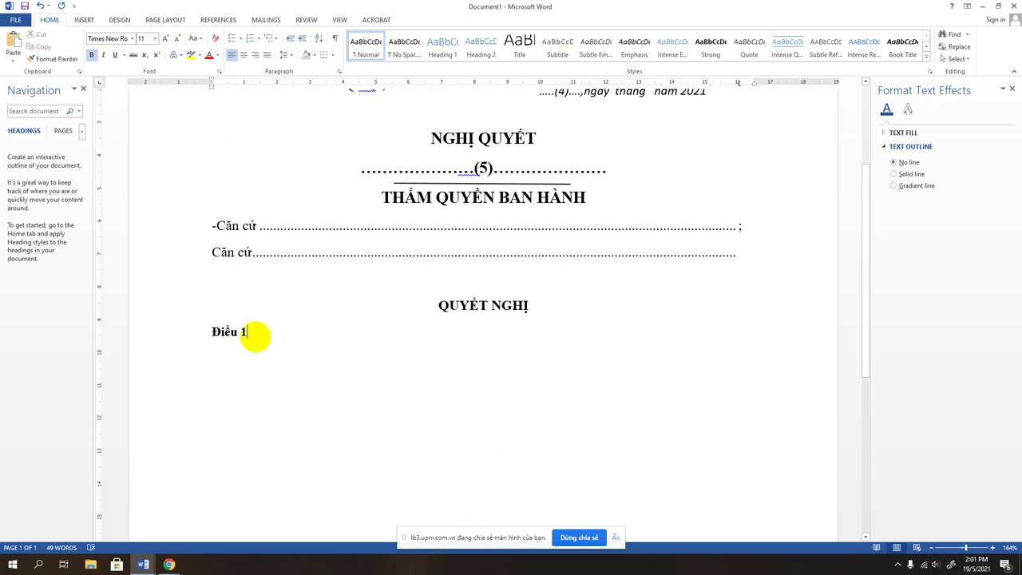
key(Tab)
text(;)
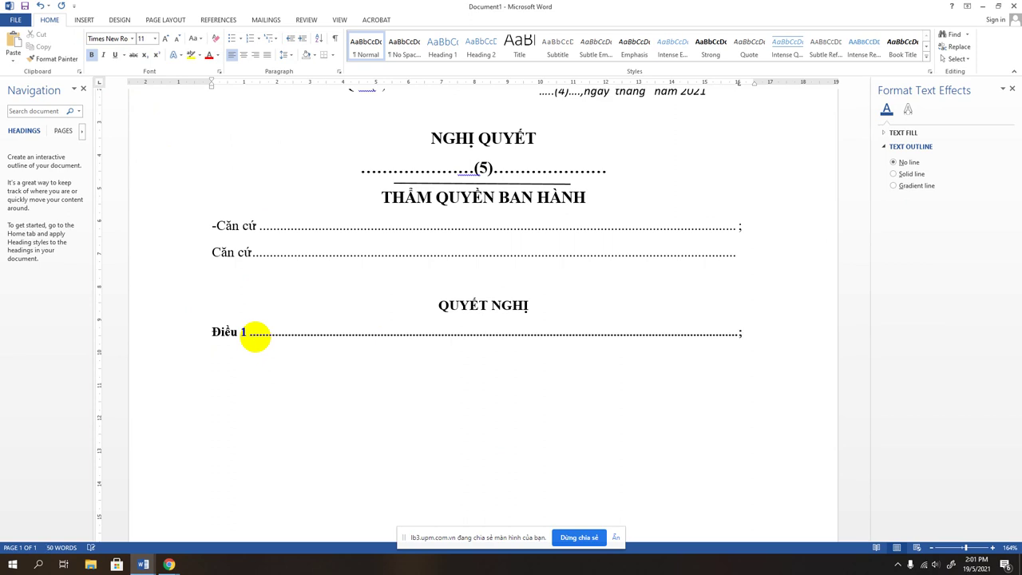
key(Tab)
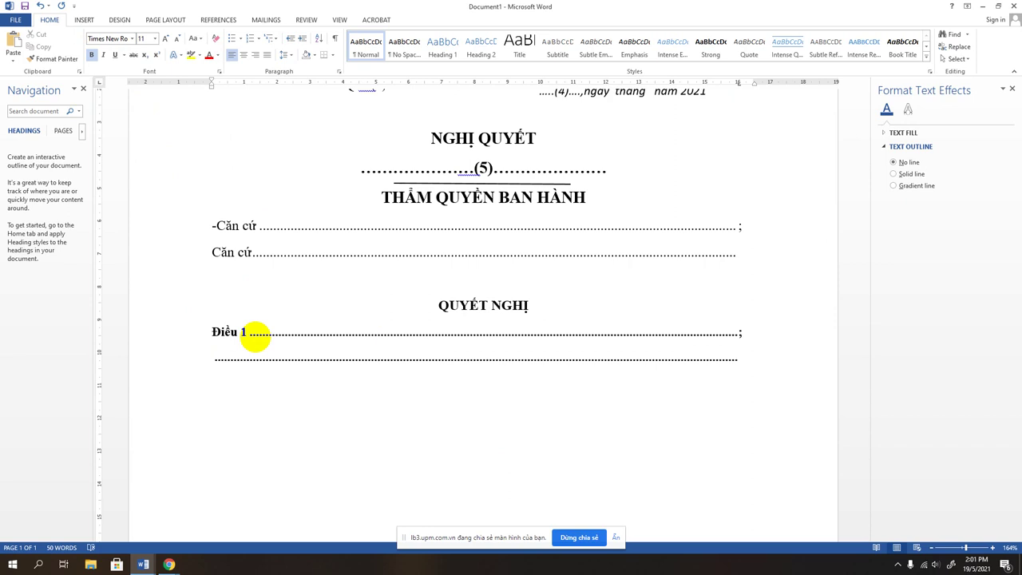
Step: Add dotted 'Điều 2' and 'Điều 3' lines, ending the last one with '/.'
key(Return)
text(Đi)
text(êu)
text(2)
key(BackSpace)
text(2)
key(Tab)
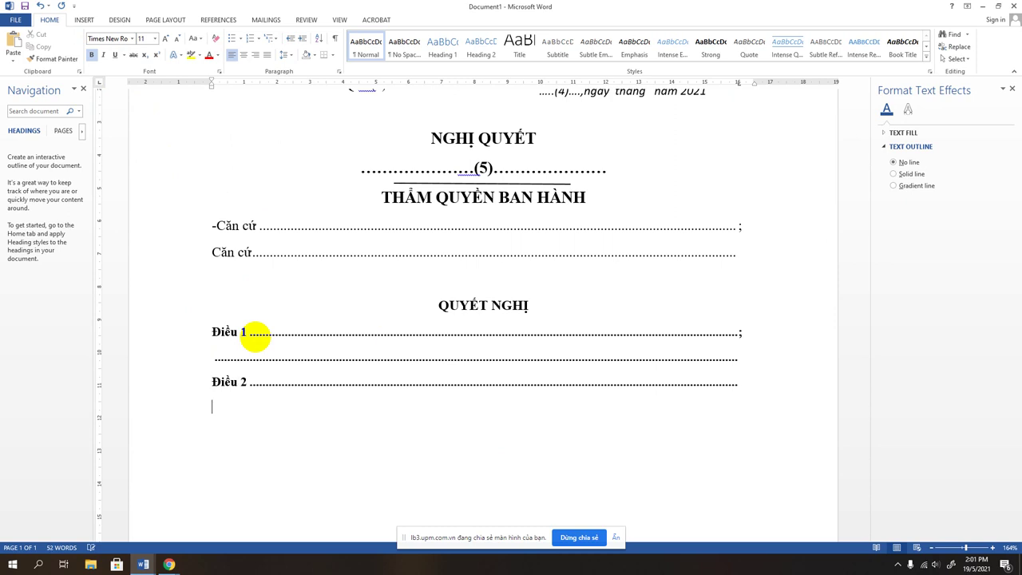
key(Return)
text(Đi)
text(ều 3)
key(Tab)
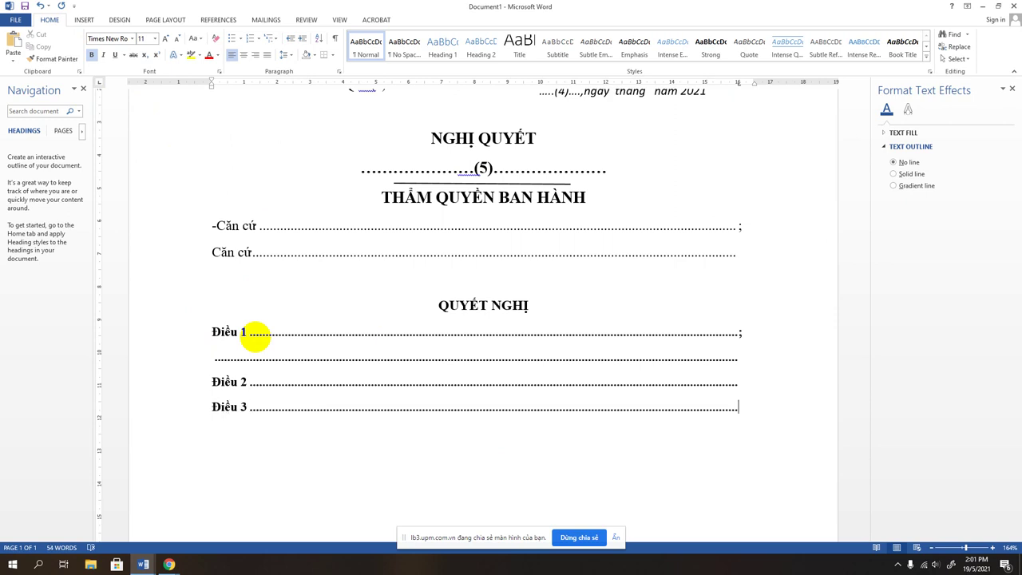
key(Tab)
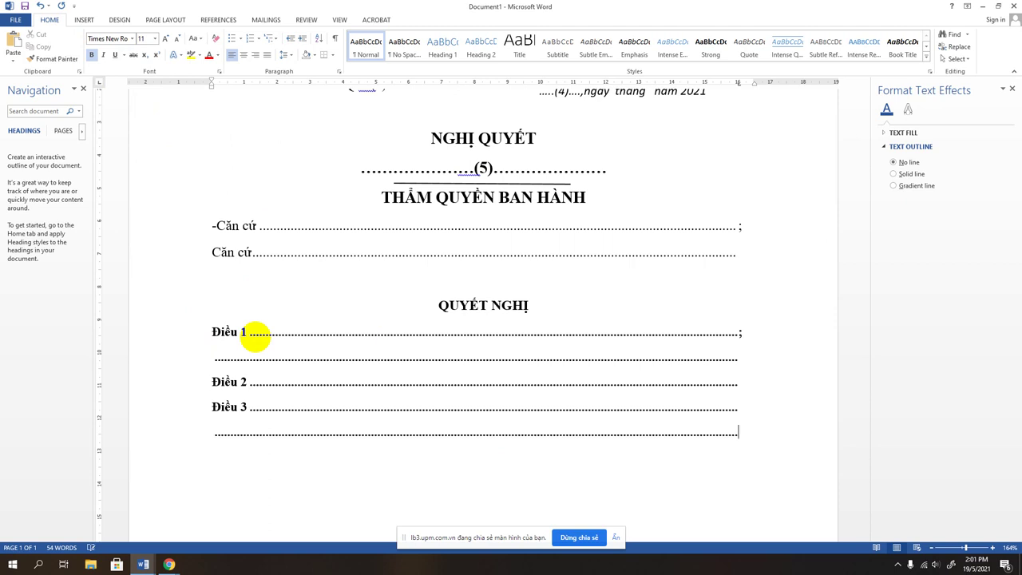
key(Tab)
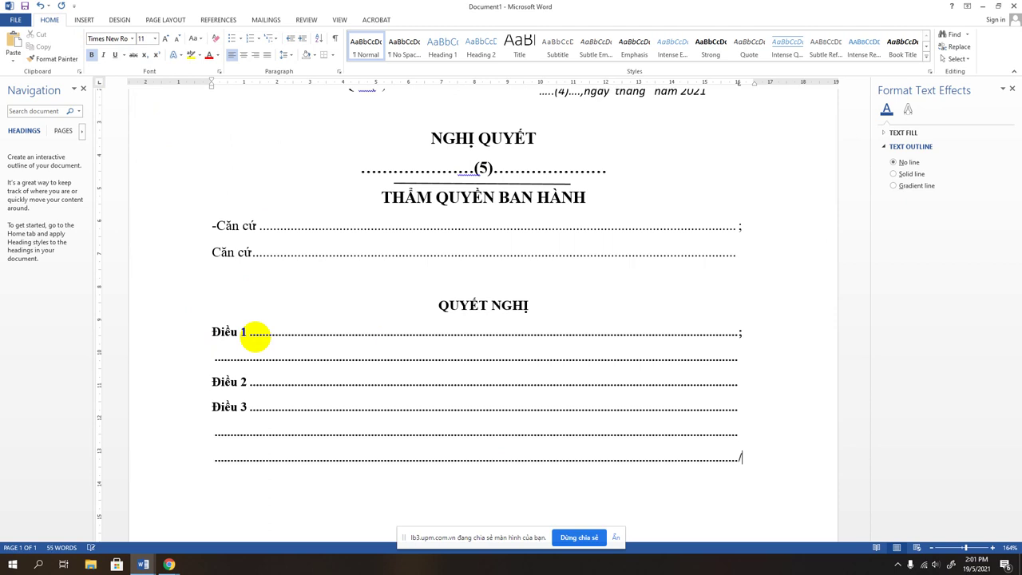
text(/)
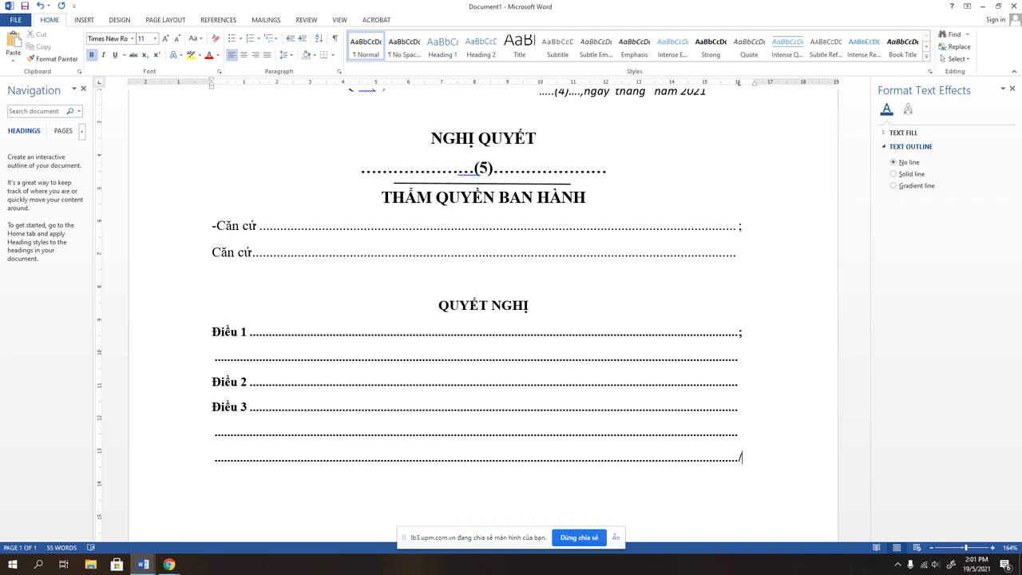
text(.)
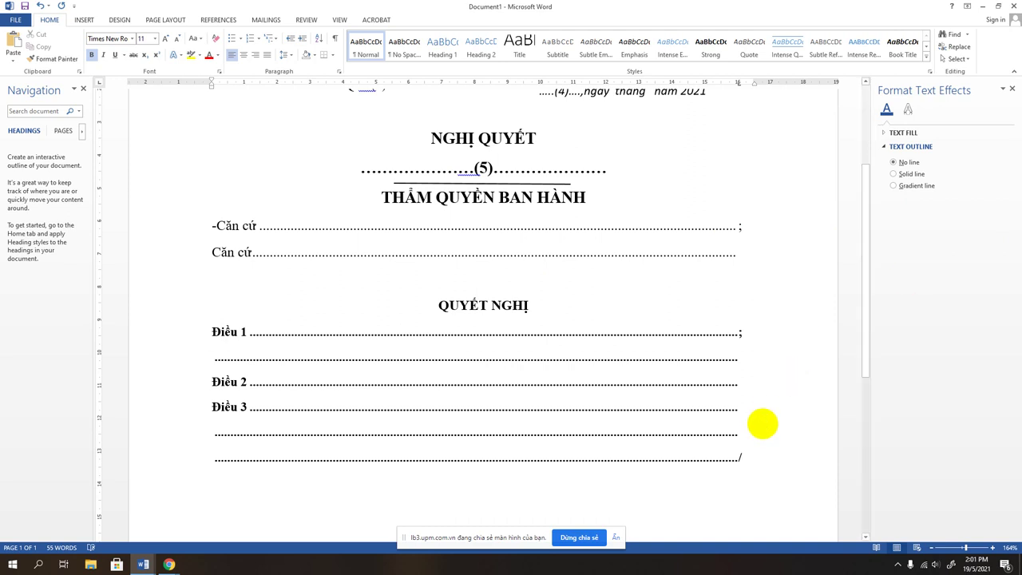
Step: Reduce the line spacing of the Điều 1–3 paragraphs in the Paragraph dialog
drag(213, 332, 659, 469)
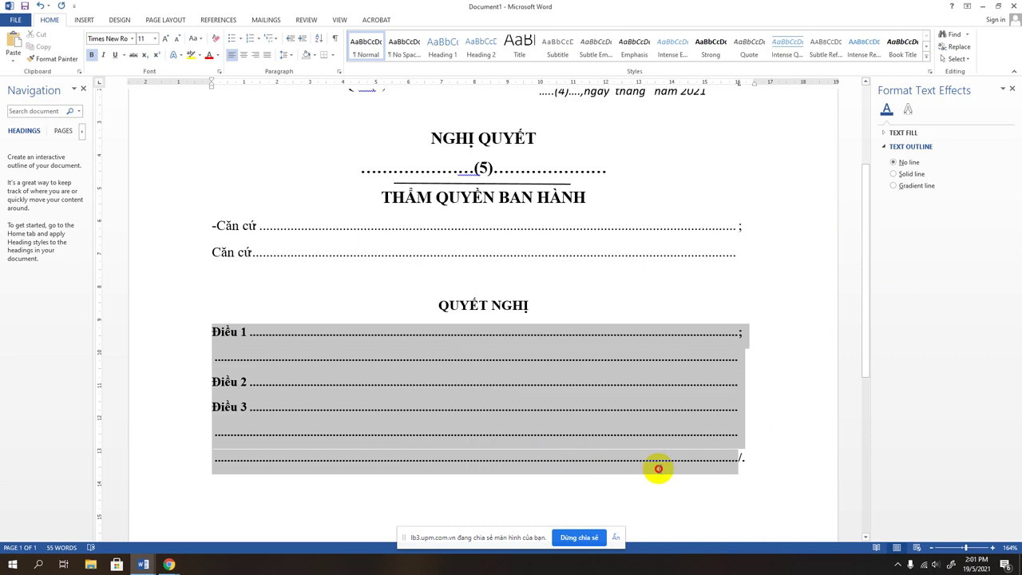
click(339, 71)
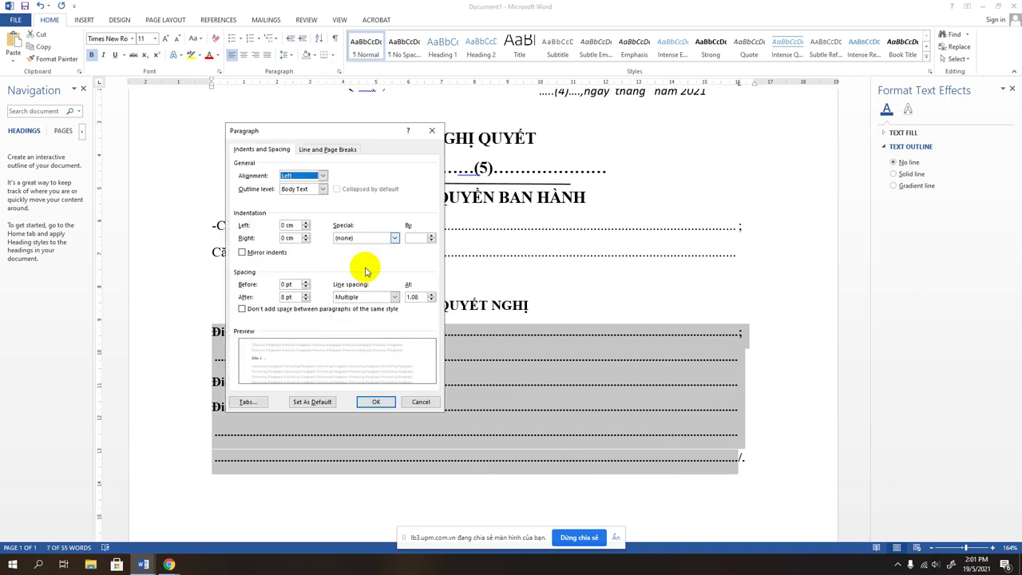
click(414, 297)
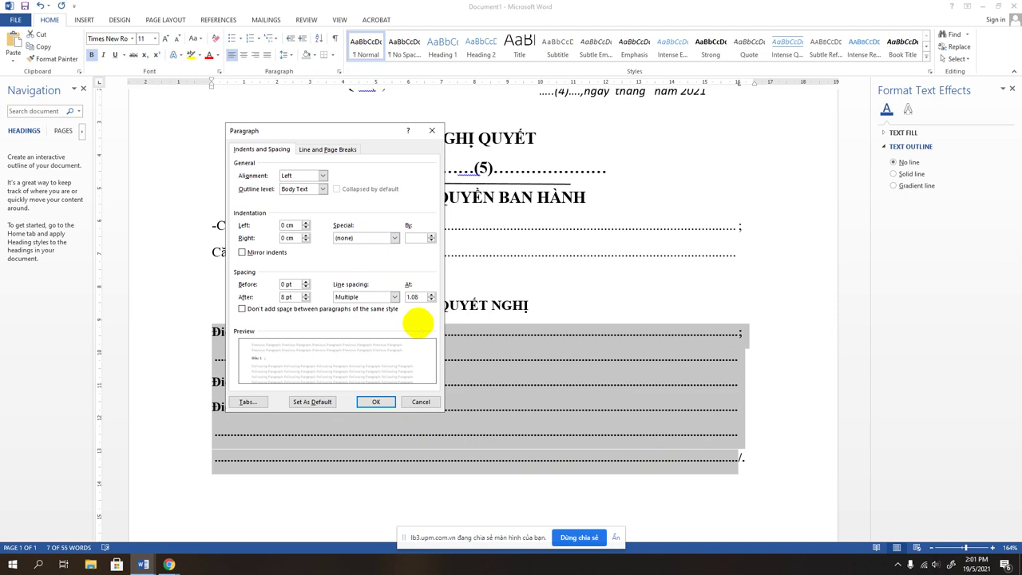
key(Return)
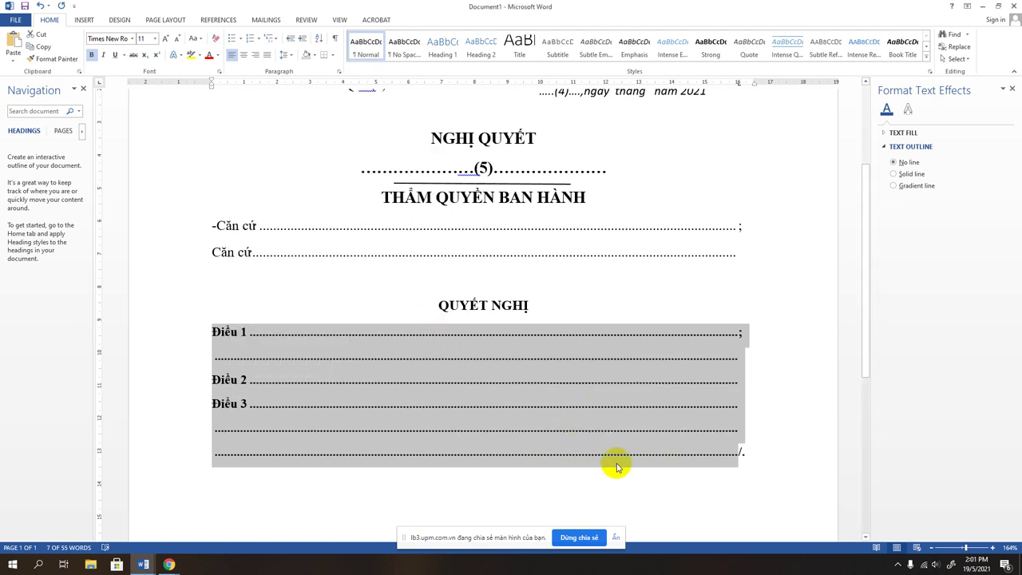
Step: Copy the header table with the university name and national motto at the page top
scroll(618, 463, down, 1)
click(744, 411)
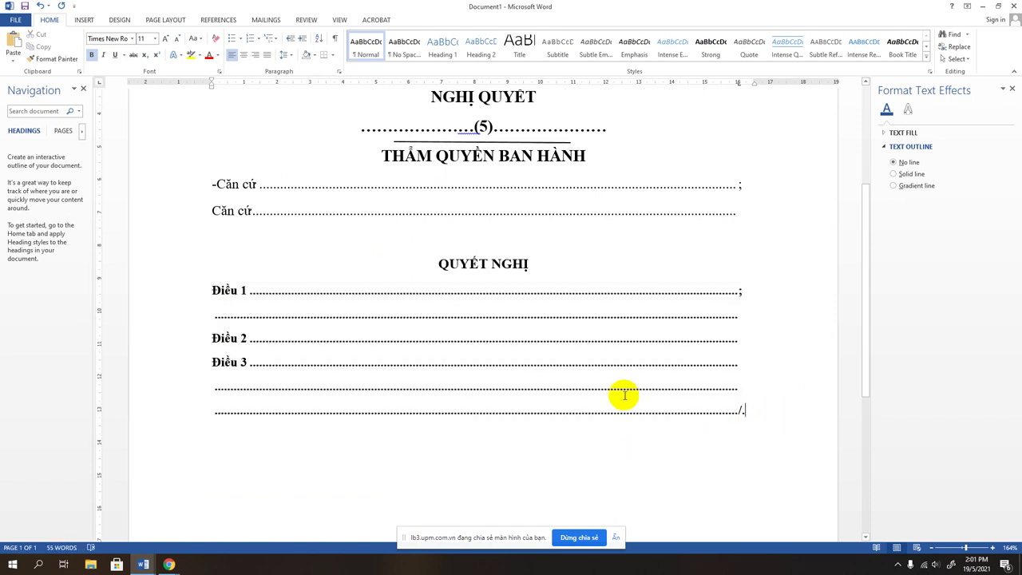
scroll(422, 319, up, 2)
scroll(424, 319, up, 3)
scroll(424, 319, down, 1)
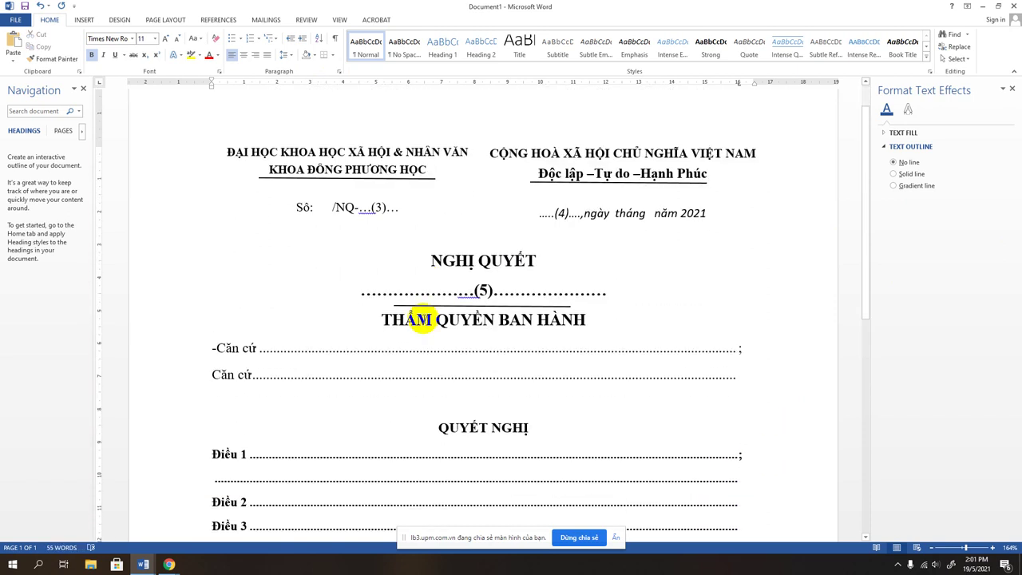
click(206, 142)
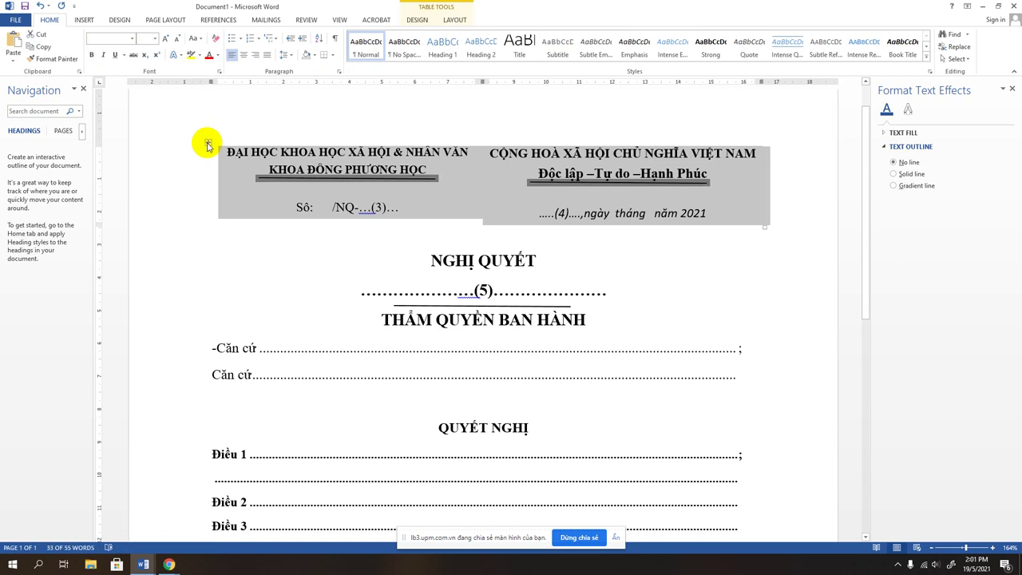
right_click(207, 142)
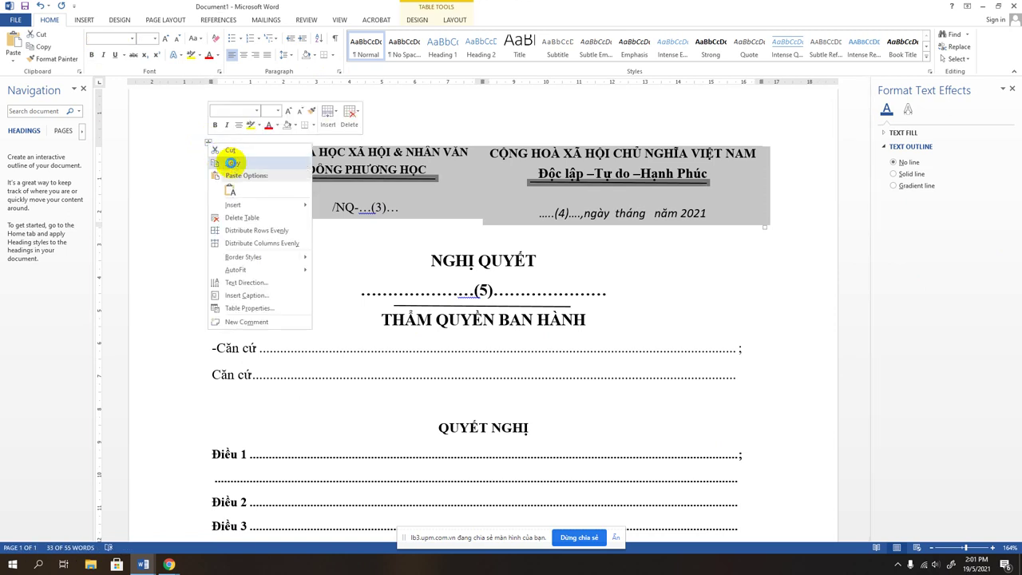
click(231, 164)
Step: Paste the header table on a new line below the final dotted line
scroll(370, 278, down, 5)
scroll(391, 311, down, 2)
click(790, 285)
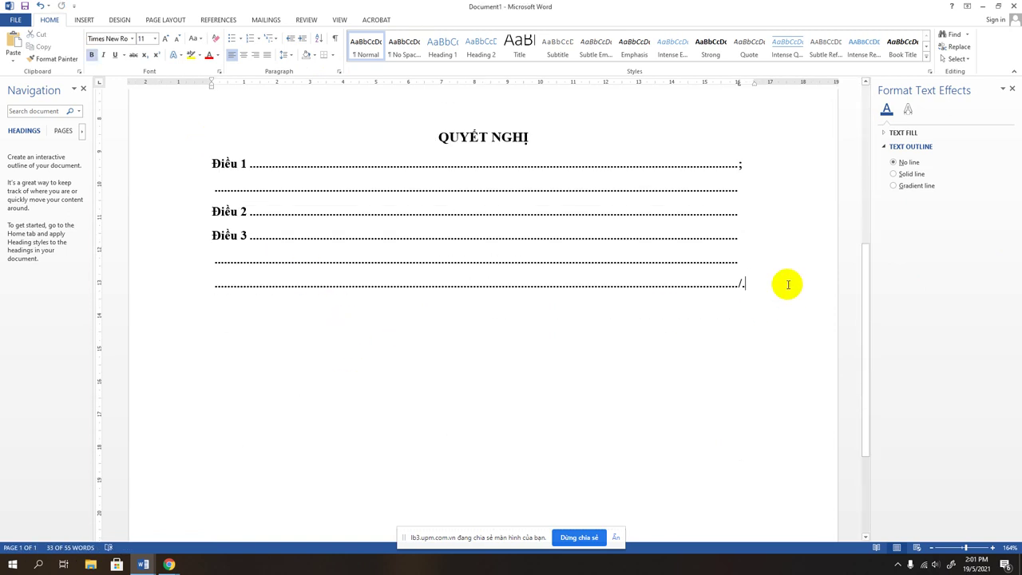
key(Return)
key(ctrl+v)
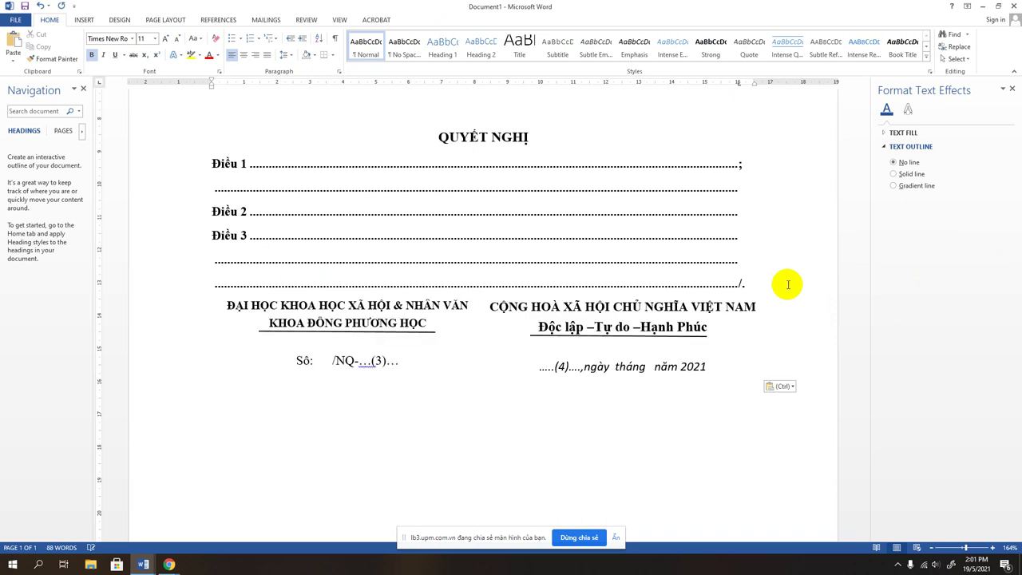
Step: Replace the left cell's university name and Số line with bold, left-aligned 'Nơi nhận'
click(231, 316)
drag(356, 353, 399, 361)
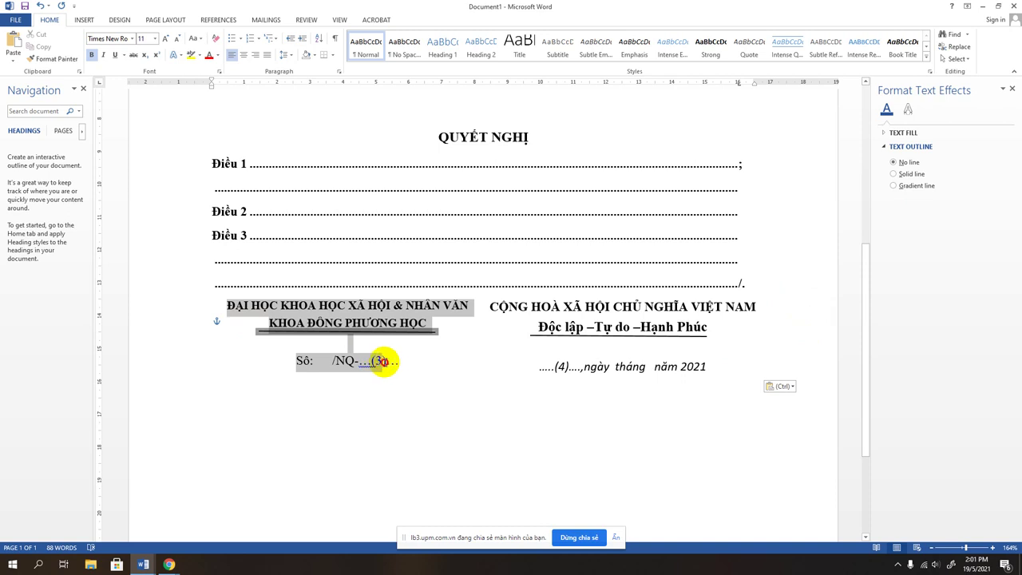
key(Delete)
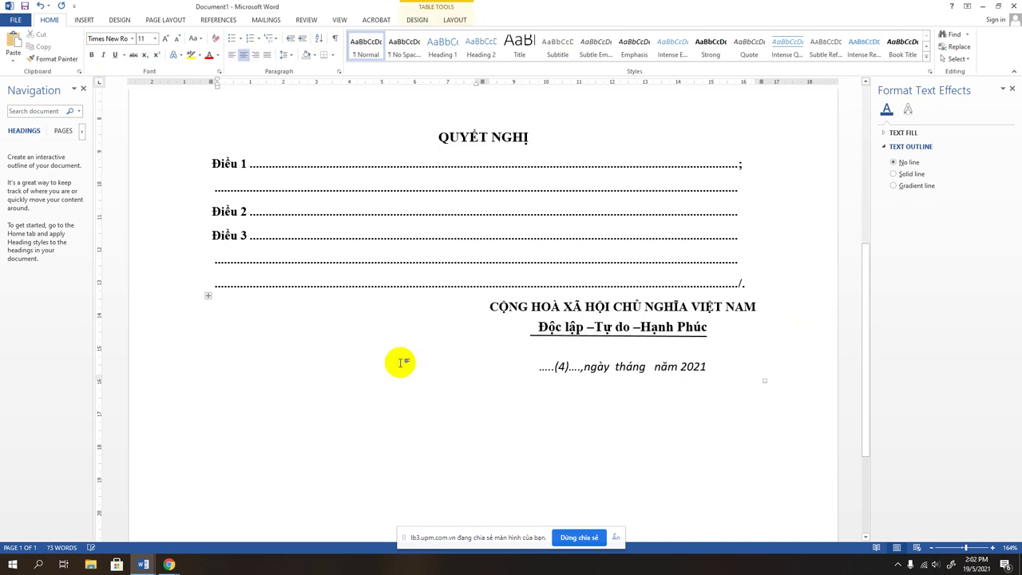
text(N)
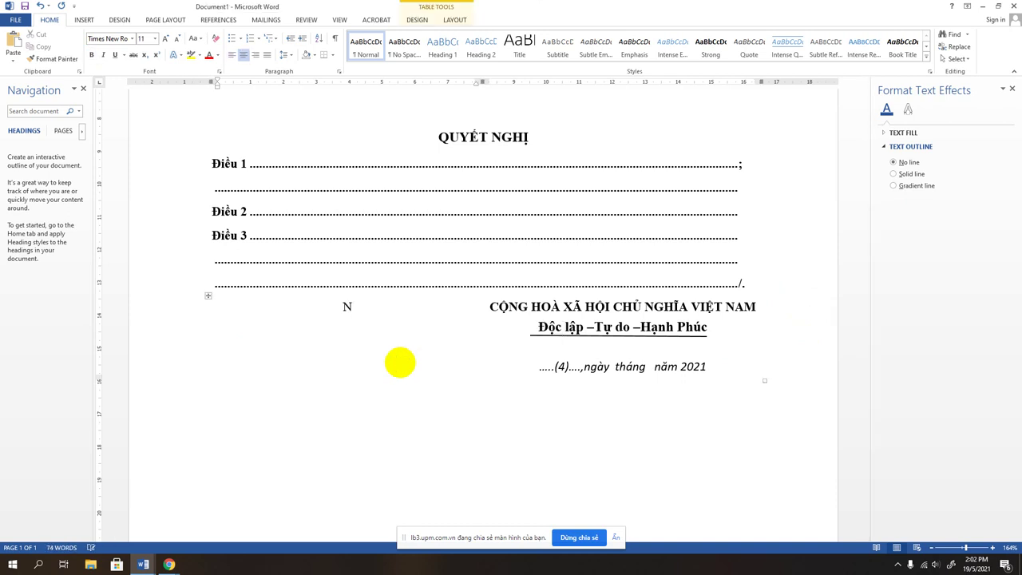
text(ơi n)
text(hận)
key(shift+Home)
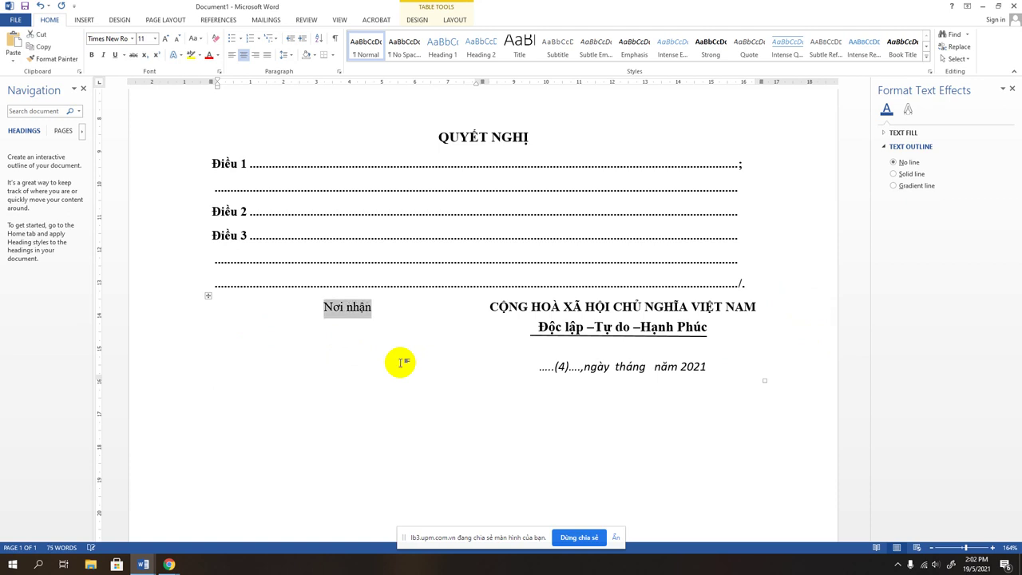
key(ctrl+b)
key(ctrl+l)
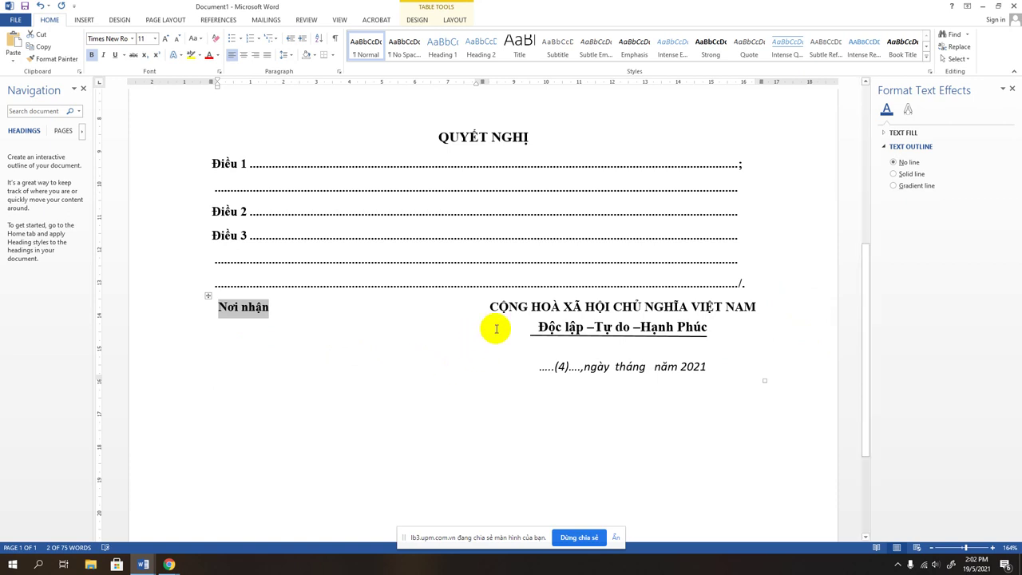
drag(483, 306, 677, 368)
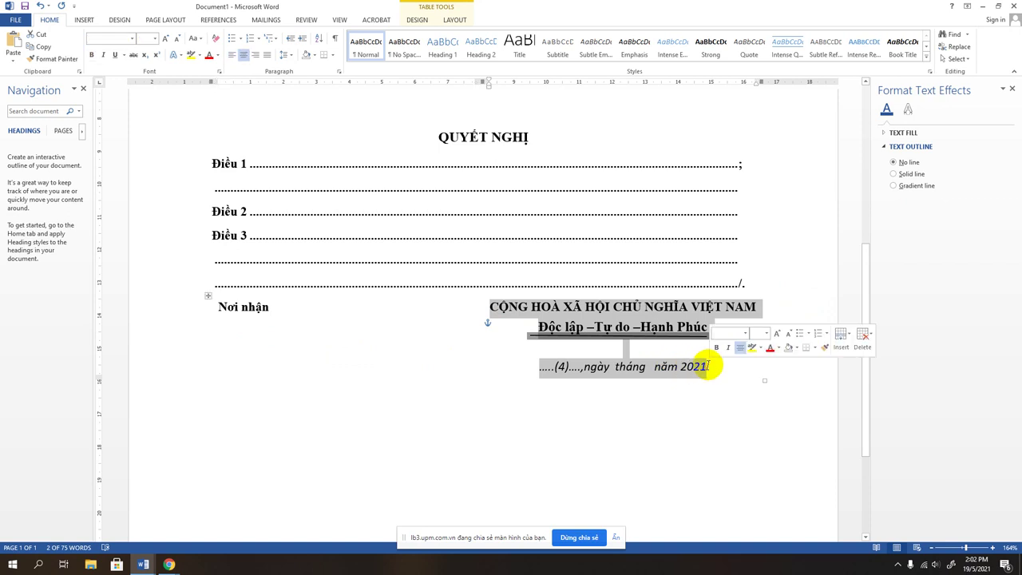
Step: Replace the right cells' text with the heading 'QUYỀN HẠN, CHỨC VỤ NGƯỜI KÝ'
key(Delete)
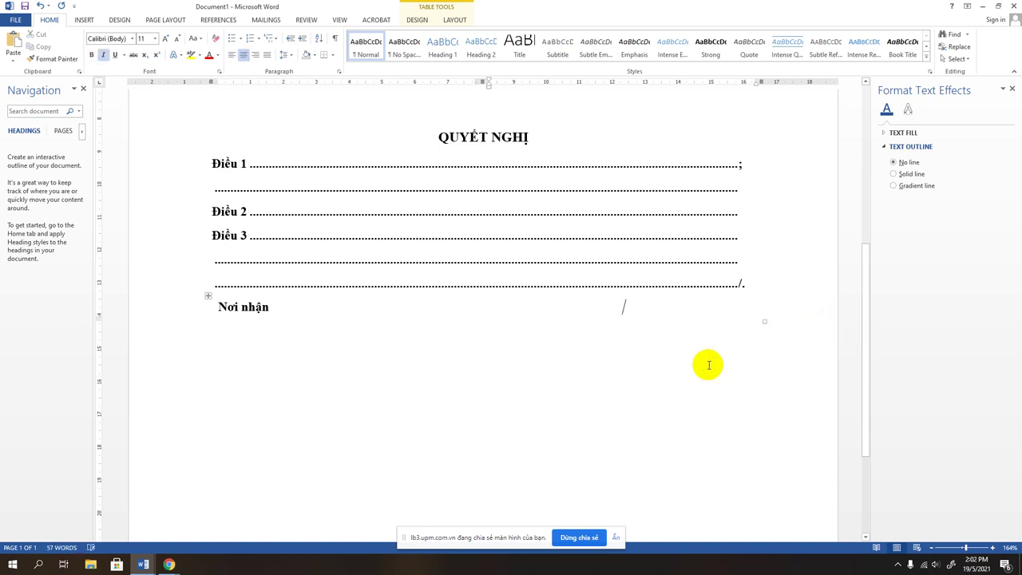
text(Quy)
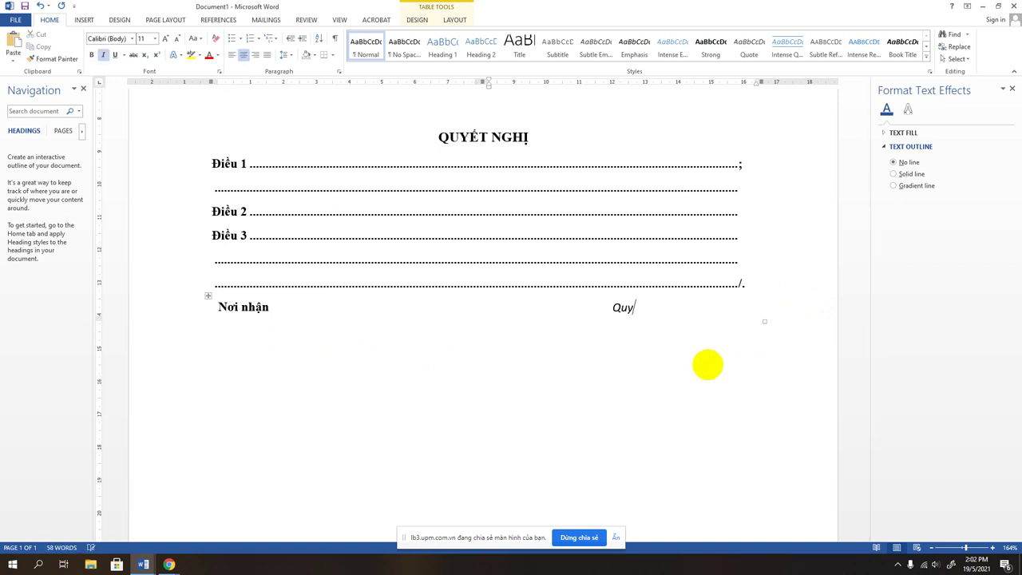
text(ên)
key(BackSpace)
key(BackSpace)
key(BackSpace)
key(BackSpace)
text(U)
text(YÊN HẠN)
text( VỊ)
key(BackSpace)
key(BackSpace)
key(BackSpace)
text(, CHƯC)
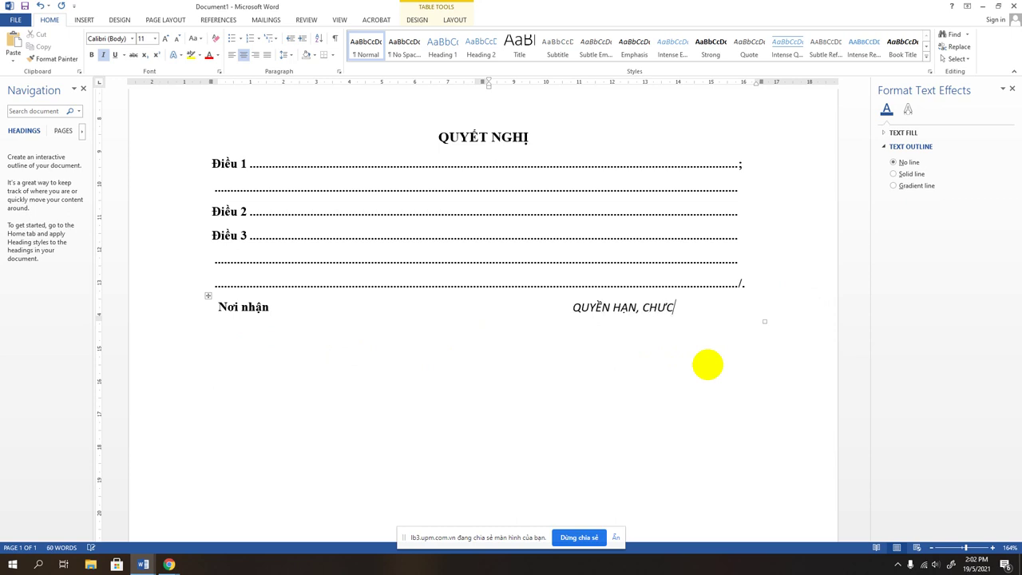
text( VU)
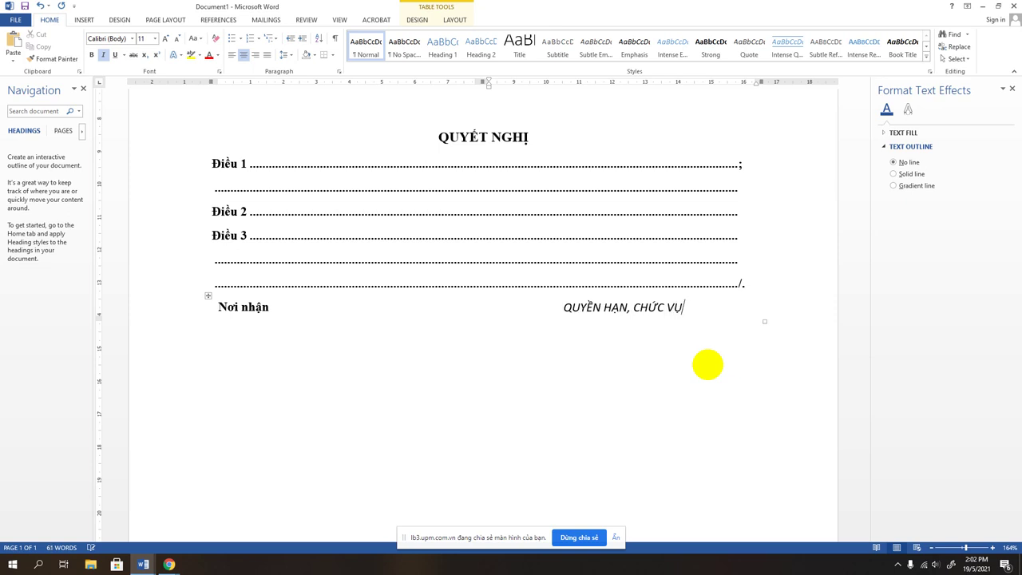
text( NGƯ)
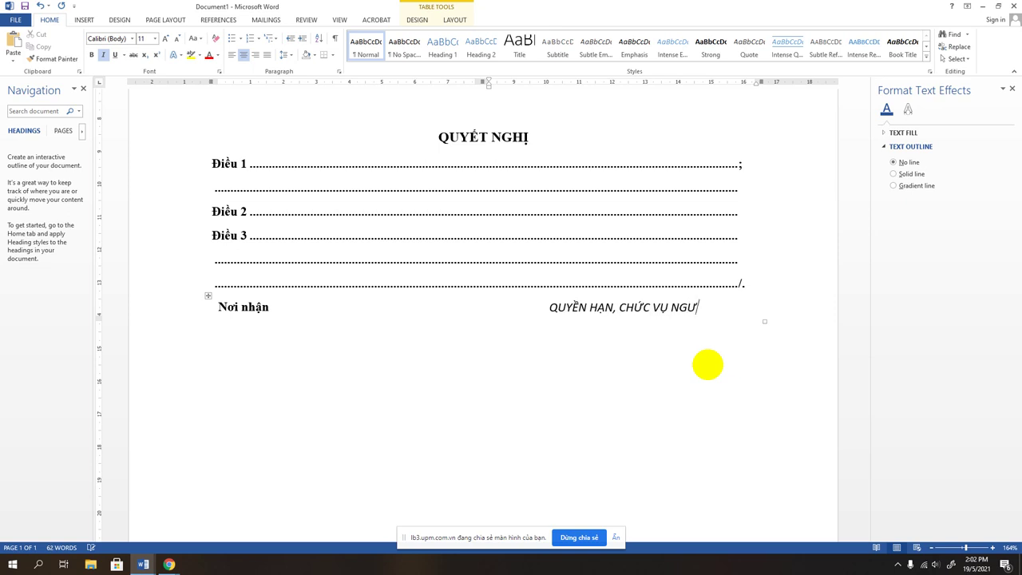
text(ỜIKÝ)
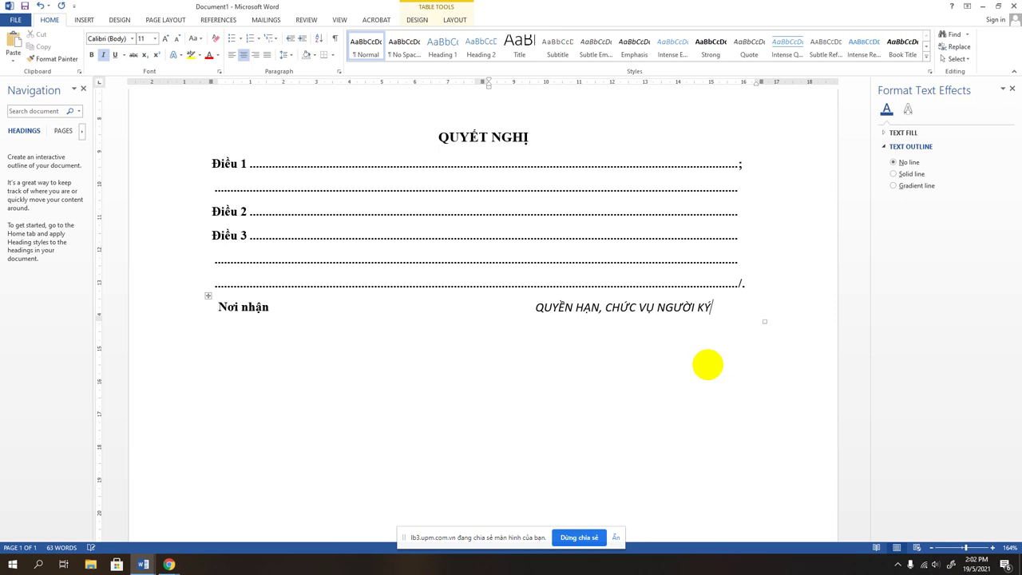
Step: Format the signer heading bold, not italic, in Times New Roman
key(shift+Home)
key(ctrl+b)
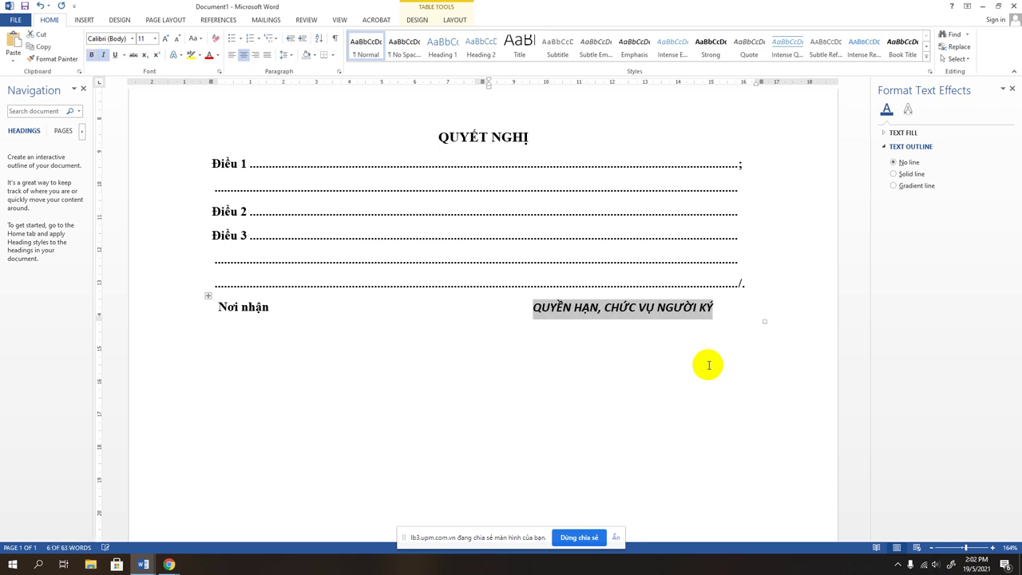
key(ctrl+i)
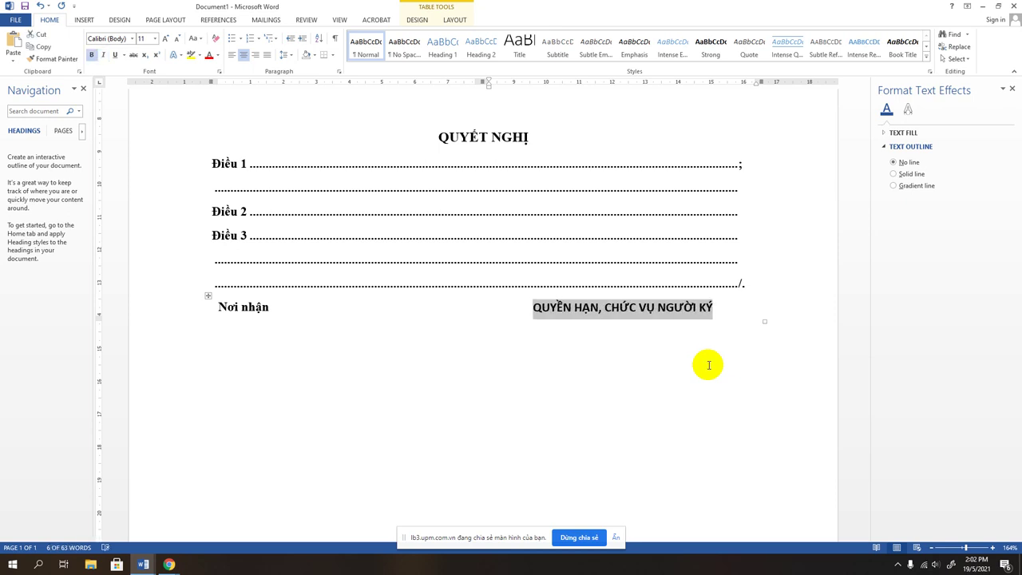
click(155, 38)
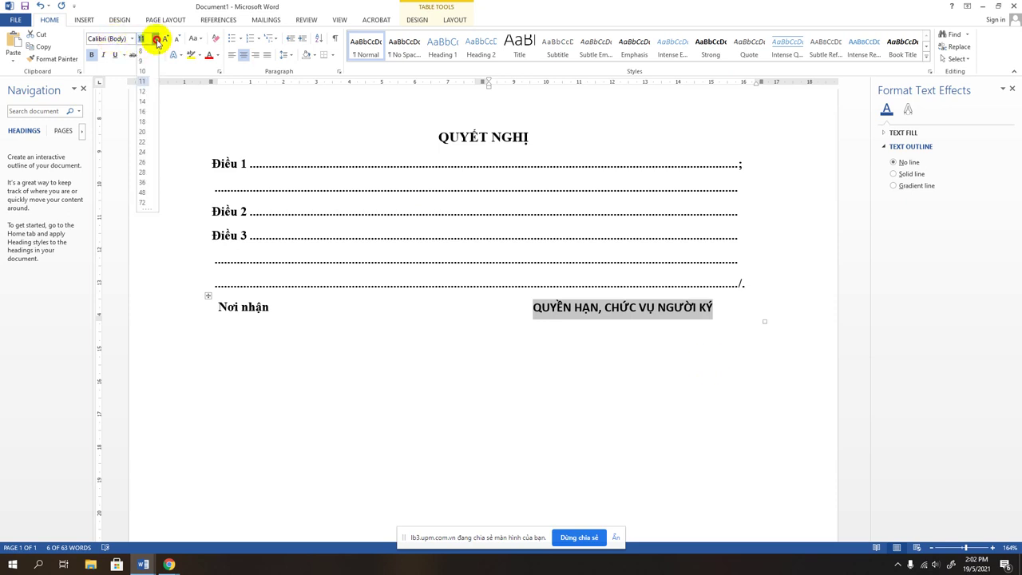
click(139, 83)
click(132, 38)
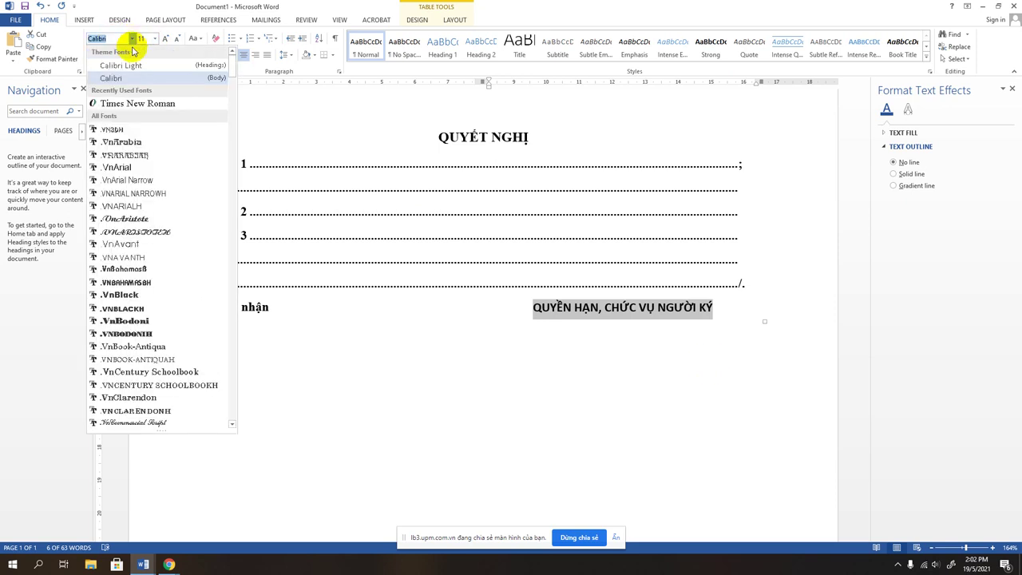
click(127, 104)
Step: Insert a blank line after the '/.' line, above the signature table
click(431, 335)
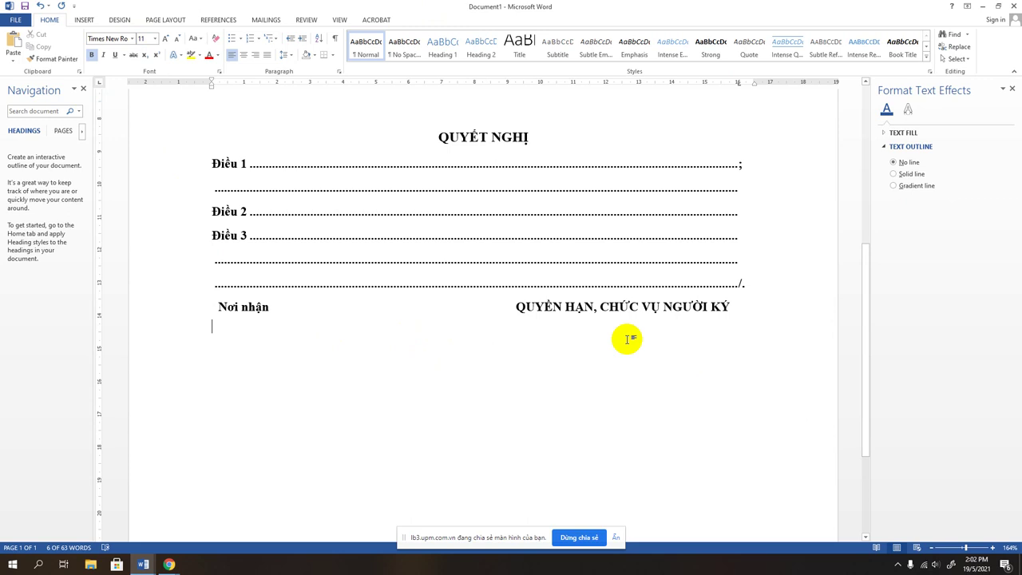
click(741, 306)
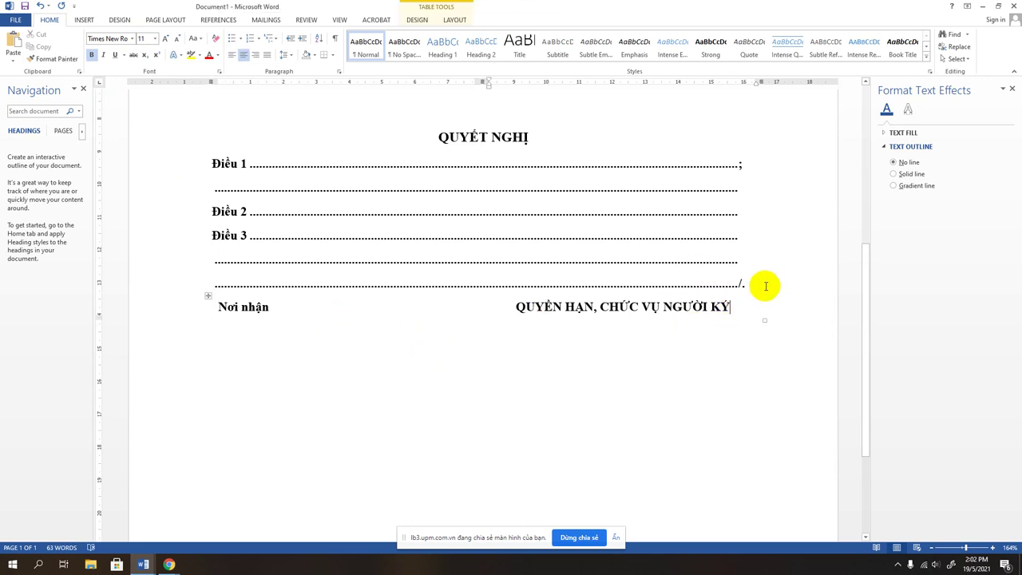
click(764, 287)
key(Return)
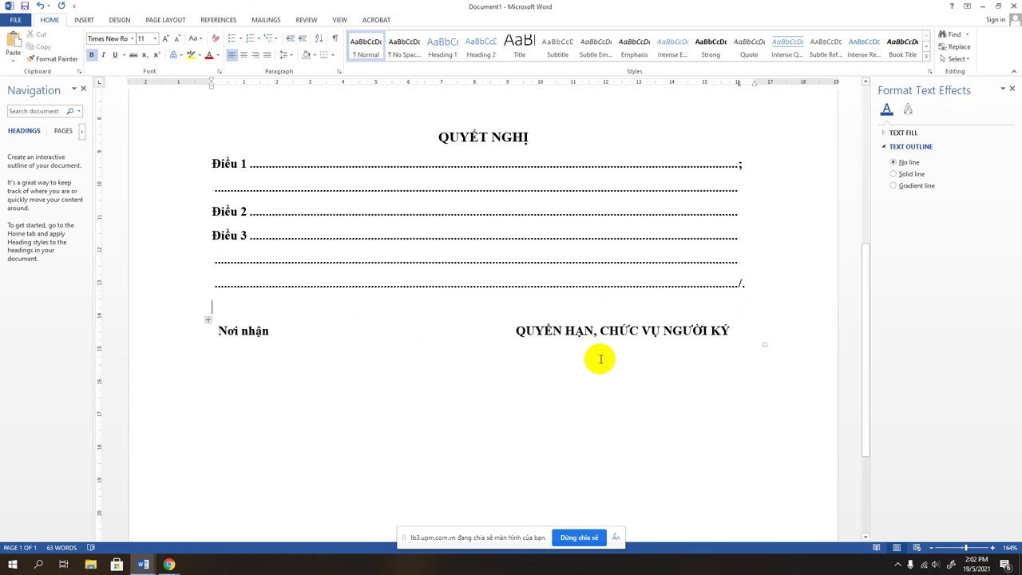
scroll(598, 357, down, 2)
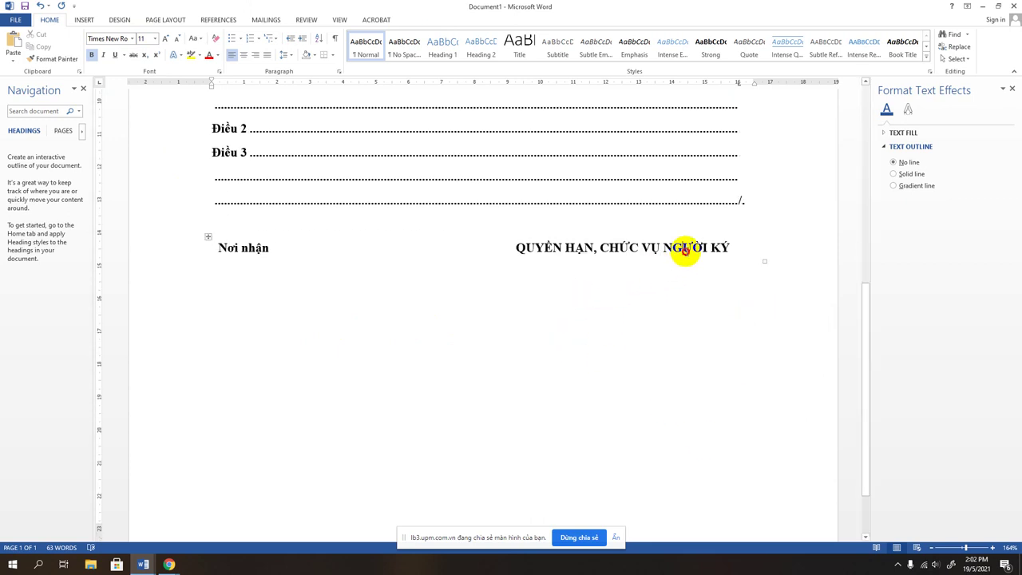
click(721, 248)
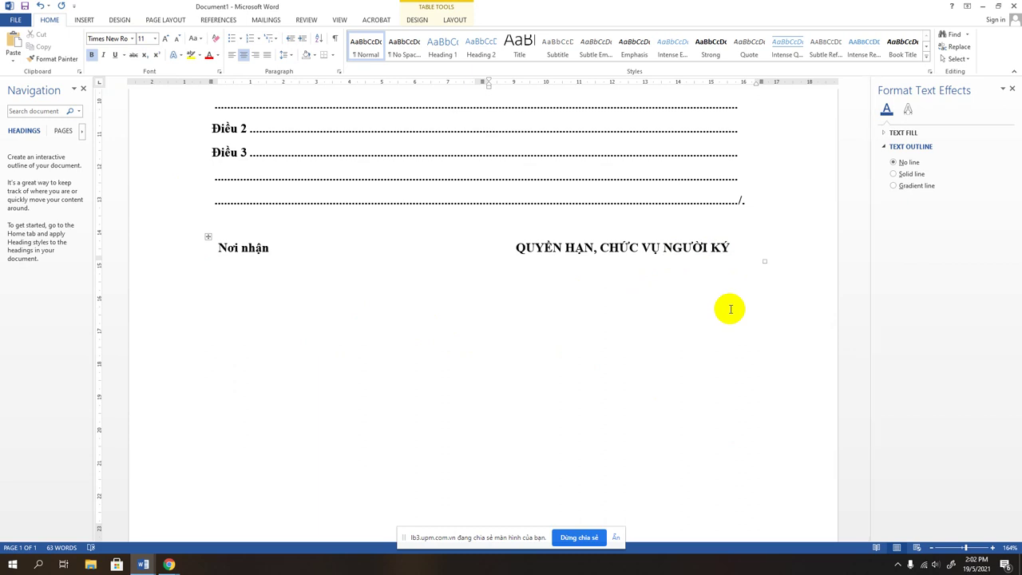
Step: Add an italic, non-bold '(Chữ ký, dấu)' line under the signer heading
key(Return)
text(()
text(Chưc)
key(BackSpace)
text(ữ k)
text(ý,)
text( dấu))
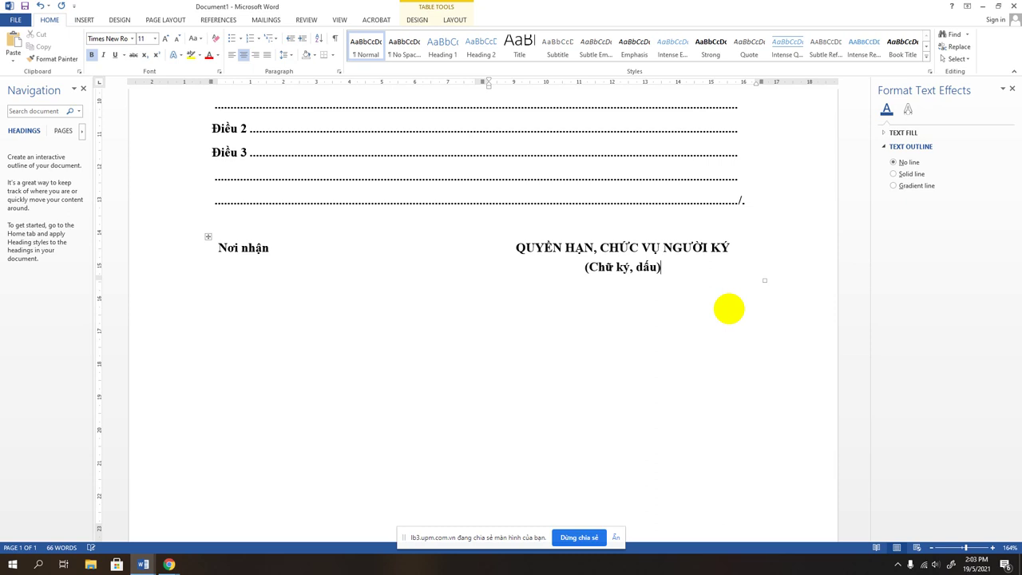
key(shift+Home)
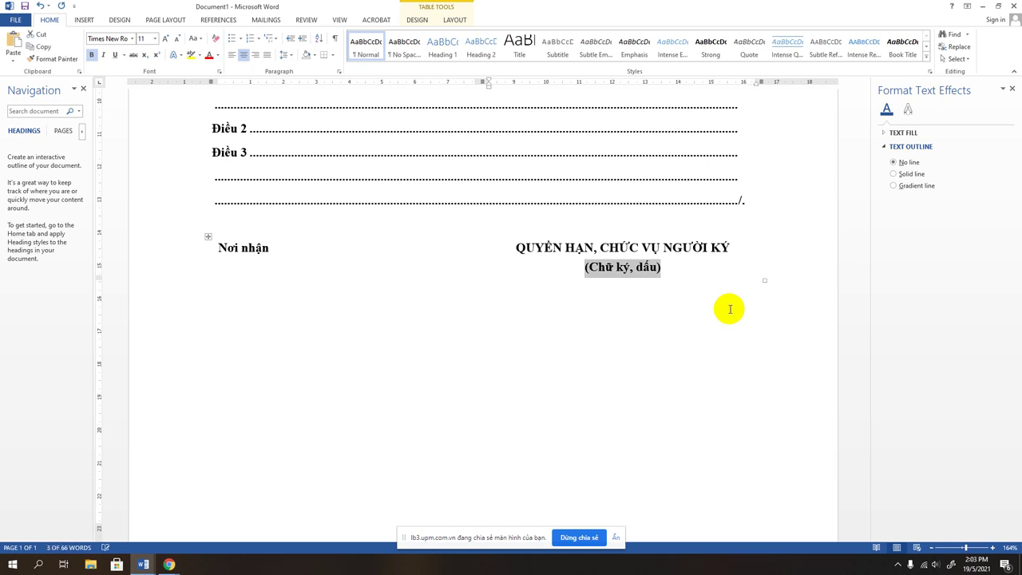
key(ctrl+i)
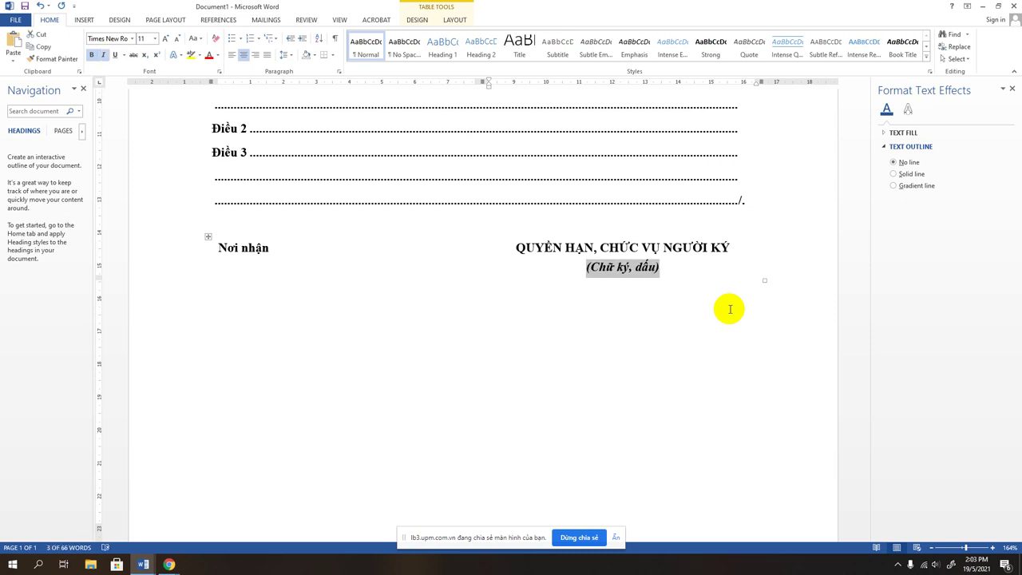
key(ctrl+b)
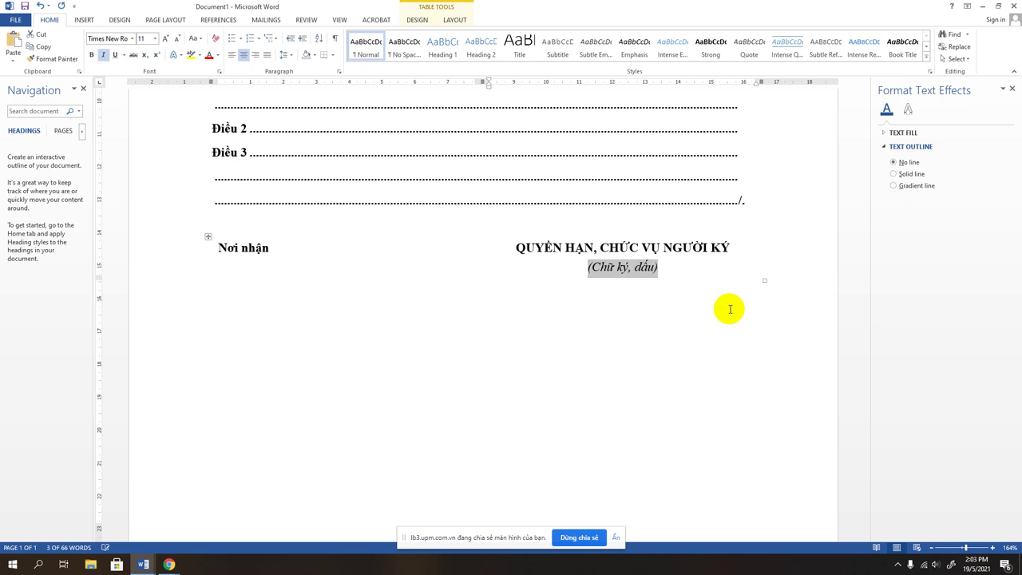
click(685, 264)
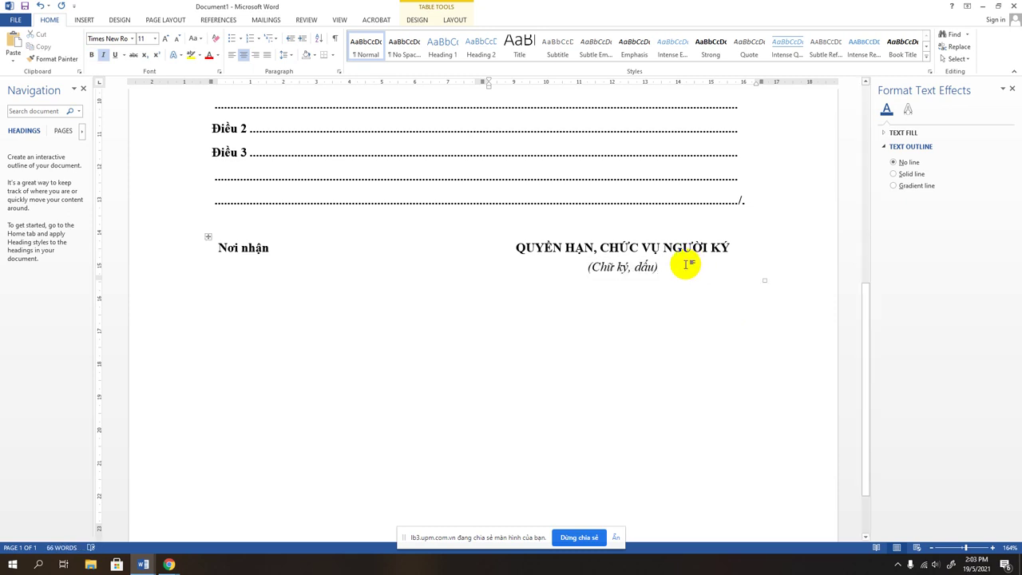
Step: Add a bold, non-italic 'Họ và tên' line below the signature space
key(Return)
key(Return)
key(Return)
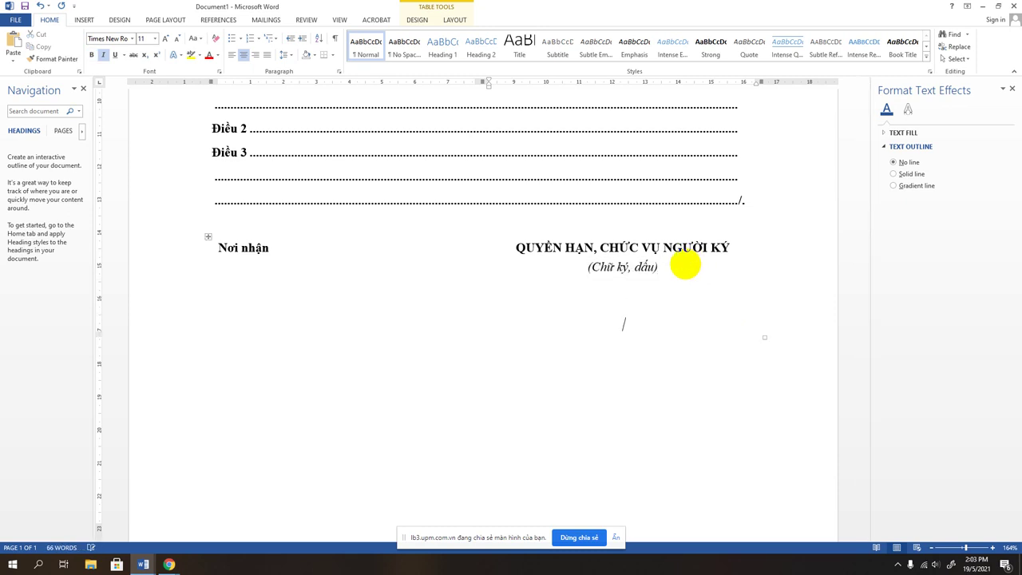
key(ctrl+i)
text(H)
text(o)
text( và )
text(teên)
key(shift+Home)
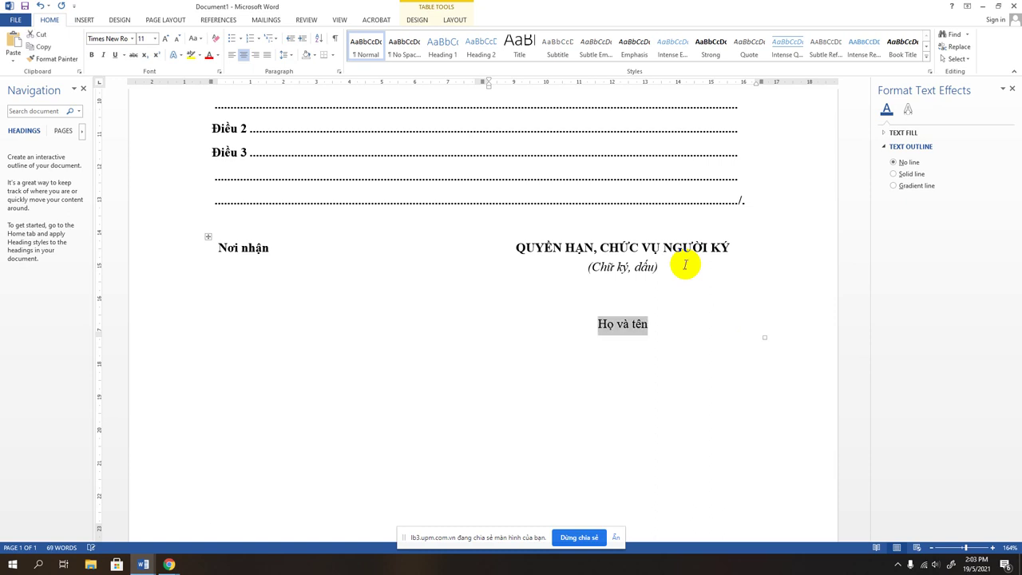
key(ctrl+b)
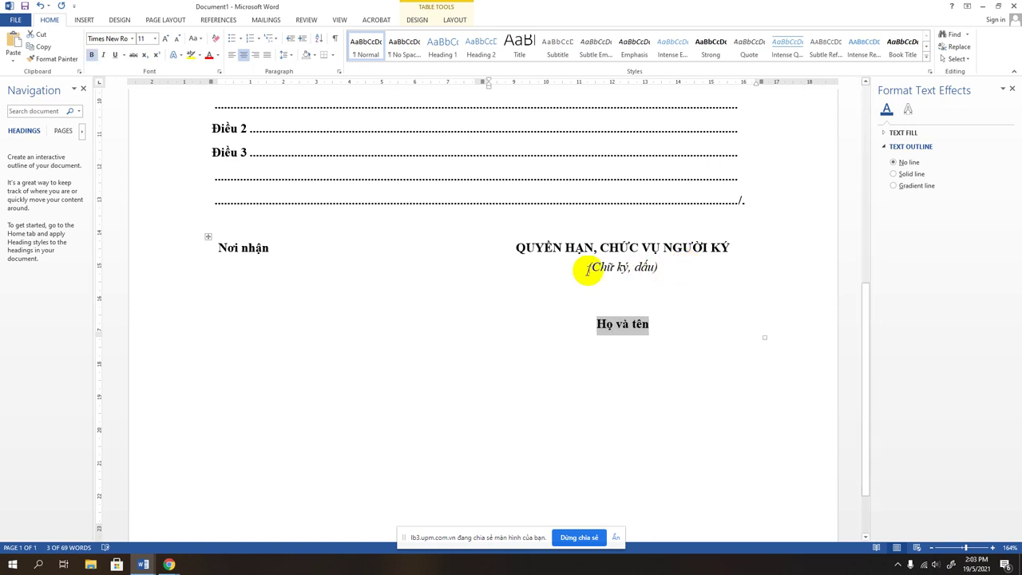
click(276, 262)
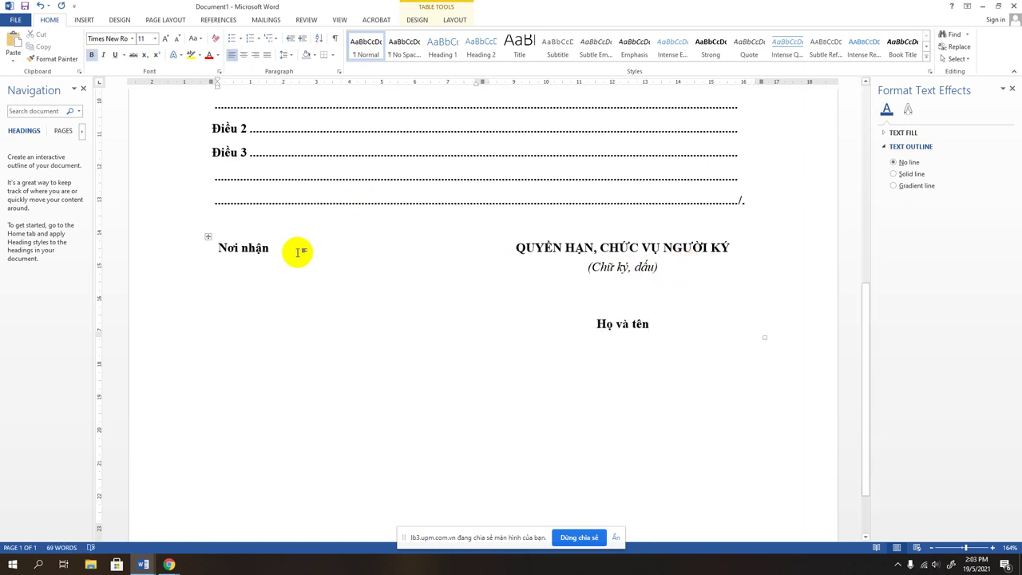
Step: Type '-Như điều…..;', a dotted '…;' line and 'Lưu VT,…(7)…A.xxxx(8)' under Nơi nhận
key(Return)
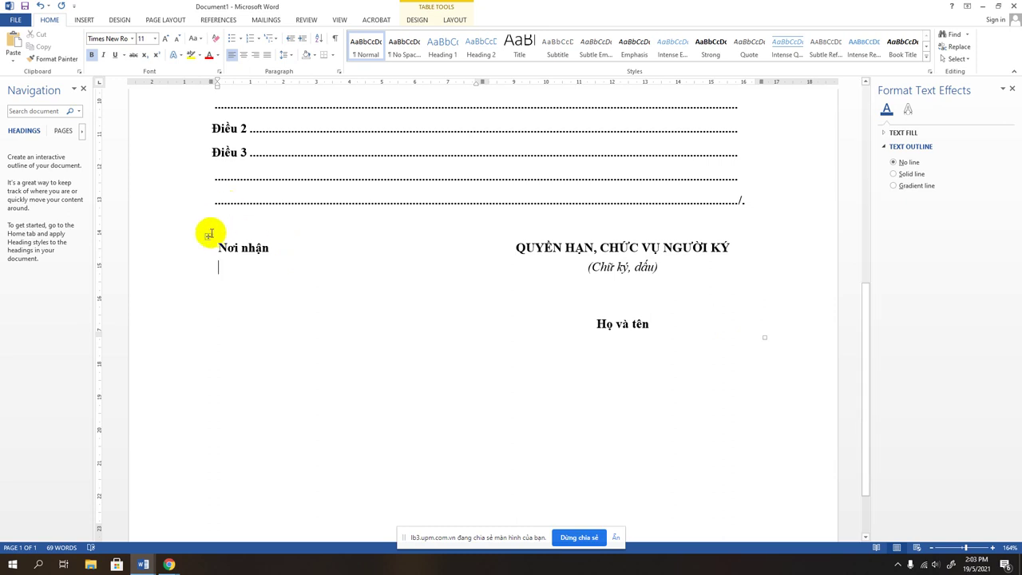
click(243, 304)
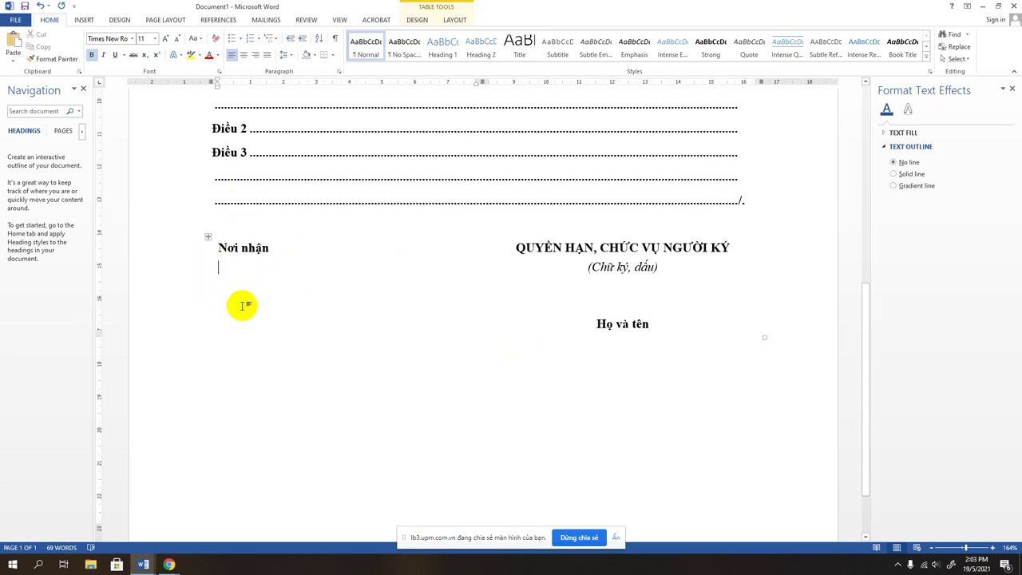
scroll(329, 267, up, 7)
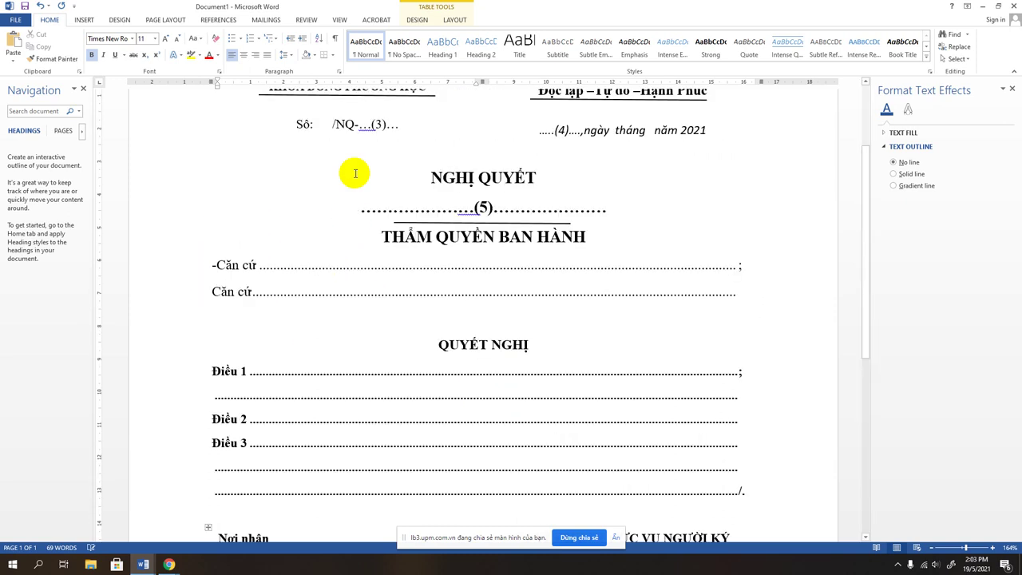
scroll(358, 130, down, 7)
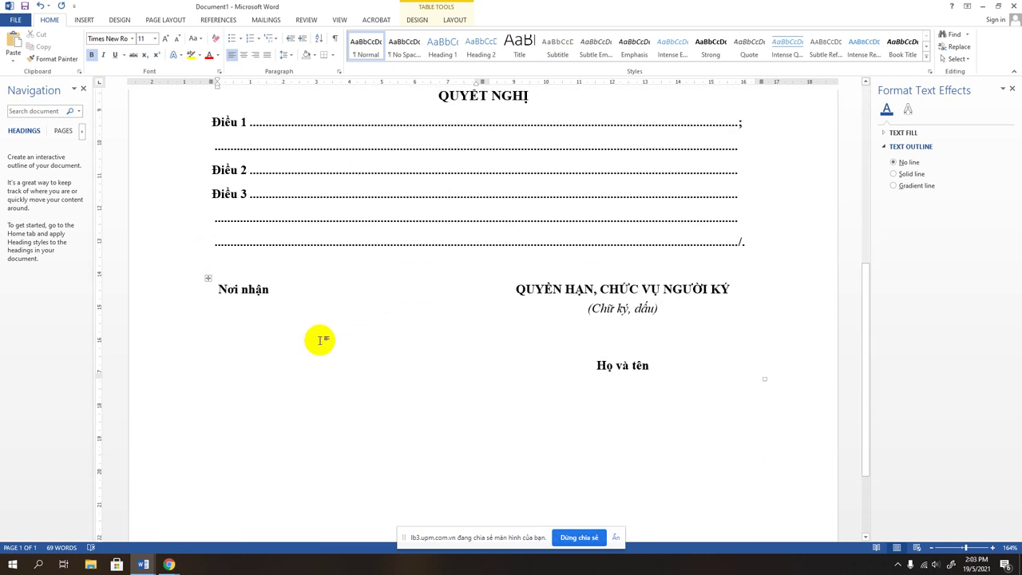
text(-)
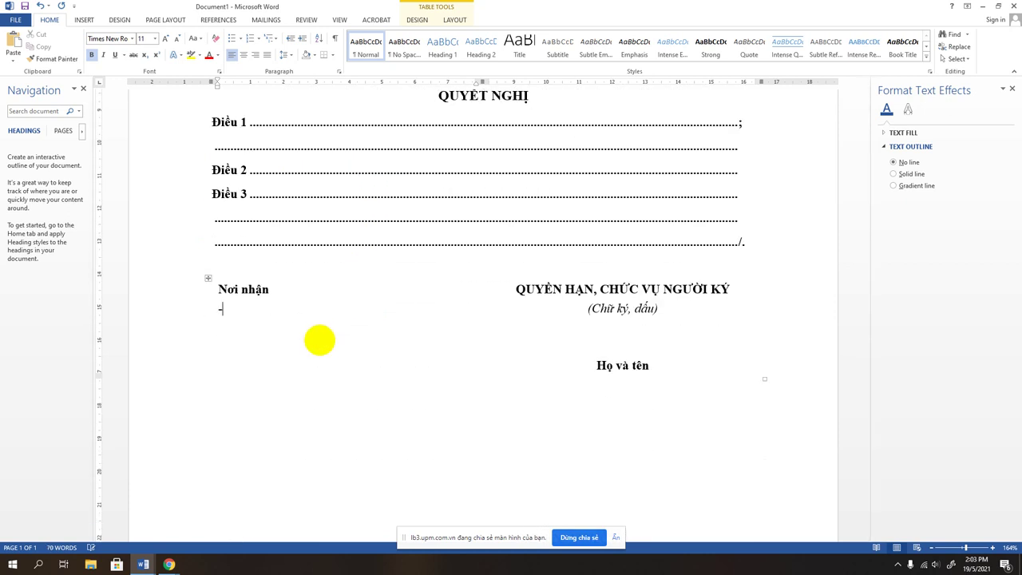
text(Như)
text(đ)
text(iều)
text(.)
text(....;)
key(Return)
text(..........)
text(........;)
key(Return)
text(Lư)
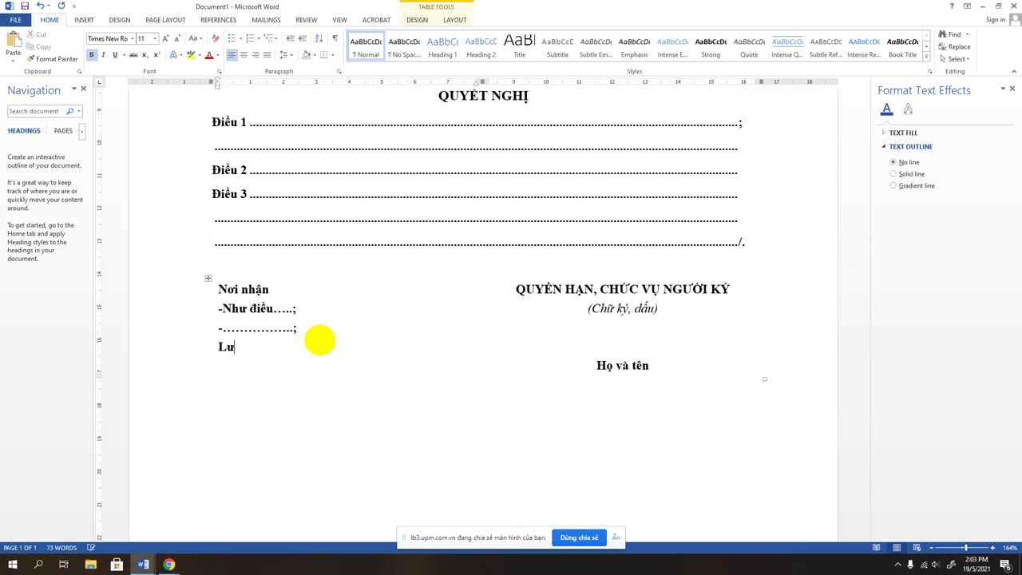
text(u)
text( VT)
text(,.)
text(....)
text(()
text(7)
text())
text(....)
text(A)
text(.xxx)
text(x()
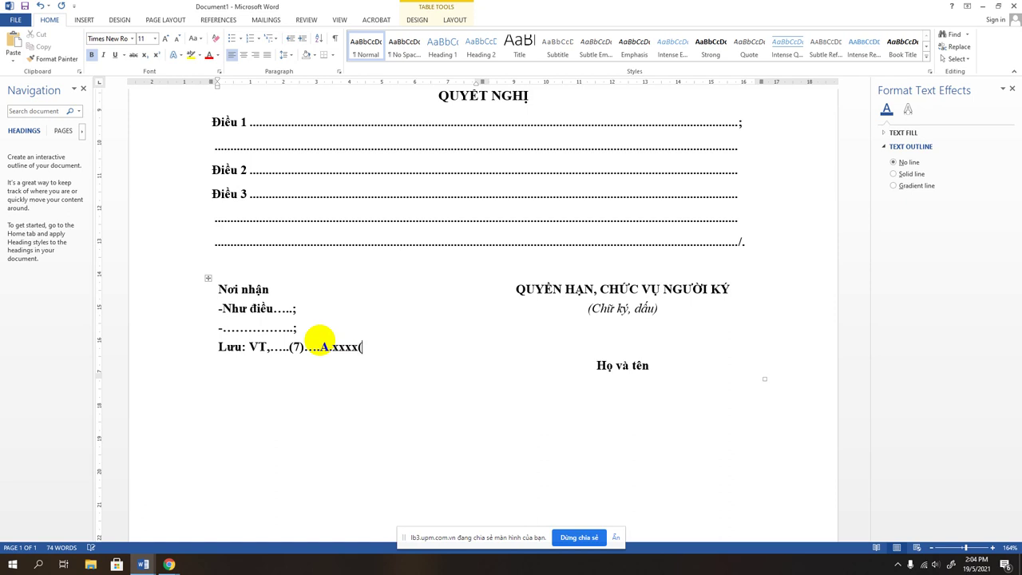
text(8)
text())
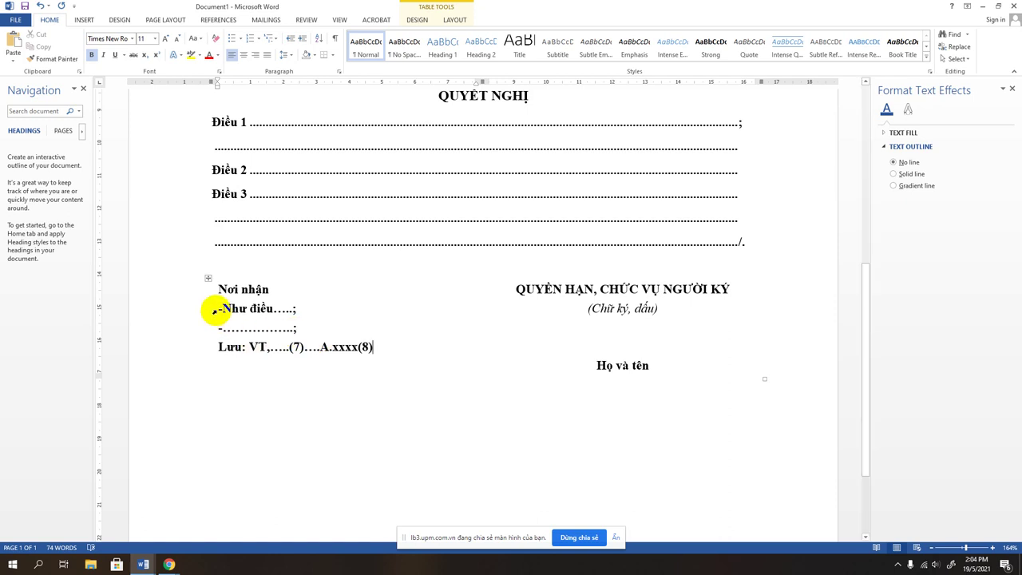
drag(219, 309, 383, 352)
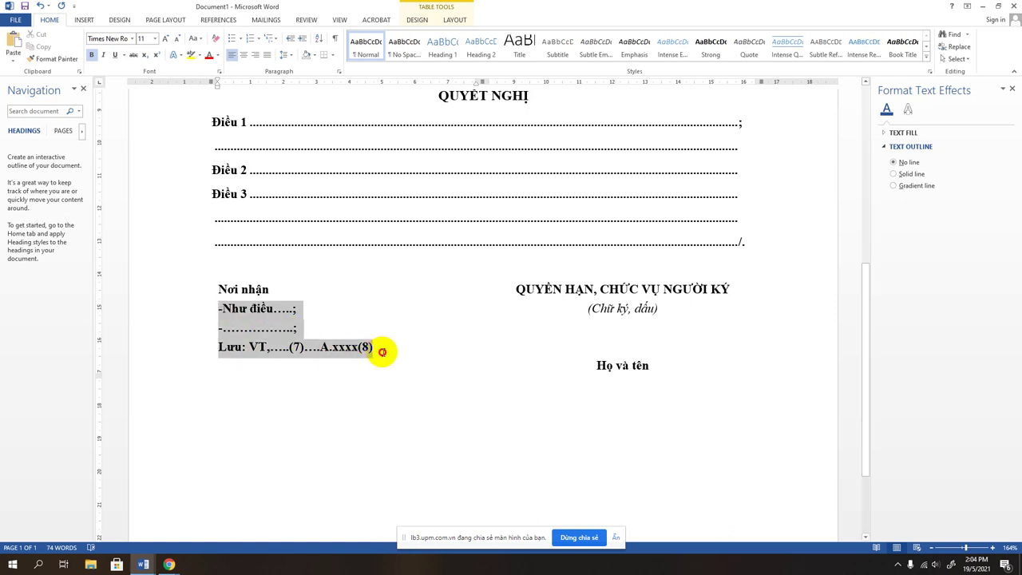
Step: Remove bold from the three Nơi nhận recipient lines and review the page
key(ctrl+b)
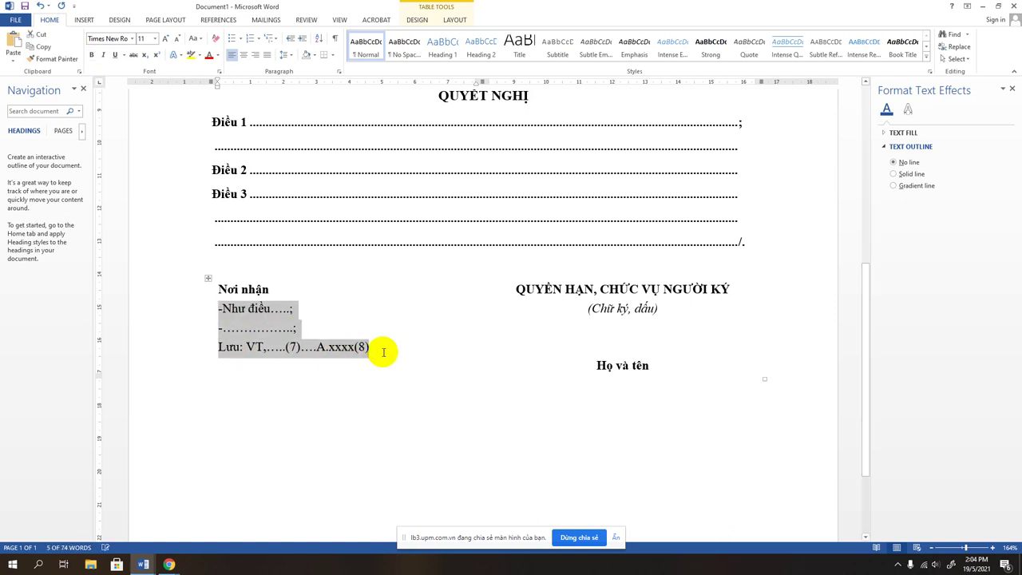
click(464, 382)
scroll(471, 384, up, 2)
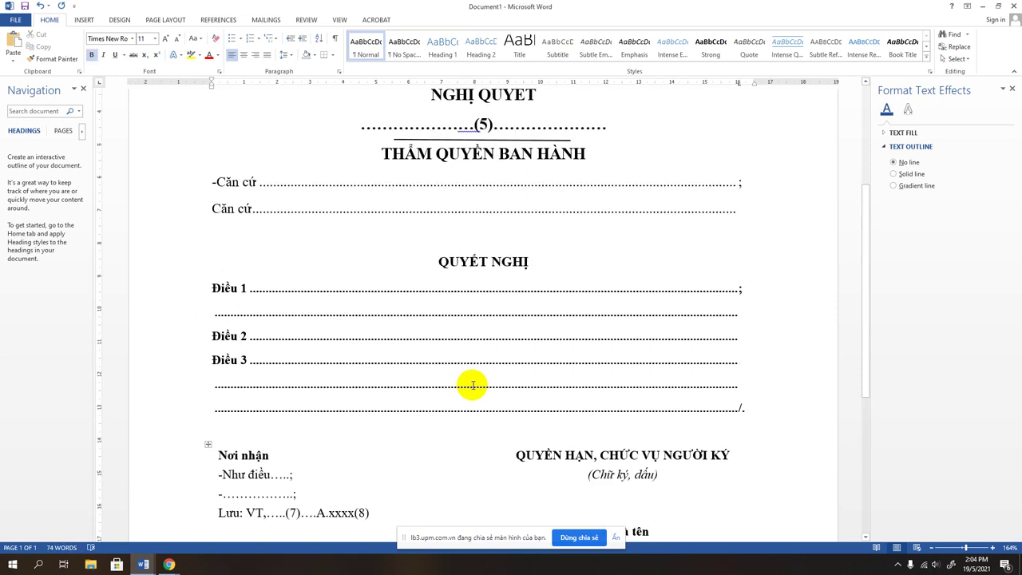
scroll(491, 293, up, 4)
scroll(479, 312, down, 2)
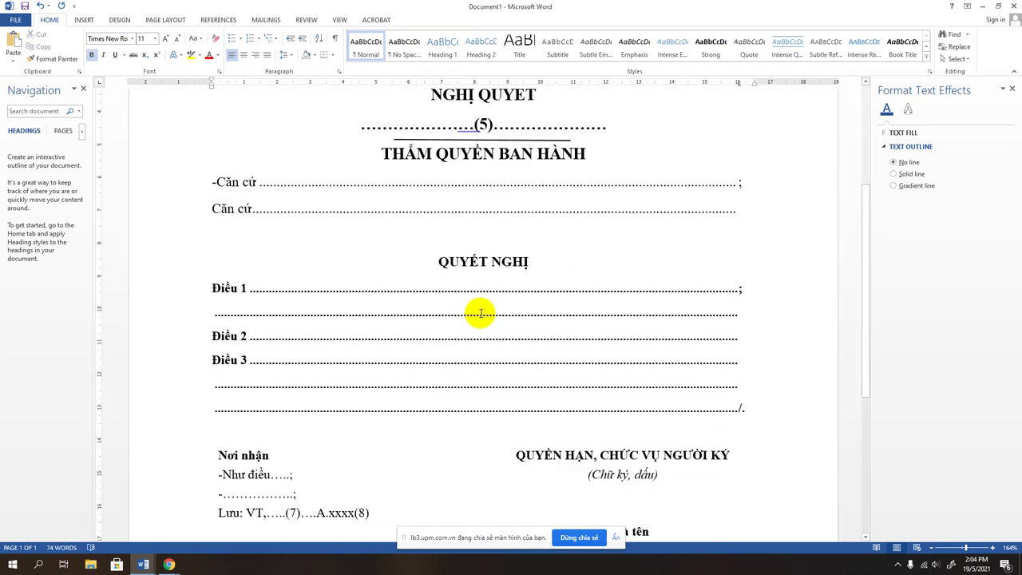
scroll(481, 314, down, 3)
scroll(482, 314, down, 3)
scroll(572, 244, up, 3)
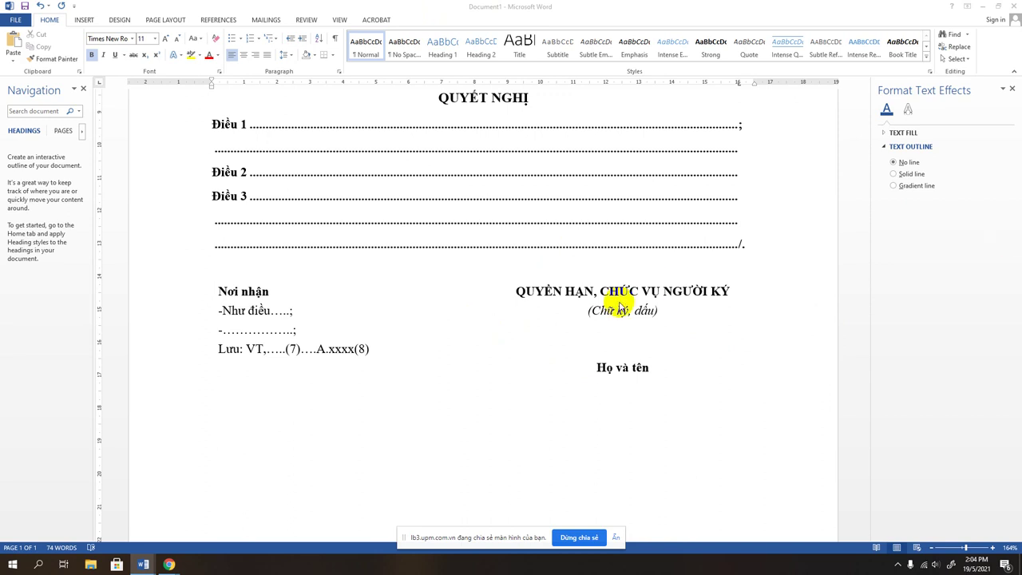
scroll(639, 323, down, 3)
Step: Paste the Ghi chú notes list (1)–(8) on the empty line below Lưu
click(657, 347)
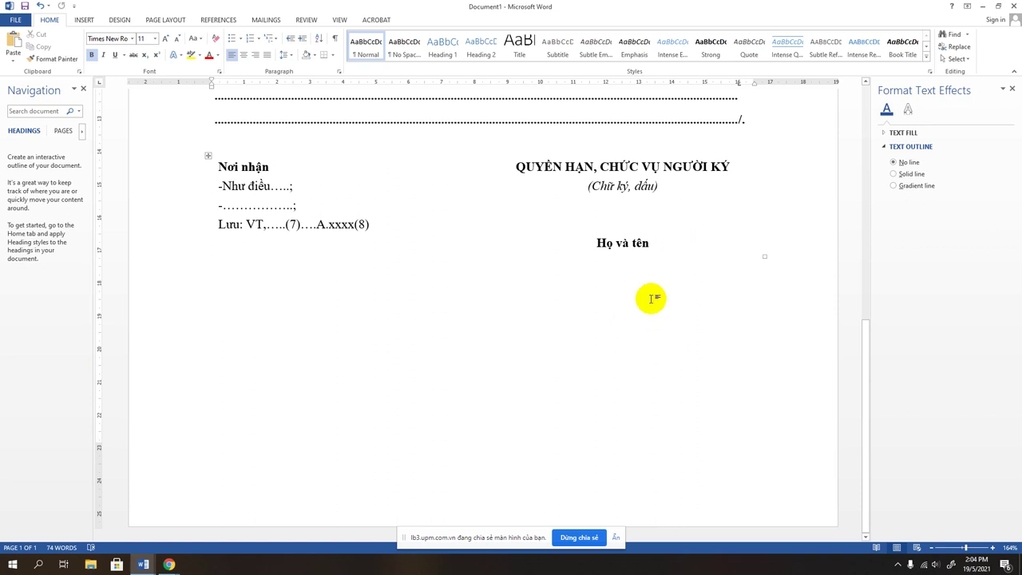
text(Ghi chú: (1) Tên cơ quan, tổ chức chủ quản trực tiếp (nếu có) (2) Tên cơ quan, tổ chức ban hành Nghị quyết (3) Chữ viết tắt tên cơ quan, tổ chức ban hành NQ (4) Địa danh (5) Trích yếu nội dung NQ (6) Nội dung NQ (7) Chữ viết tắt đơn vị soạn thảo văn bản và số lượng bản lưu (nếu cần) (8) Ký hiệu người đánh máy, nhân bản và số lượng bản phát hành (nếu cần))
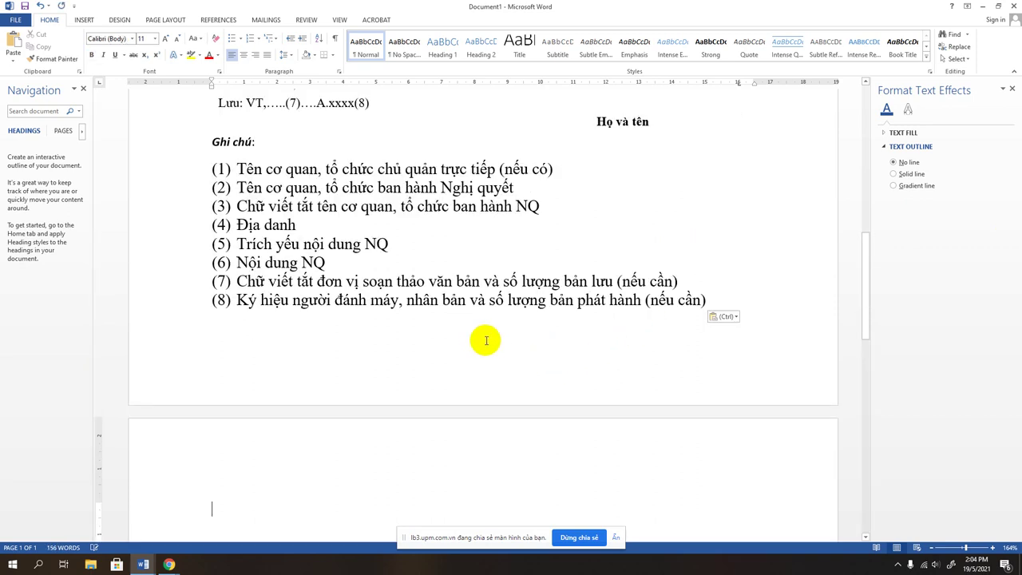
scroll(447, 339, up, 3)
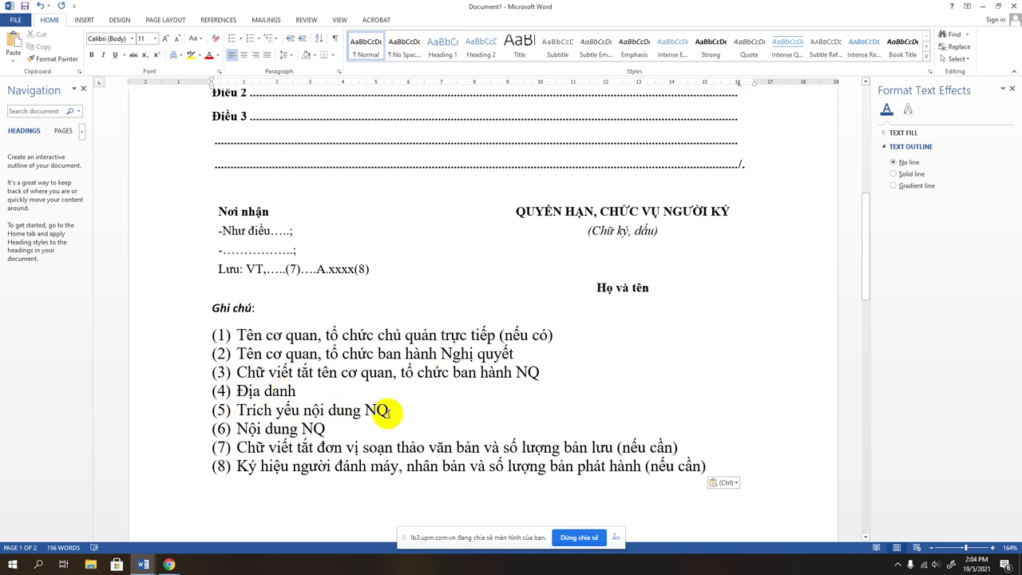
scroll(361, 254, up, 5)
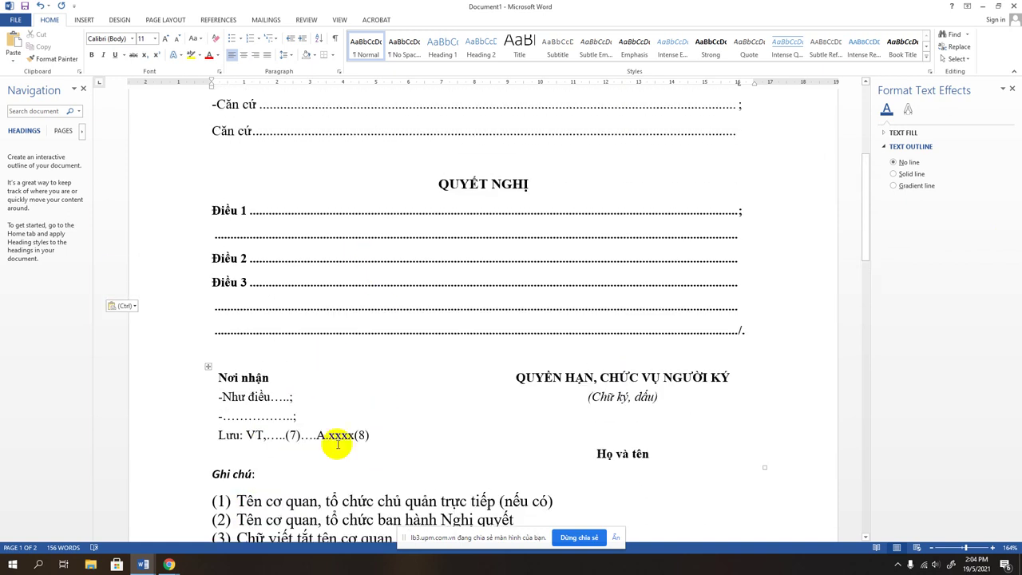
scroll(343, 399, down, 3)
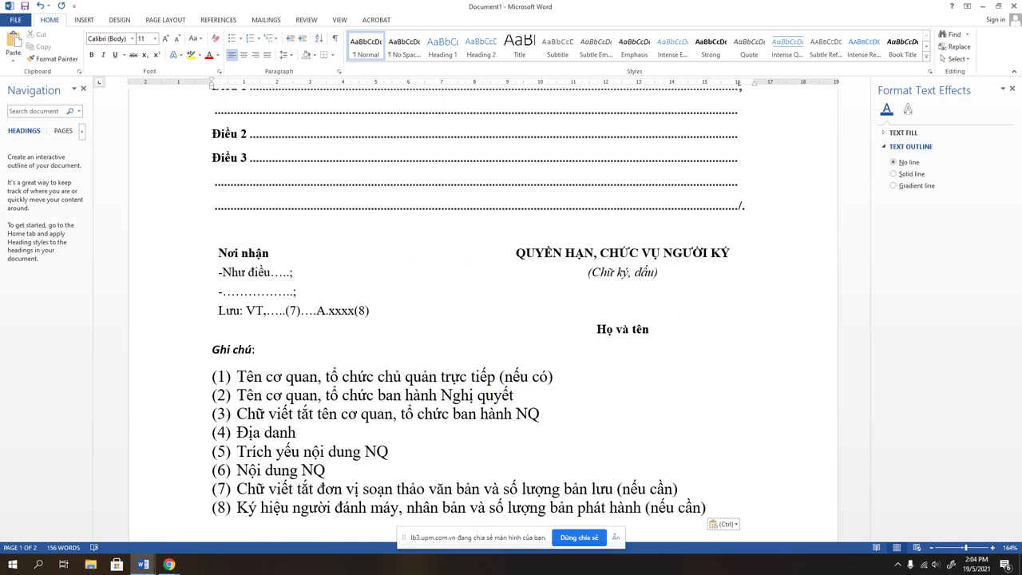
scroll(468, 247, down, 2)
scroll(434, 424, down, 1)
scroll(399, 336, up, 4)
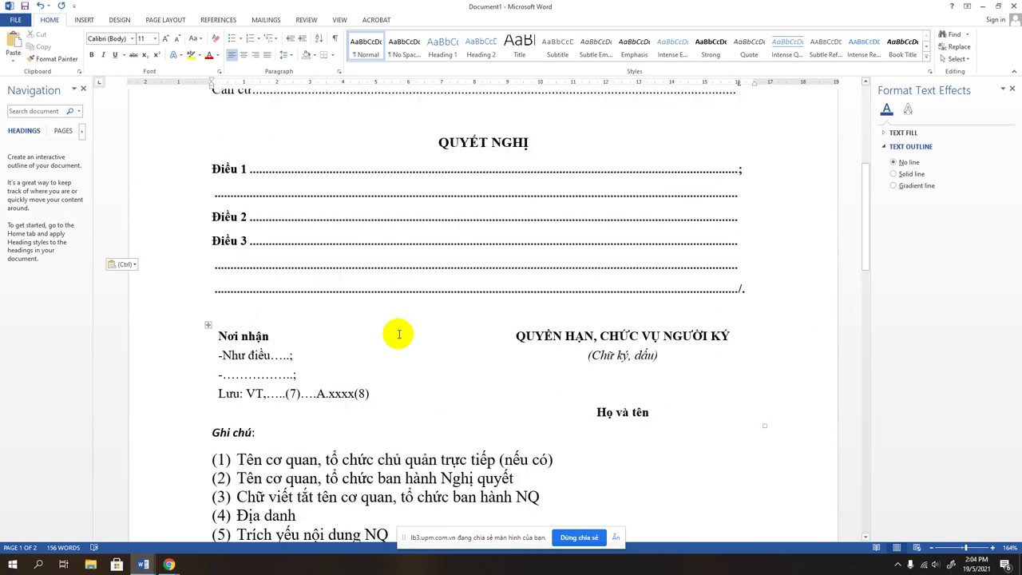
scroll(402, 342, down, 3)
scroll(401, 342, down, 6)
scroll(407, 359, up, 3)
scroll(424, 376, up, 7)
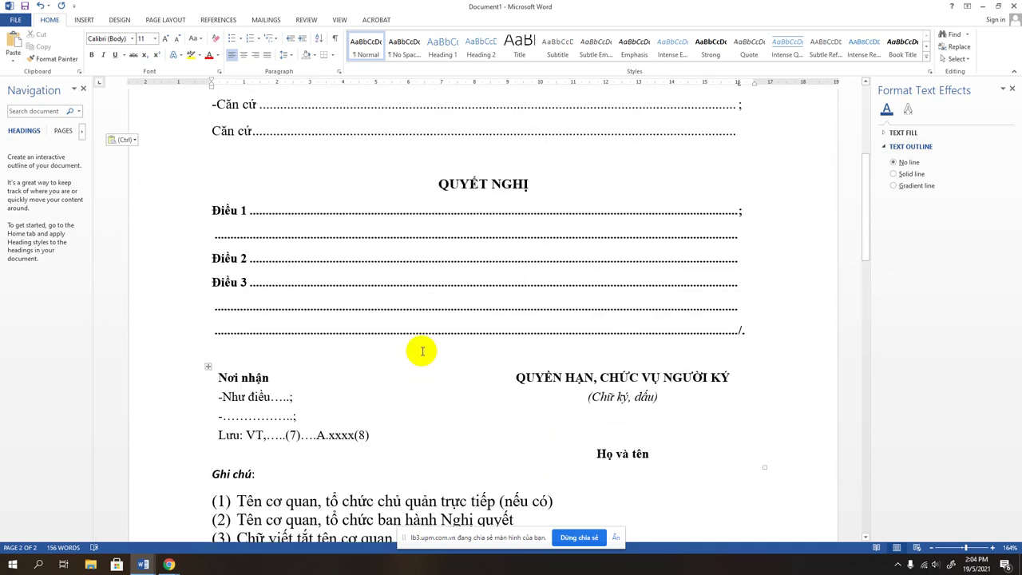
scroll(420, 349, up, 4)
scroll(466, 295, down, 2)
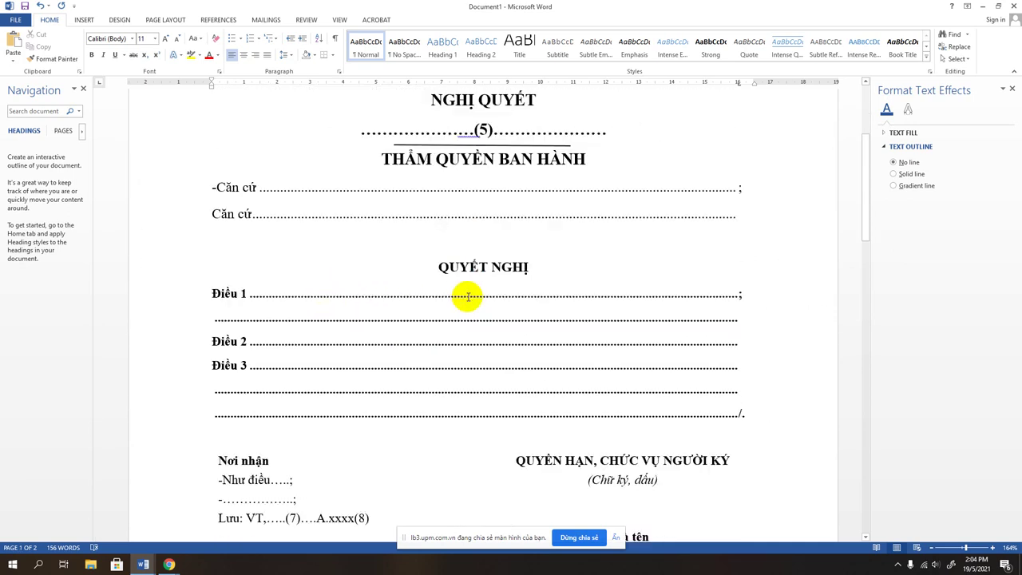
scroll(474, 323, down, 7)
scroll(474, 323, down, 5)
scroll(474, 323, down, 4)
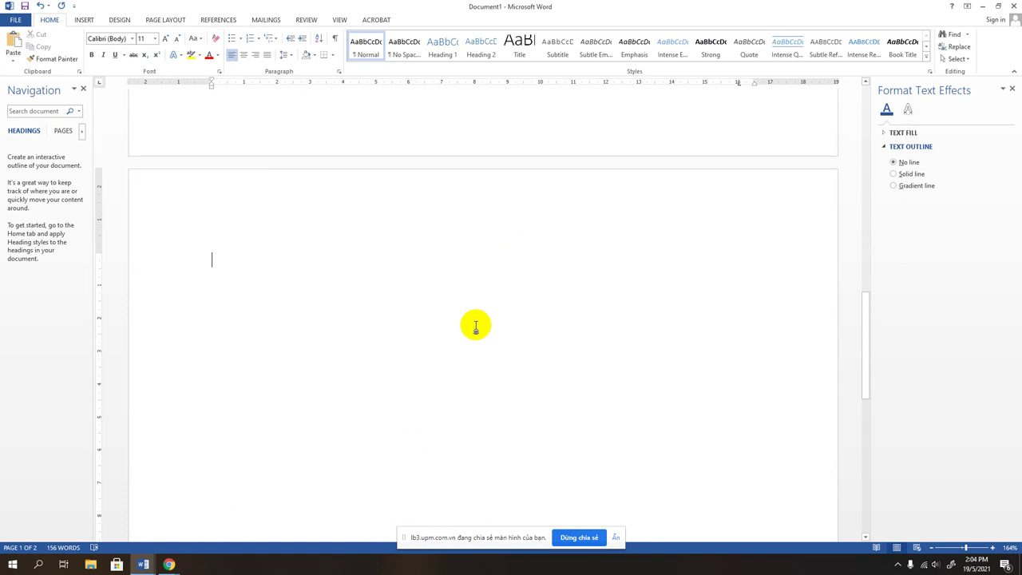
scroll(476, 321, up, 4)
key(ctrl+v)
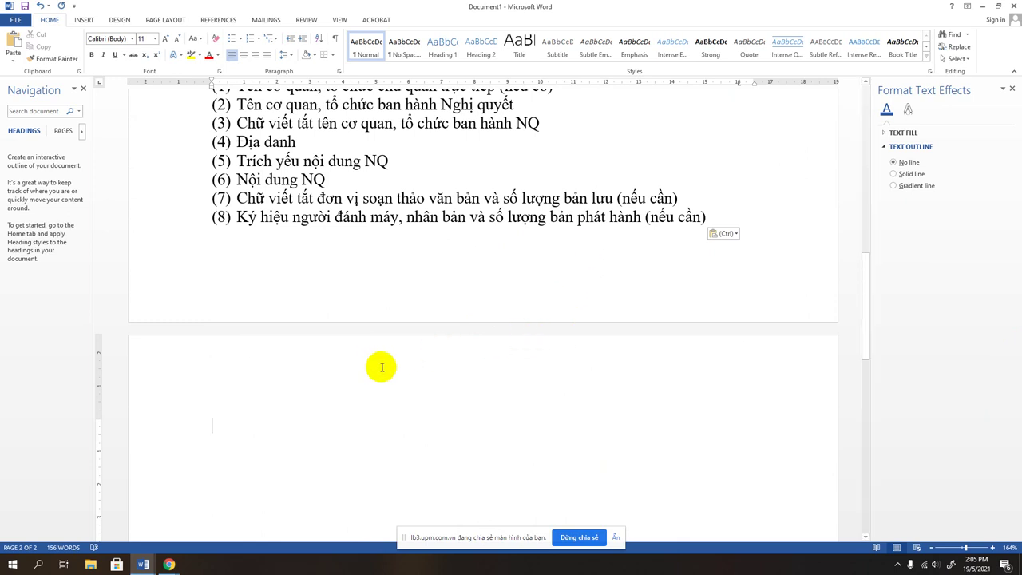
Step: Type centred 'BẢNG TỔNG KẾT TÀI SẢN' on page 2 with 'Đến ngày 31/3/2015' beneath
scroll(382, 367, down, 3)
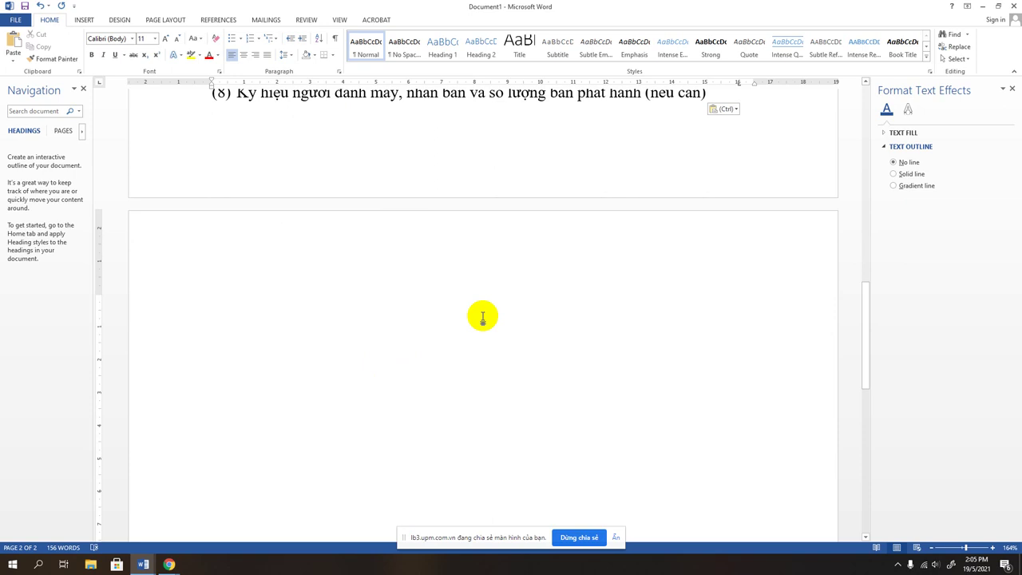
double_click(482, 317)
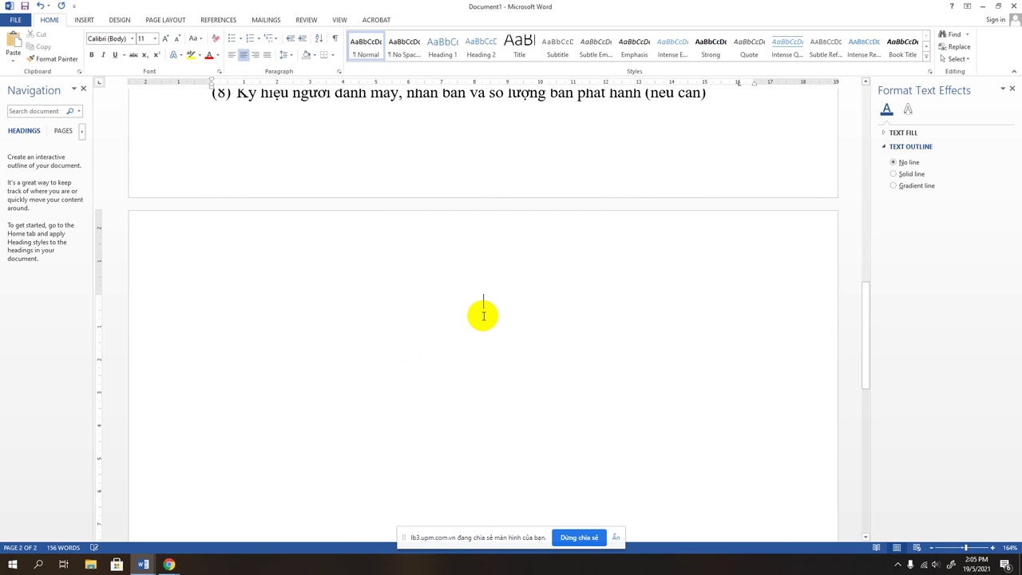
text(BANG)
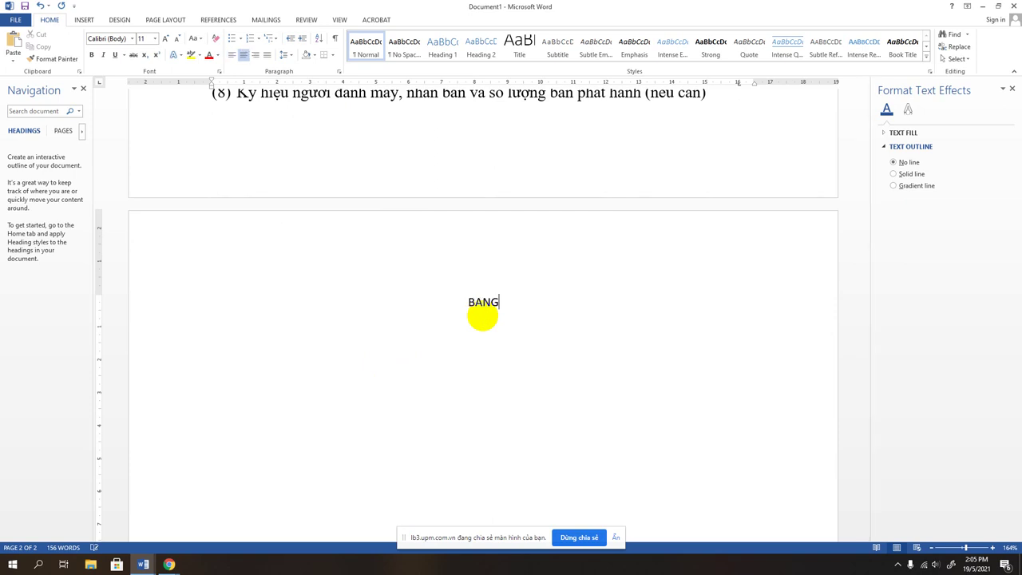
text( T)
text(ỔNG KÊT )
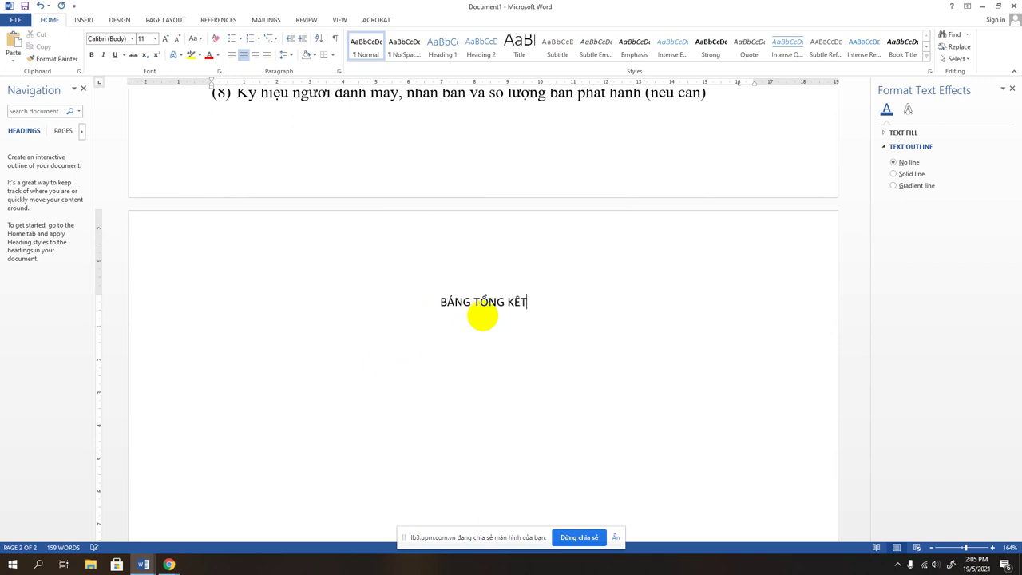
text(TAI)
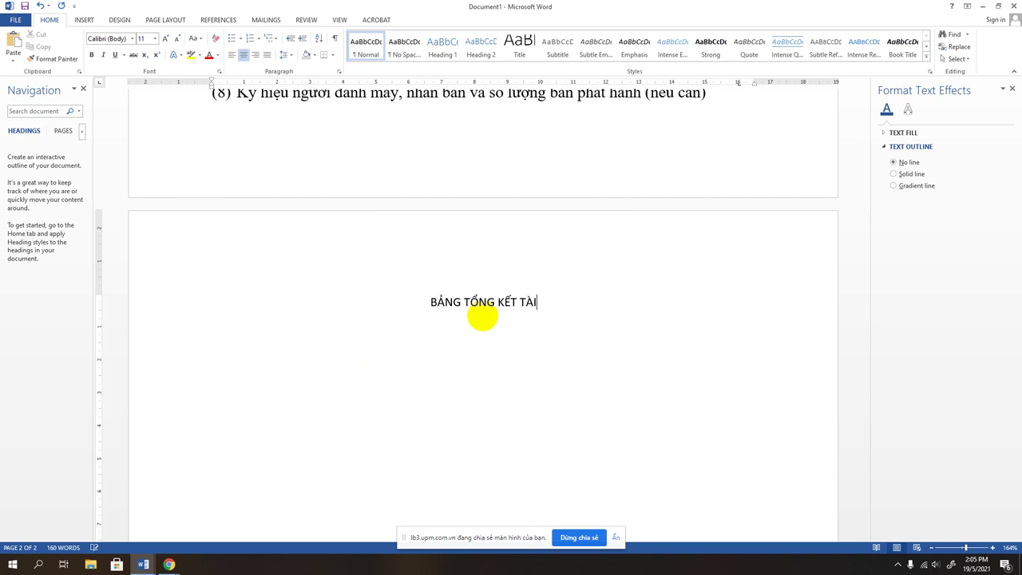
text( SẢN)
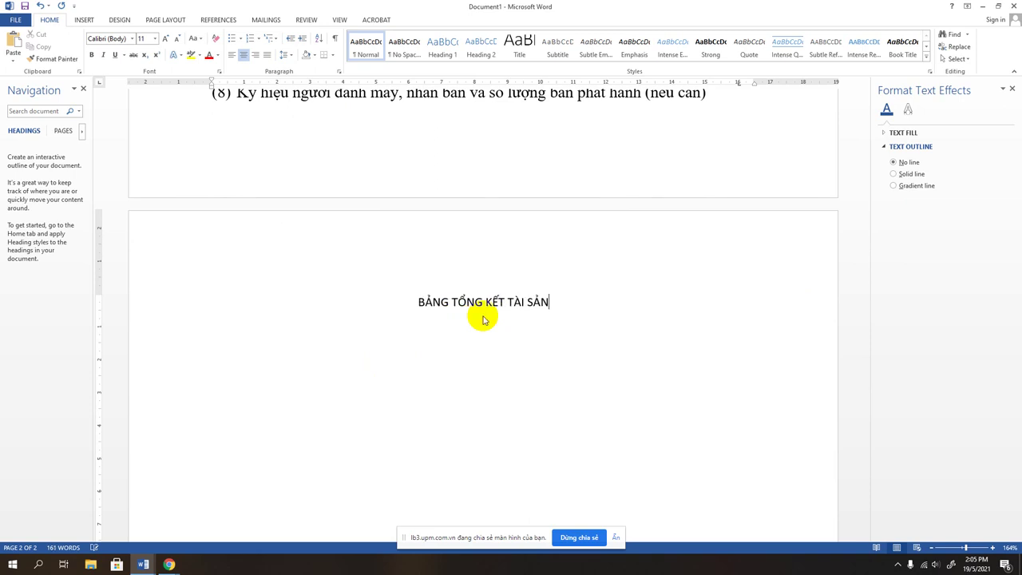
key(Return)
text(D)
text(i)
text(ê)
text(n)
key(BackSpace)
key(BackSpace)
key(BackSpace)
text(ên)
text( n)
text(gày 31)
text(/3)
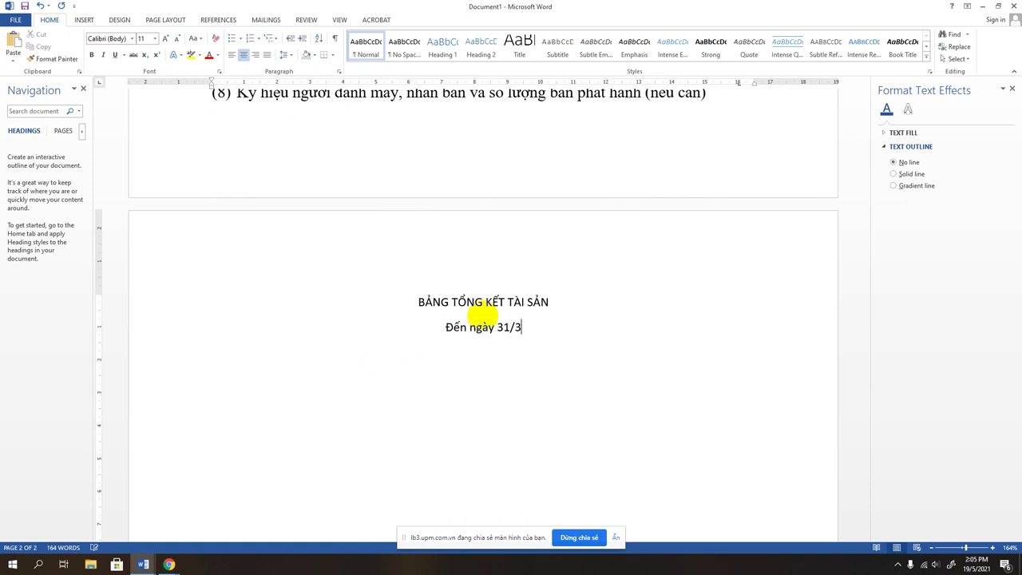
text(/201)
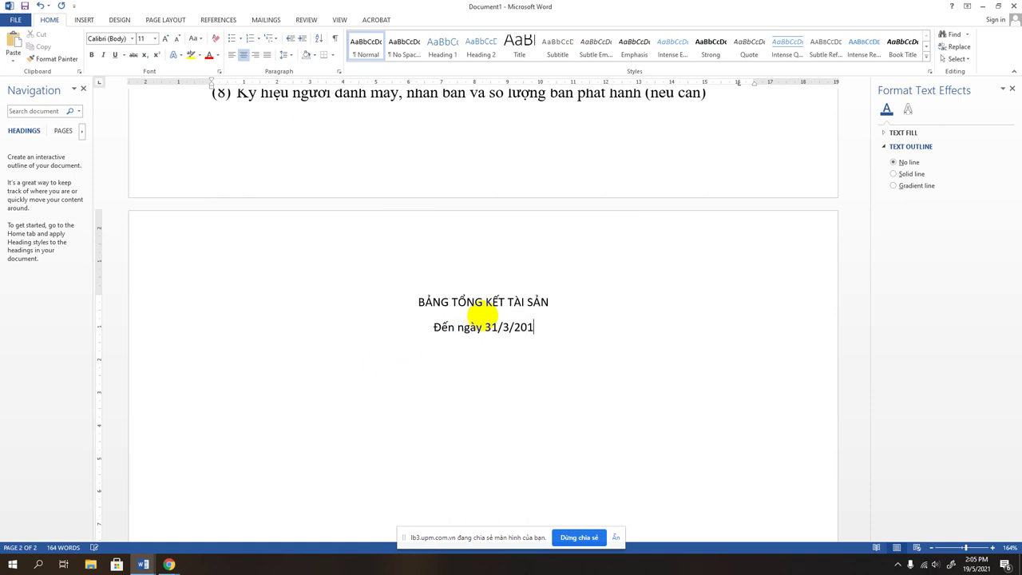
text(5)
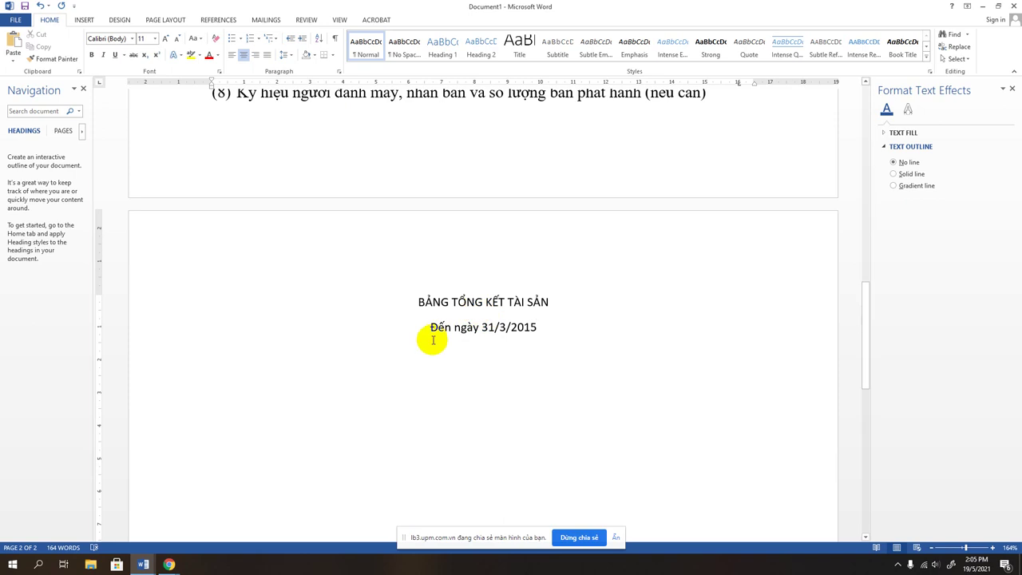
Step: Apply Times New Roman to the heading and date lines
drag(418, 302, 542, 328)
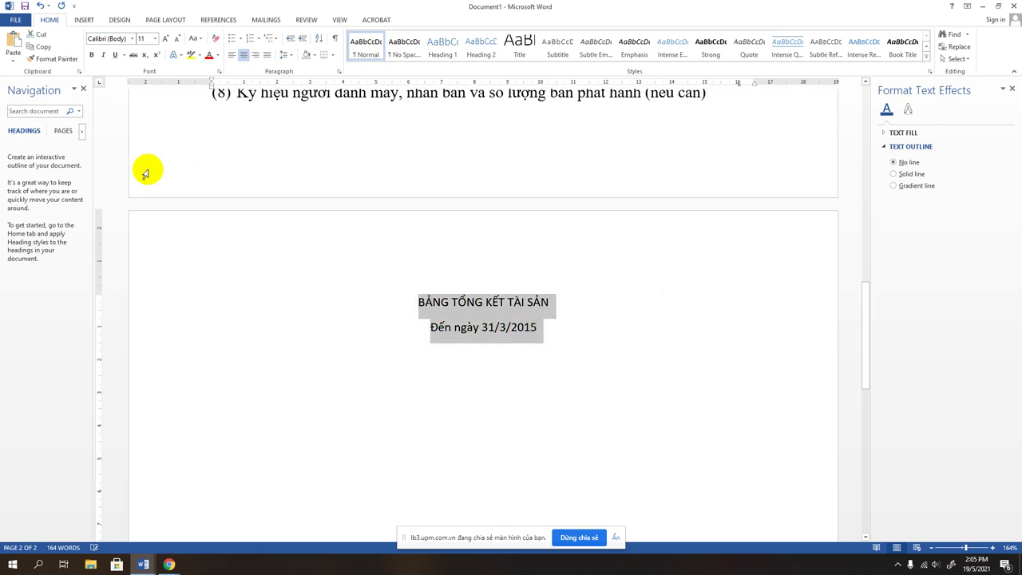
click(132, 39)
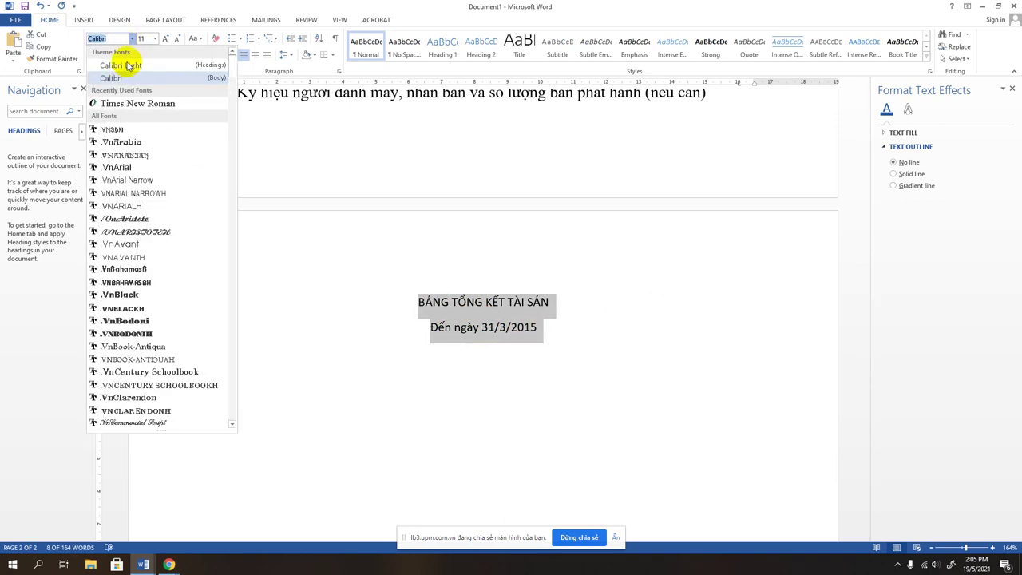
click(112, 103)
click(531, 301)
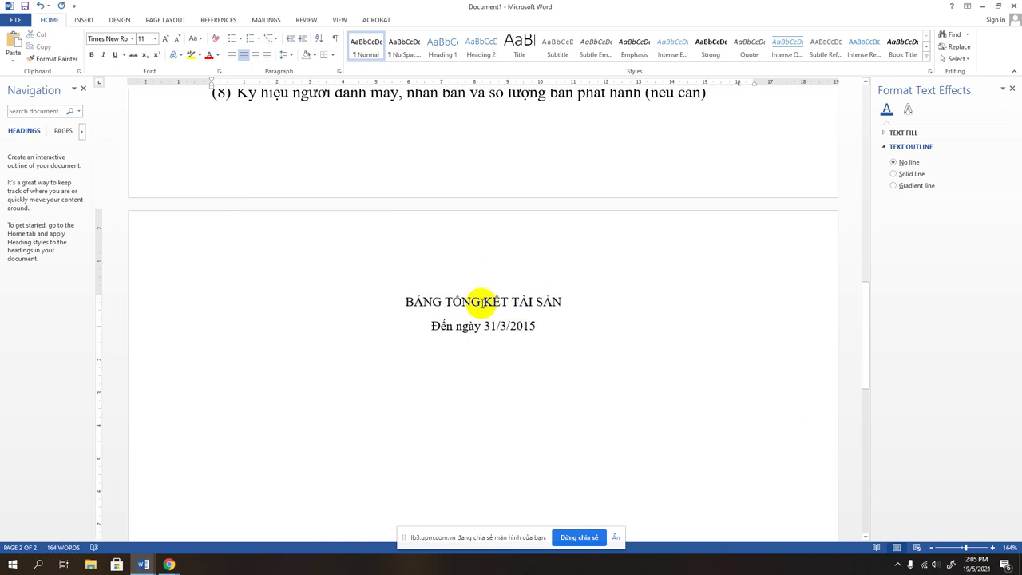
Step: Make the heading bold and enlarge it to 18 pt
triple_click(483, 304)
key(ctrl+b)
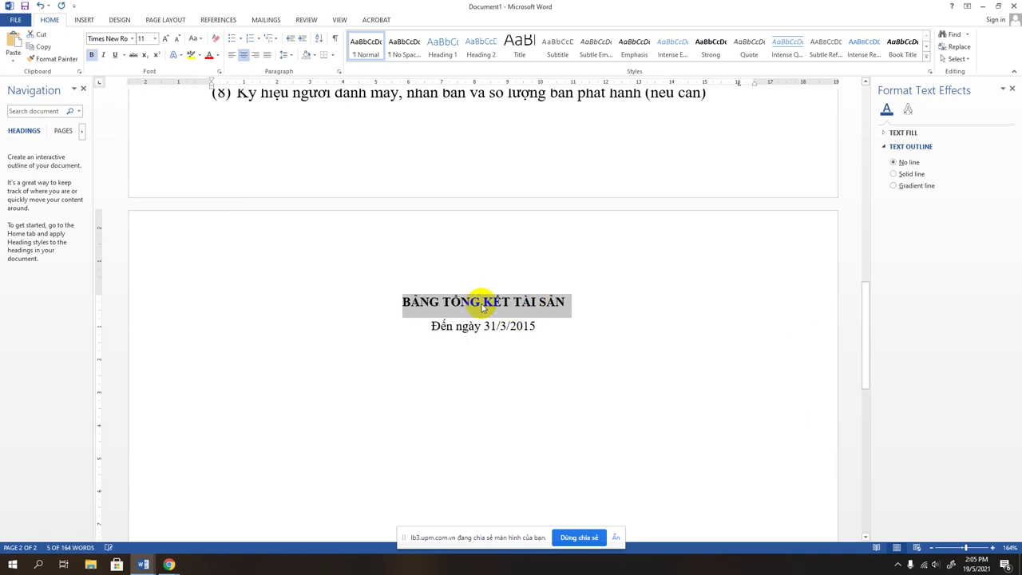
key(ctrl+shift+period)
key(ctrl+shift+period)
key(ctrl+shift+period)
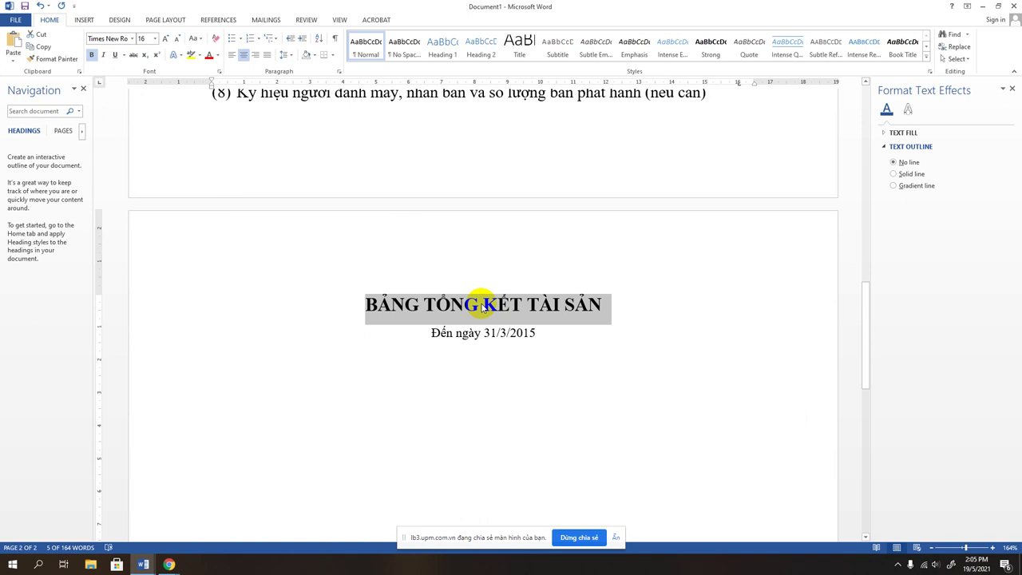
key(ctrl+shift+period)
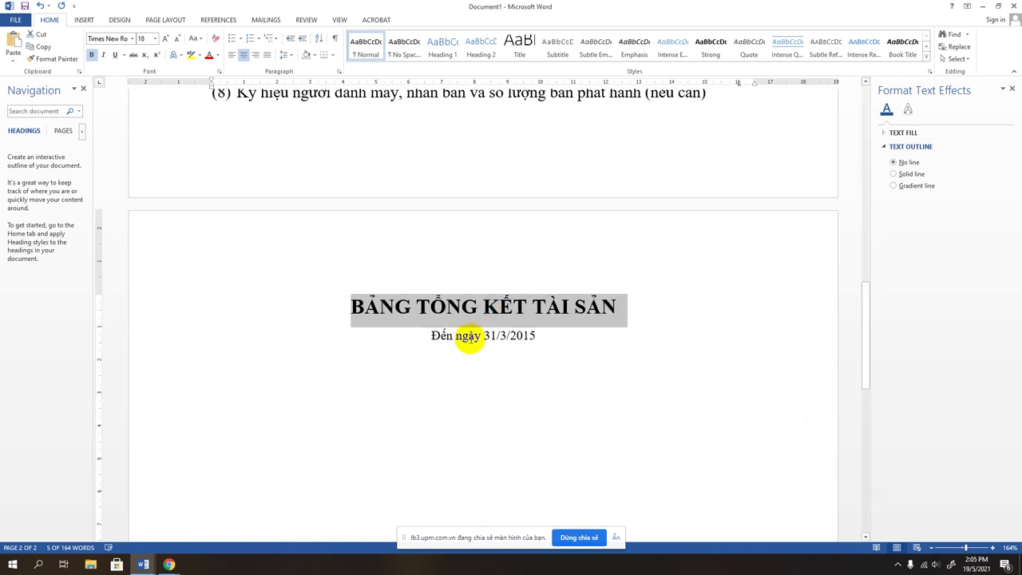
Step: Make the date line 'Đến ngày 31/3/2015' bold at 12 pt
triple_click(471, 337)
key(ctrl+b)
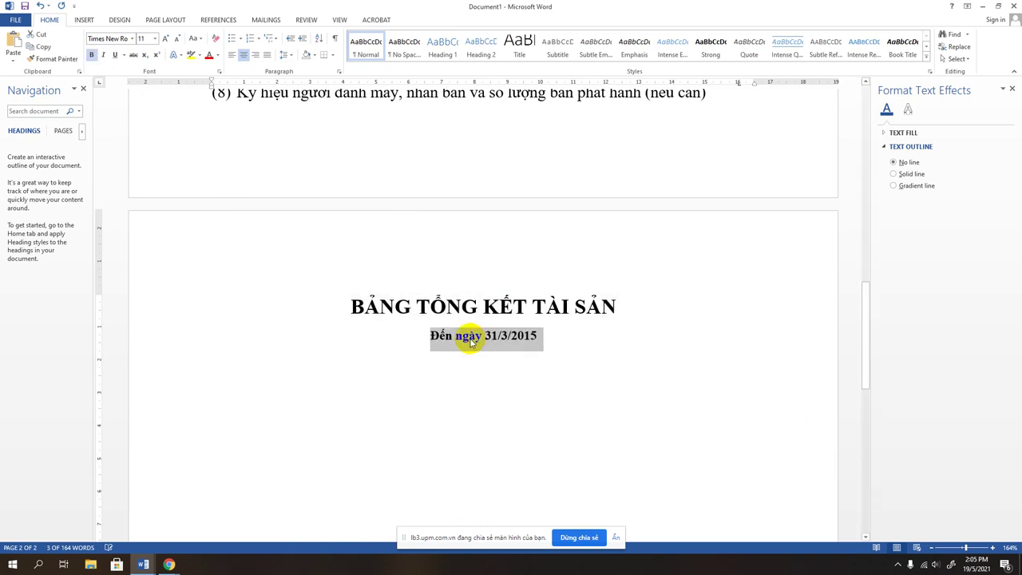
key(ctrl+shift+period)
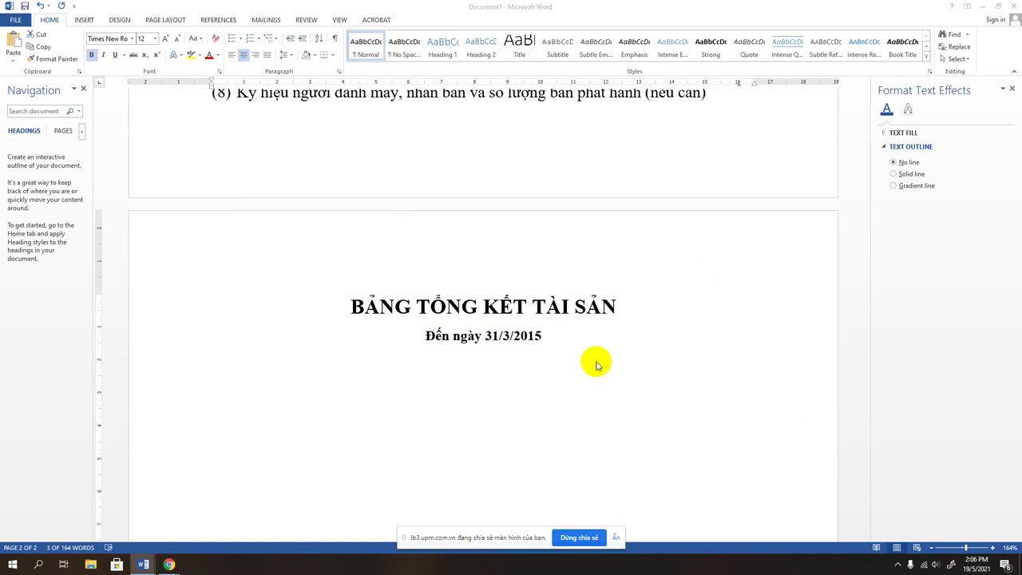
Step: Add a right-aligned line 'Tỷ giá hối đoái:' below the date
click(580, 337)
key(Return)
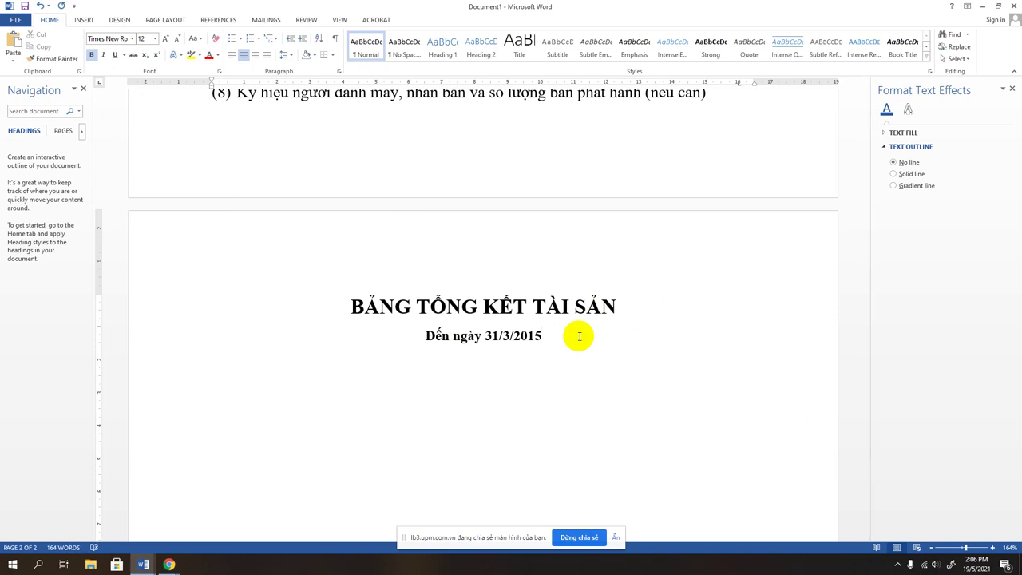
key(ctrl+r)
text(T)
text(y)
text( giá )
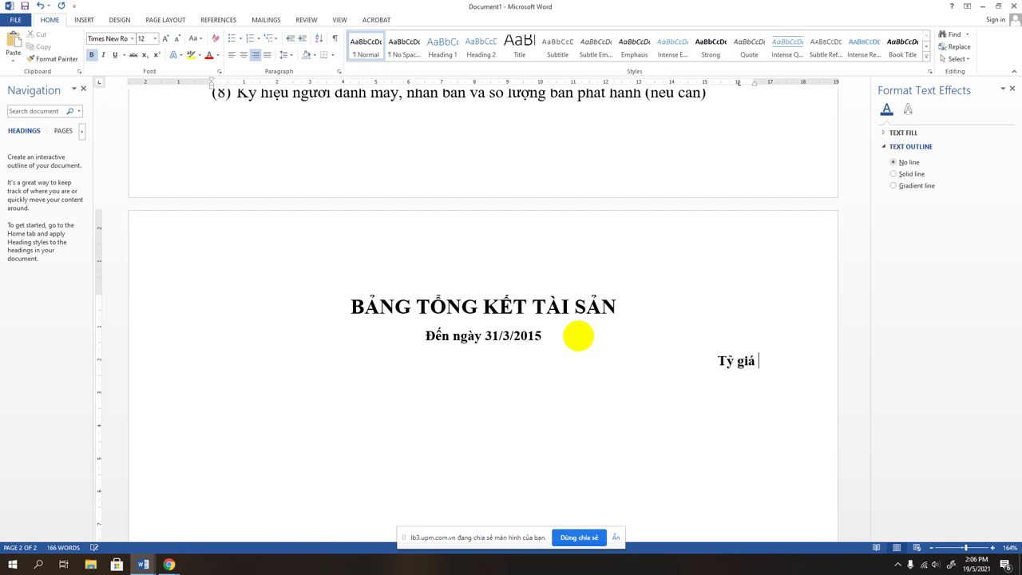
text(hôis)
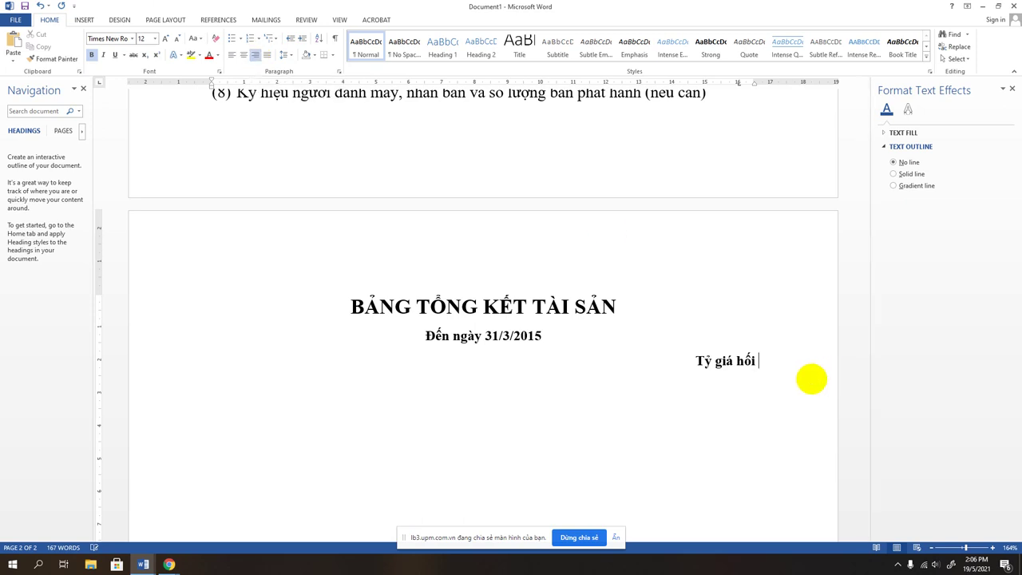
text(đoai)
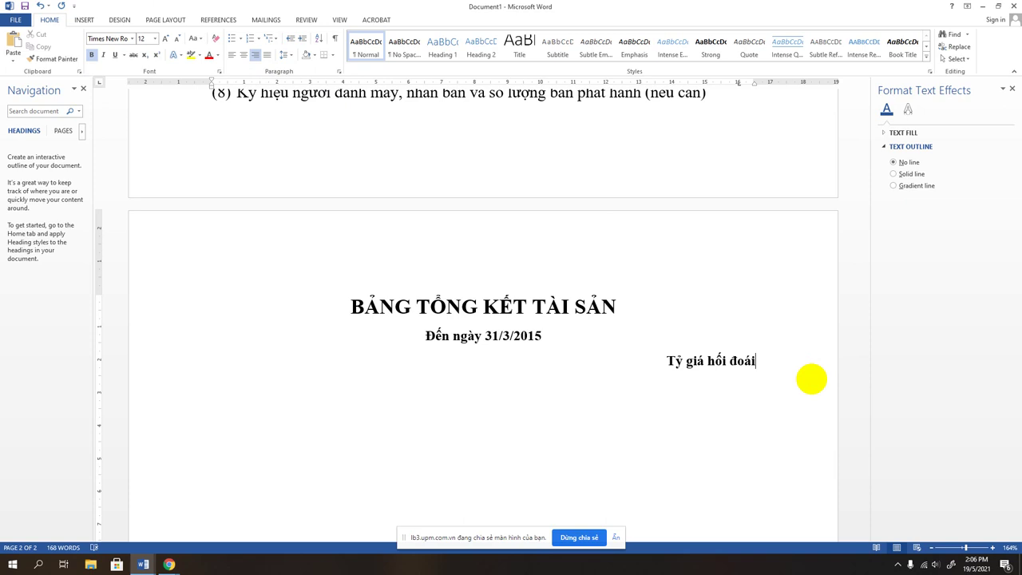
text(:)
Step: Type the rate '106.35 Yên/ 1USD' on the line beneath it
key(Return)
text(1)
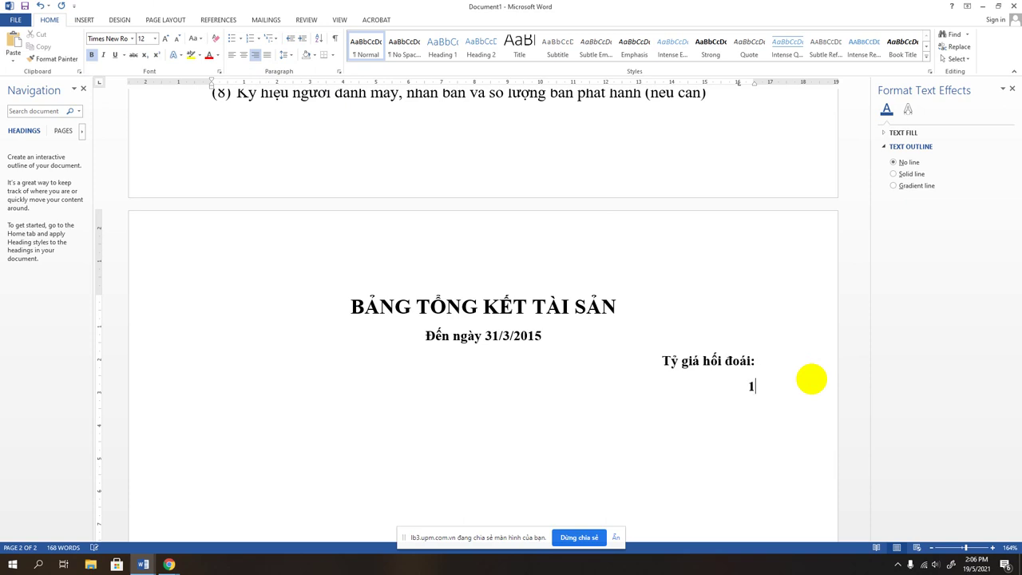
text(0)
text(635)
key(BackSpace)
key(BackSpace)
key(BackSpace)
text(5.)
key(BackSpace)
key(BackSpace)
text(6)
text(.35)
text( Y)
text(ên)
text(/ 1US)
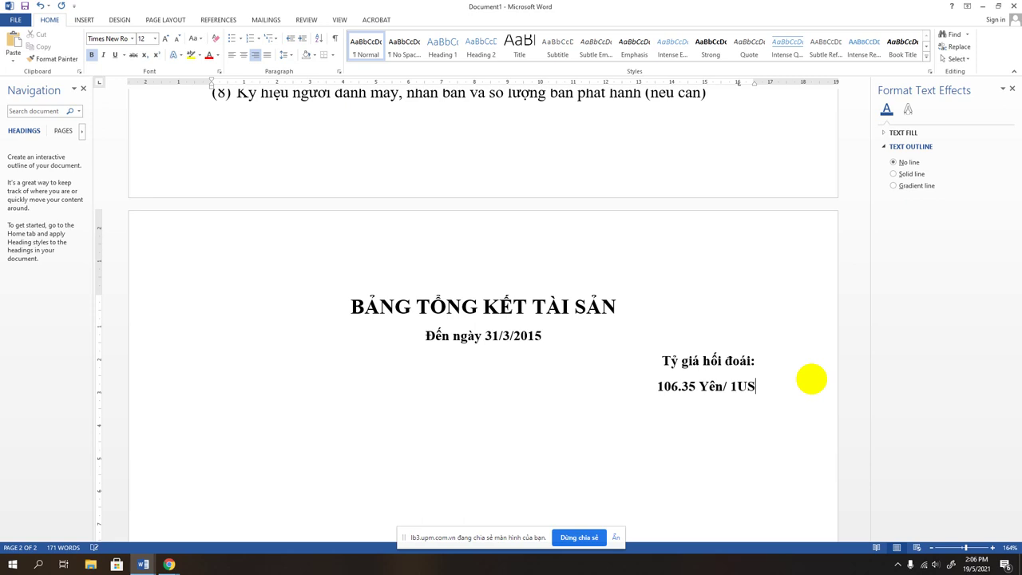
text(D)
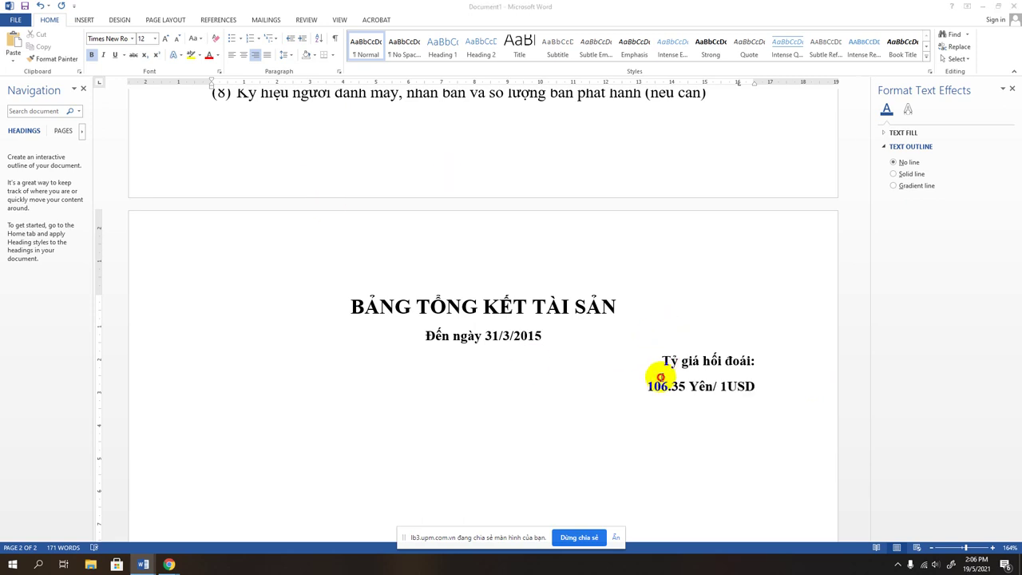
Step: Set both exchange-rate lines and the date line to 14 pt
drag(659, 359, 757, 388)
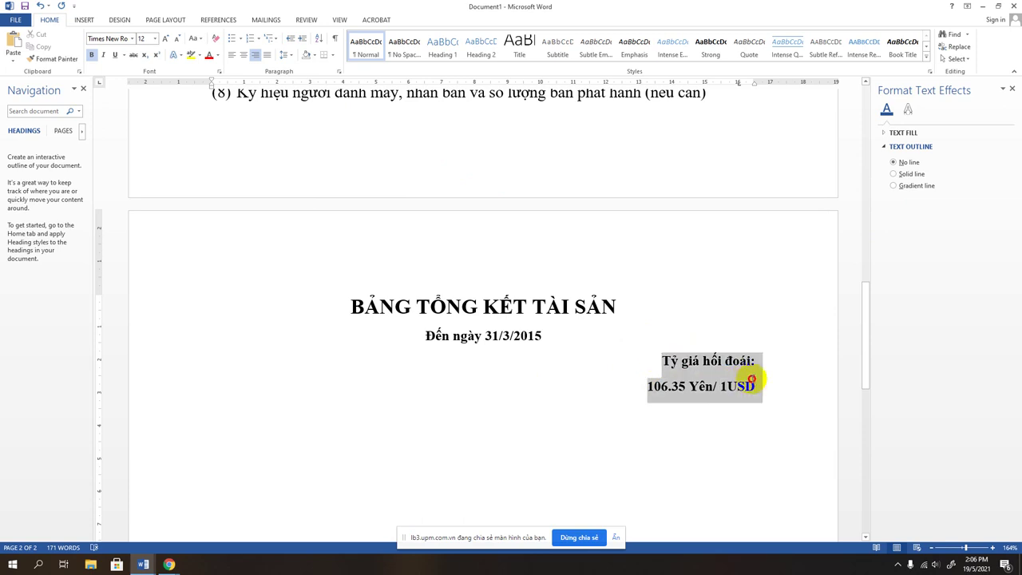
click(155, 40)
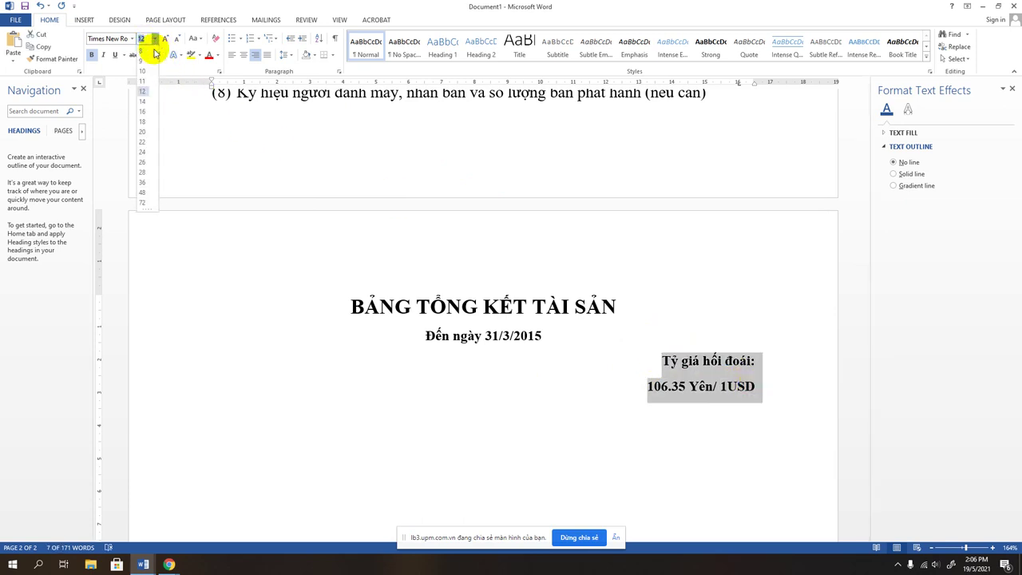
click(142, 104)
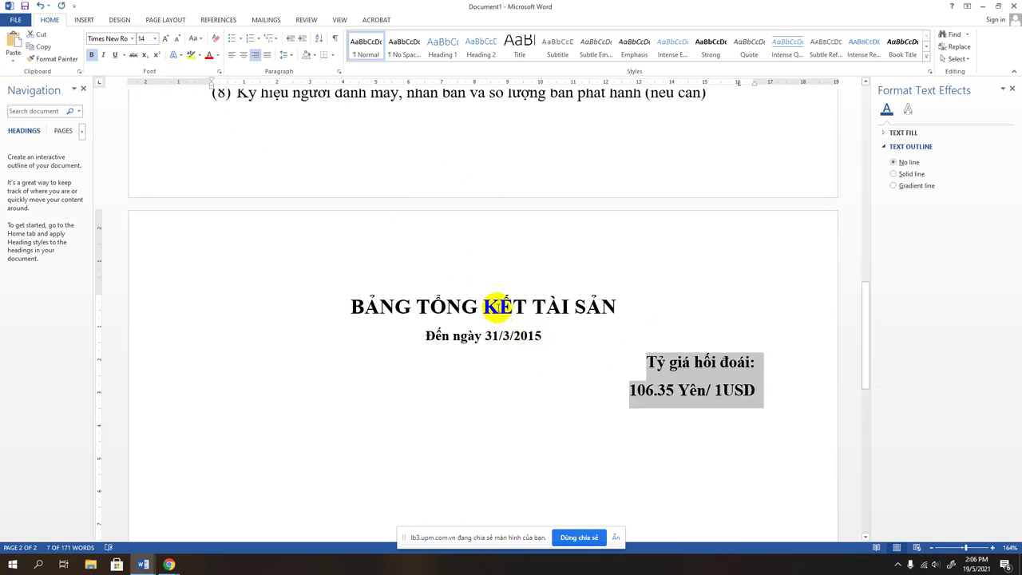
click(497, 313)
double_click(471, 337)
click(474, 339)
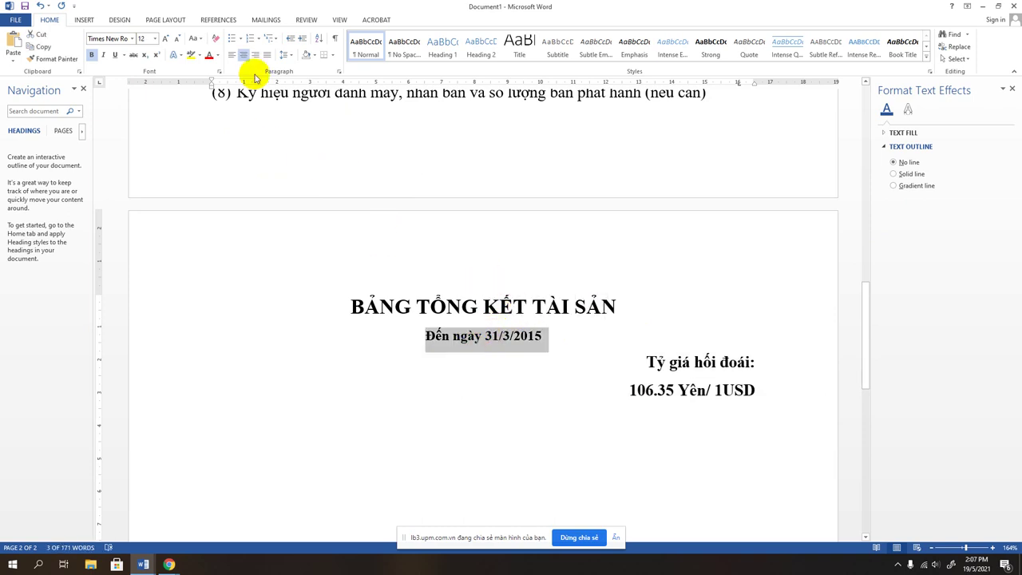
click(155, 38)
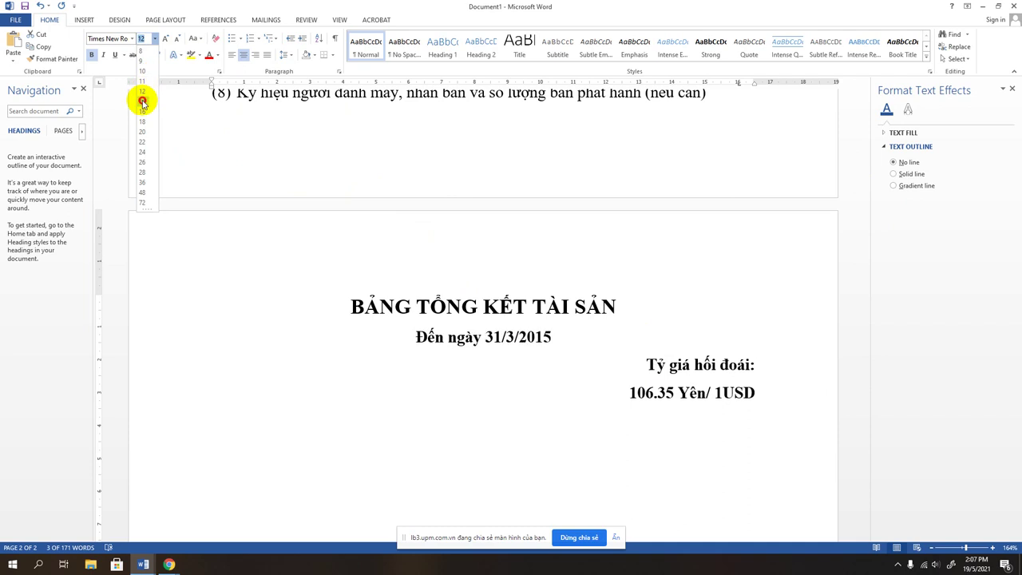
click(143, 102)
click(485, 381)
Step: Start a new left-aligned line after '106.35 Yên/ 1USD'
scroll(755, 327, down, 3)
click(787, 266)
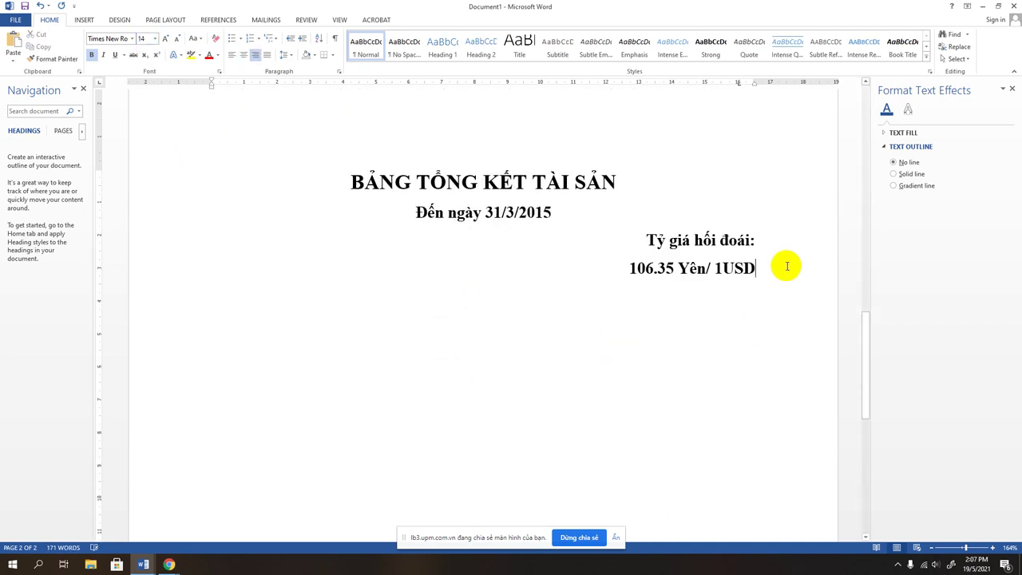
key(Return)
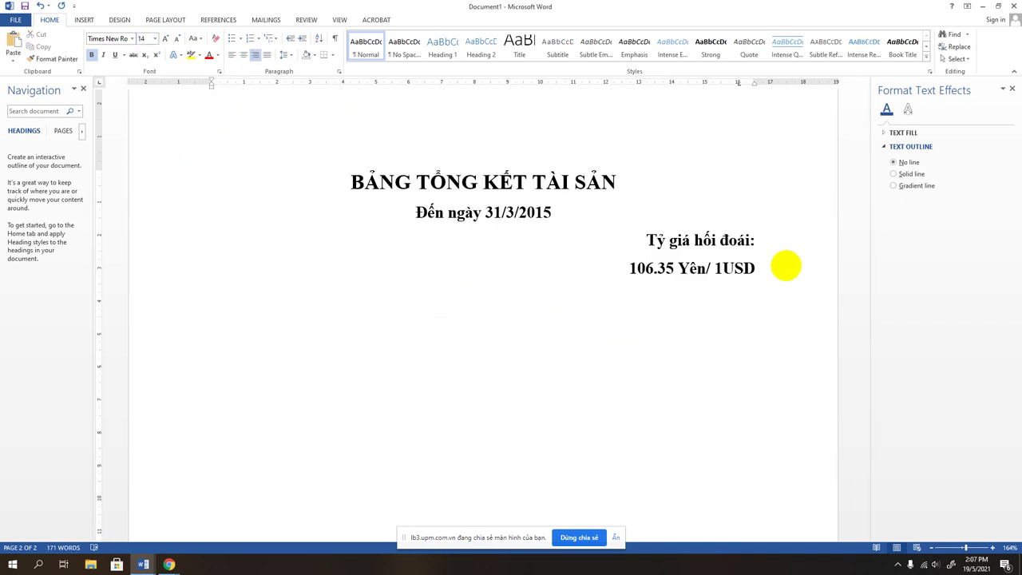
key(ctrl+l)
Step: Type the heading 'TÀI SẢN' and underline it
text(TÀI)
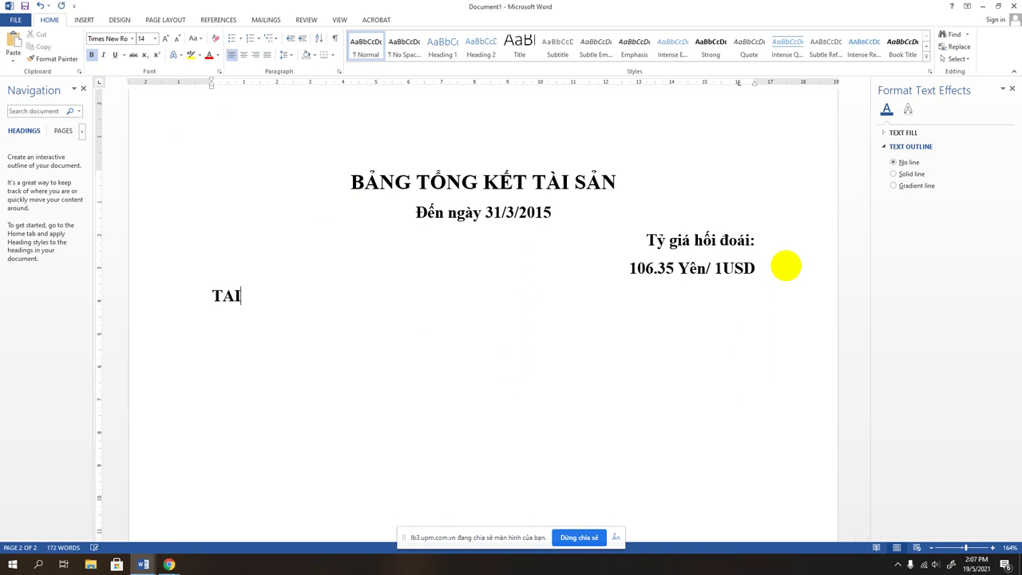
text( SAN)
drag(284, 300, 214, 297)
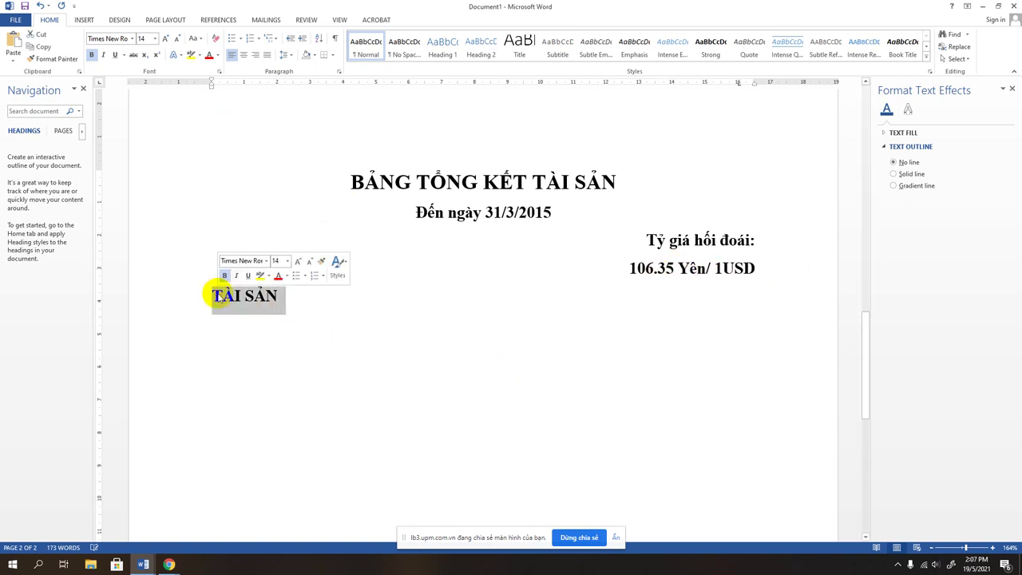
key(ctrl+u)
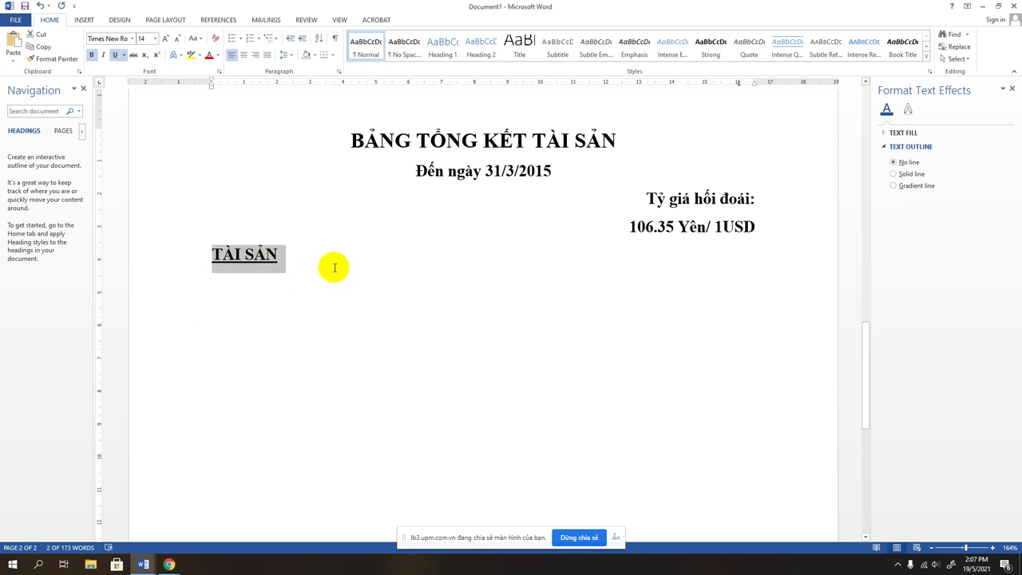
key(Right)
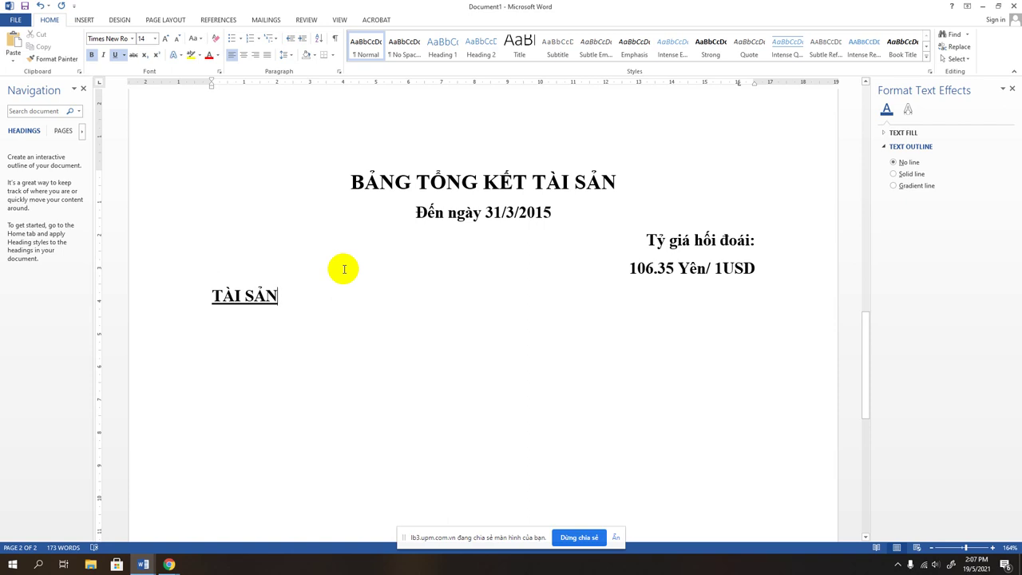
Step: Add 'TÀI SẢN LƯU ĐỘNG' on the next line without underline
key(Return)
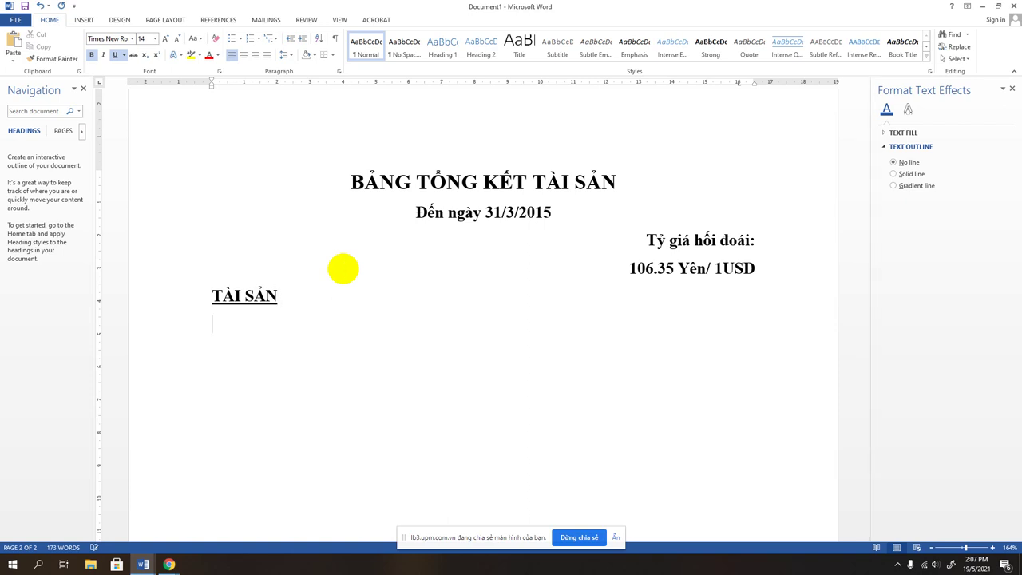
text(Tài)
text( san)
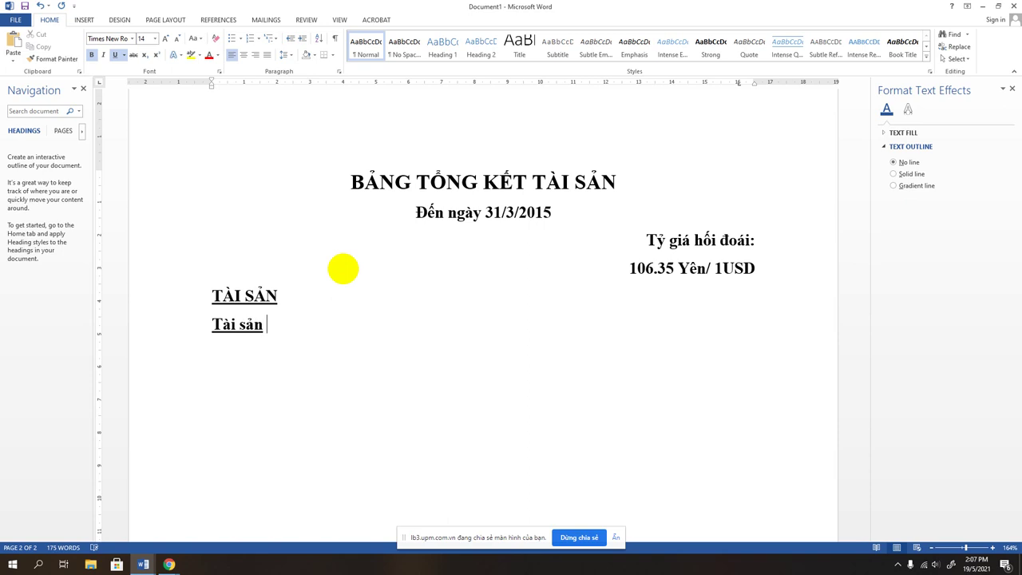
key(BackSpace)
key(BackSpace)
key(BackSpace)
key(BackSpace)
key(BackSpace)
key(BackSpace)
key(BackSpace)
text(ài san)
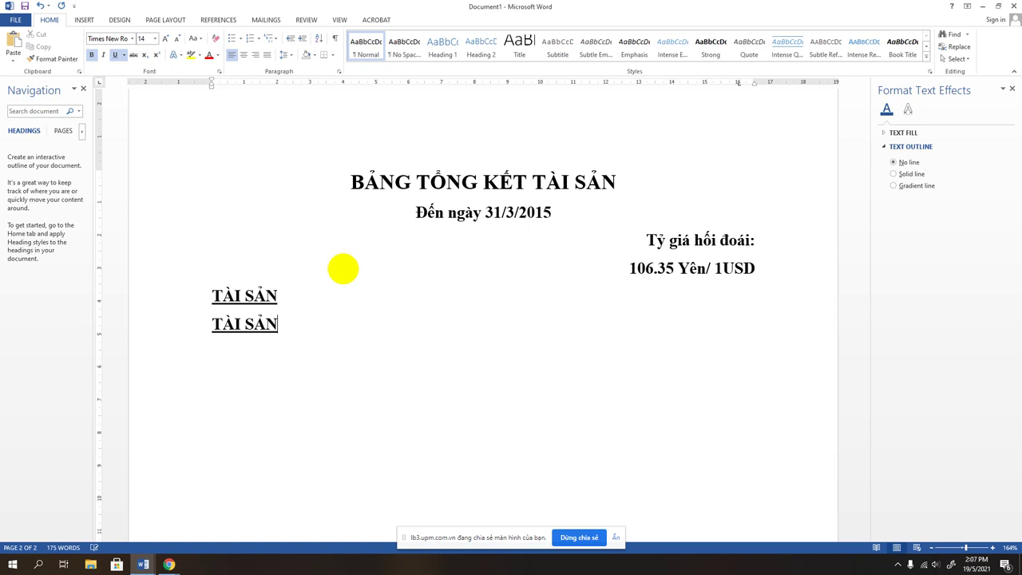
text( LƯU )
text(ĐÔNG)
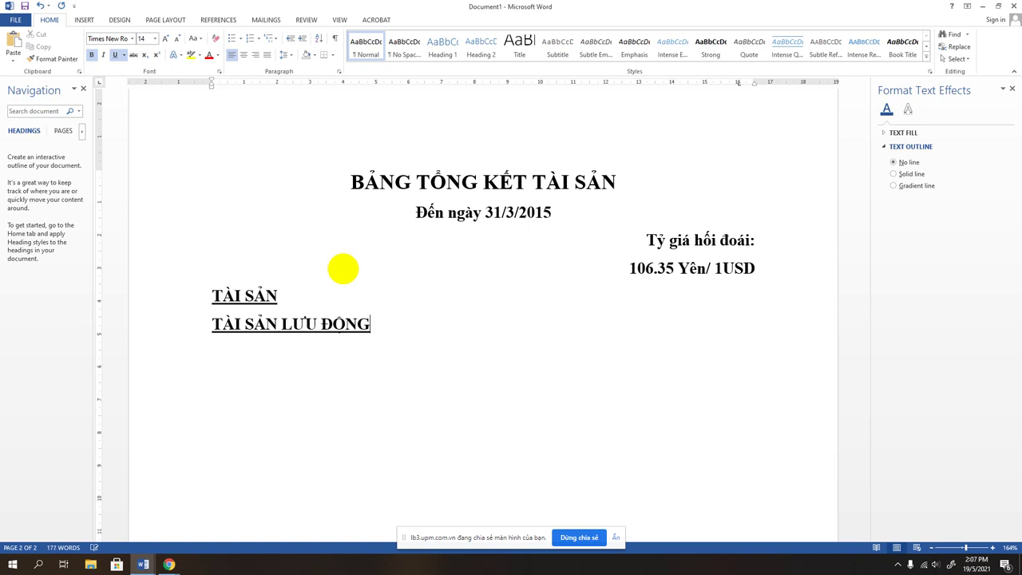
key(shift+Home)
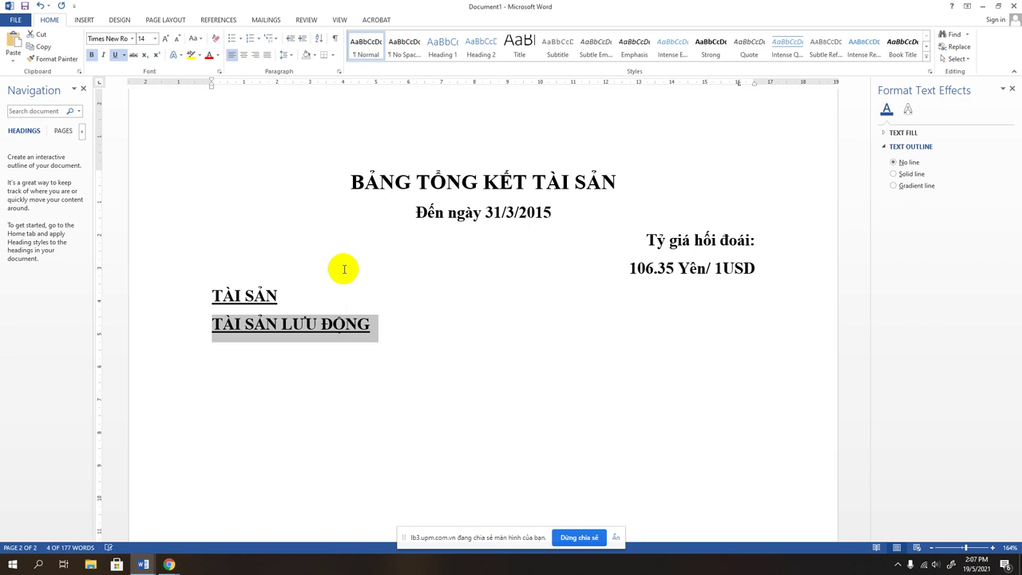
key(ctrl+u)
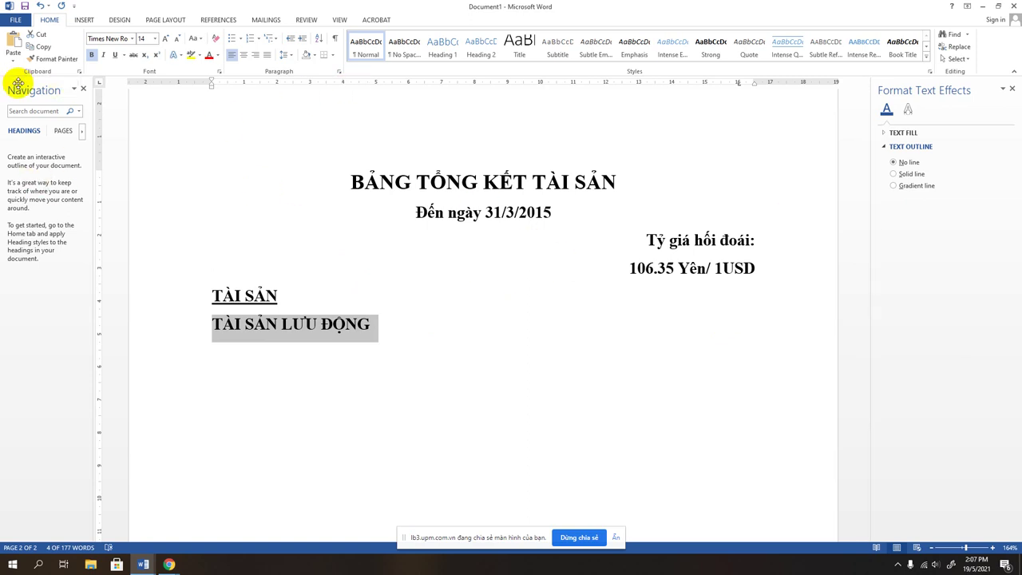
Step: Set a right tab stop at about 16 cm on the ruler
click(465, 334)
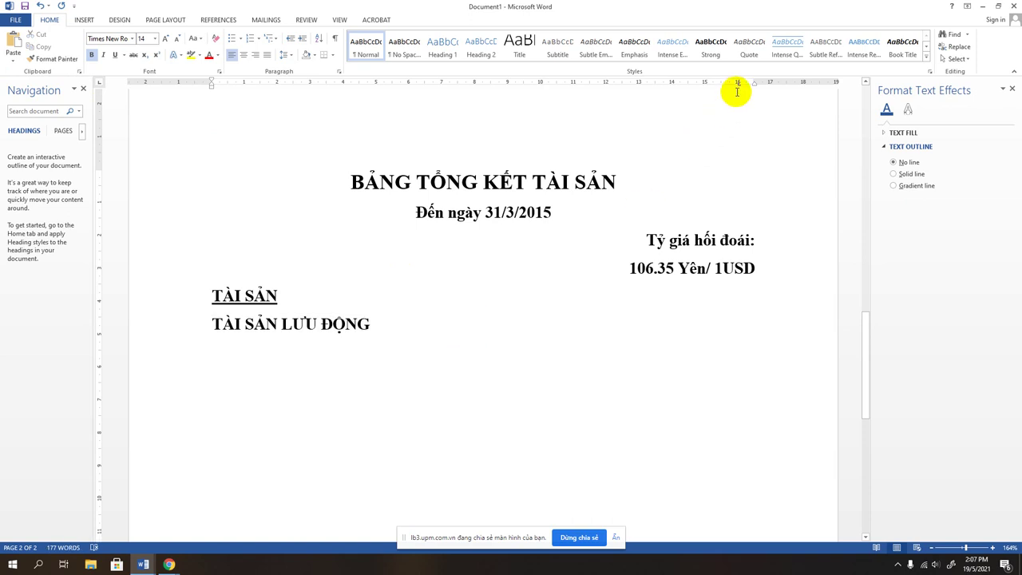
drag(737, 85, 738, 91)
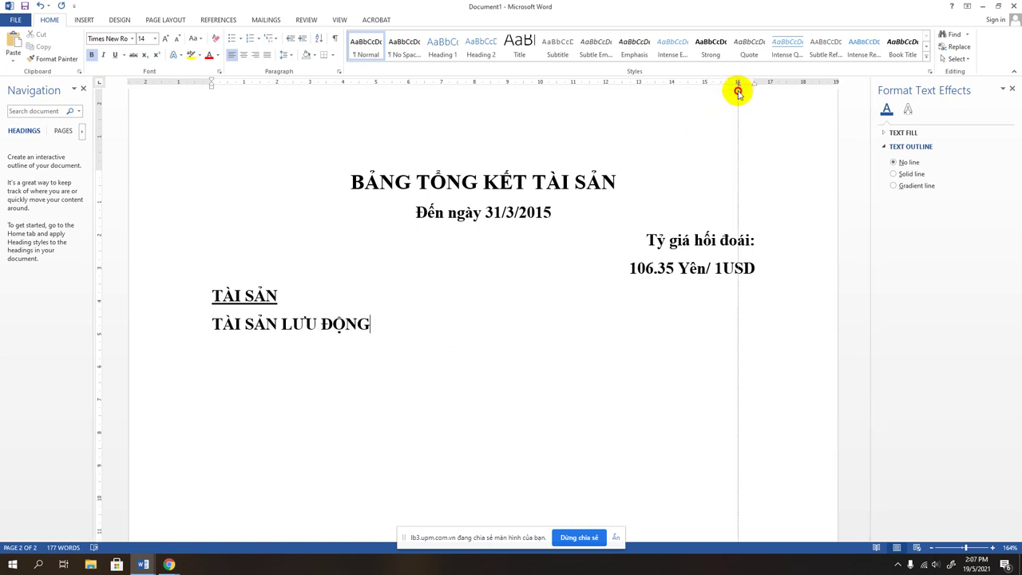
click(99, 84)
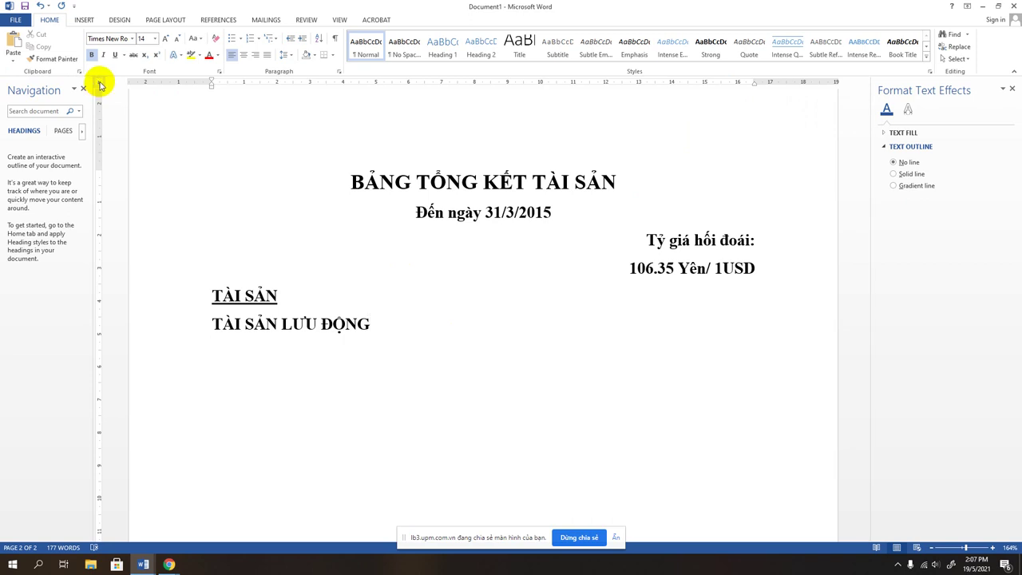
click(100, 85)
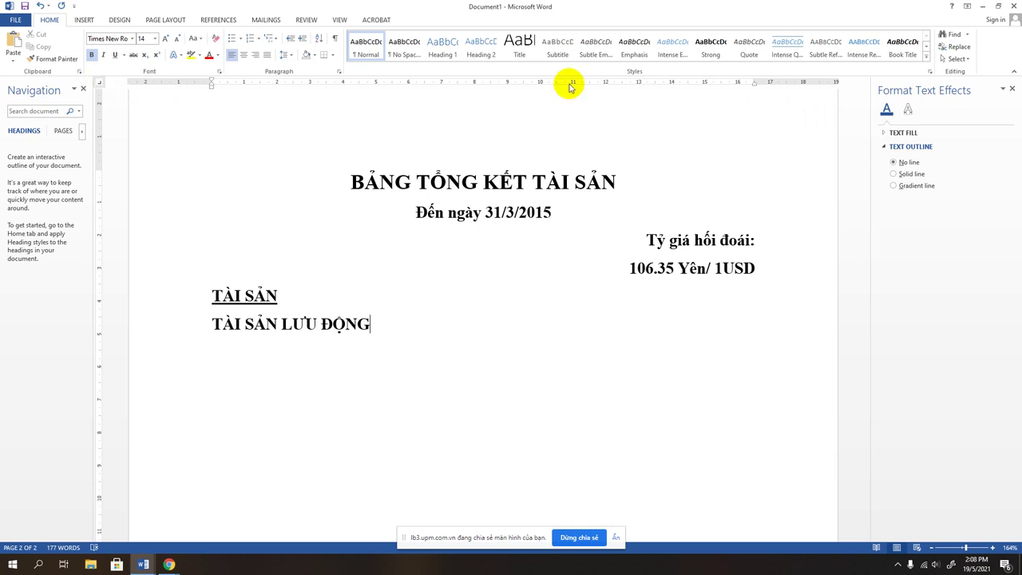
click(736, 83)
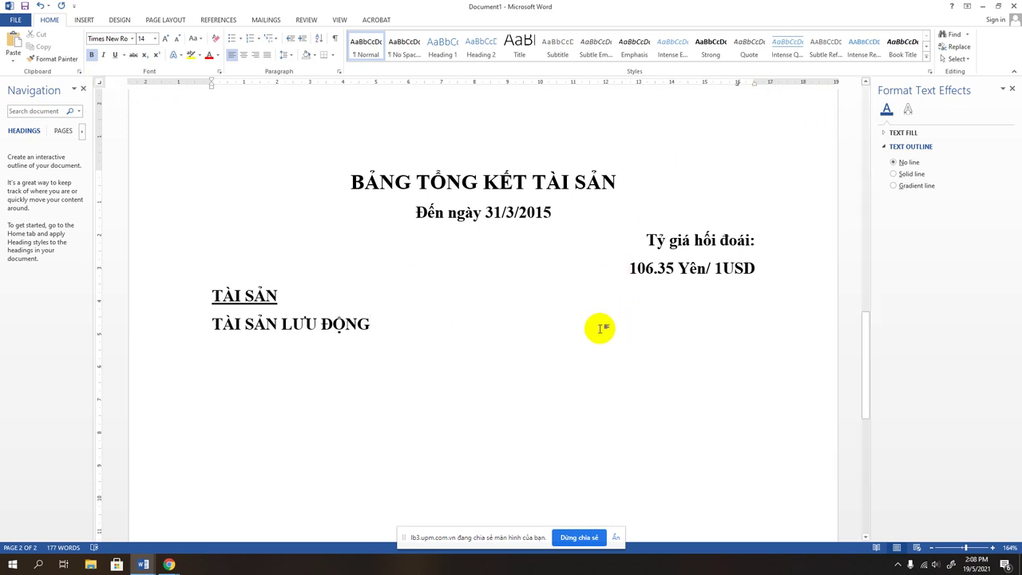
Step: Enter 439,143,221 at the right tab stop and start a new line
key(Tab)
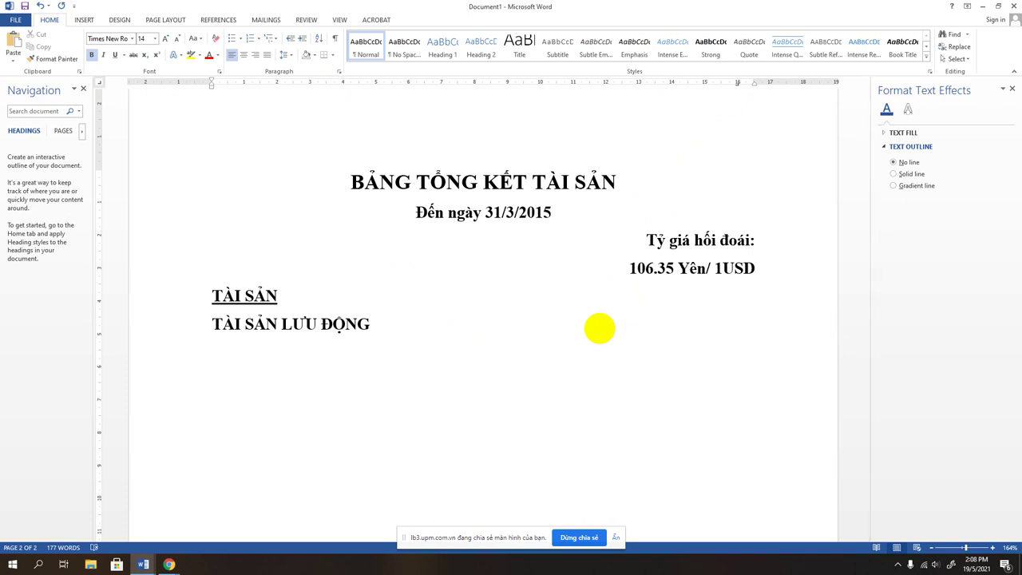
text(4)
text(39)
text(,1)
text(3)
key(BackSpace)
text(43)
text(,22)
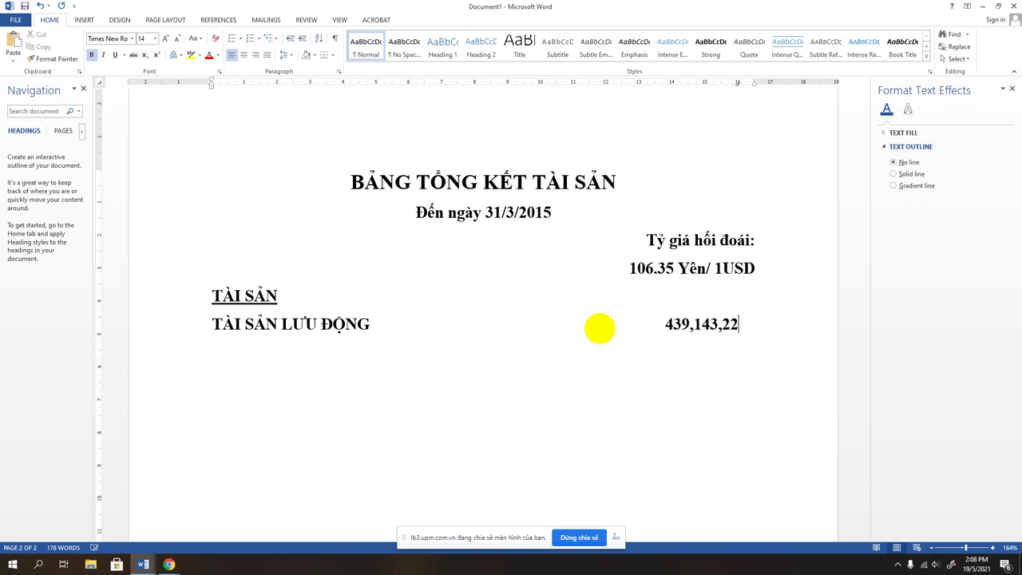
text(1)
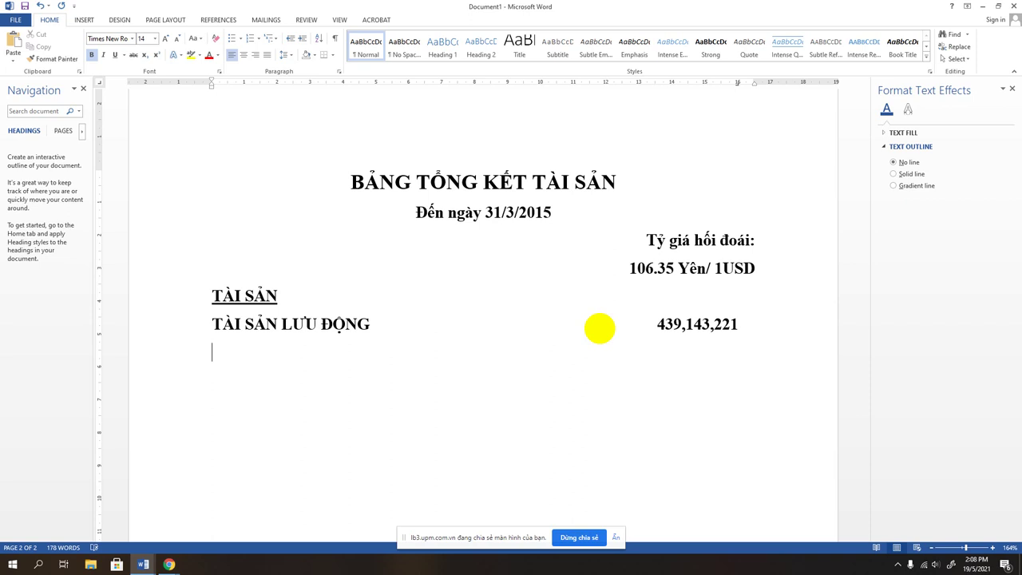
key(Return)
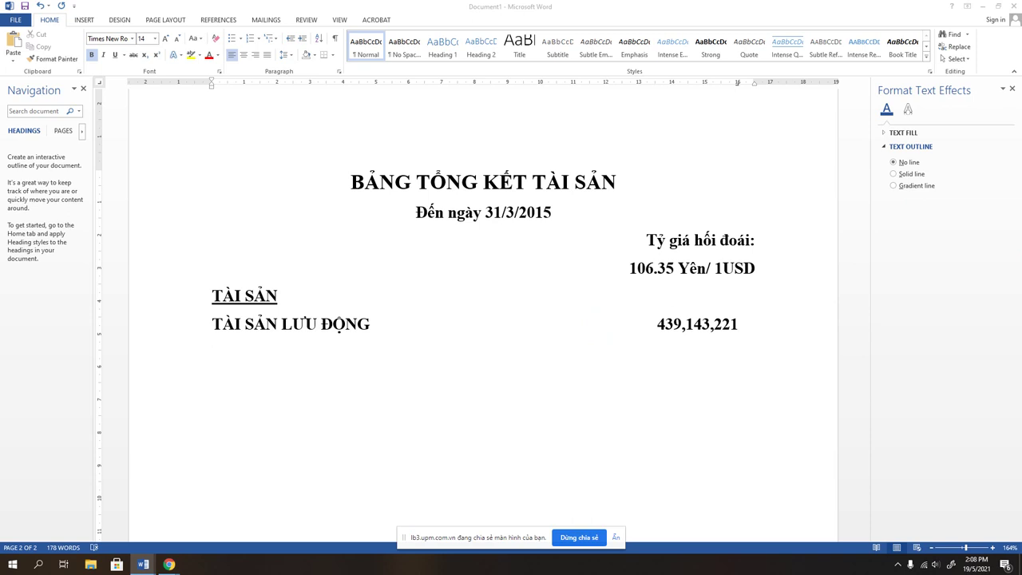
Step: Indent the new line's first line to about 3 cm
click(254, 357)
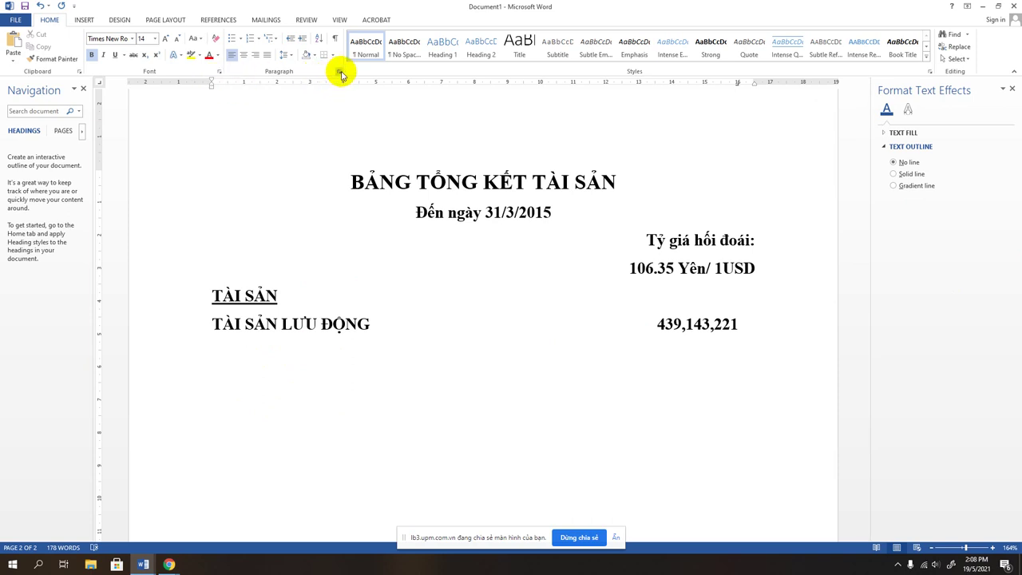
drag(212, 82, 293, 89)
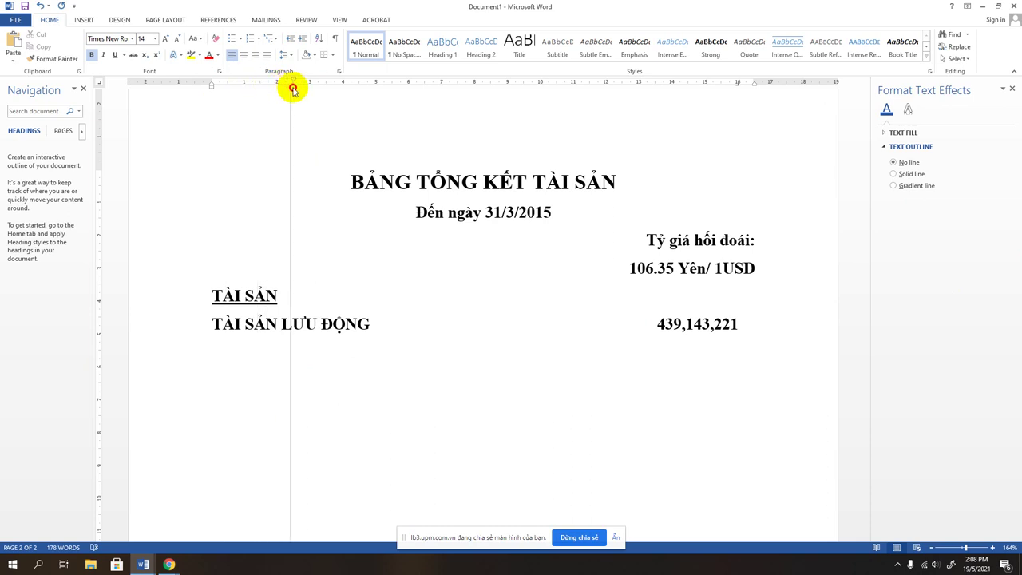
drag(293, 90, 301, 90)
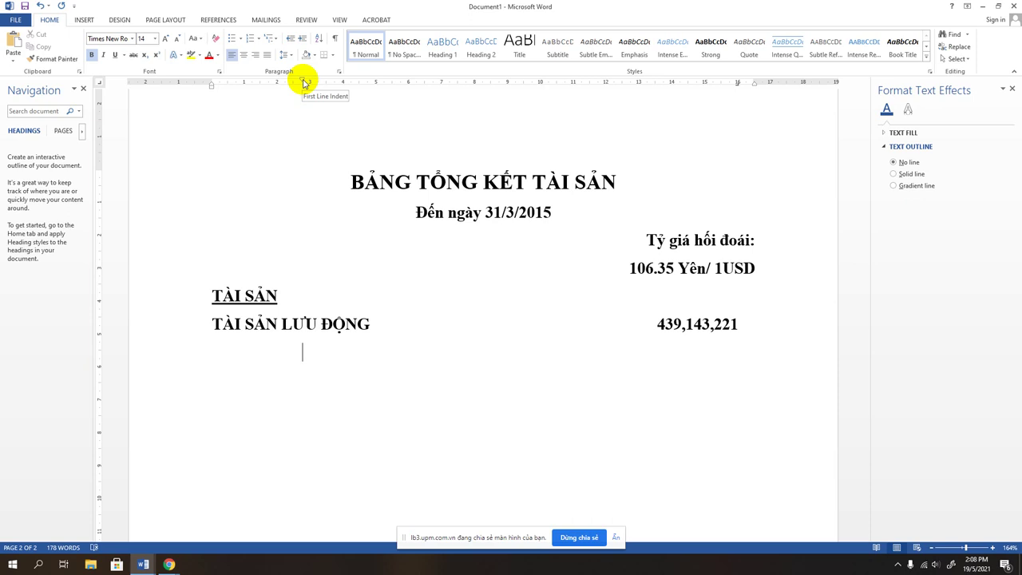
Step: Type 'Tiền mặt và tiền gửi ngân hàng' and make it regular weight
text(Tiền)
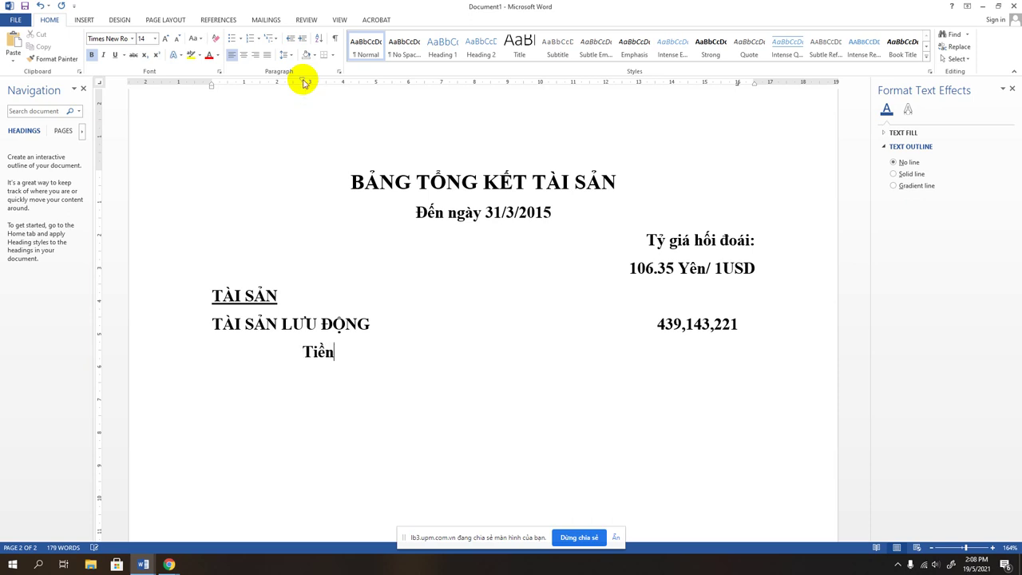
text( mặt )
text(gưi)
key(BackSpace)
key(BackSpace)
key(BackSpace)
key(BackSpace)
text(vaf t)
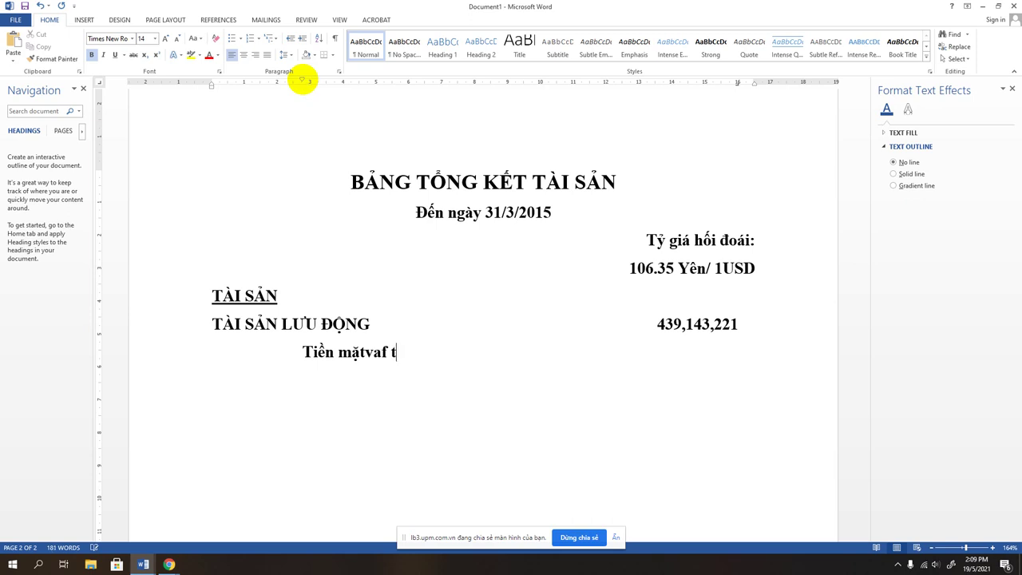
key(BackSpace)
key(BackSpace)
key(BackSpace)
key(BackSpace)
key(BackSpace)
text(va)
text( t)
text(iền gử)
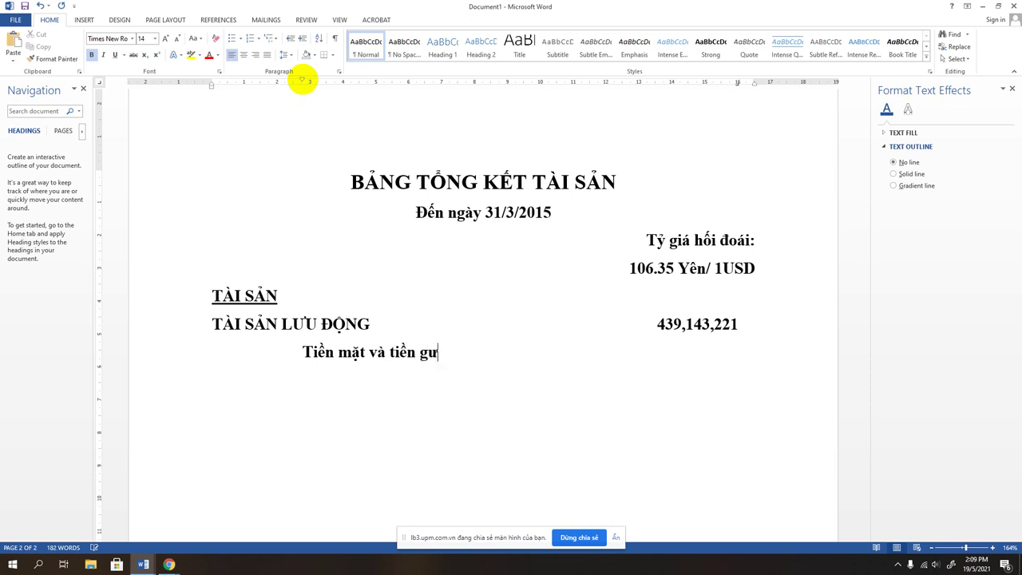
text(i ngaân )
text(hanàg)
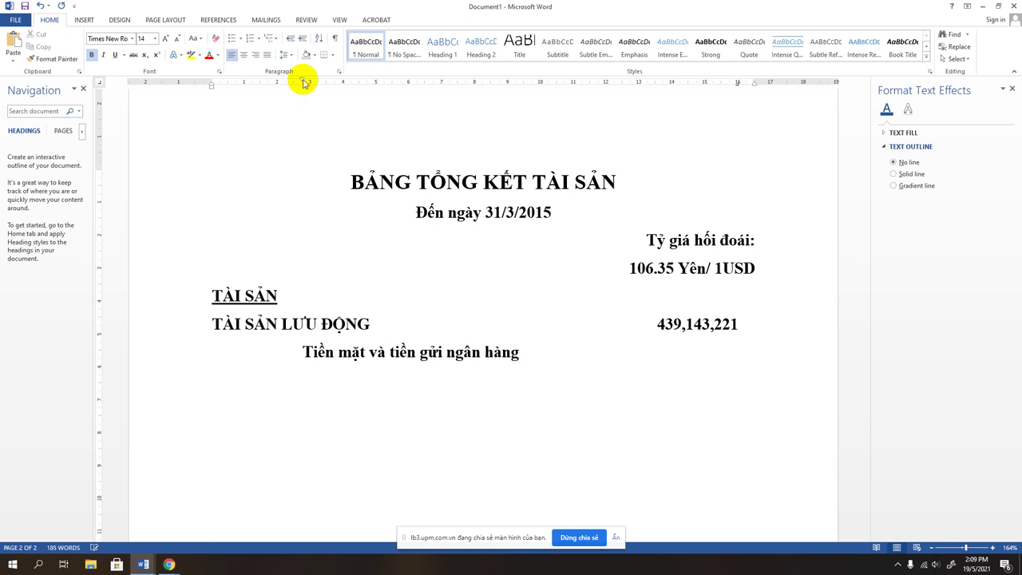
key(shift+Home)
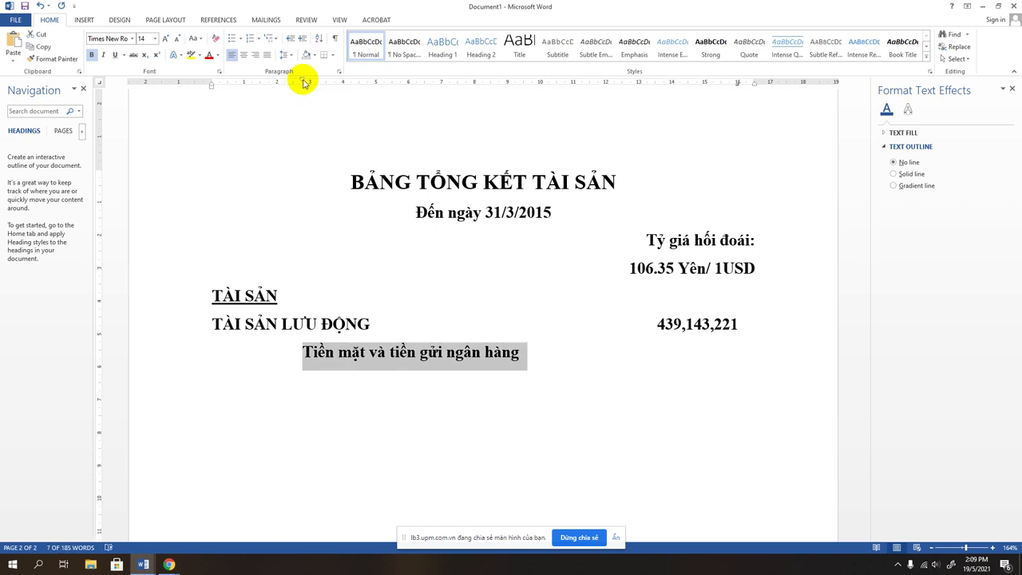
key(ctrl+b)
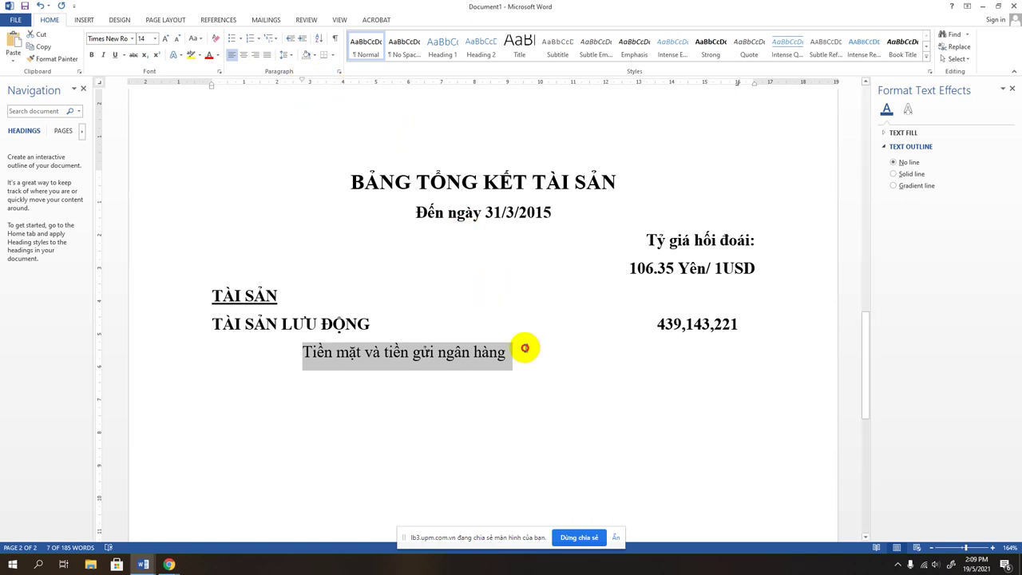
Step: Enter 70,124,301 for cash, add 'Khoản phải thu' at 55,002,561, then start a new line
click(525, 348)
key(Tab)
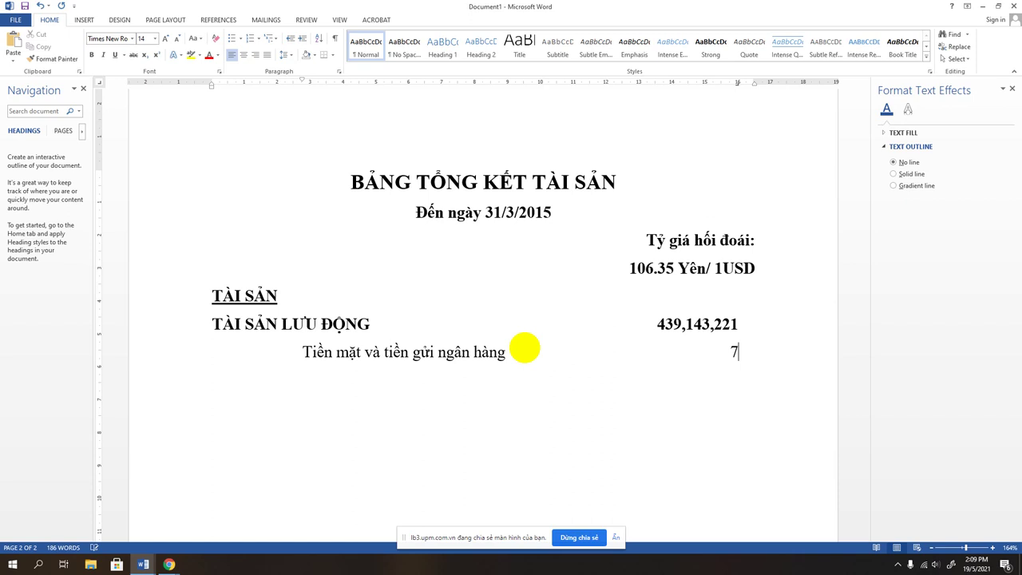
text(0,)
text(1)
text(24)
text(,3)
text(01)
text(Khoaản )
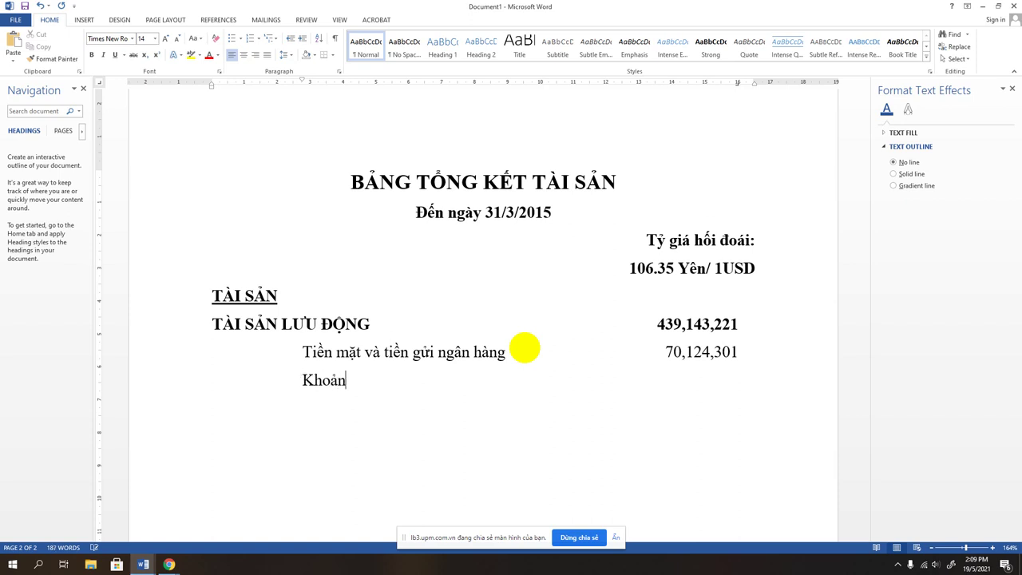
text(phải )
text(thu)
text(55)
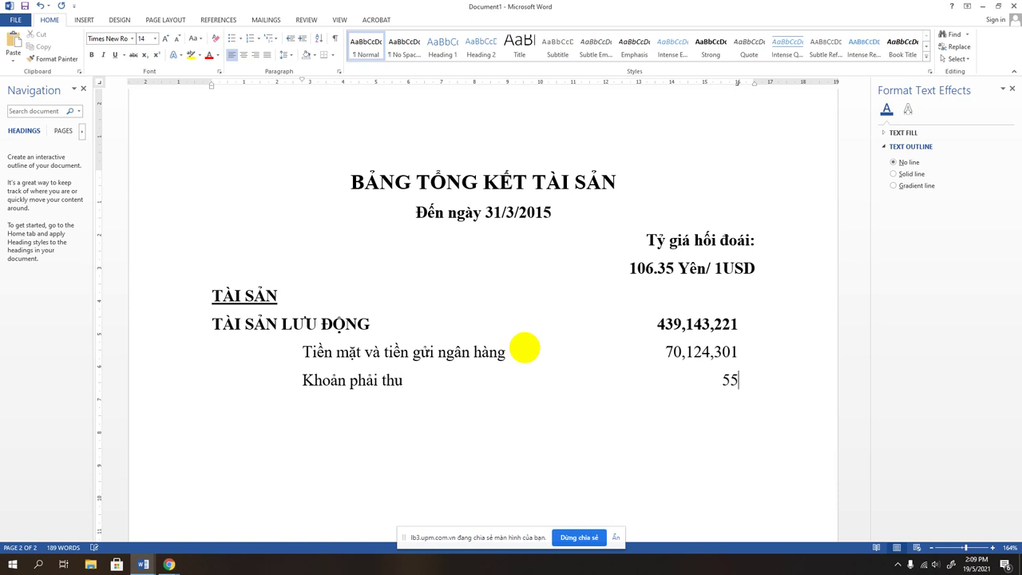
text(,0)
text(02)
text(,5)
text(61)
scroll(548, 410, down, 1)
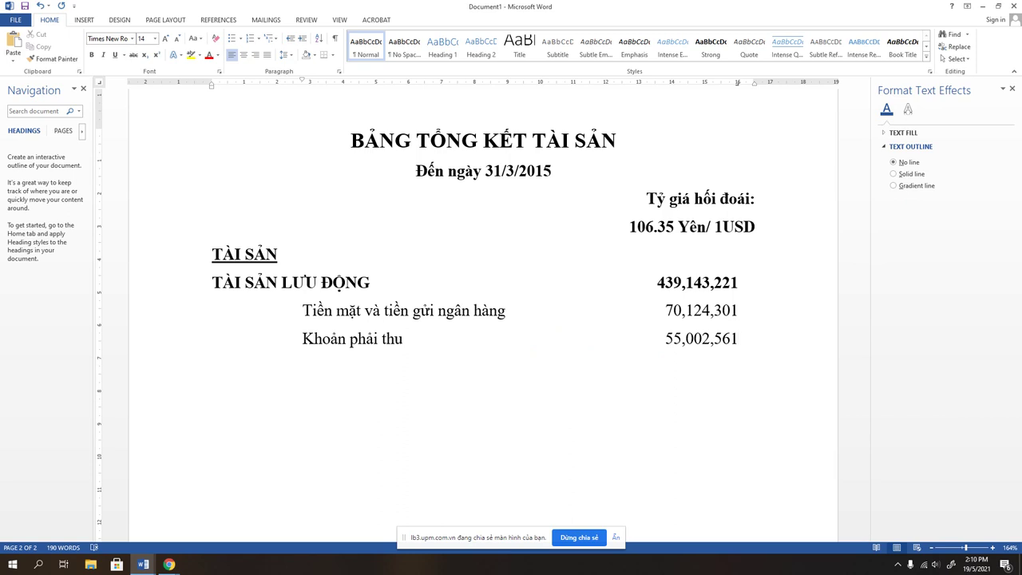
click(411, 341)
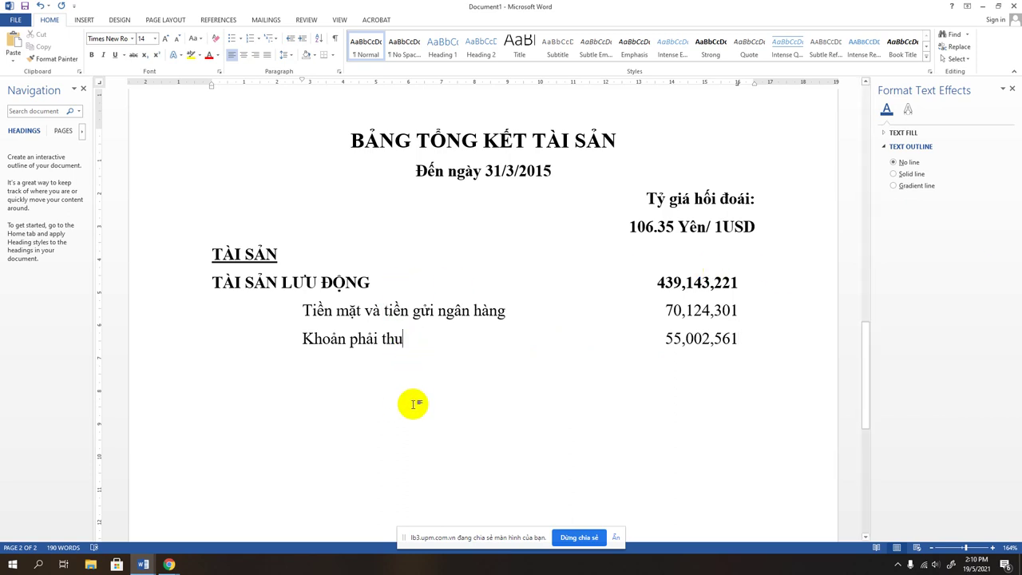
click(738, 340)
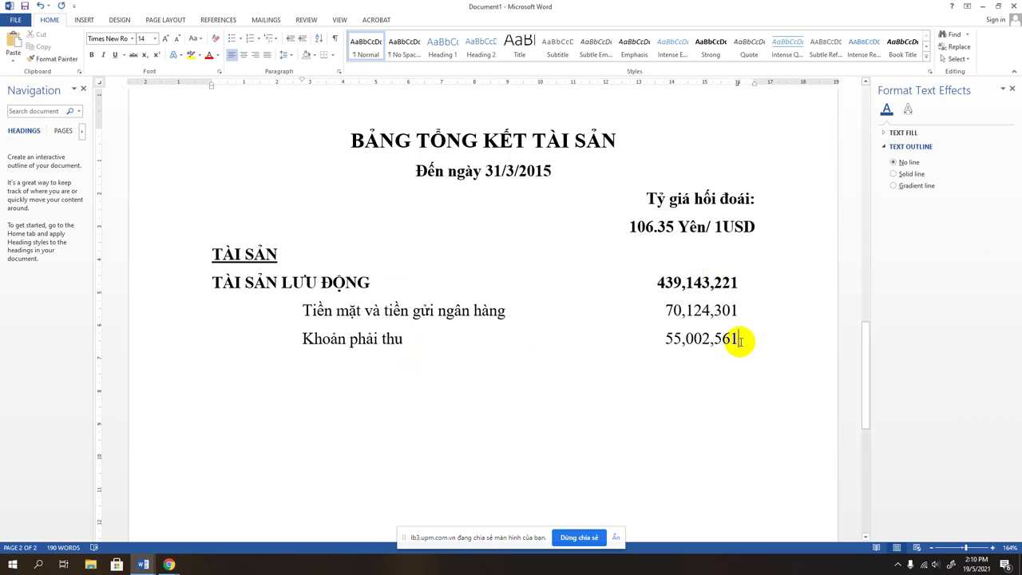
key(Return)
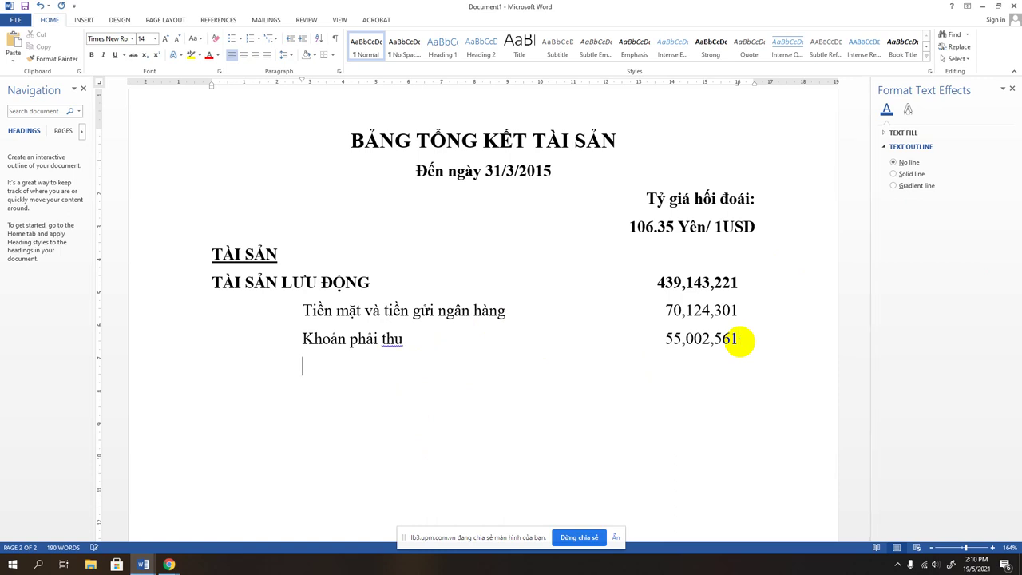
Step: Type bold 'TÀI SẢN CỐ ĐỊNH' starting at the left margin
click(300, 361)
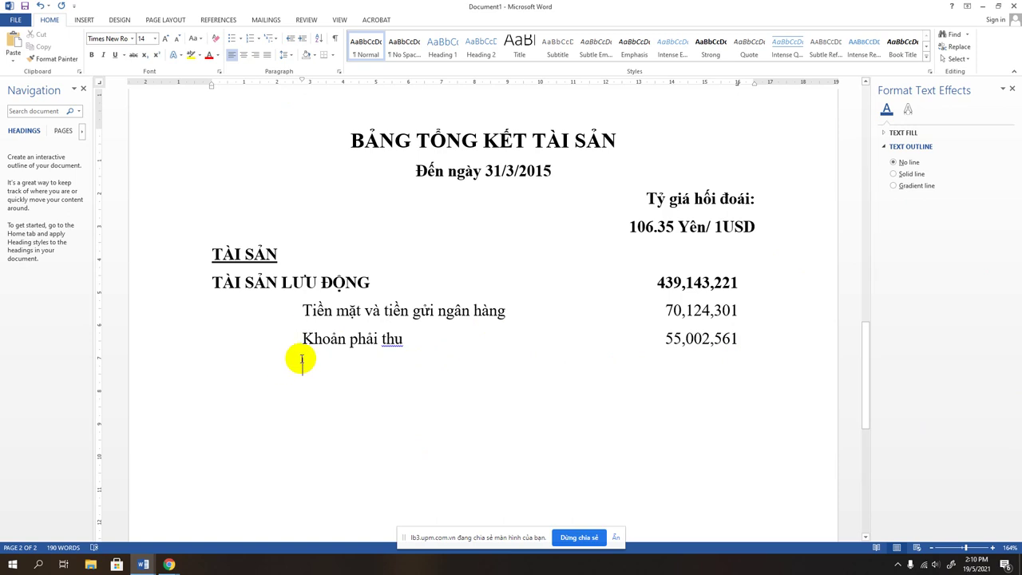
drag(303, 83, 213, 80)
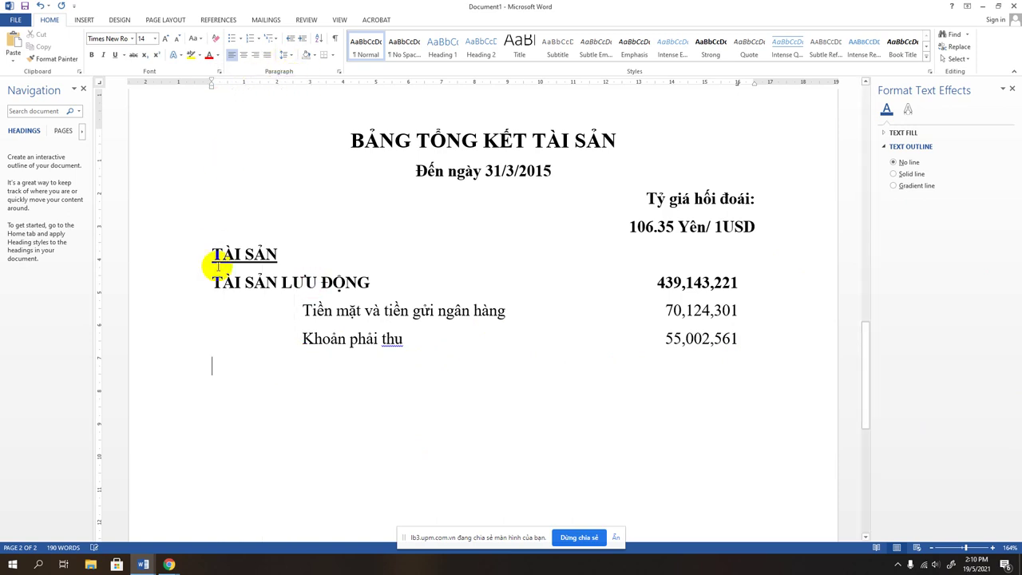
text(T)
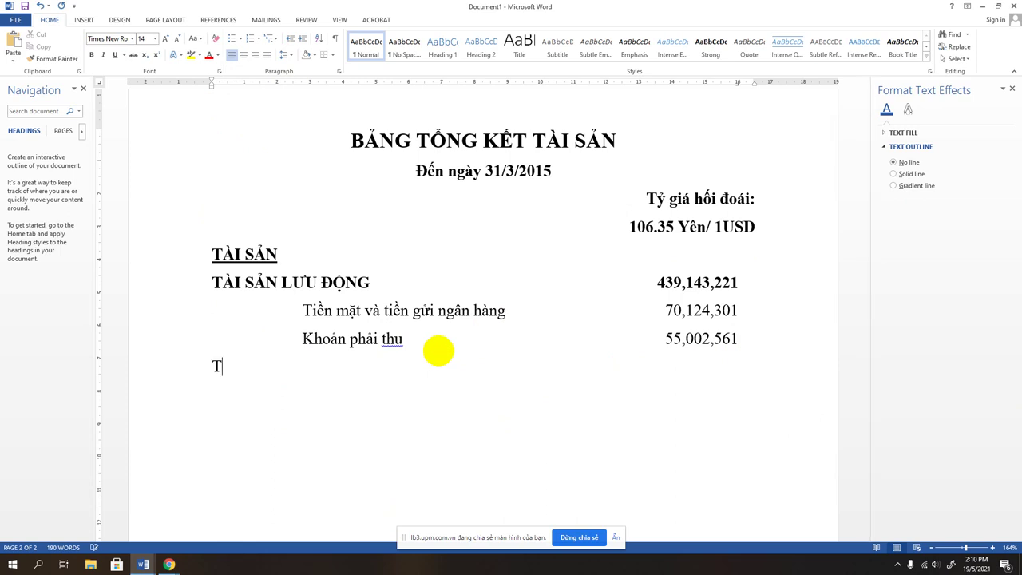
text(ÀI SAN)
text( CỐ Đ)
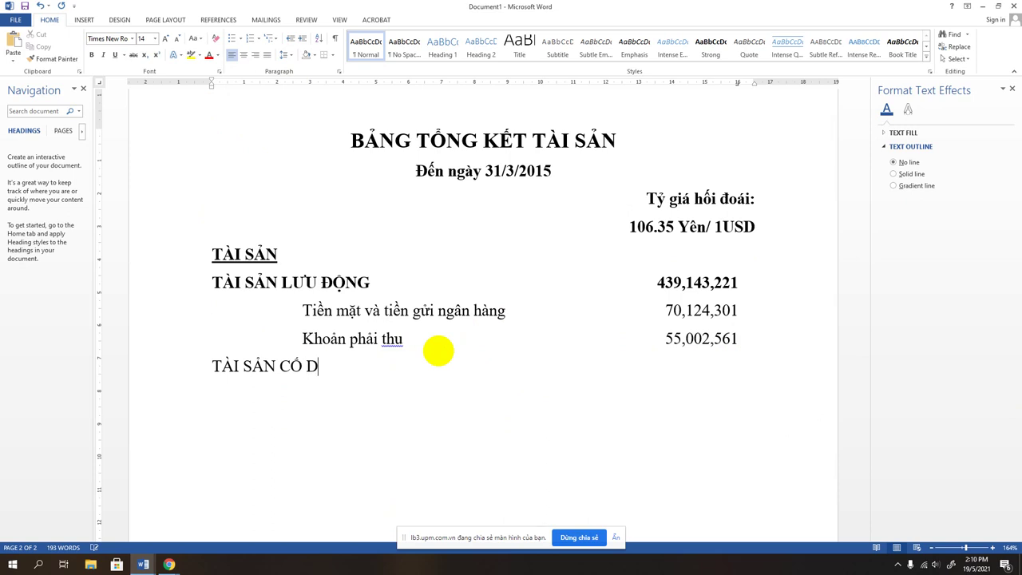
text(INH)
key(shift+Home)
key(ctrl+b)
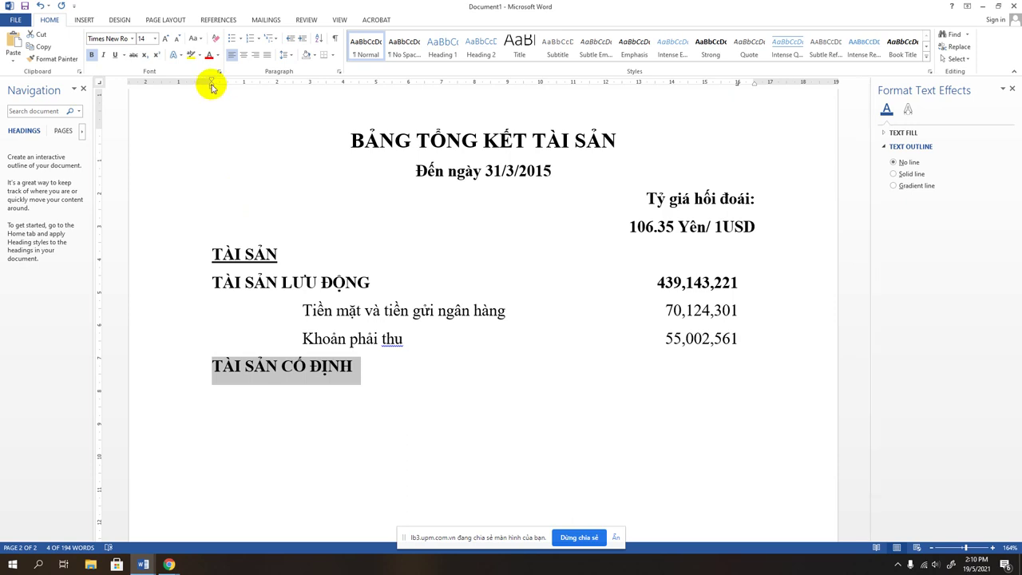
Step: Put 98,672,111 at the right tab beside it and indent for the next sub-item
click(413, 379)
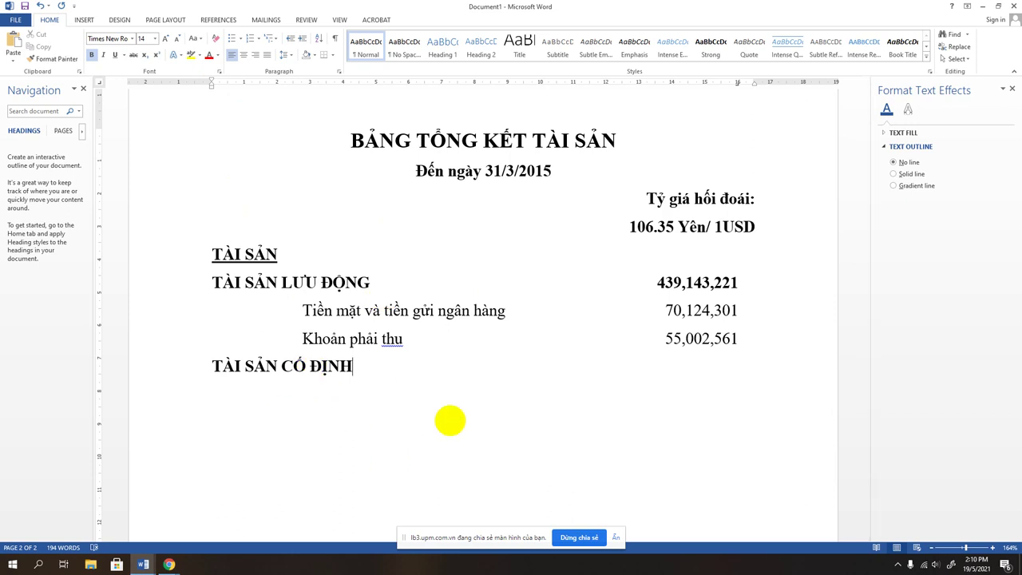
key(Tab)
text(98)
text(,)
text(672)
text(,111)
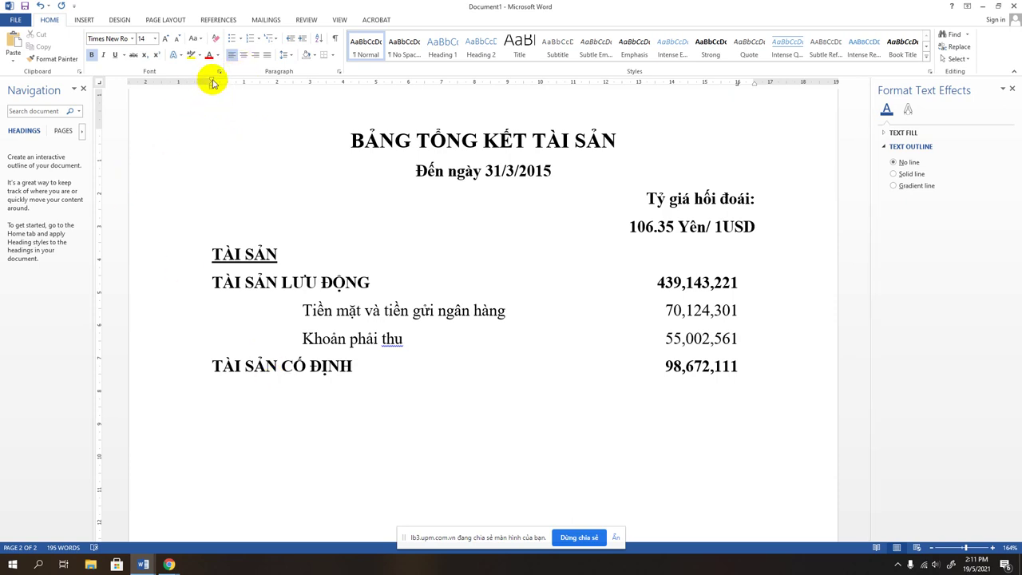
drag(211, 82, 258, 83)
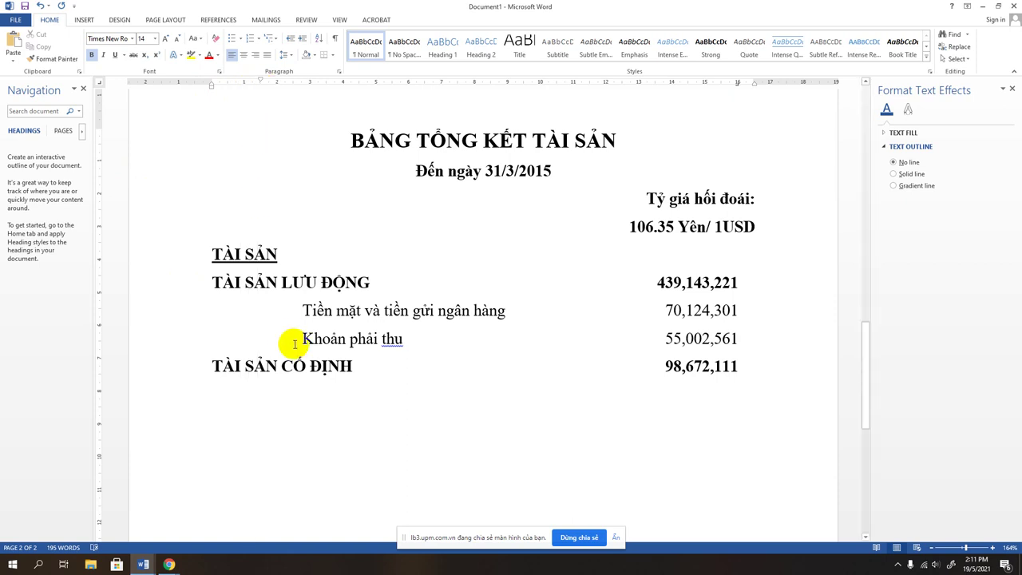
Step: Add italic 'Tài sản cố định hữu hình' at 66,924,691, then start an unbolded line
key(ctrl+i)
text(Tài sa)
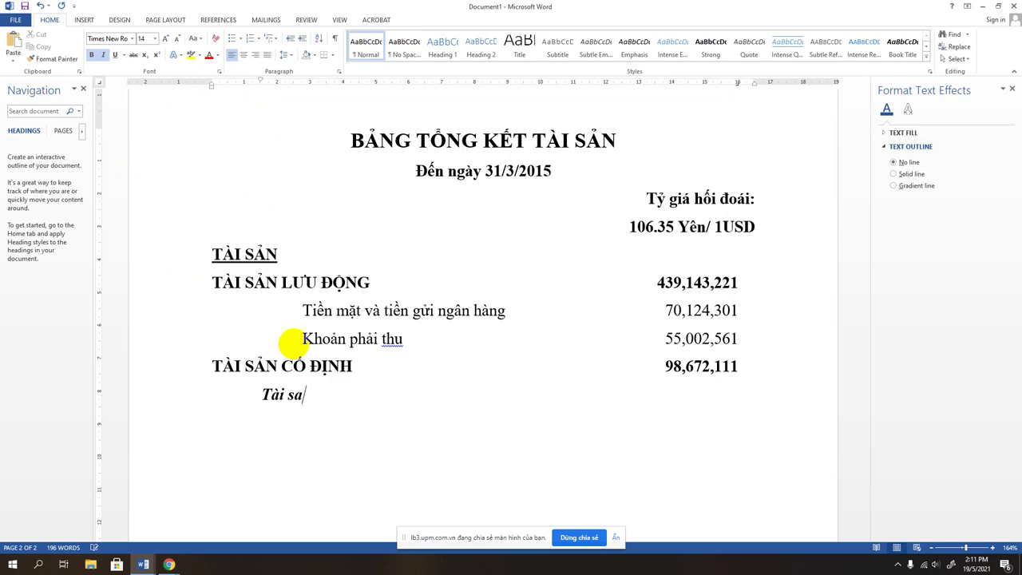
text(n cô)
text( đin)
text(h h)
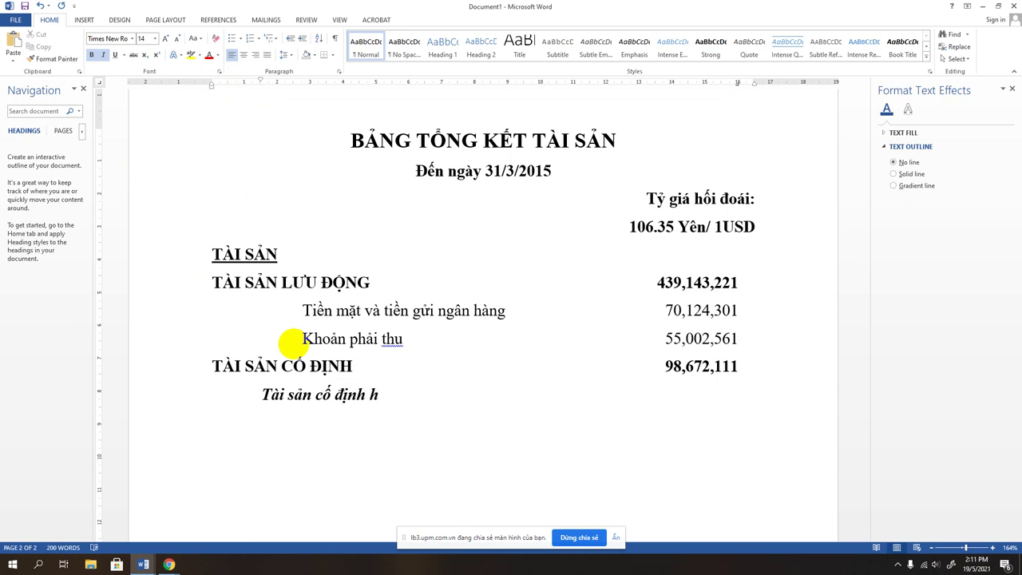
text(ưu)
text( h)
key(BackSpace)
text(hinh)
key(Tab)
text(66,)
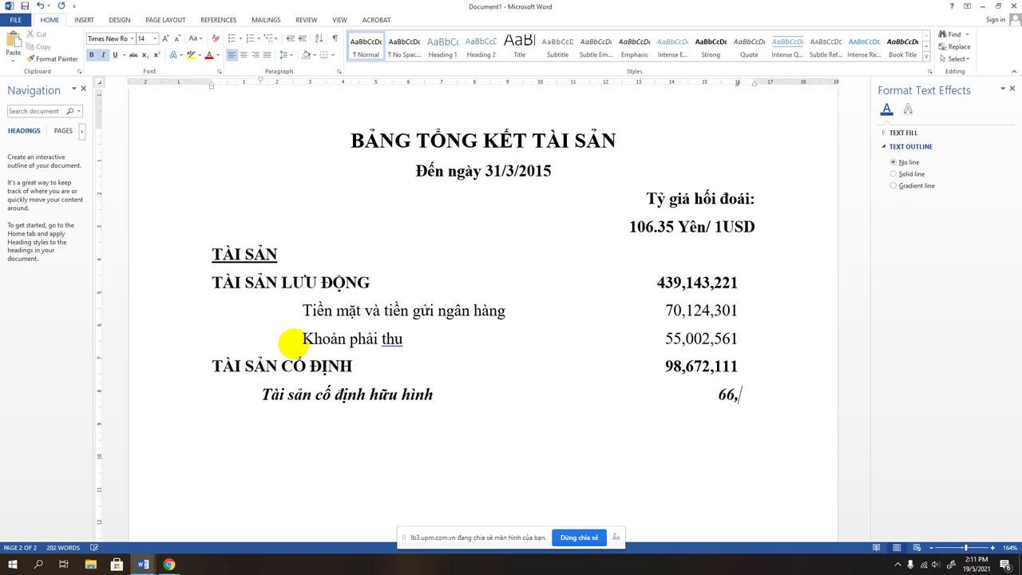
text(924)
text(,)
text(6)
text(91)
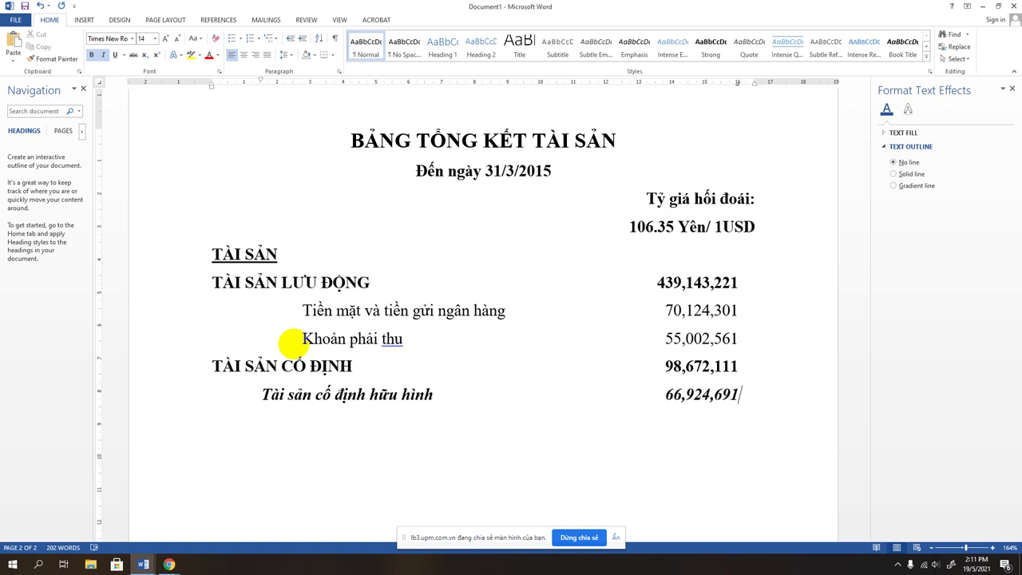
key(Return)
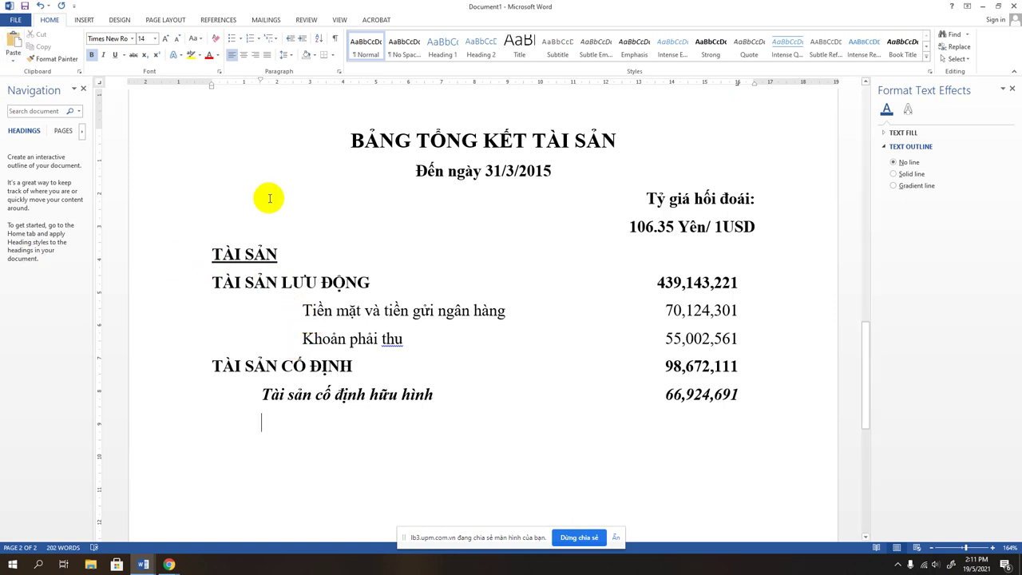
key(ctrl+b)
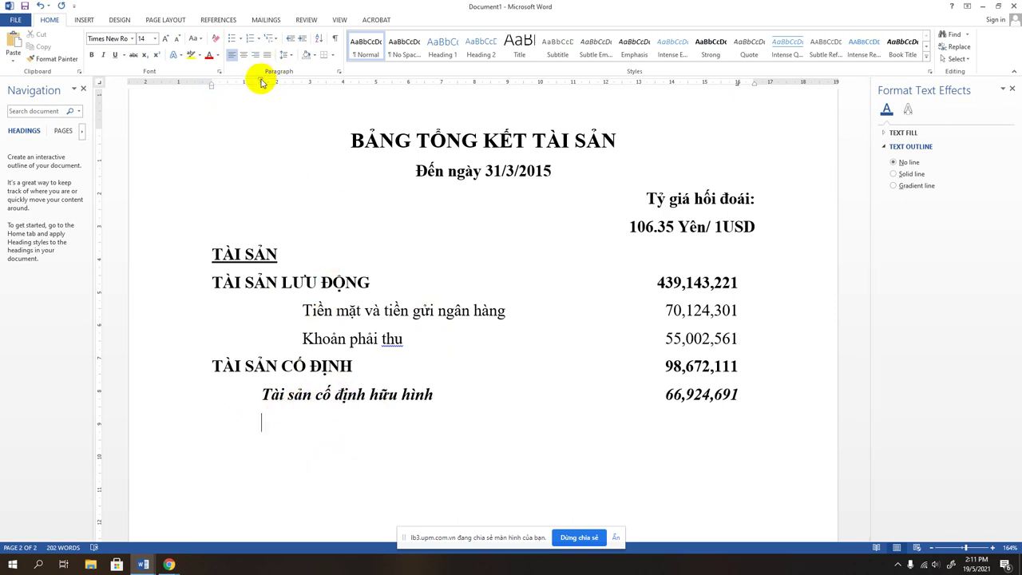
Step: Indent to 3 cm, add 'Xây dựng và kết cấu' at 30,823,056, and begin 'Dụng cụ, đồ đạc và'
drag(262, 82, 302, 81)
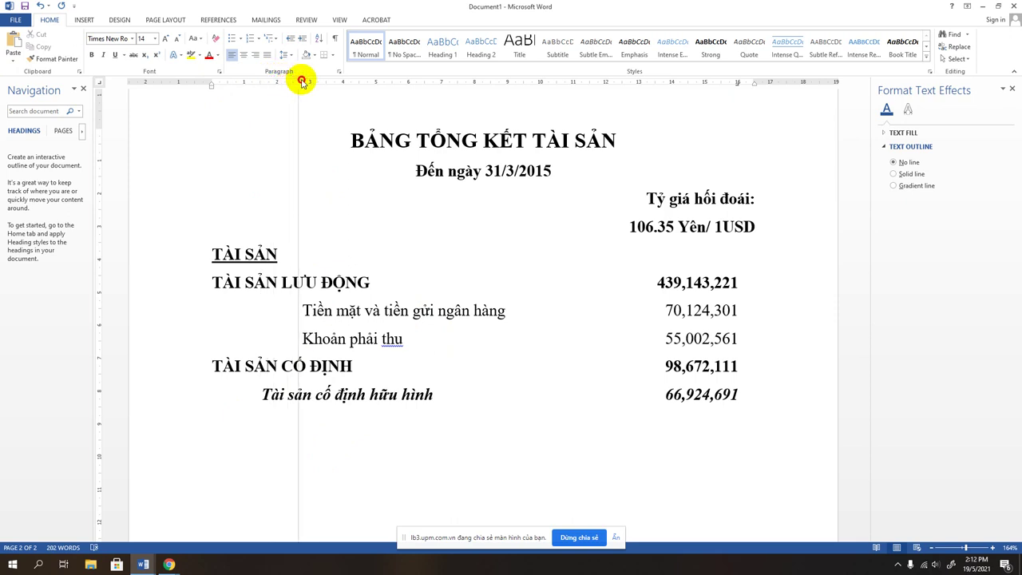
drag(302, 82, 301, 81)
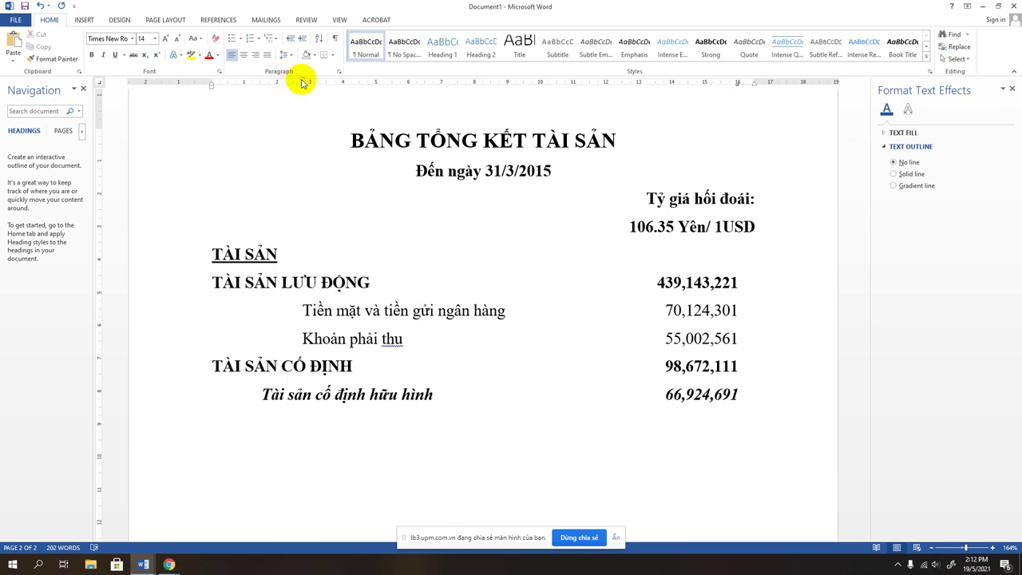
text(X)
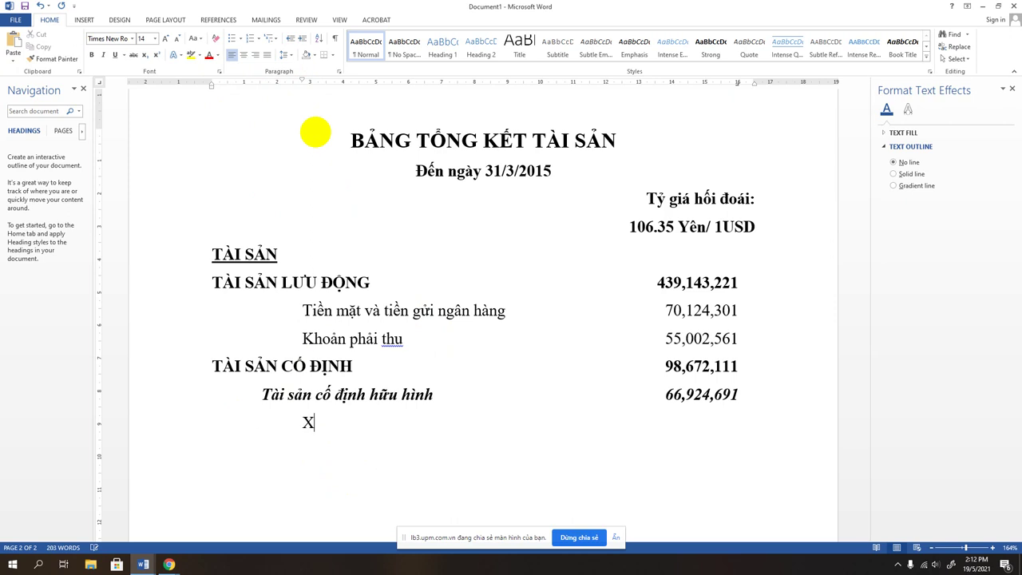
text(ây)
text( dưng)
text(và)
text( kê)
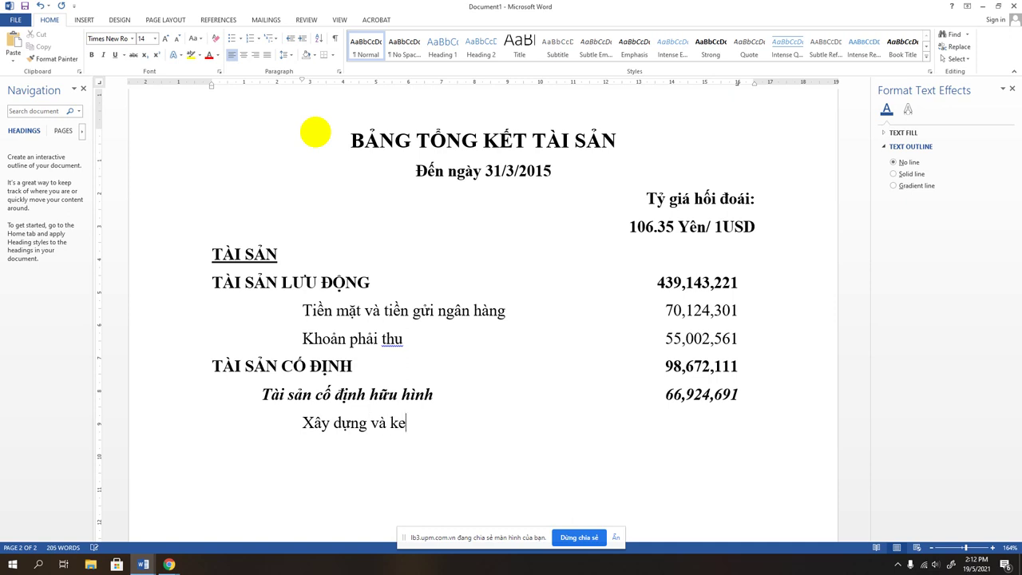
text(t cấu)
key(Tab)
text(30)
text(,)
text(821)
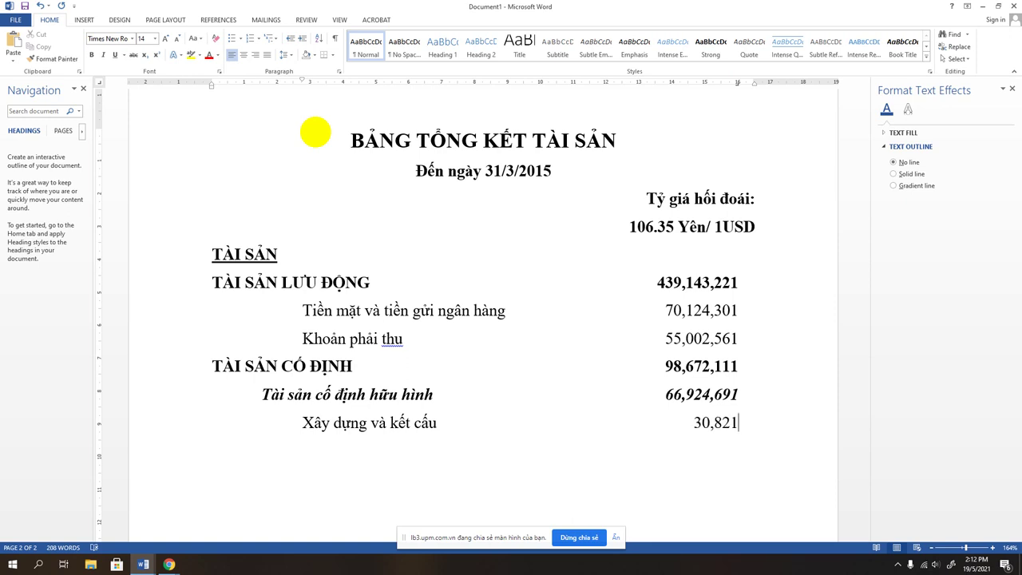
key(BackSpace)
text(3)
text(,)
text(056)
text(D)
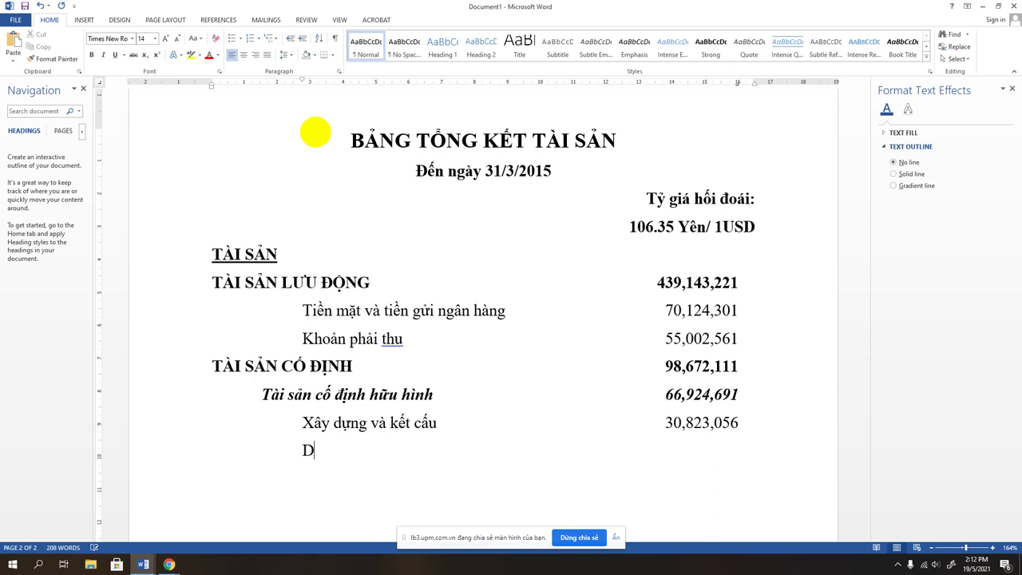
text(ụng cu)
text(, d)
text(đồ đa)
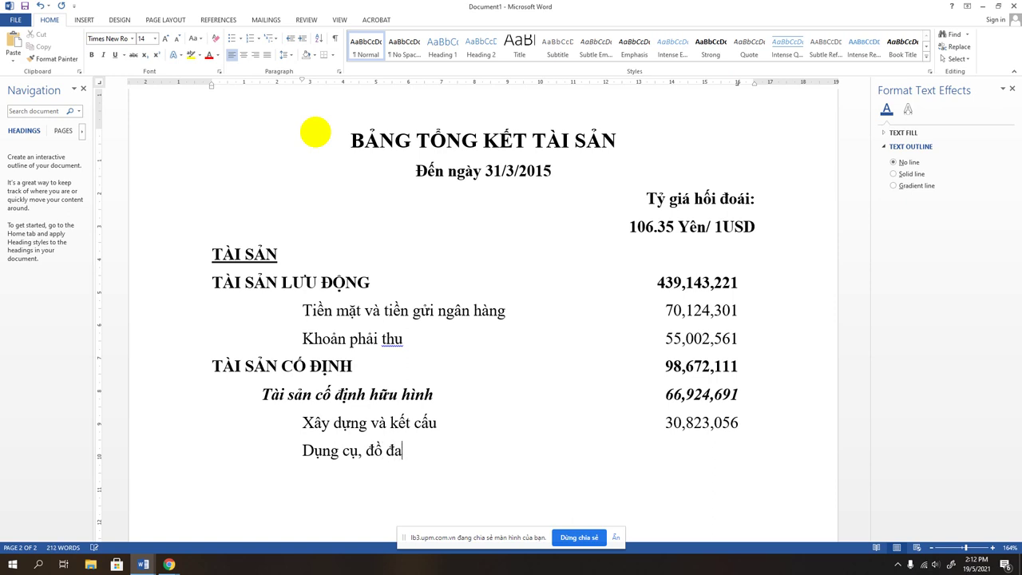
key(BackSpace)
text(ạc)
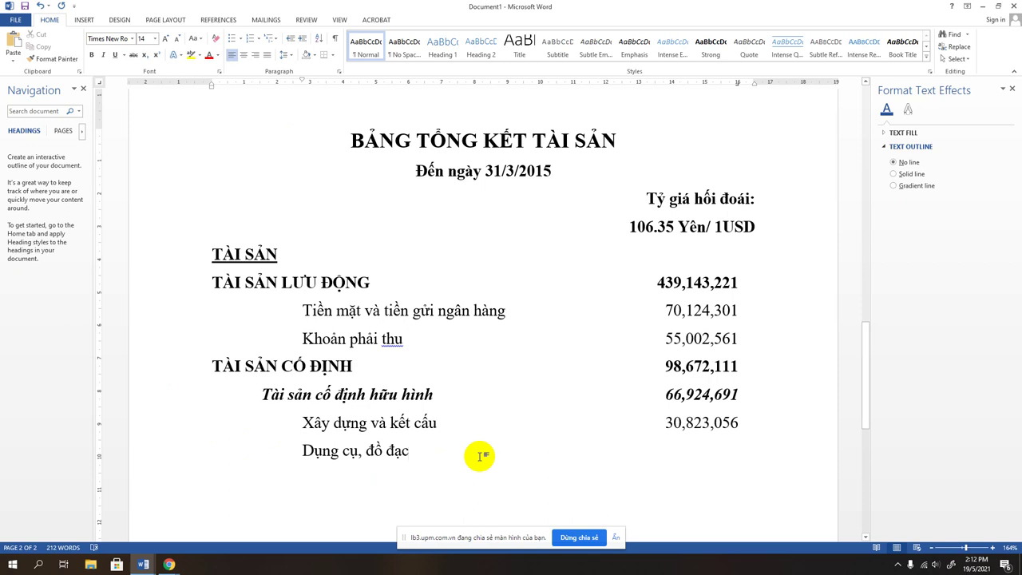
text(và đồ đạc cố định)
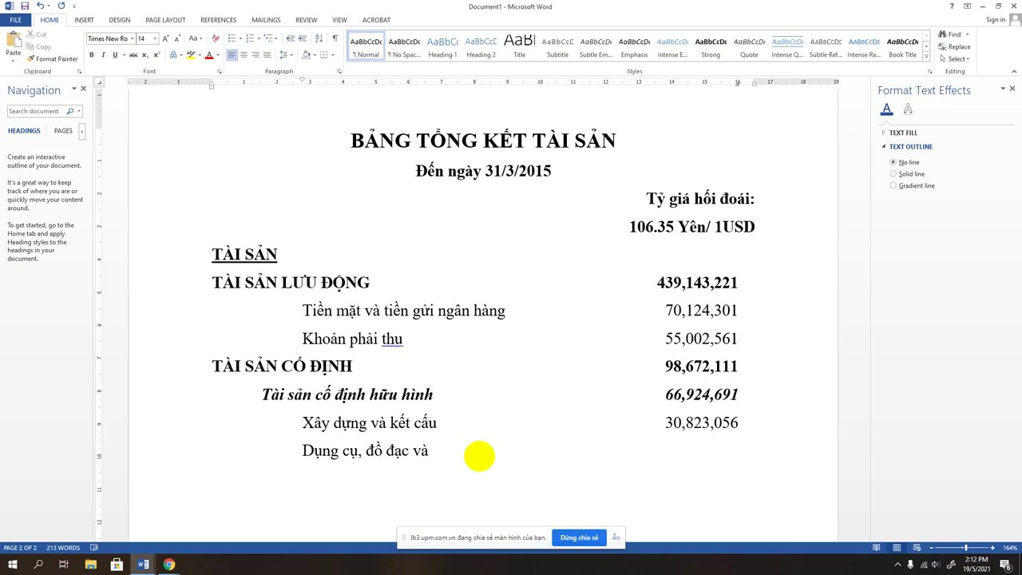
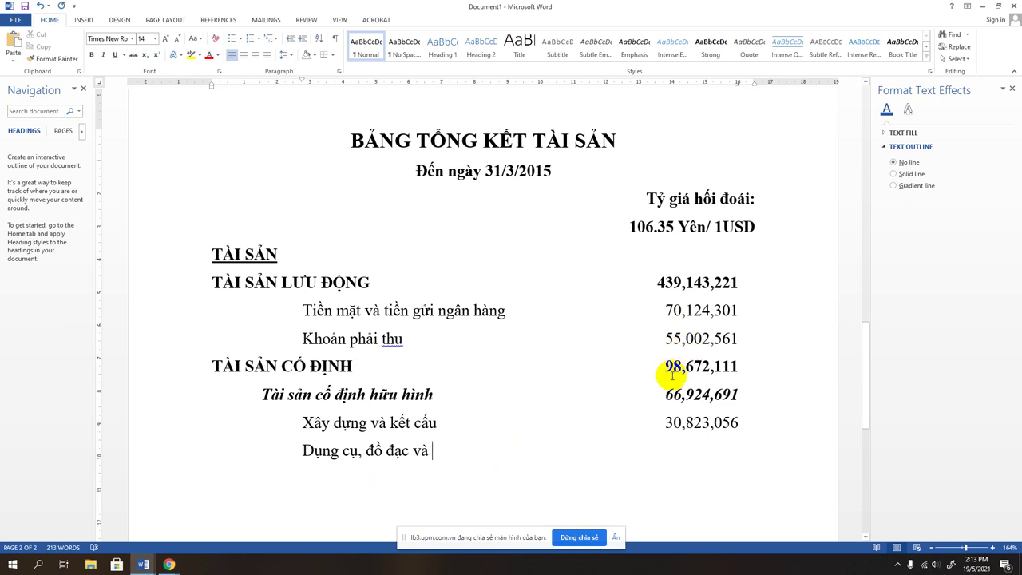
Step: Finish the 'đồ đạc cố định' row with 321,622 at the right tab stop, then start a new line
text(đo)
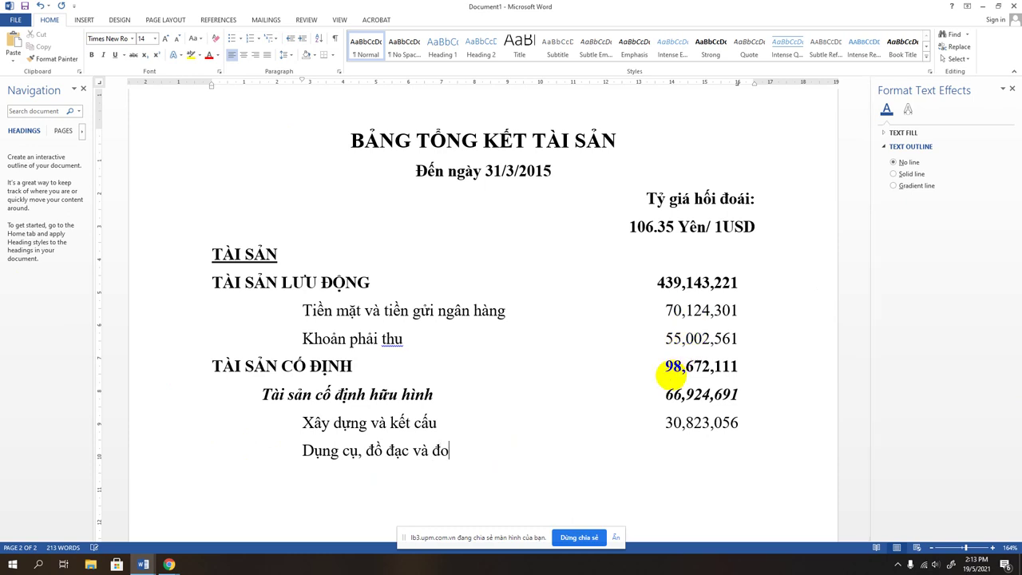
text( đ)
text(ạc)
text( cố đi)
text(nhj)
key(Tab)
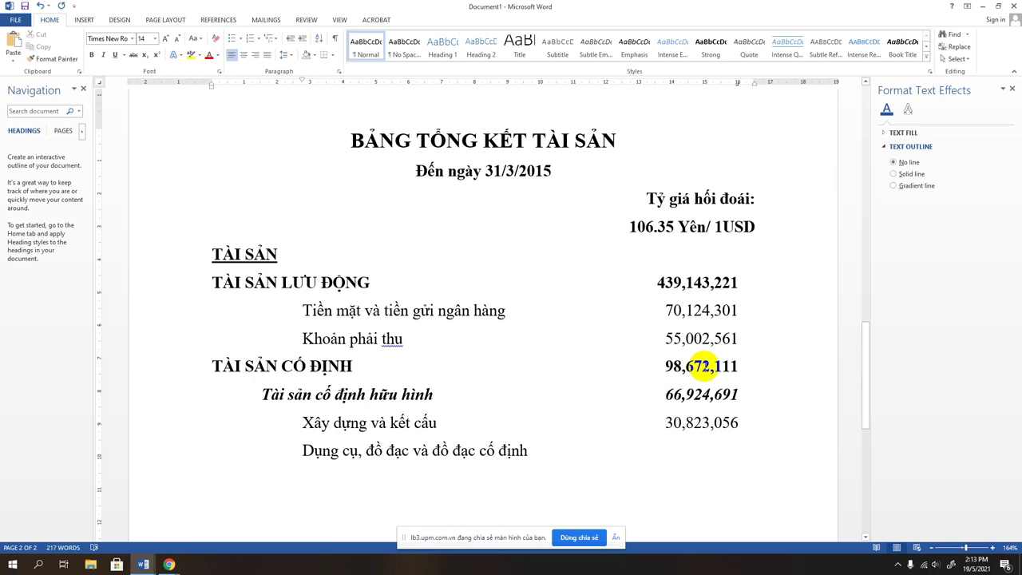
text(32)
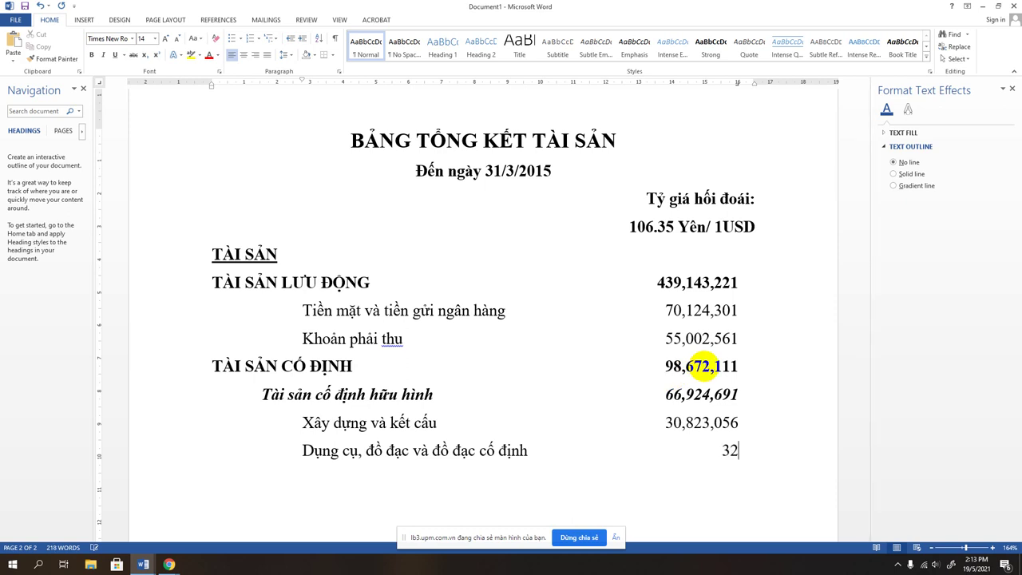
text(1,)
text(622)
scroll(724, 385, down, 1)
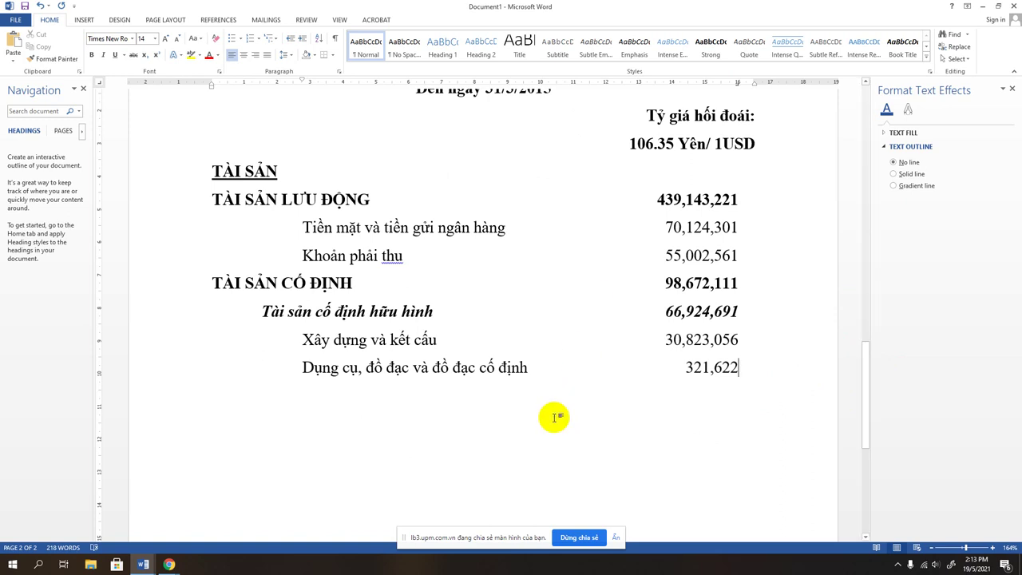
key(Return)
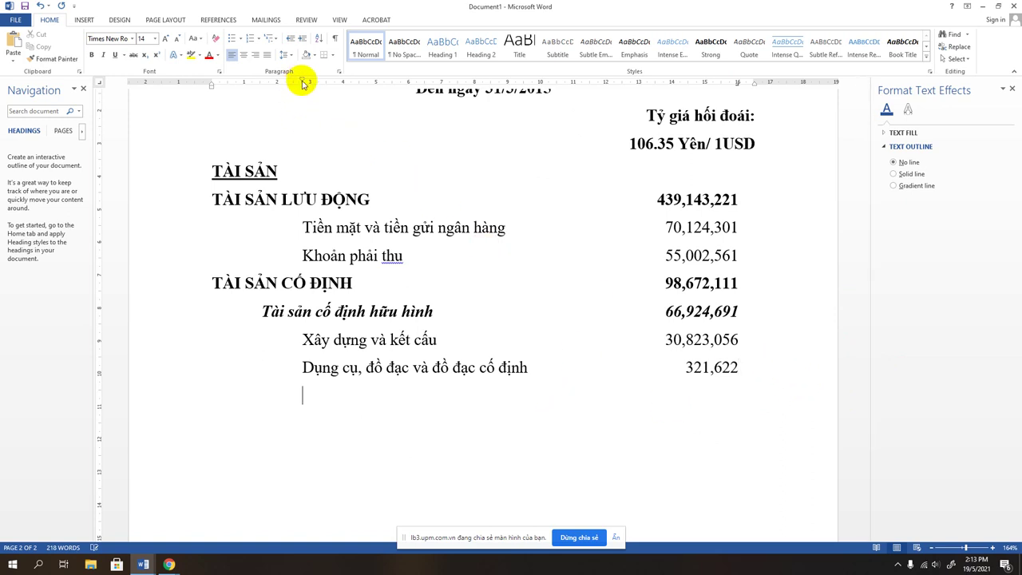
Step: Start a bold TỔNG TÀI SẢN line flush at the left margin
click(253, 85)
drag(253, 86, 212, 86)
drag(304, 83, 211, 81)
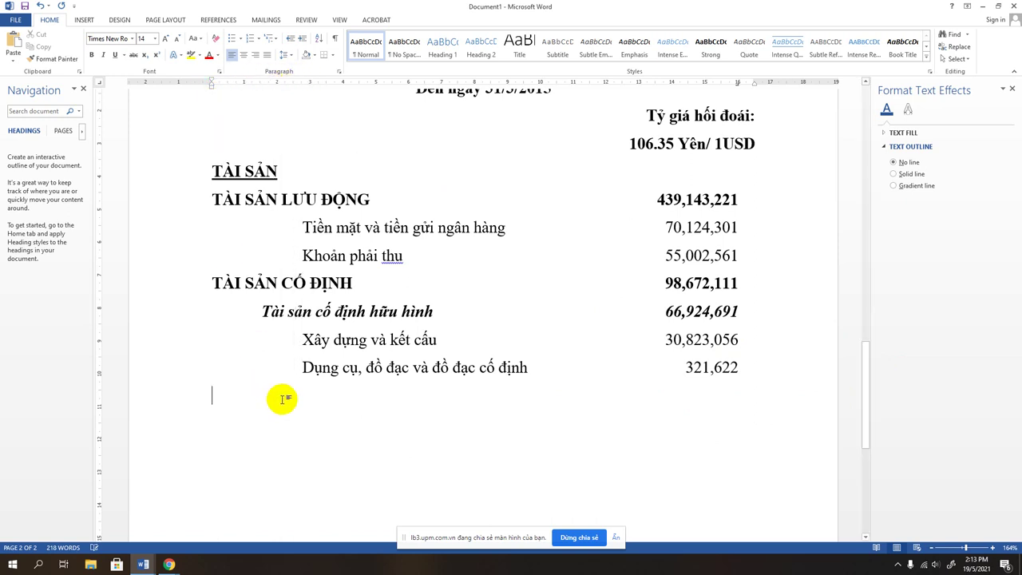
text(T)
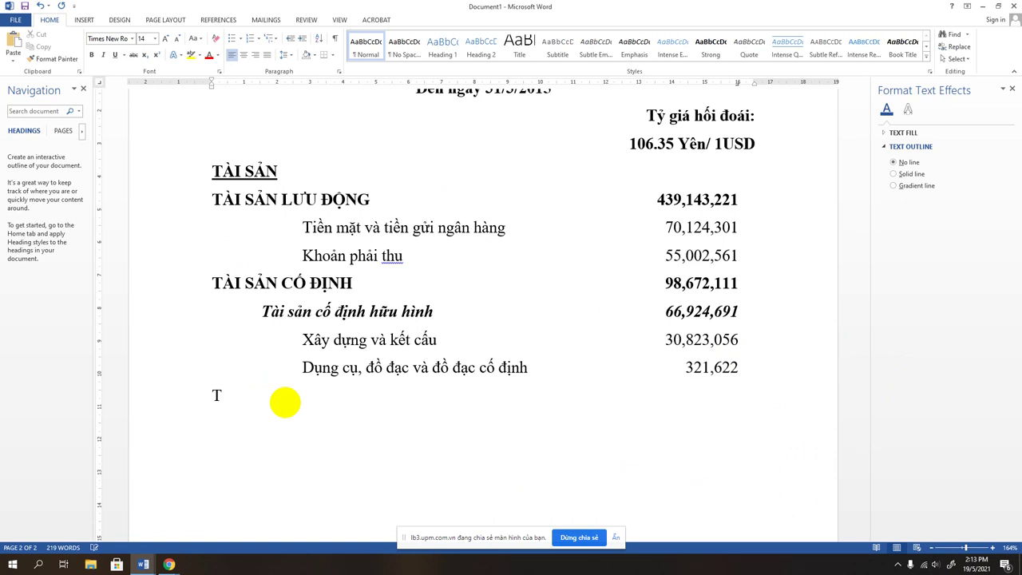
text(ỔN)
text(G TÀI)
text( SẢN)
triple_click(285, 404)
key(ctrl+b)
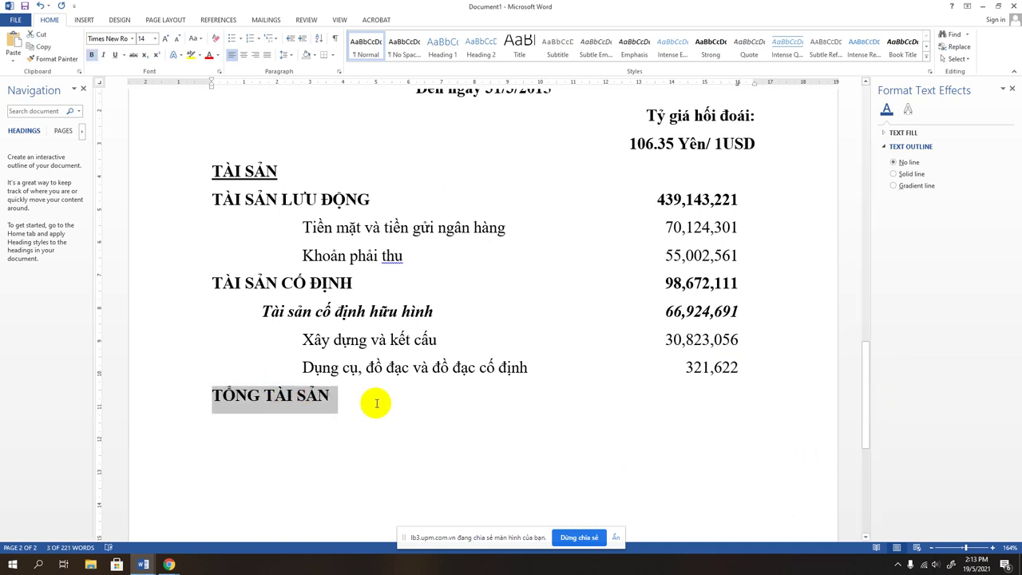
Step: Add the right-aligned total 537,815,321 and insert blank lines above the total line
click(487, 404)
key(Tab)
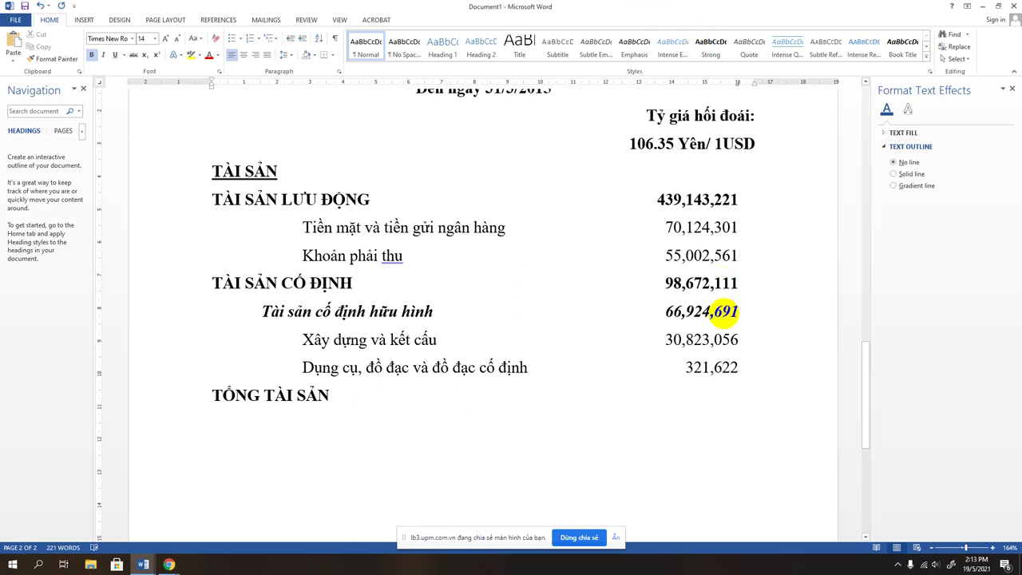
text(537)
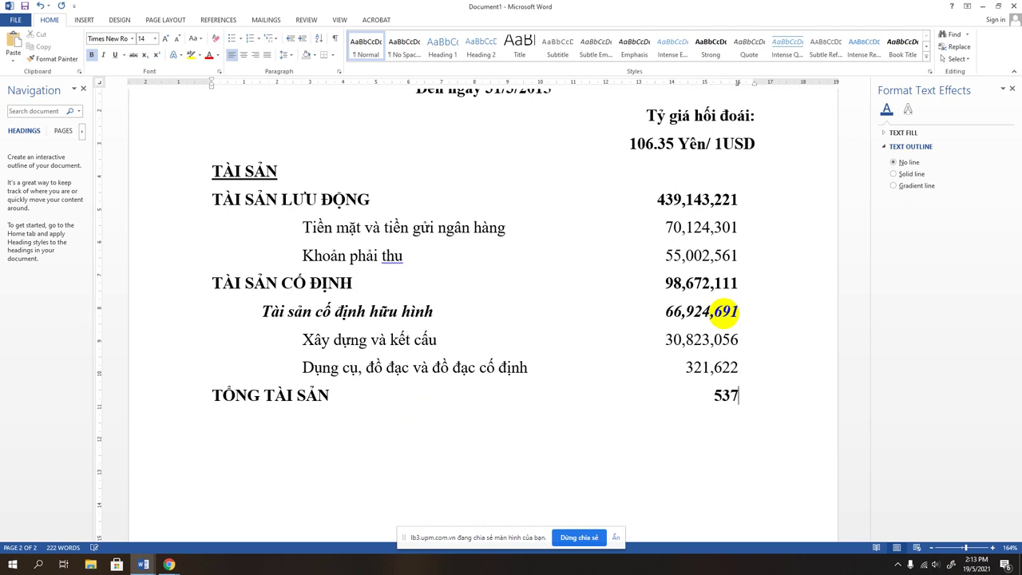
text(,)
text(8)
text(15)
text(,321)
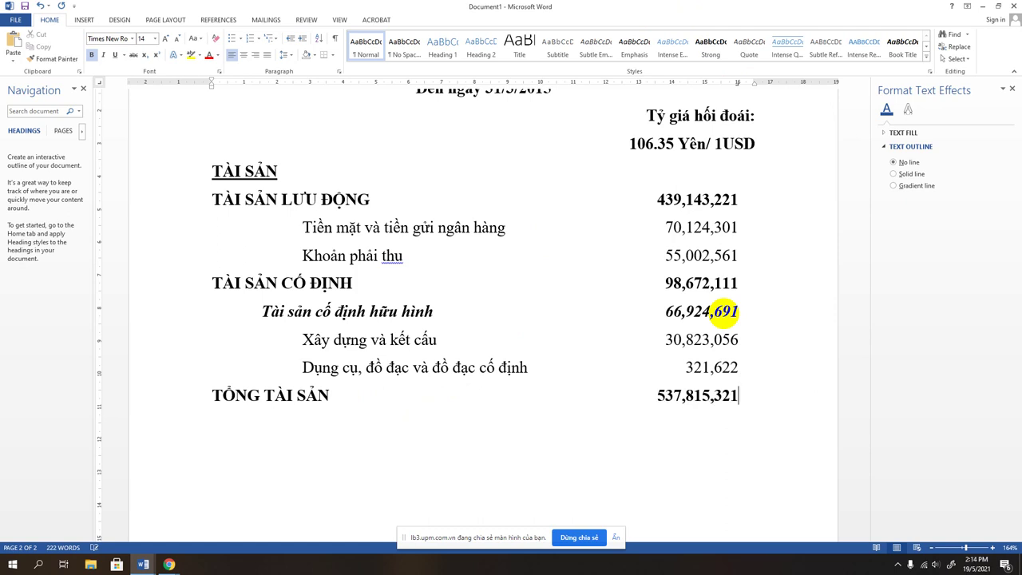
click(741, 372)
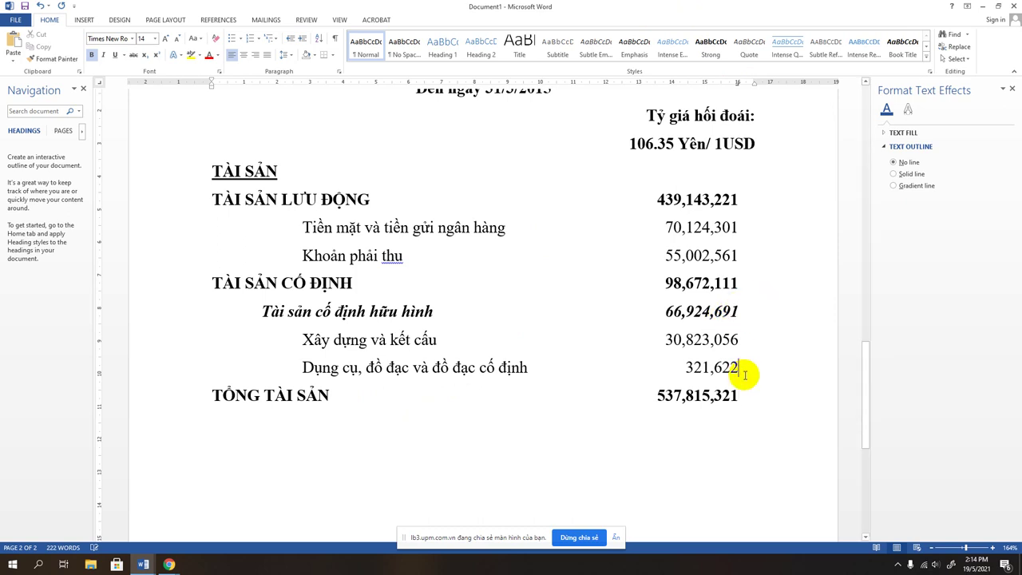
key(Return)
key(Return)
key(Return)
key(Return)
key(Return)
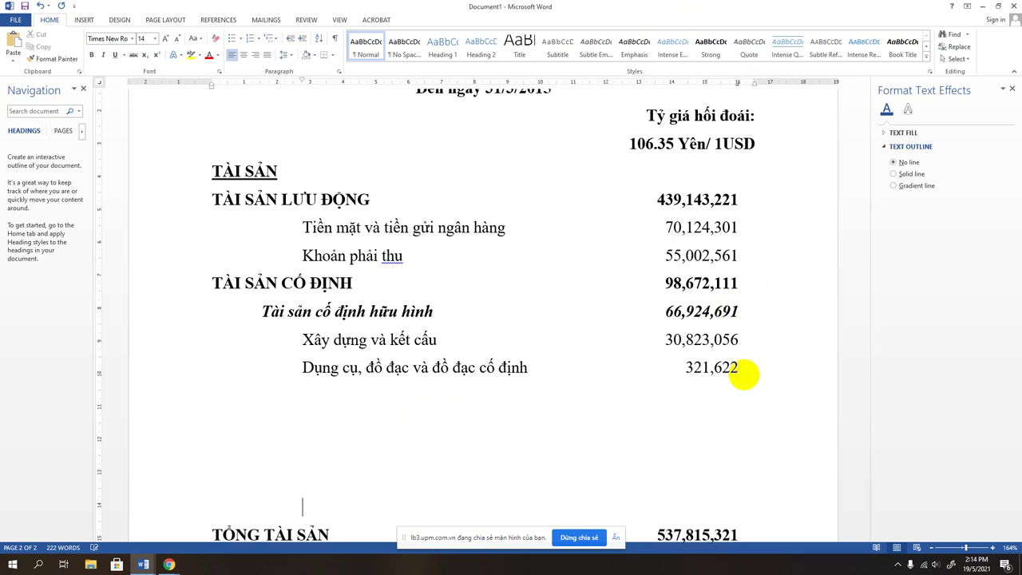
Step: Scroll through the document to review the finished asset table
scroll(811, 364, down, 3)
scroll(479, 411, up, 4)
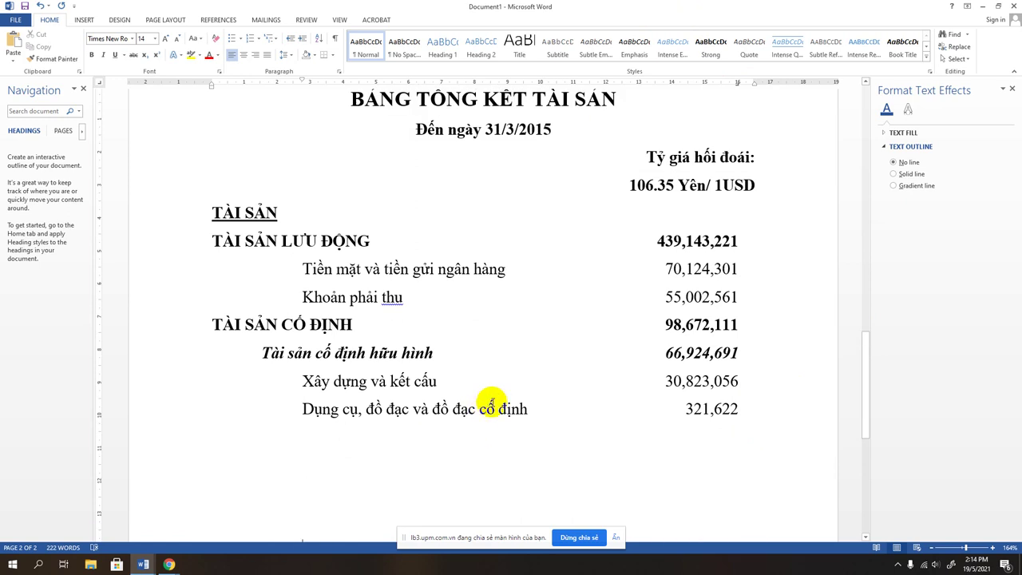
scroll(493, 402, up, 4)
scroll(493, 401, down, 3)
scroll(507, 410, up, 1)
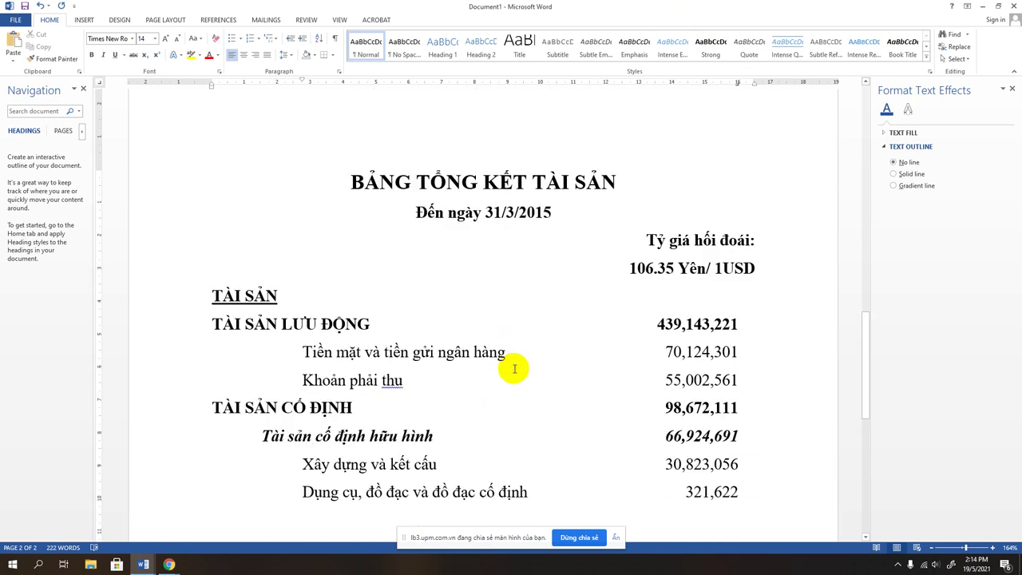
scroll(524, 381, down, 2)
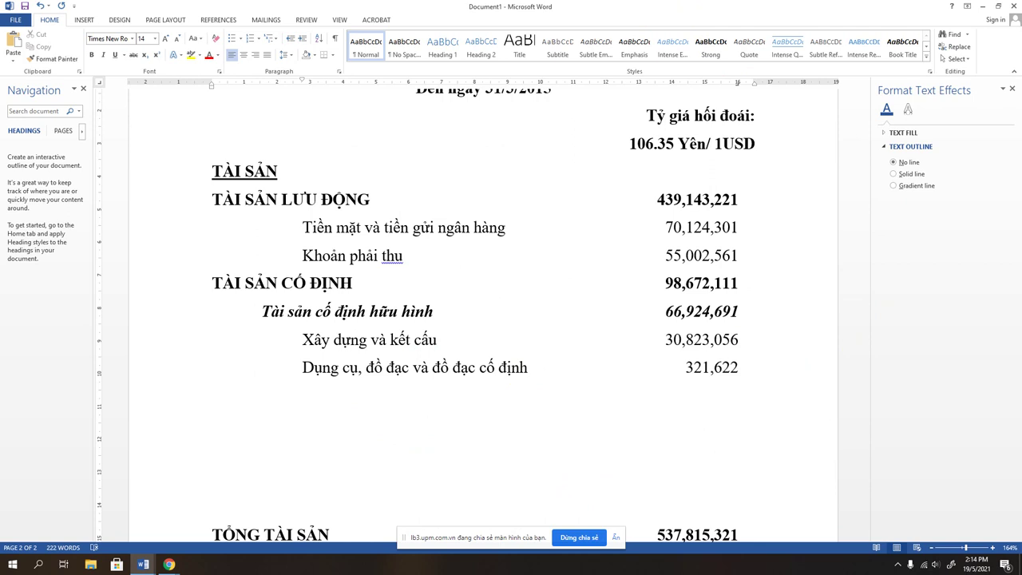
scroll(556, 353, up, 4)
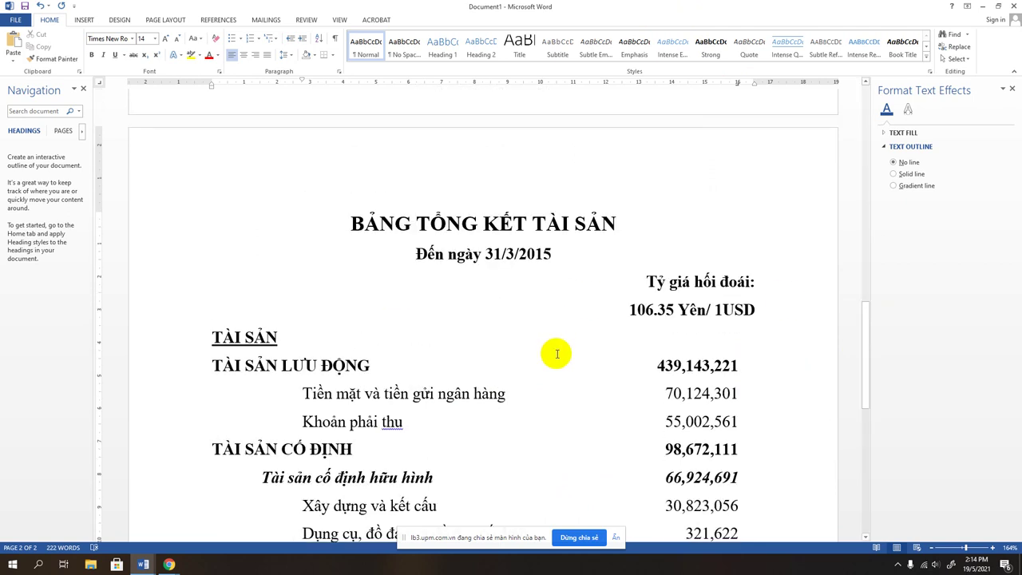
scroll(555, 353, down, 4)
scroll(555, 353, down, 1)
scroll(560, 353, up, 7)
scroll(560, 353, up, 10)
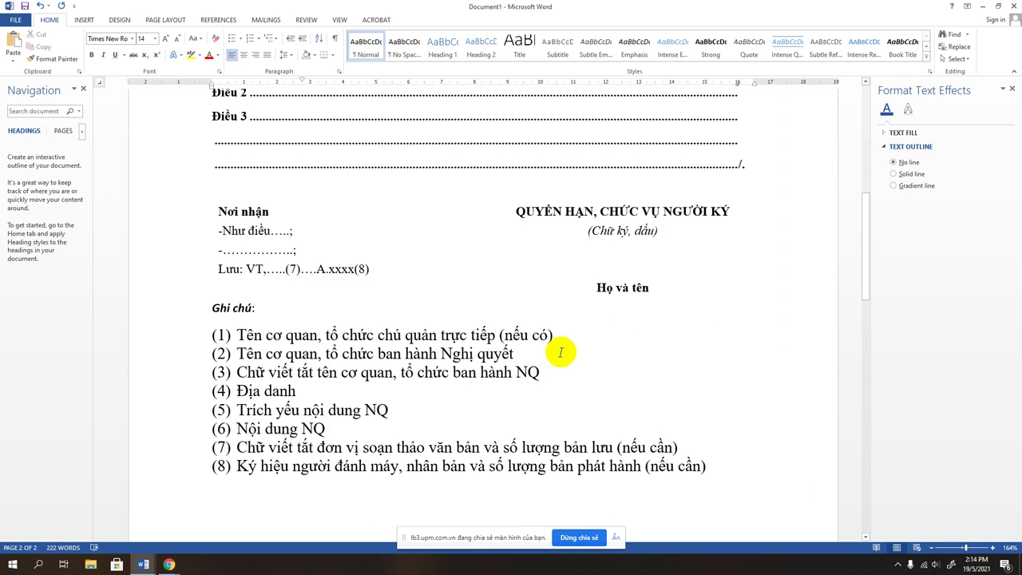
scroll(560, 353, up, 10)
scroll(559, 352, up, 3)
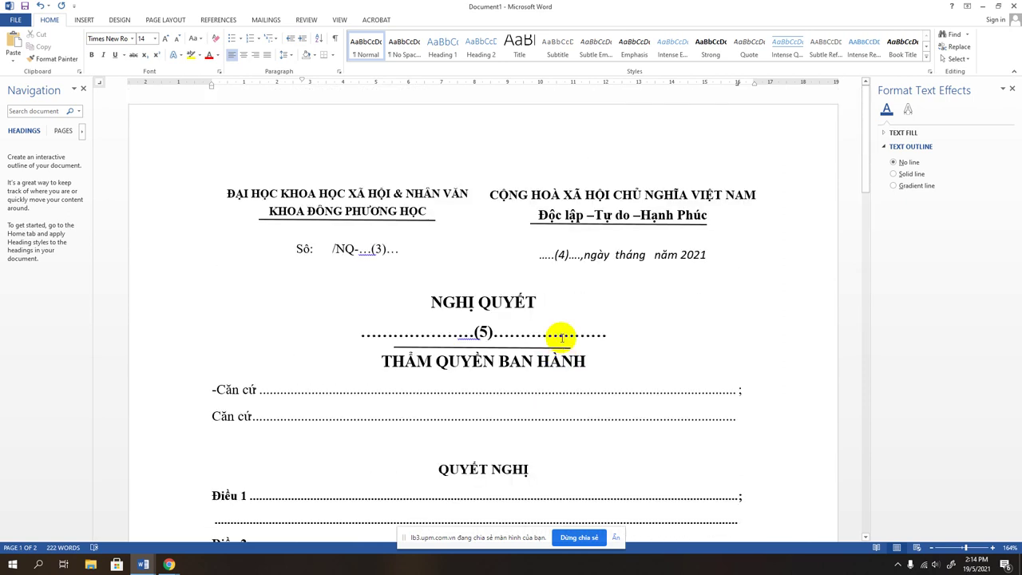
scroll(562, 351, down, 5)
scroll(559, 339, down, 7)
scroll(563, 341, down, 9)
scroll(563, 341, down, 9)
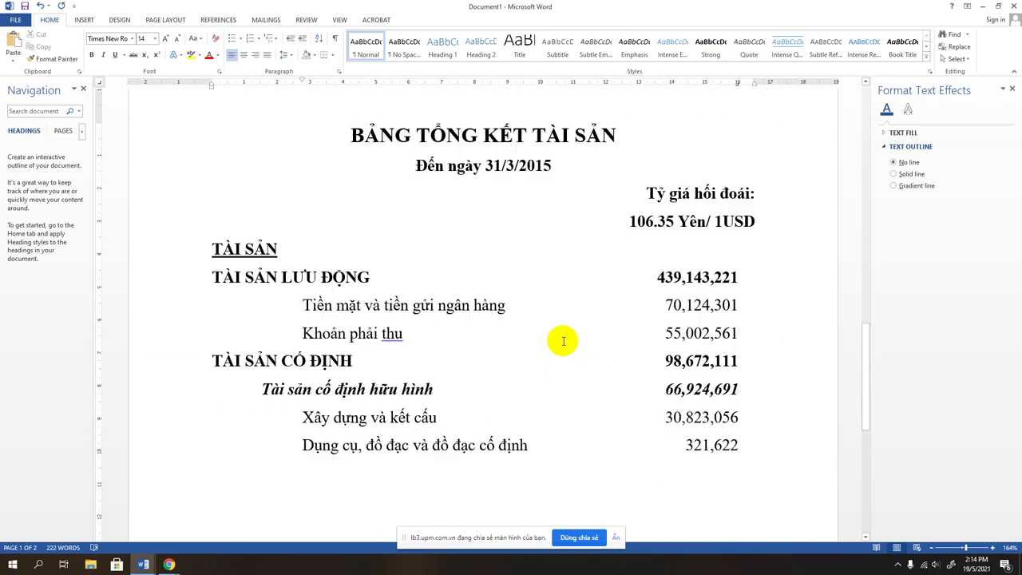
scroll(563, 341, down, 1)
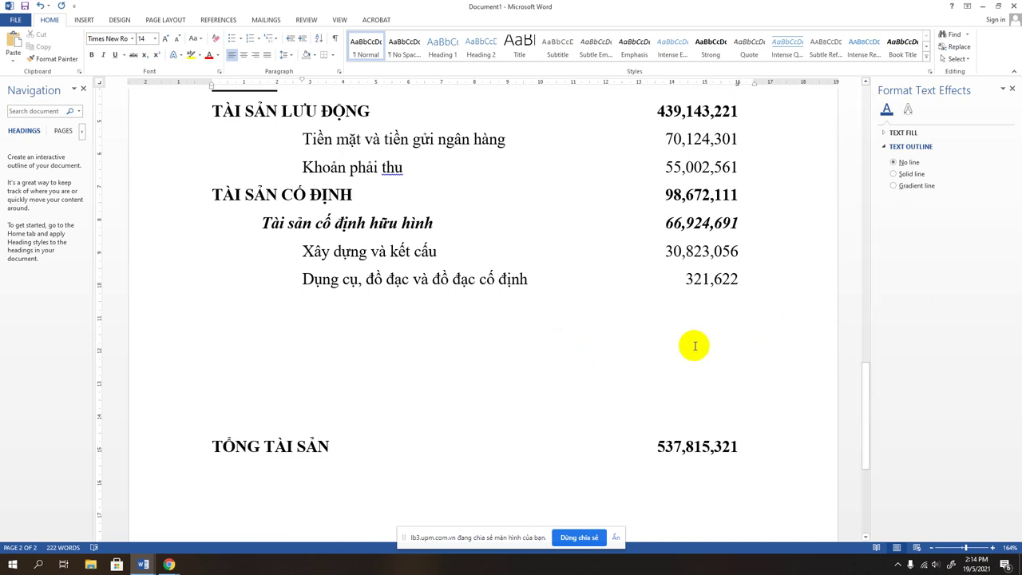
Step: Place the cursor on the blank lines above the TỔNG TÀI SẢN total
click(470, 367)
scroll(621, 359, up, 3)
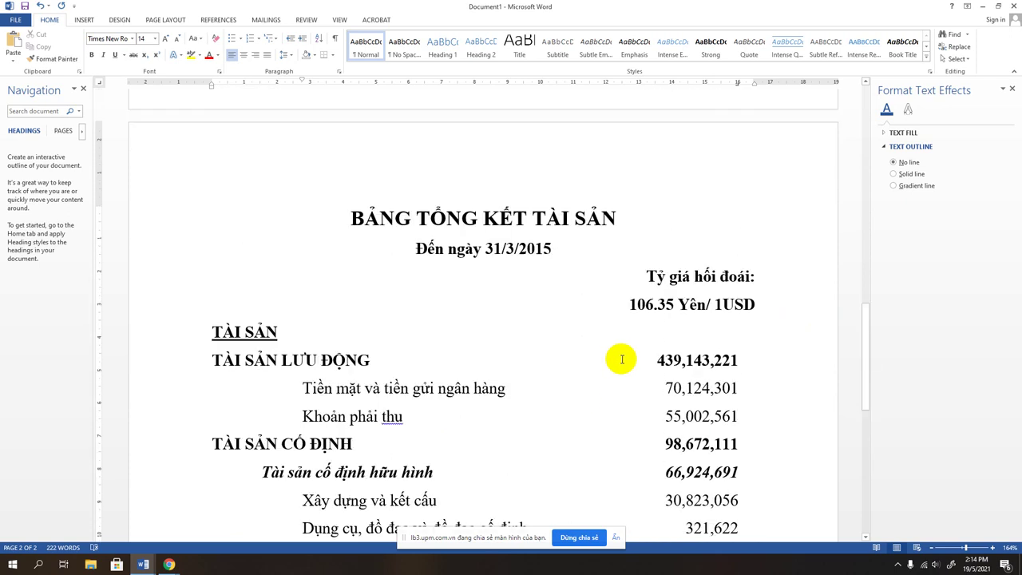
scroll(611, 349, up, 2)
scroll(623, 372, down, 3)
scroll(623, 372, down, 2)
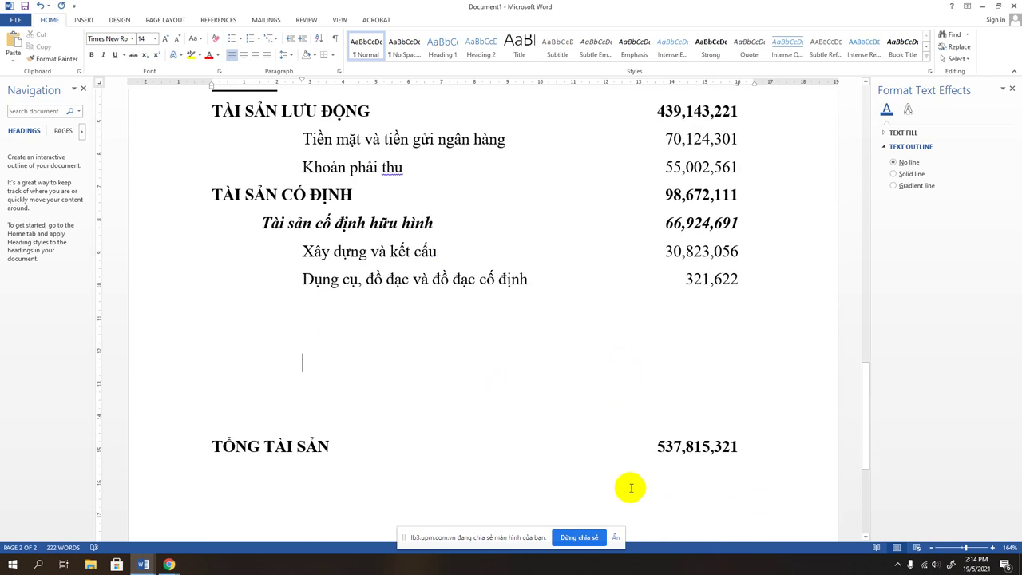
Step: Show the hidden icons in the Windows notification area
scroll(506, 326, up, 3)
scroll(506, 326, up, 1)
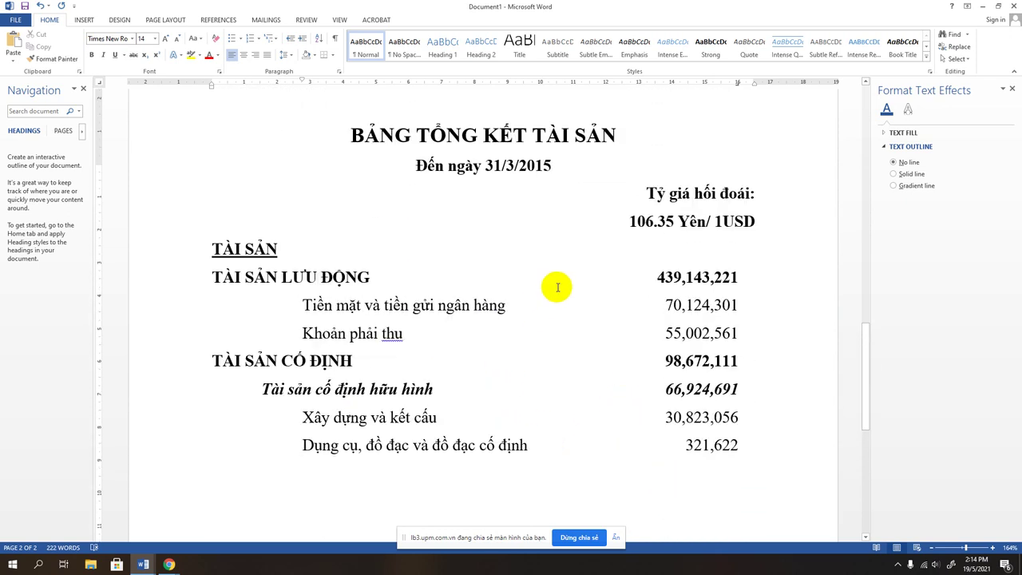
scroll(572, 315, up, 3)
scroll(578, 326, up, 1)
scroll(647, 390, down, 13)
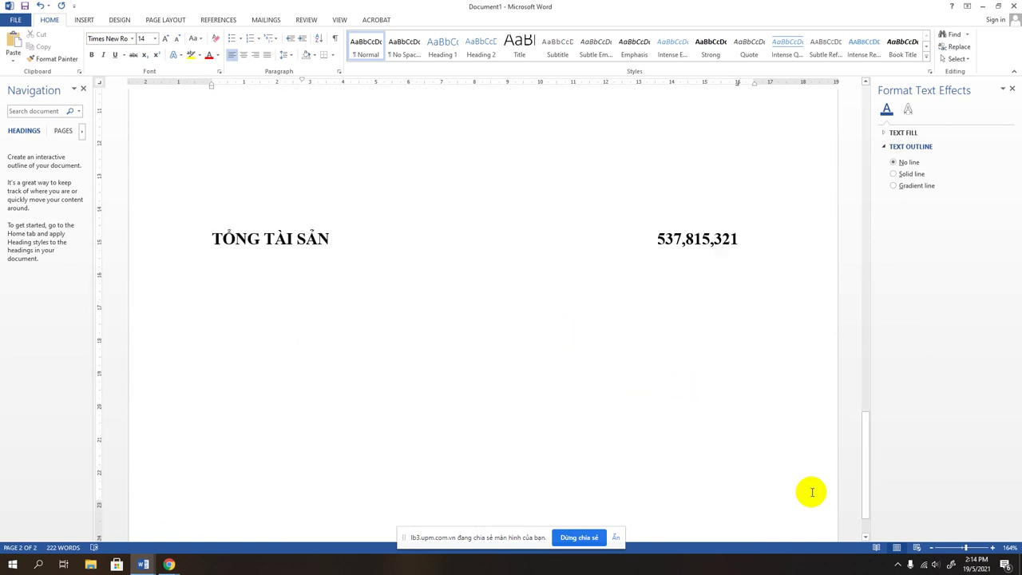
click(899, 565)
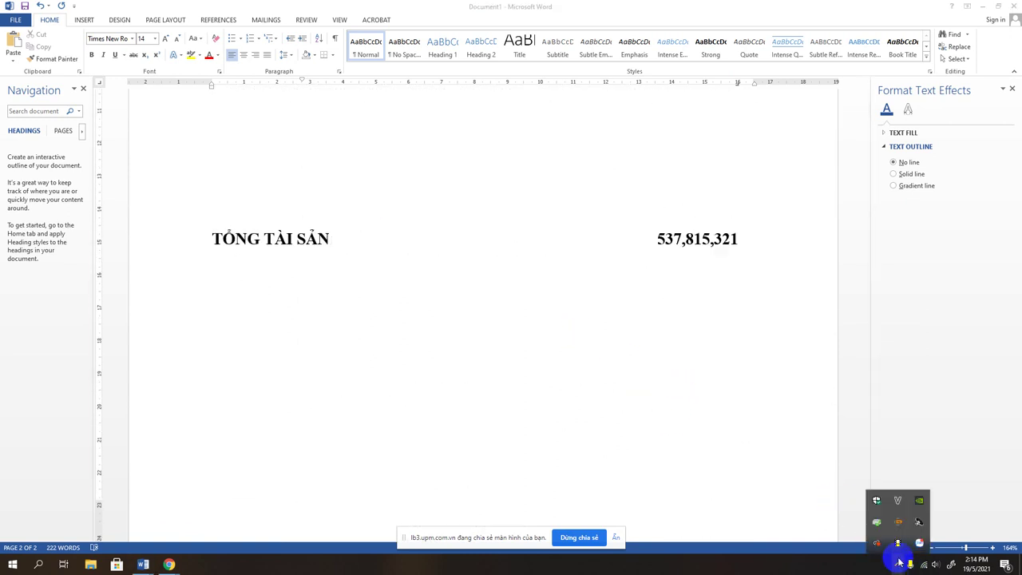